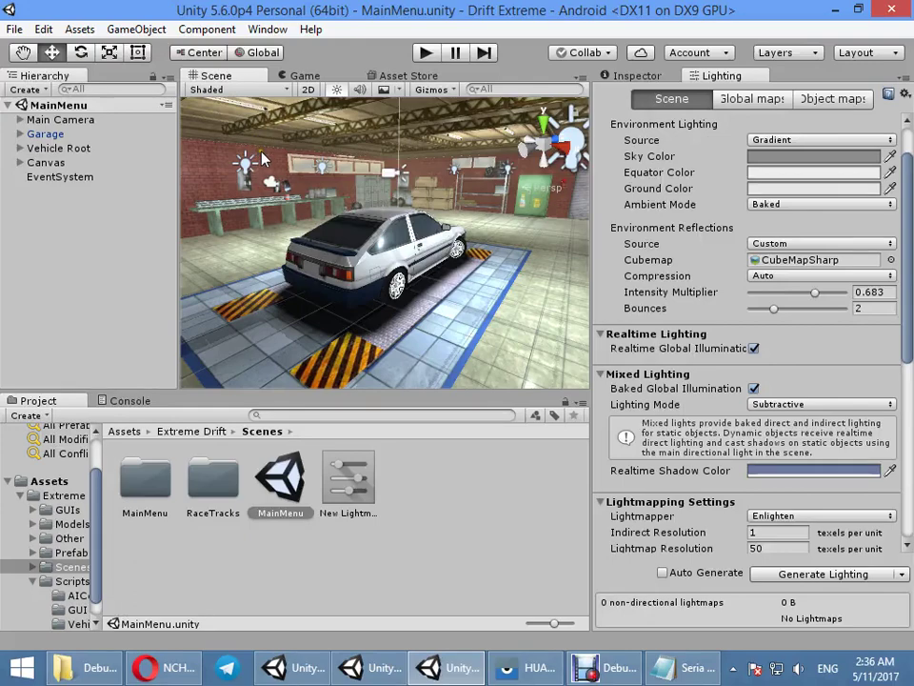
Step: Launch Microsoft Paint from the Start menu search
key(super)
text(p)
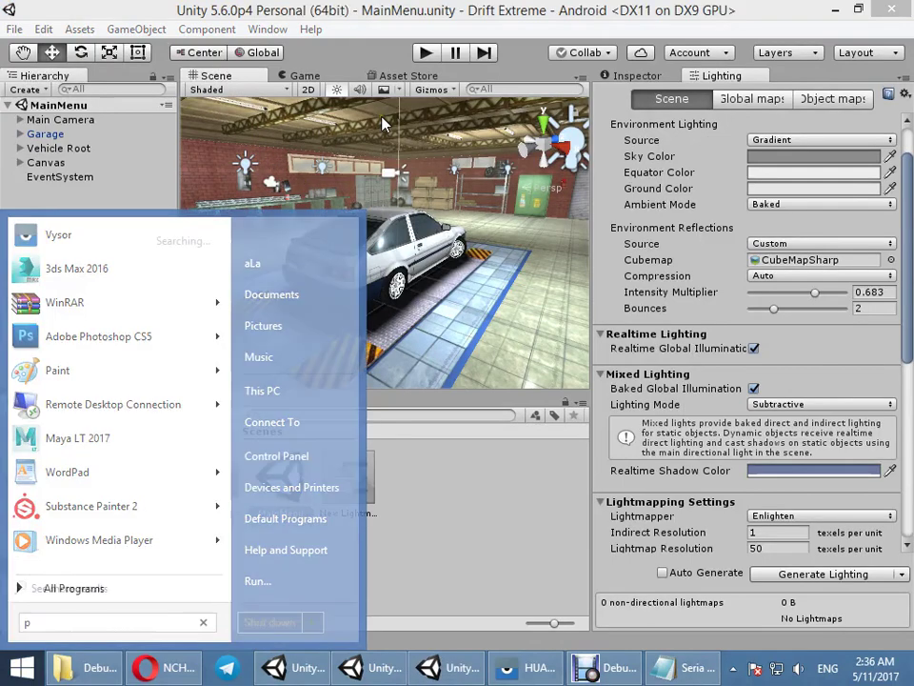
text(ai)
key(Escape)
text(p)
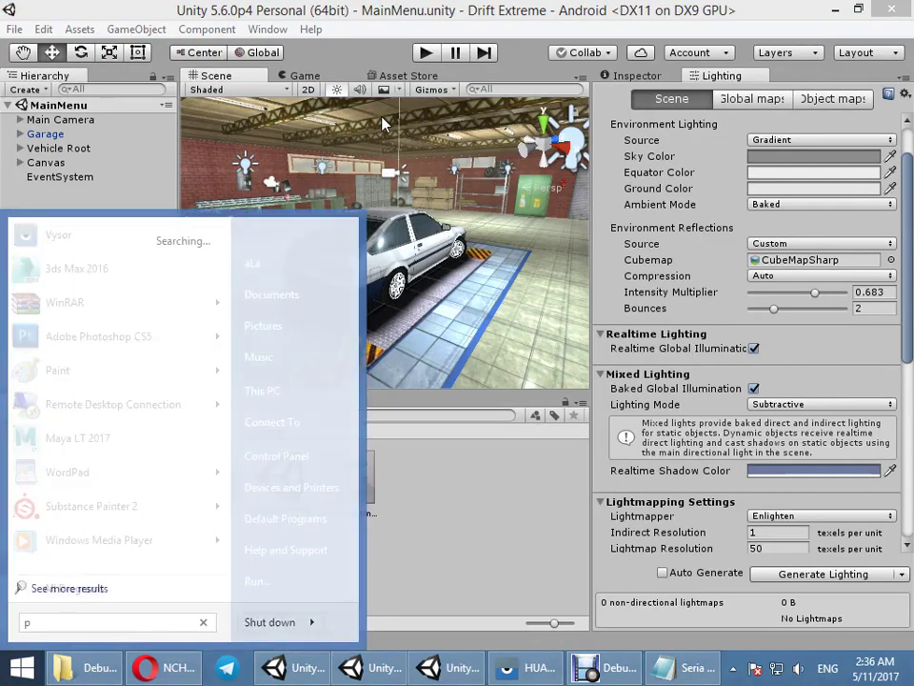
text(aint)
key(Return)
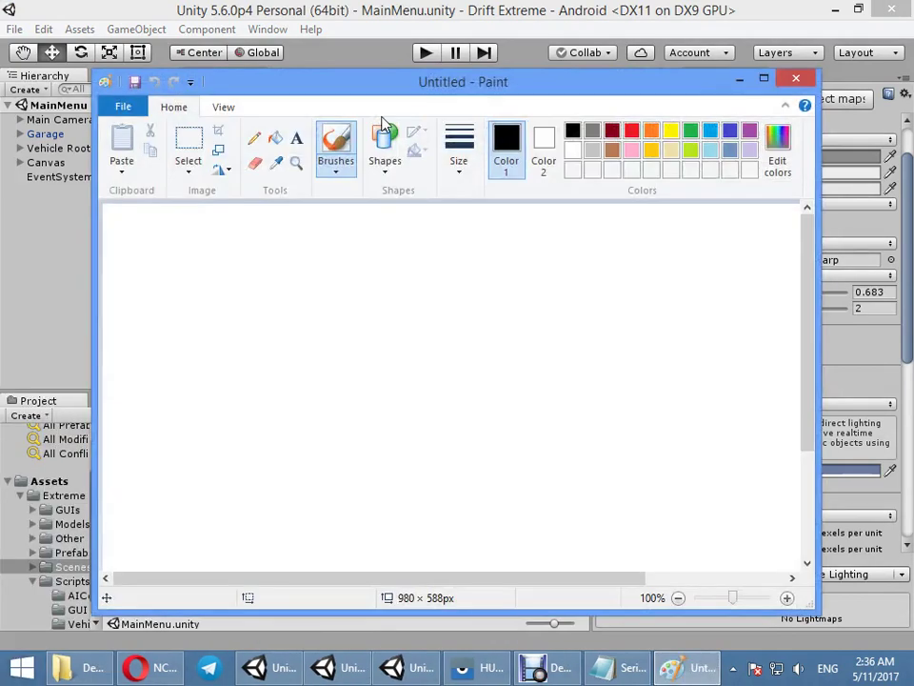
Step: Write 'Hi' and the paragraph about reskinning and lightmapping the Etereme Drift package on the canvas
click(156, 249)
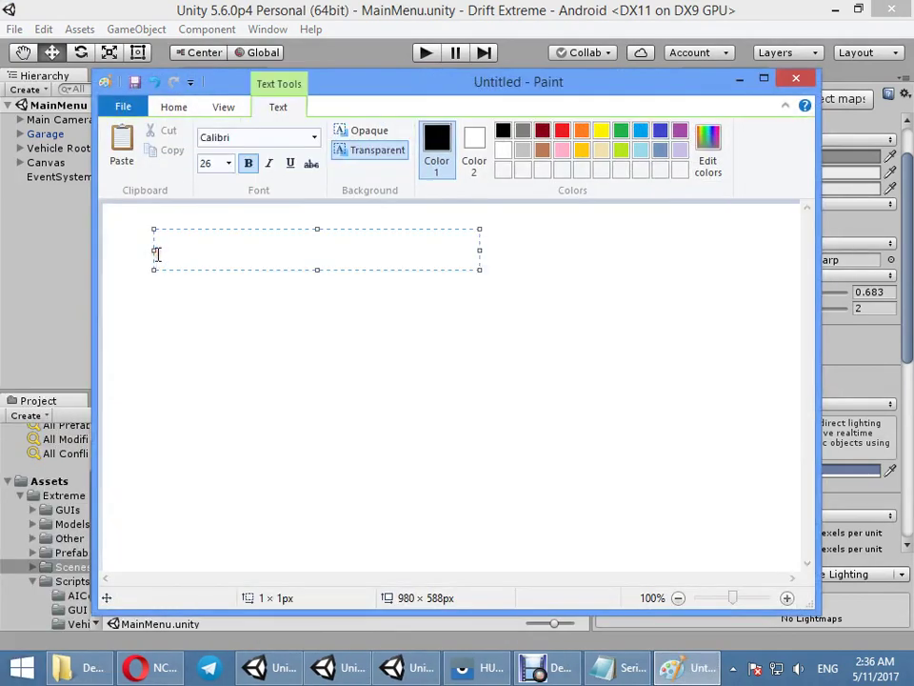
text(Hi)
click(175, 362)
click(154, 316)
text(I want to show you how)
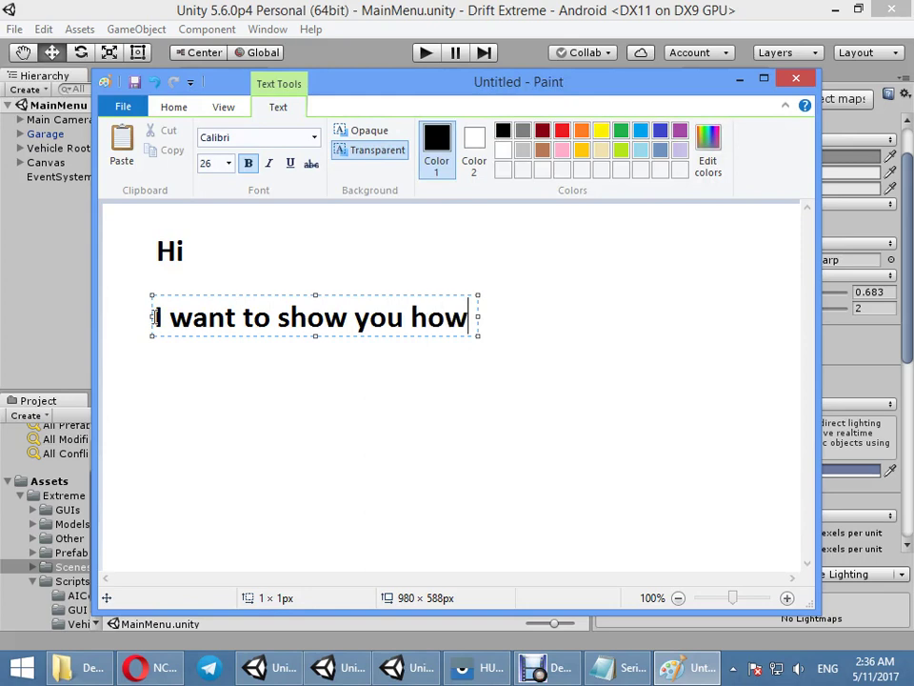
text(to resking and light)
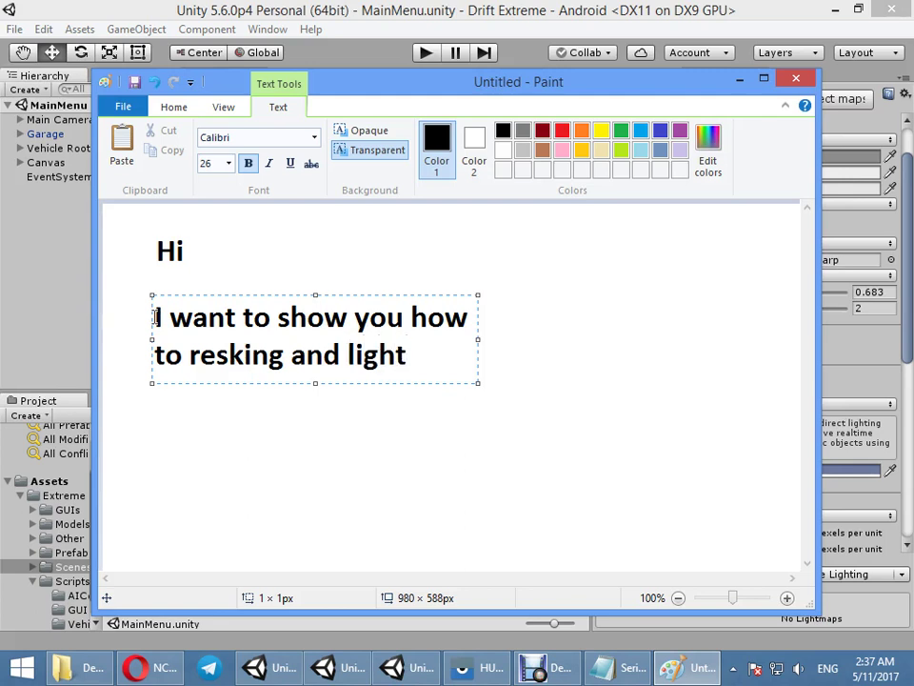
text(pping )
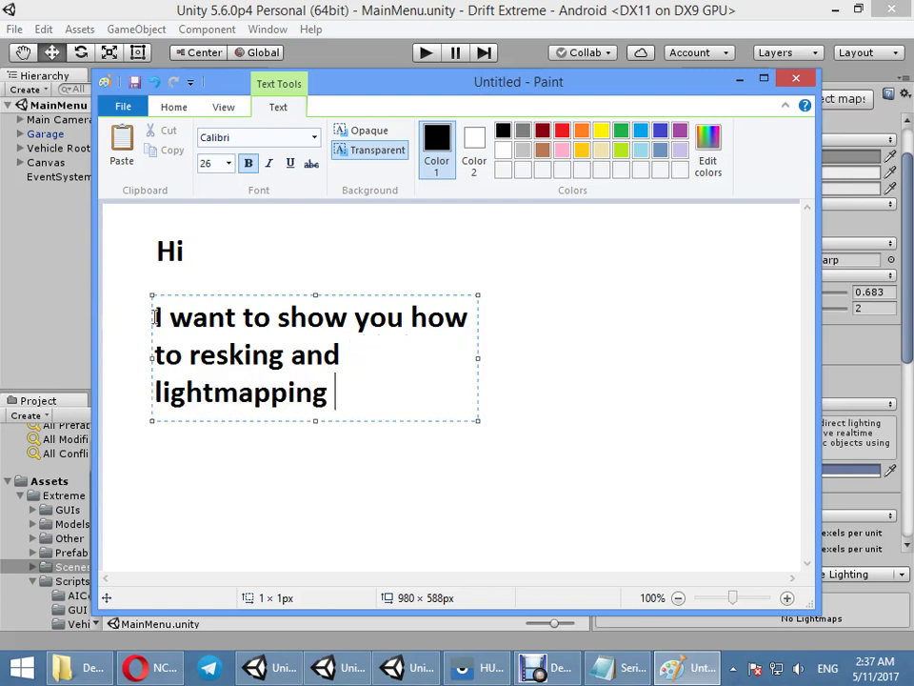
text(Etereme )
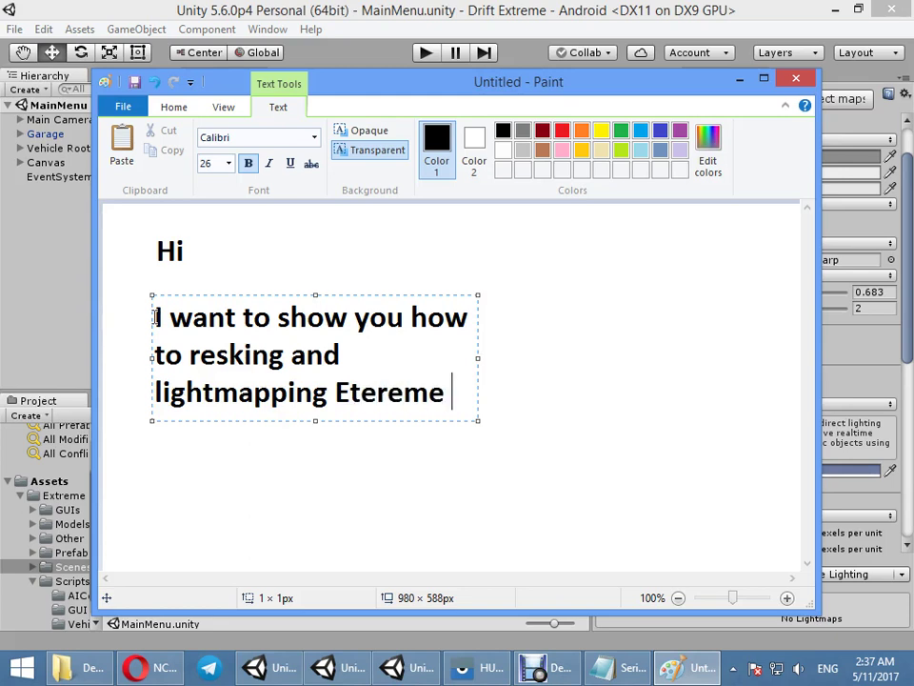
text(Drift package)
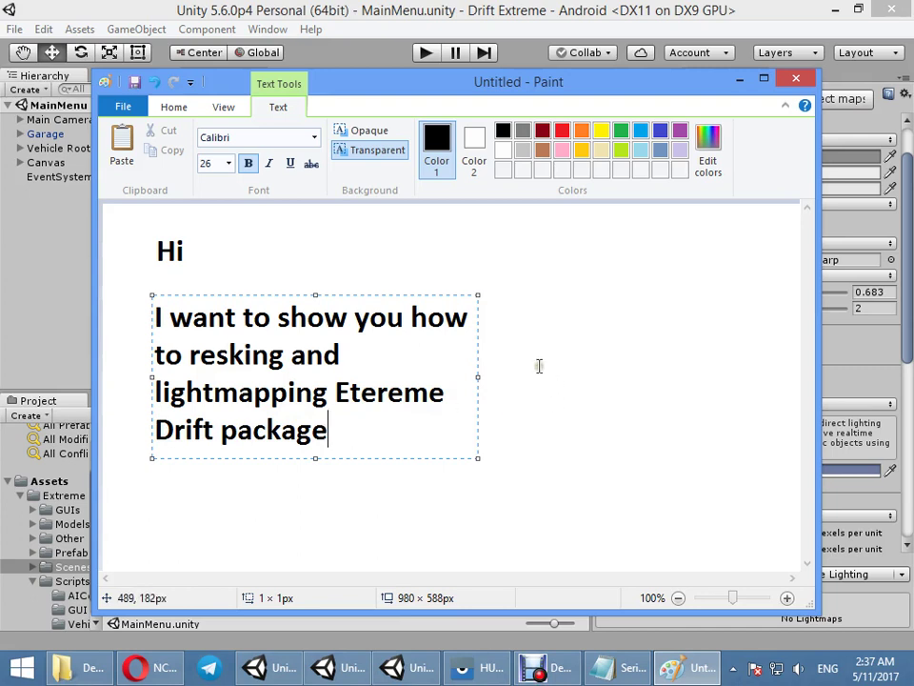
click(547, 377)
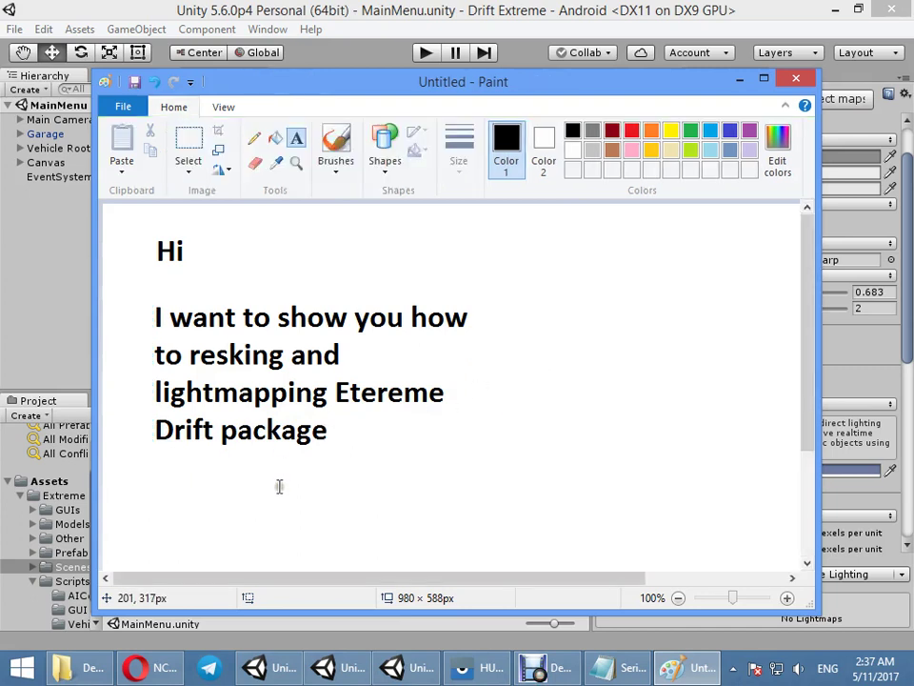
Step: Start a text note right of the paragraph, correcting 'freind' to 'friend' and the apostrophe in it's
click(522, 313)
text(It's not my package, it's my freind)
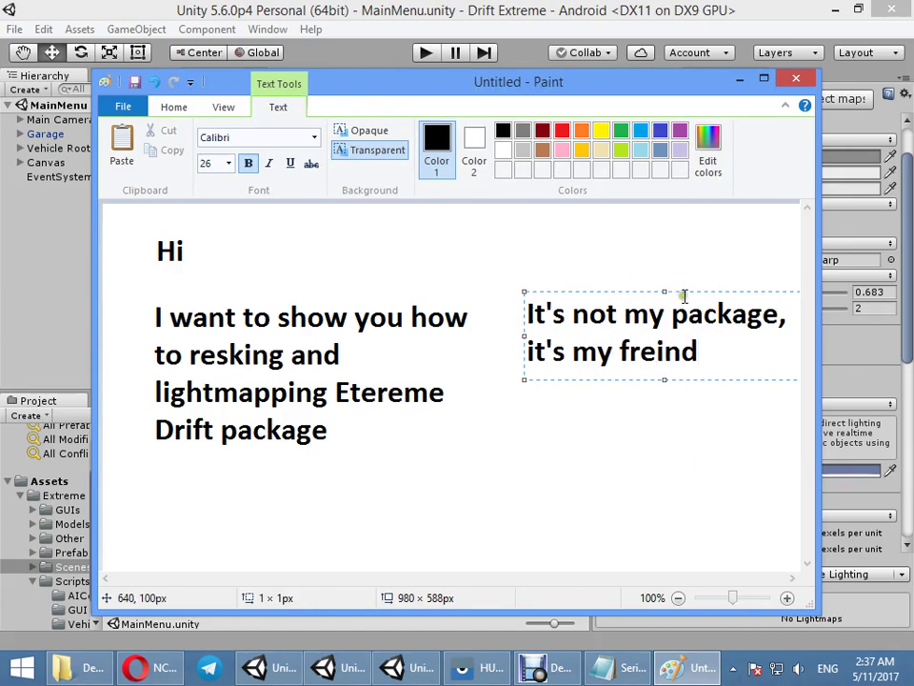
drag(701, 354, 609, 354)
text(f)
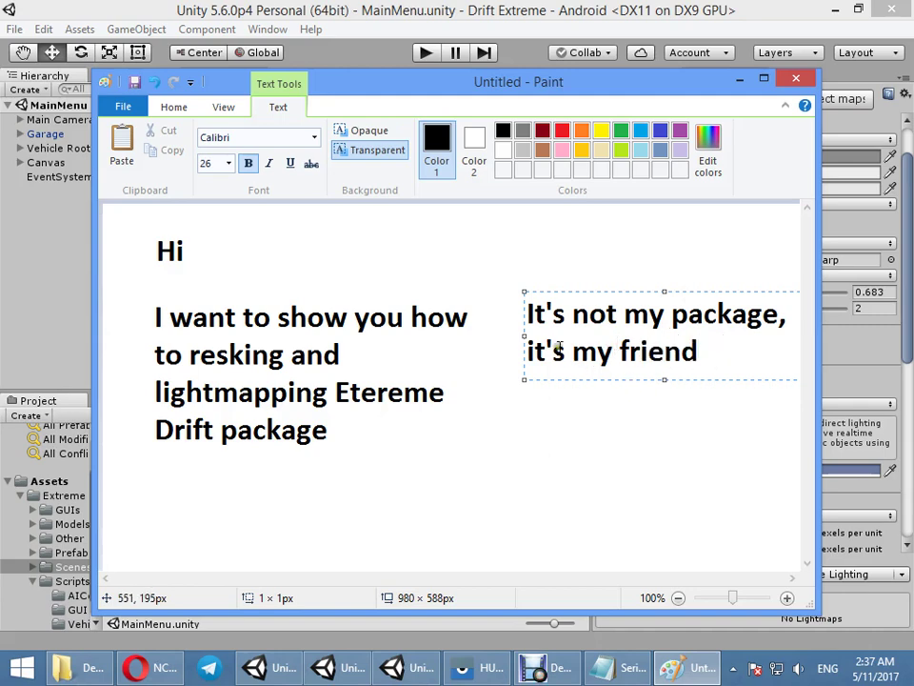
key(BackSpace)
text(')
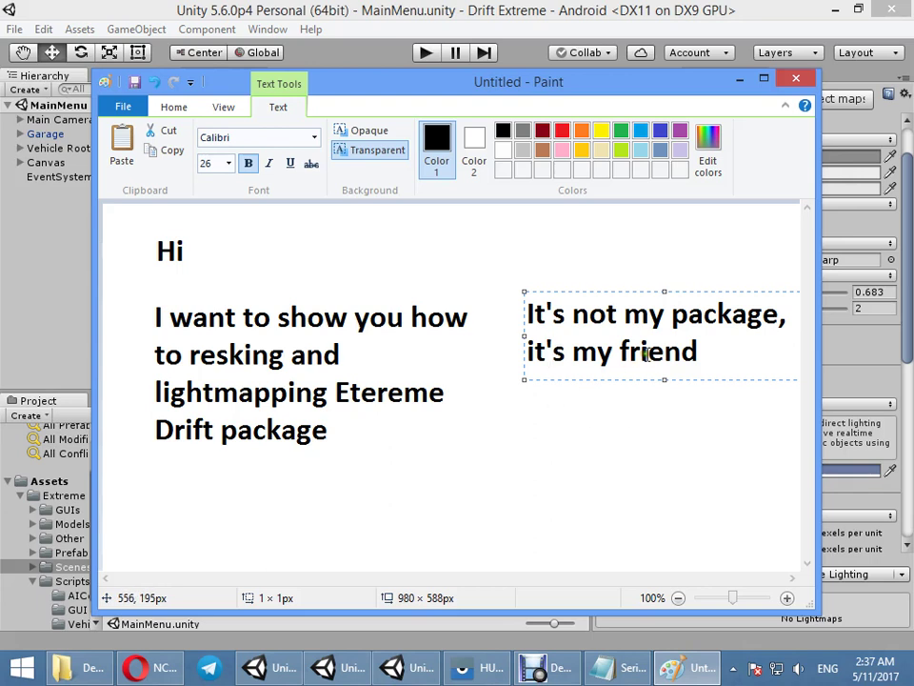
Step: Add a line saying it's a first test without experience, then commit the text block
click(724, 352)
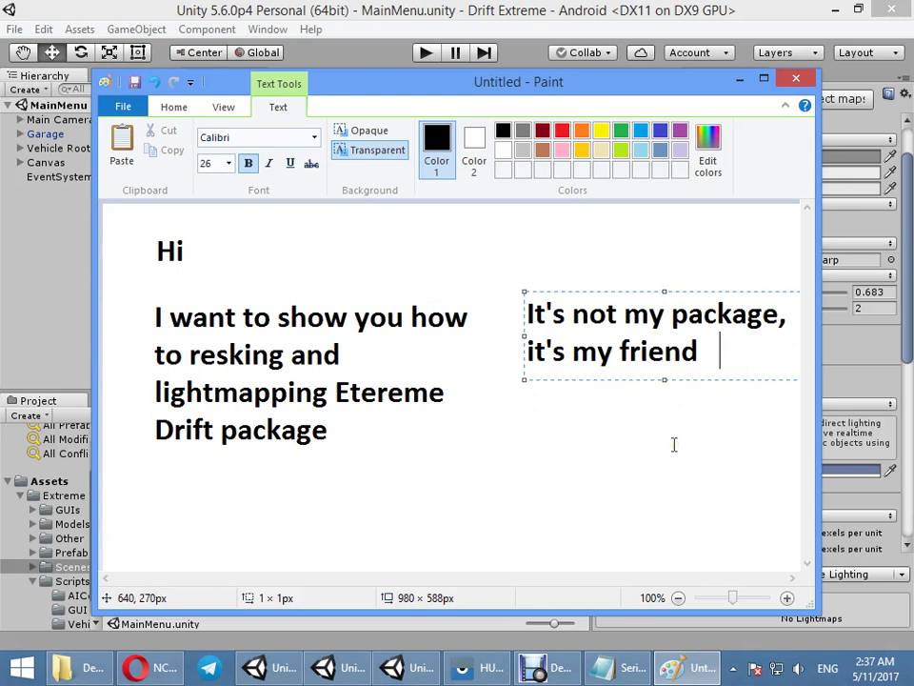
key(Return)
text(This is my firt test of)
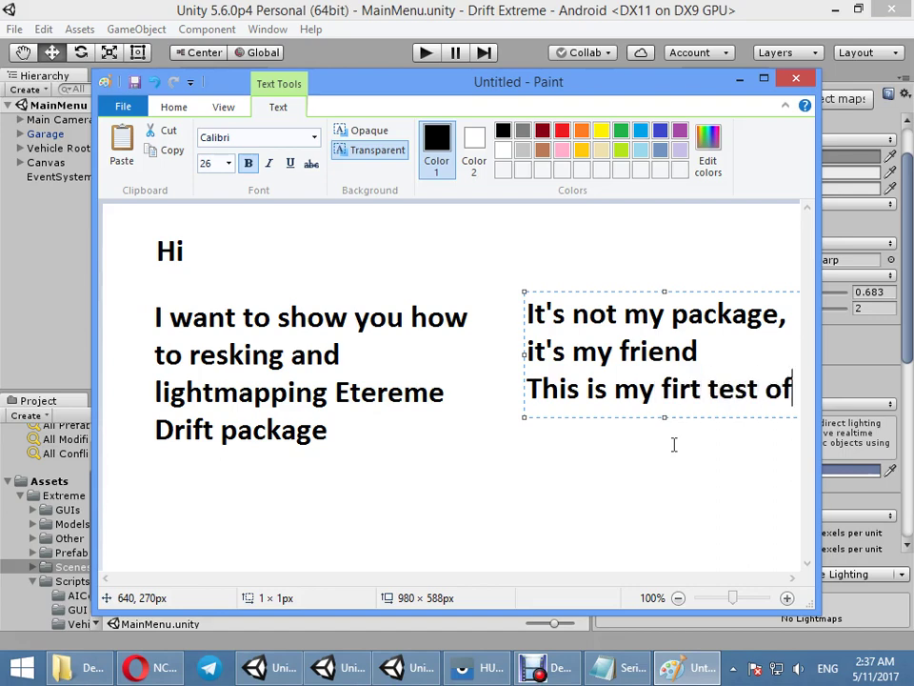
text(witho)
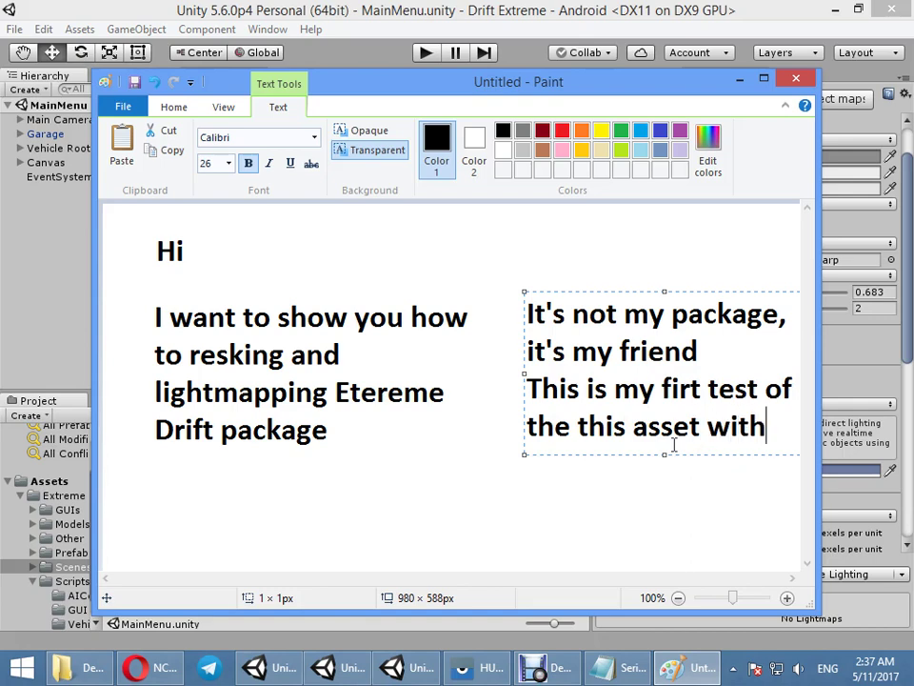
text(ut exprince)
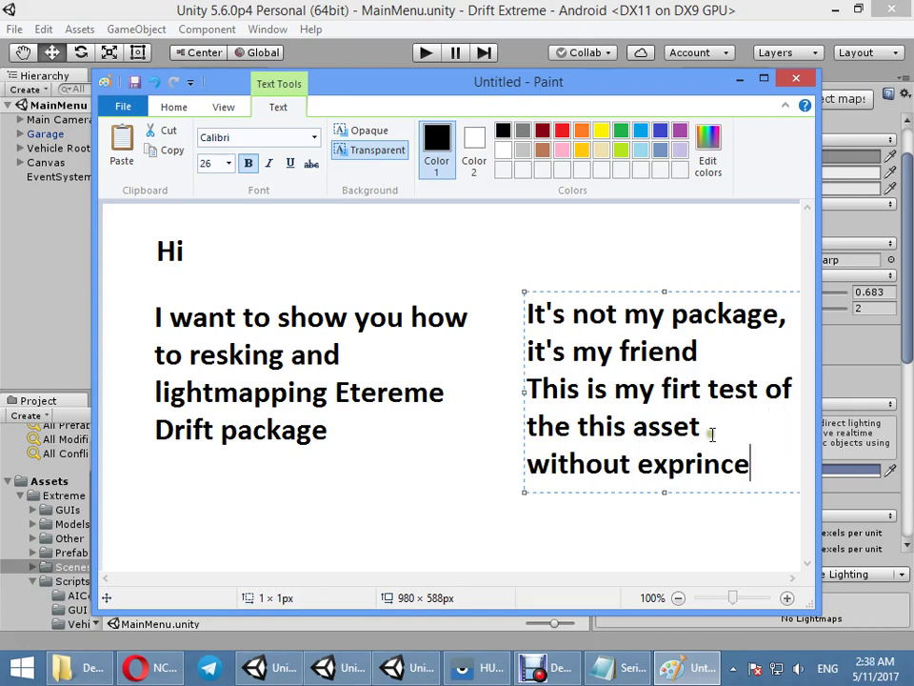
click(484, 518)
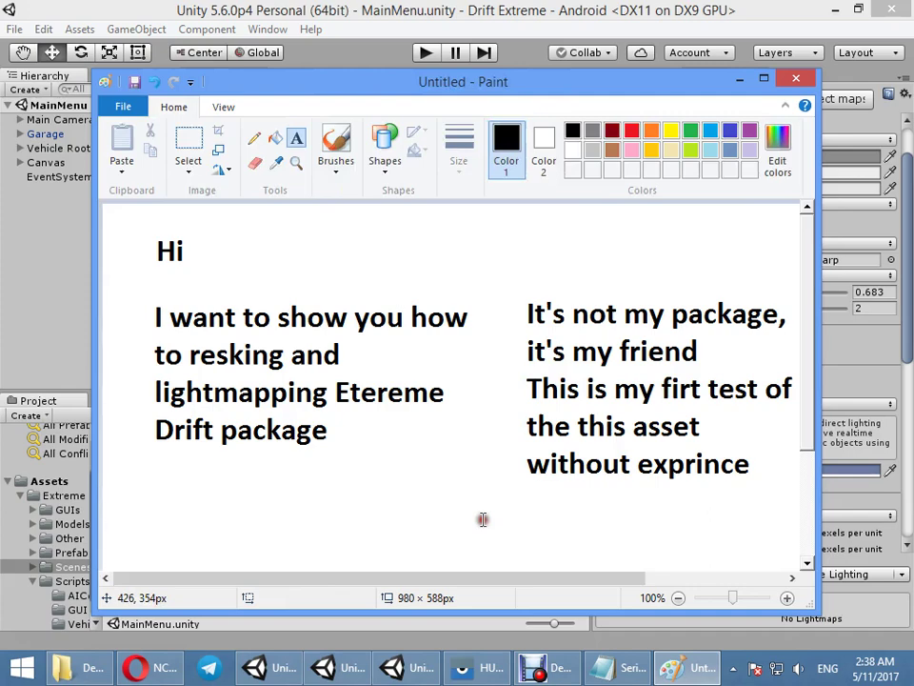
Step: Minimize Paint and orbit the Unity Scene view around the garage and car
click(740, 80)
alt+drag(473, 249, 136, 483)
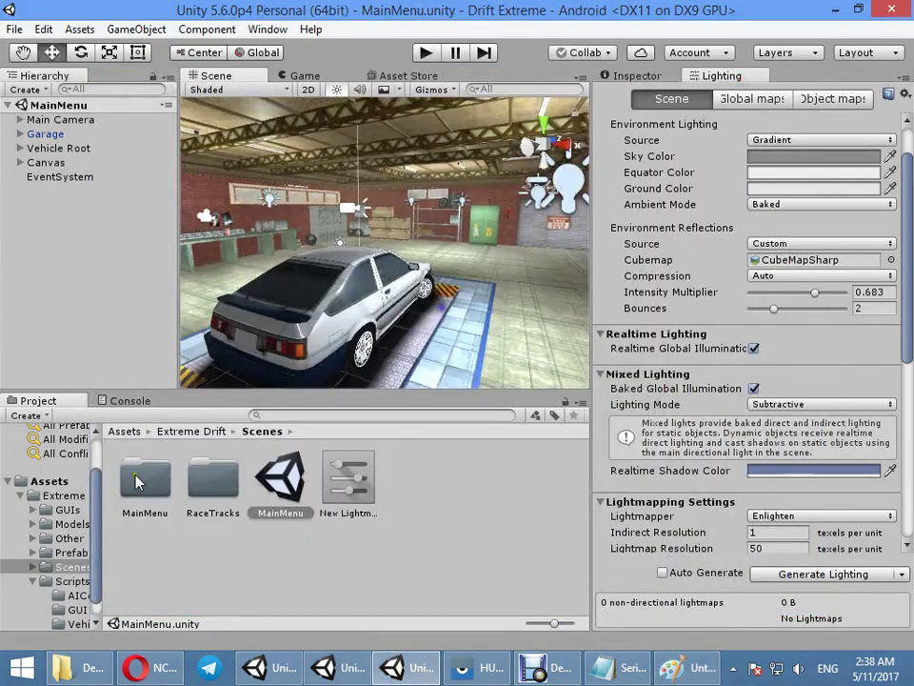
click(63, 568)
drag(105, 558, 162, 559)
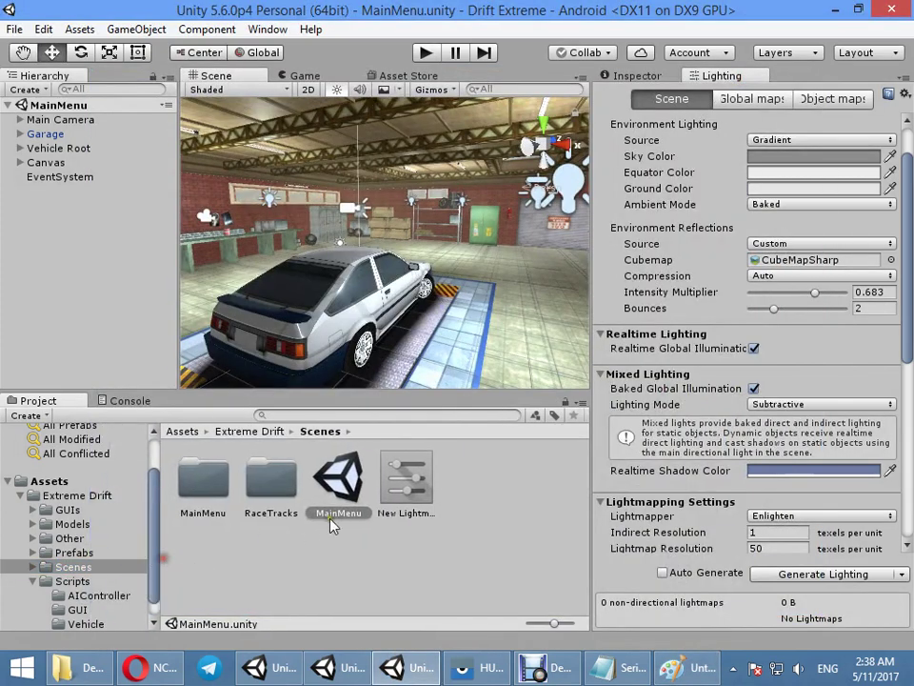
alt+drag(353, 305, 329, 190)
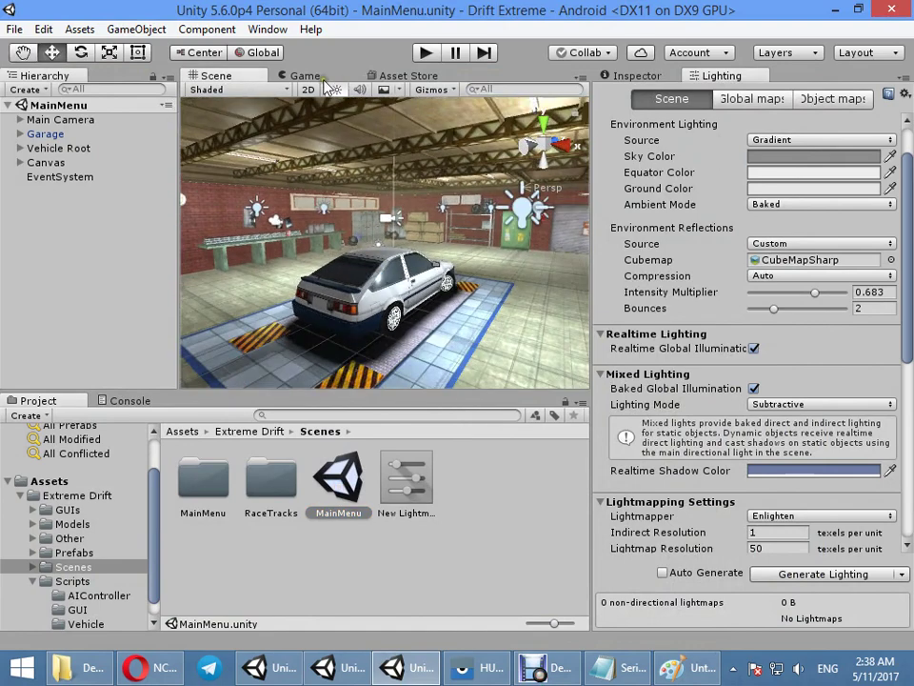
click(306, 77)
click(238, 77)
right_drag(283, 257, 453, 319)
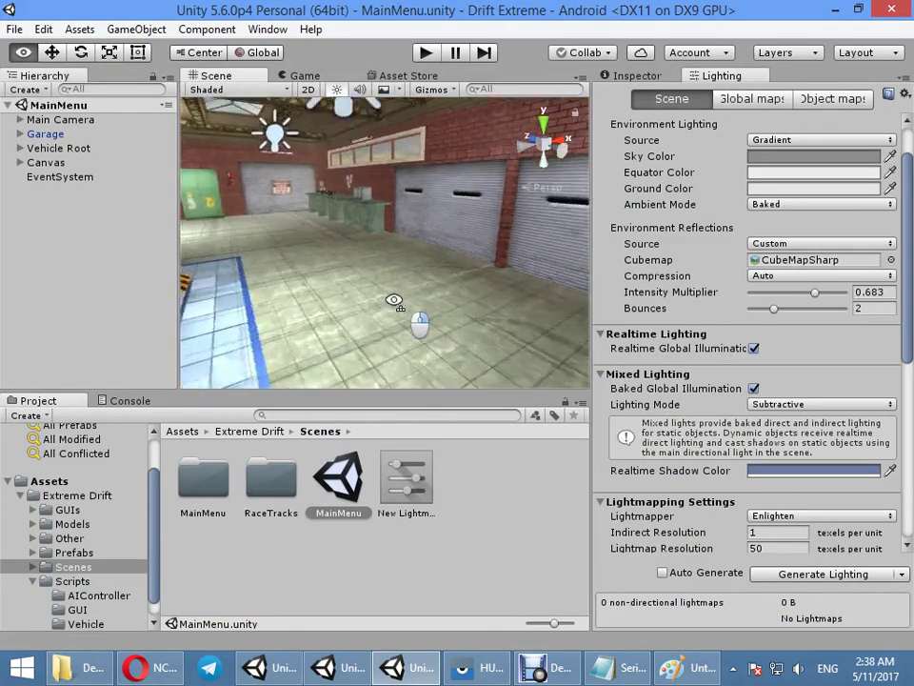
mouse_move(452, 319)
alt+mouse_down()
mouse_move(500, 253)
mouse_move(391, 305)
mouse_move(402, 333)
alt+mouse_up()
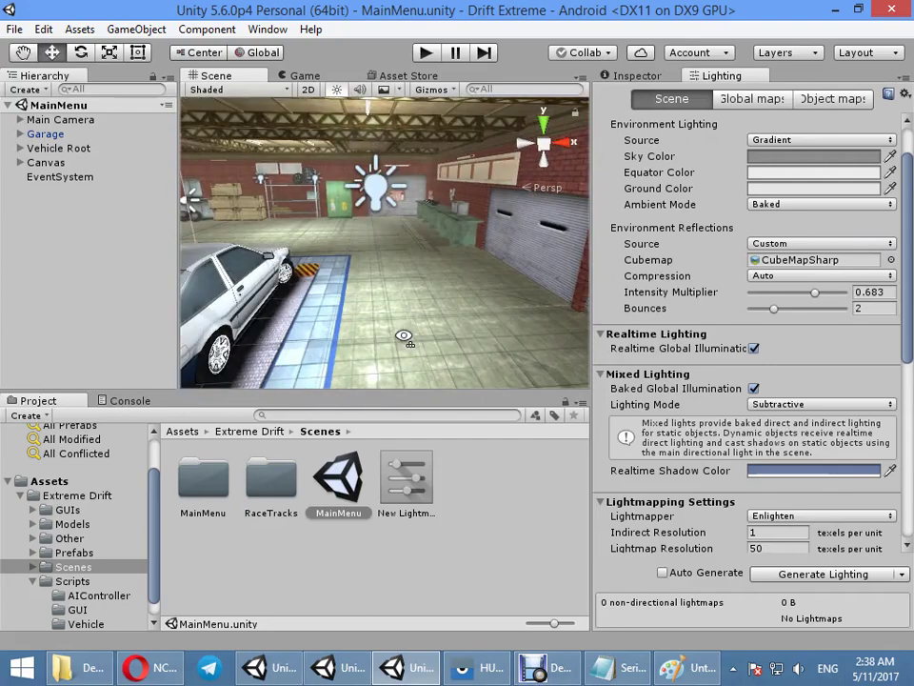
Step: Select the Fade Background object and show the Lighting settings' Object maps
click(390, 290)
click(635, 78)
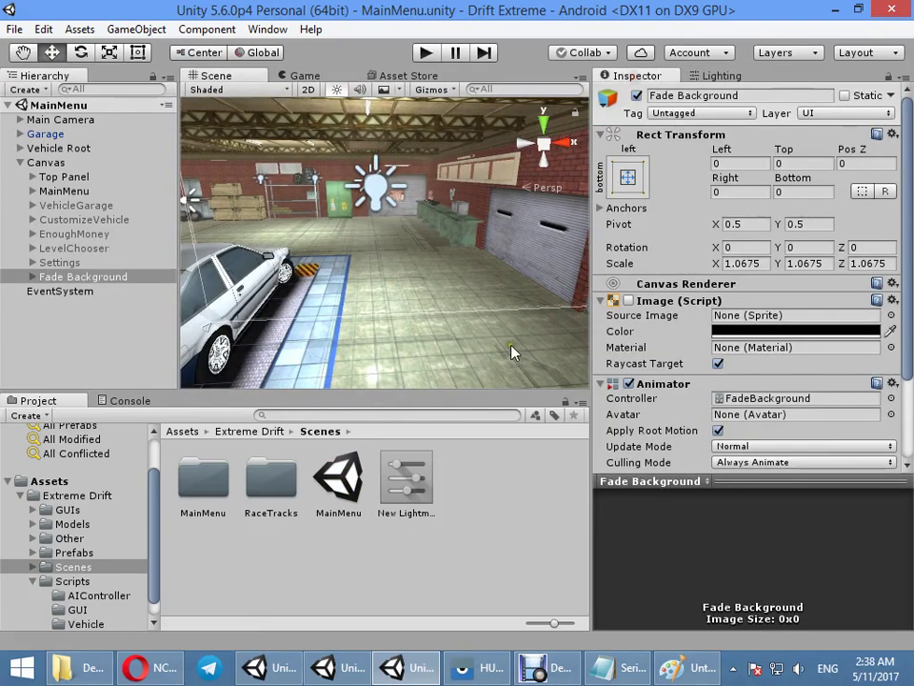
click(721, 78)
click(832, 98)
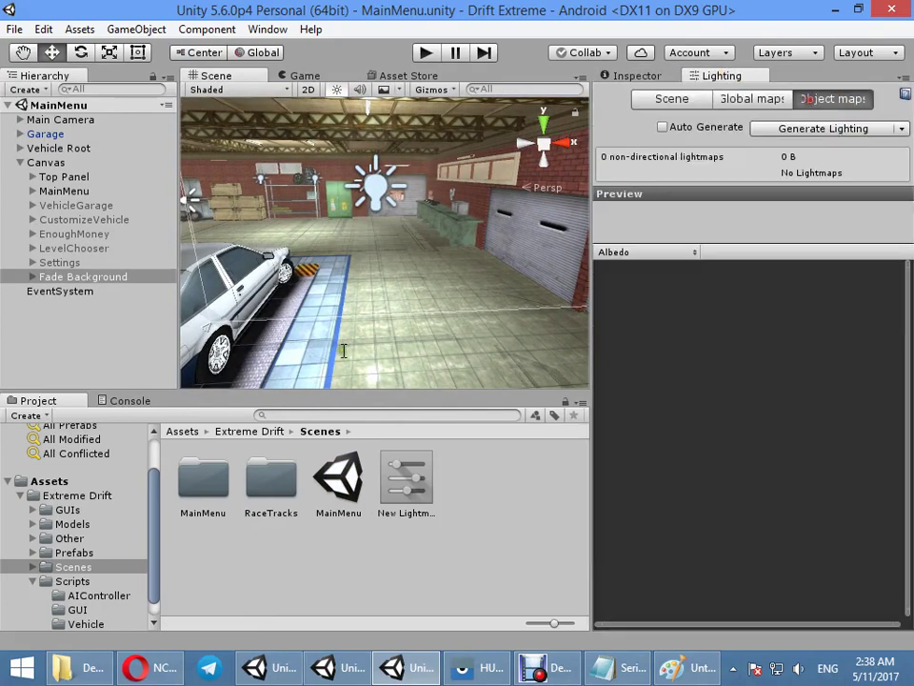
click(155, 667)
Step: Go to textures.com and close the Unity Community and Asset Store tabs
click(291, 45)
text(text)
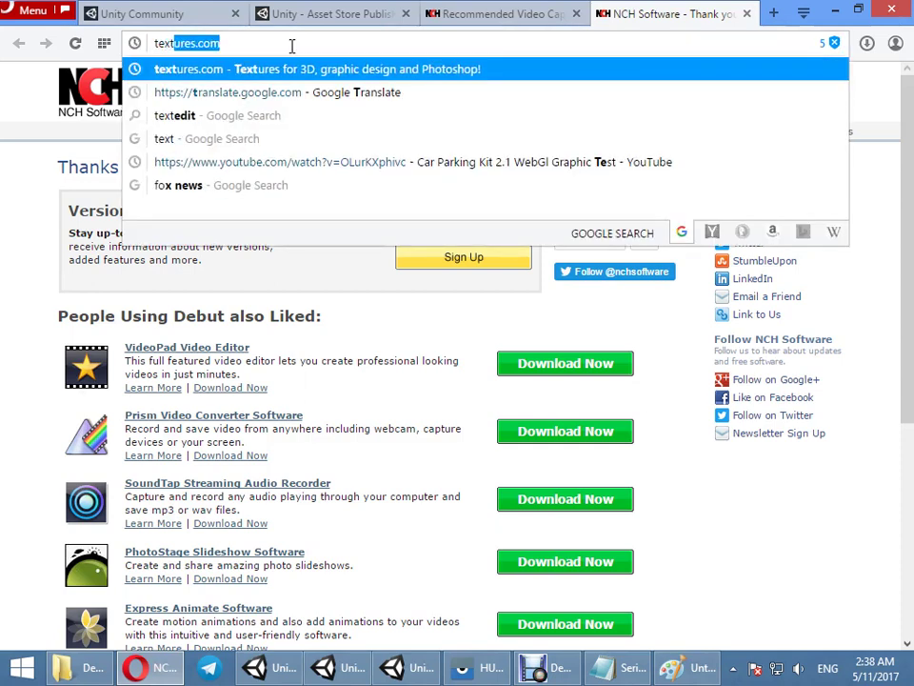
text(ure)
key(Return)
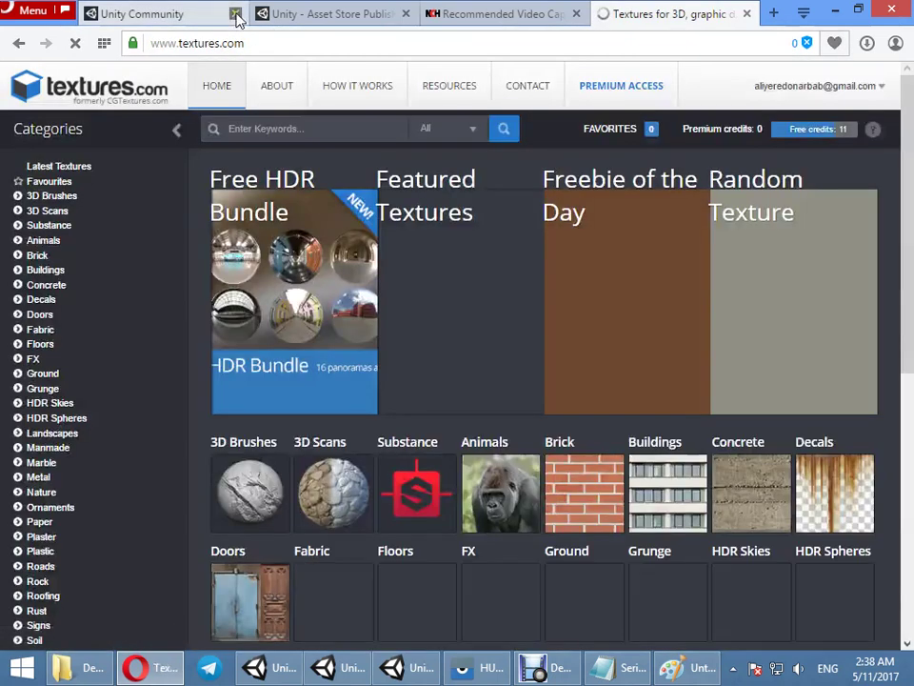
click(235, 13)
click(235, 14)
Step: Search textures.com for the keyword 'floor'
click(351, 130)
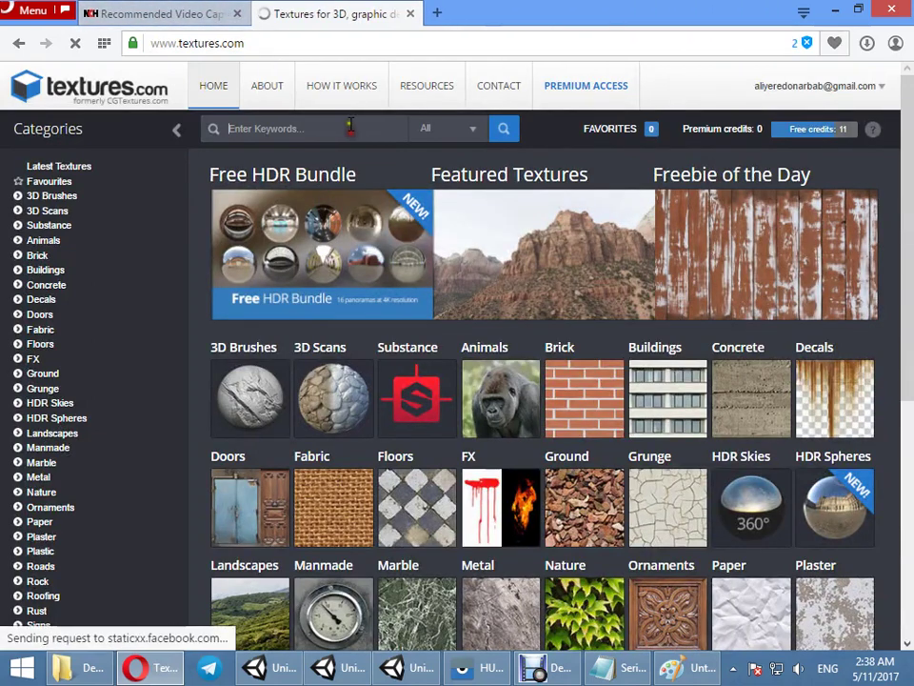
text(floor)
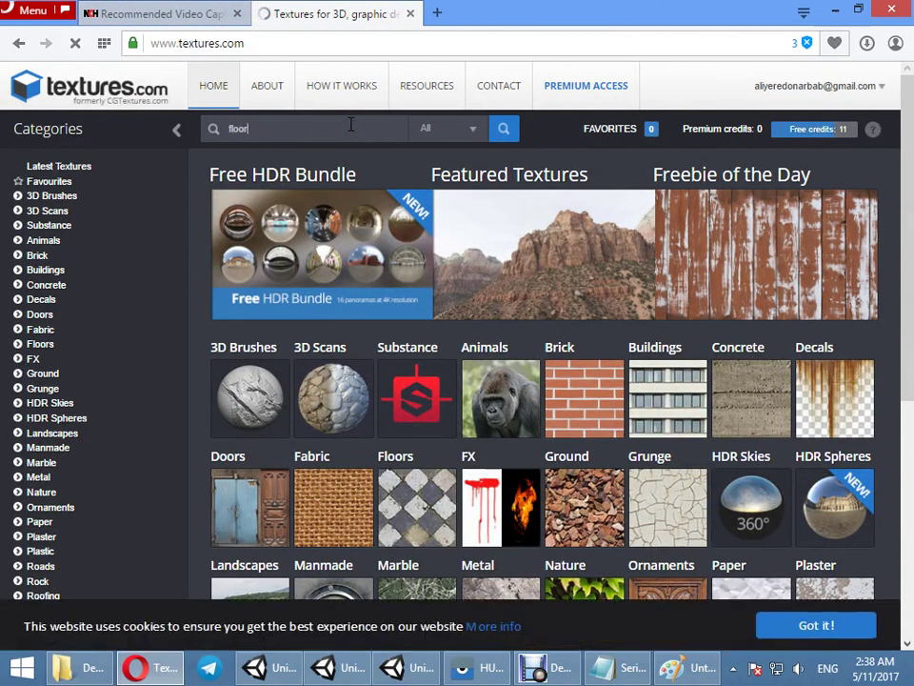
key(Return)
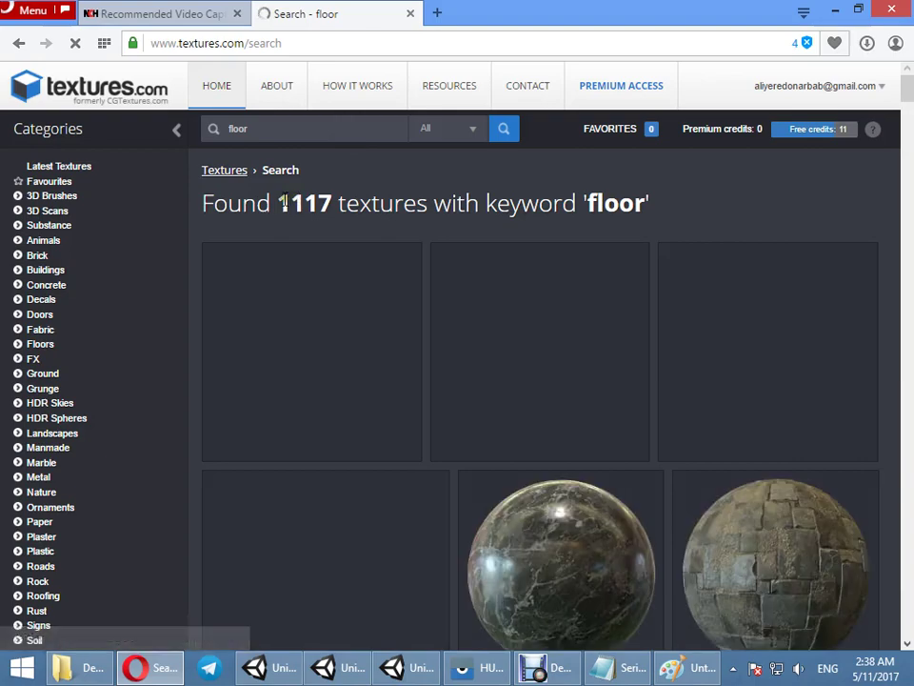
Step: Scroll the floor results and open Bare Metal Threadplate in a background tab
scroll(840, 303, down, 2)
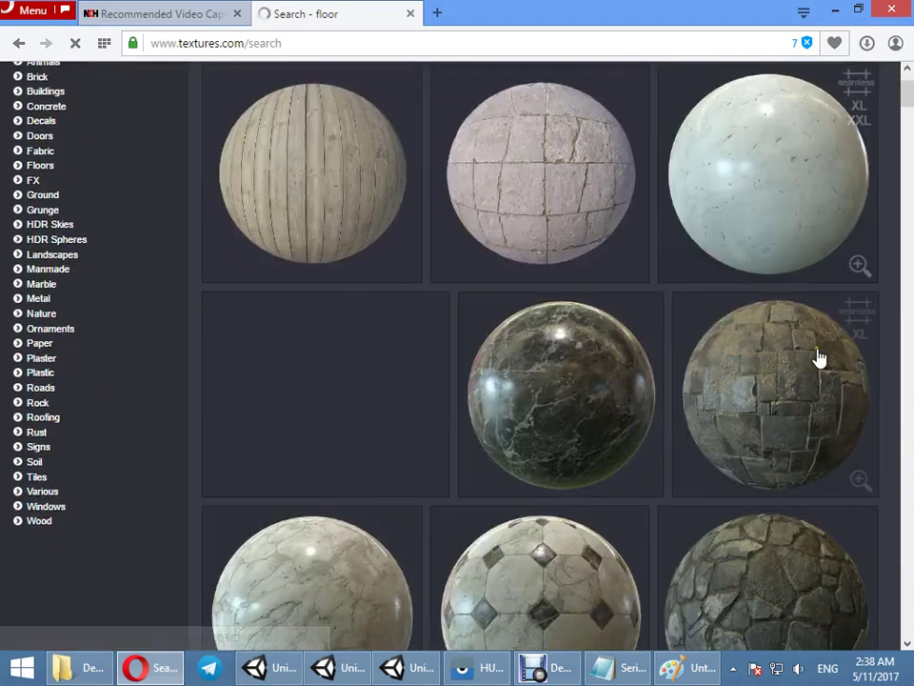
scroll(816, 359, down, 2)
scroll(821, 402, down, 3)
scroll(804, 425, down, 3)
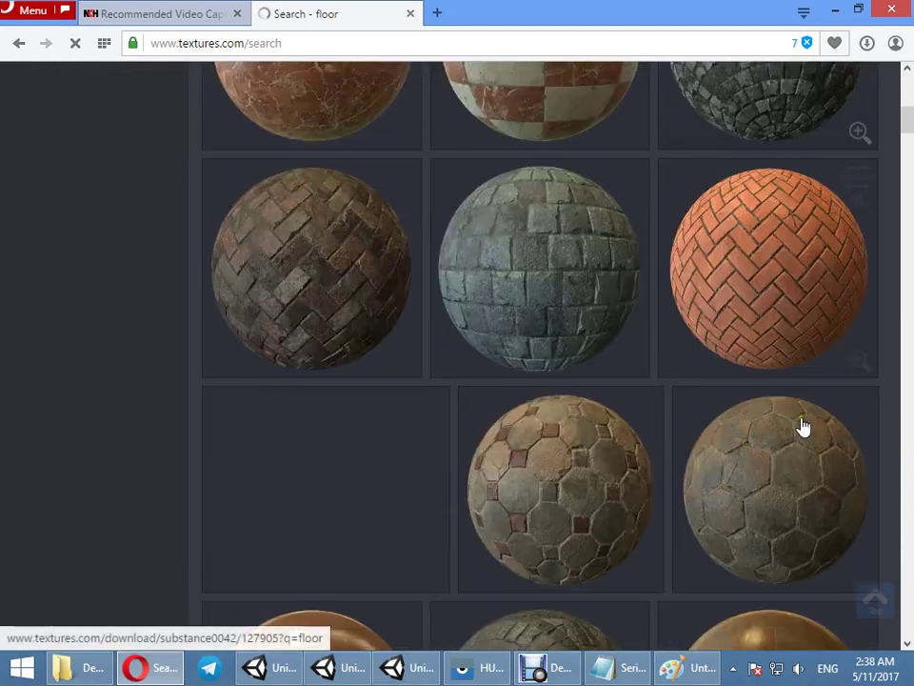
scroll(801, 431, down, 2)
scroll(799, 436, down, 3)
scroll(795, 445, down, 2)
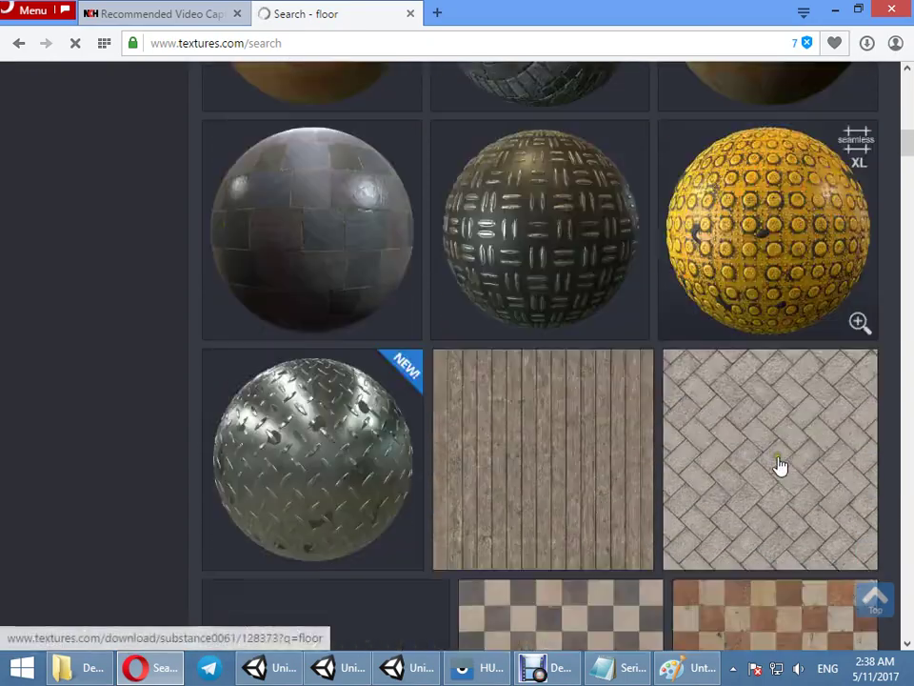
scroll(777, 465, down, 1)
scroll(766, 457, down, 3)
scroll(761, 461, up, 2)
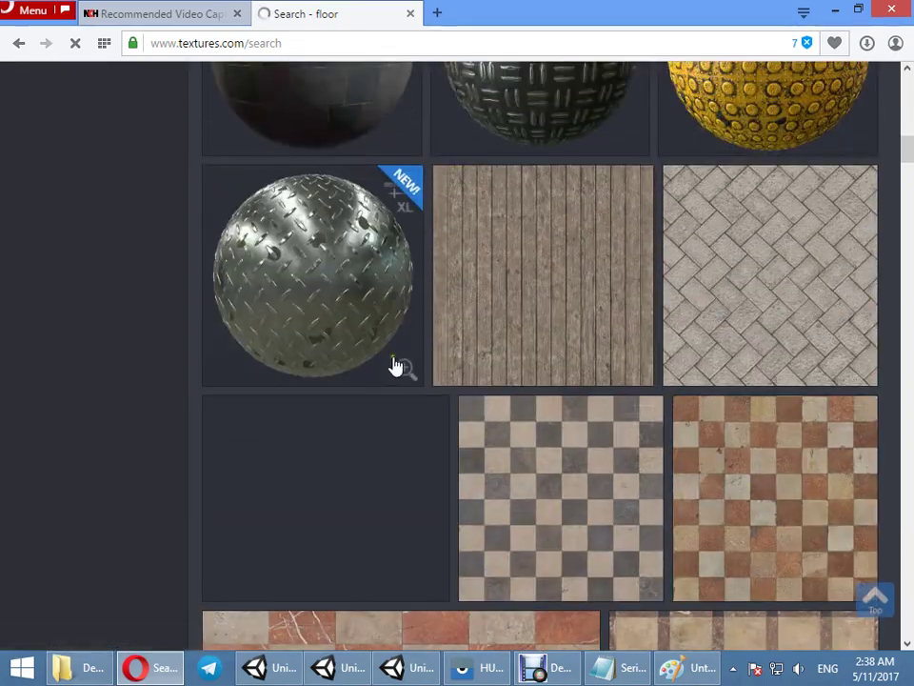
scroll(784, 470, down, 3)
scroll(687, 490, up, 3)
middle_click(311, 172)
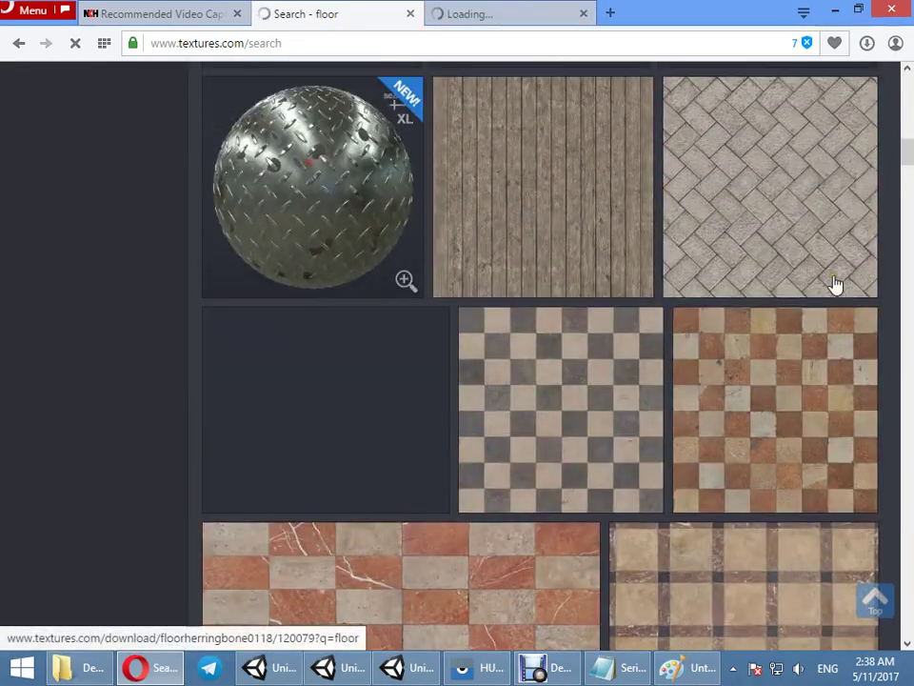
Step: Open the metal grate and yellow tactile floor textures in background tabs, then browse further results
scroll(810, 381, down, 4)
scroll(796, 461, down, 3)
scroll(791, 488, down, 2)
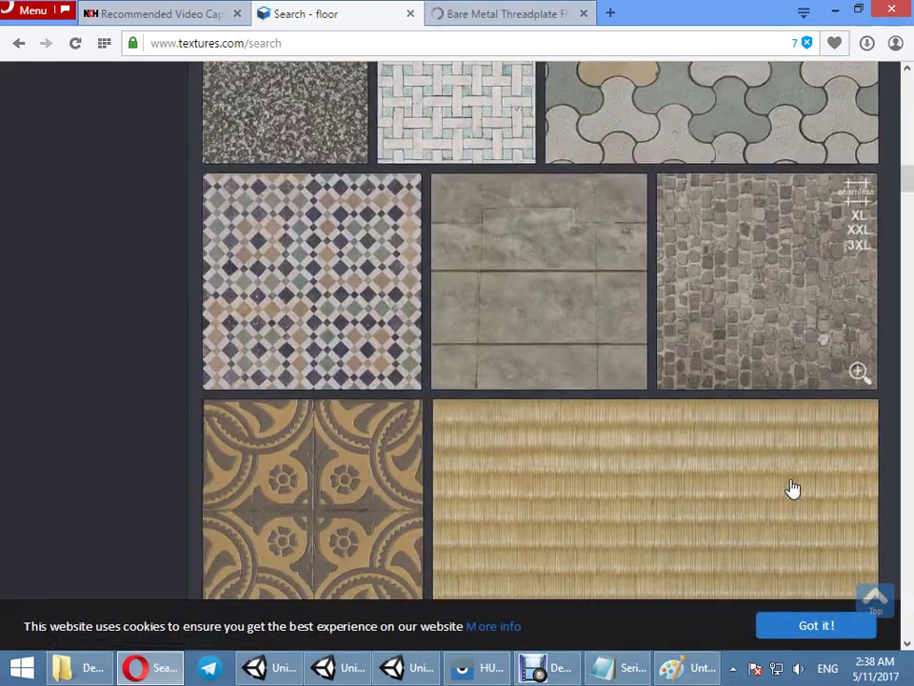
scroll(789, 488, down, 3)
scroll(786, 487, down, 3)
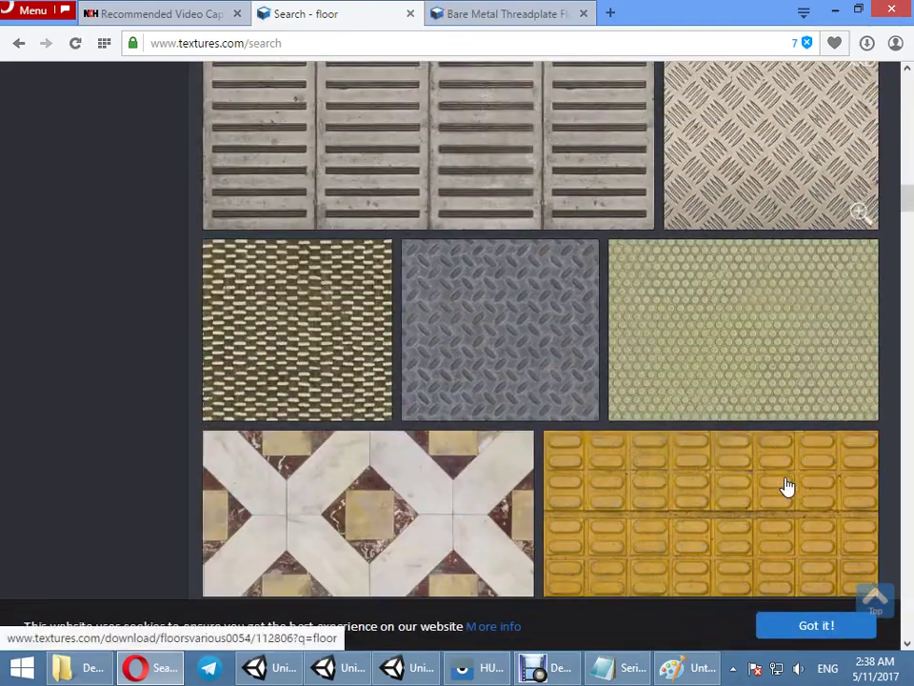
scroll(786, 486, up, 2)
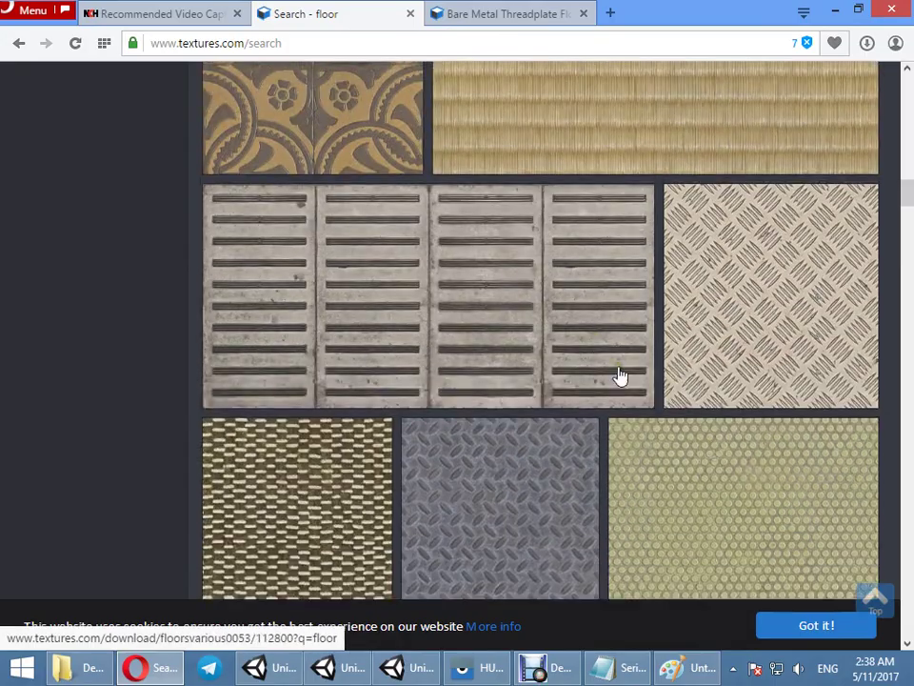
middle_click(596, 343)
scroll(787, 444, down, 3)
middle_click(544, 271)
scroll(788, 380, down, 1)
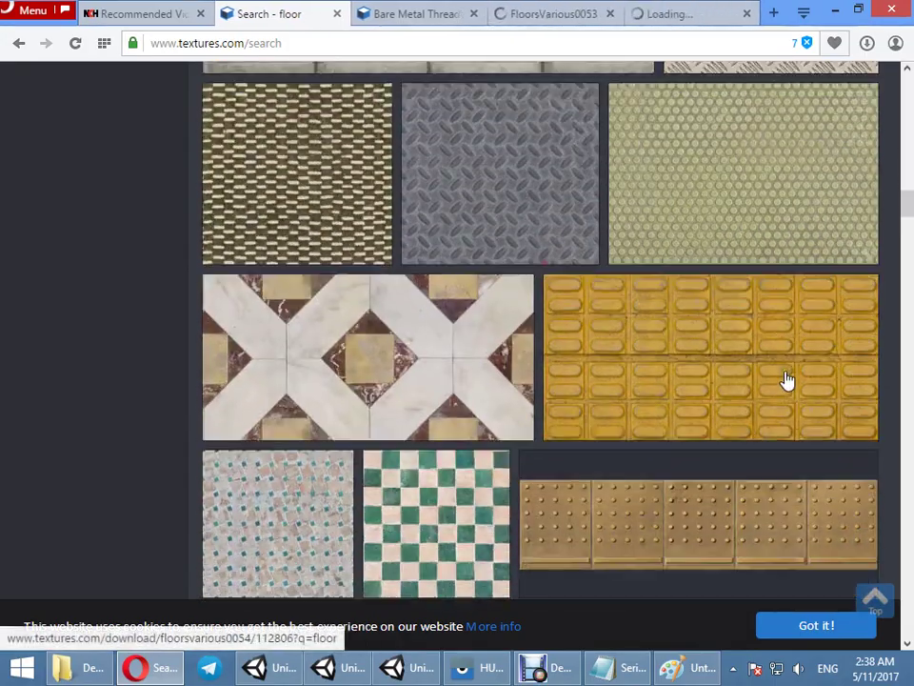
scroll(757, 381, down, 3)
scroll(767, 387, down, 2)
scroll(768, 387, down, 3)
scroll(553, 394, up, 8)
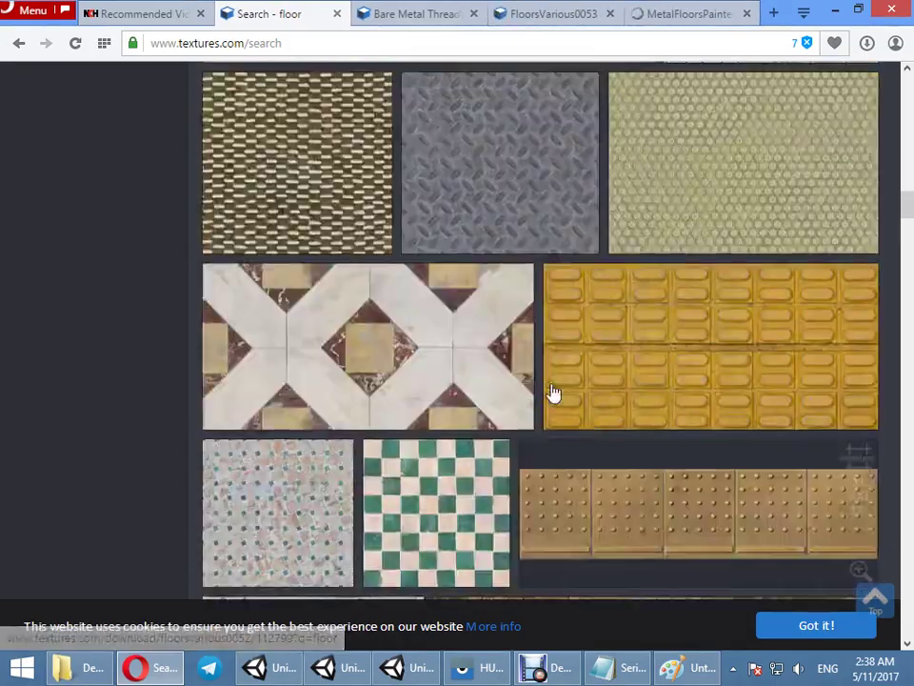
scroll(832, 332, up, 3)
scroll(781, 458, down, 8)
scroll(781, 455, down, 5)
scroll(779, 438, up, 4)
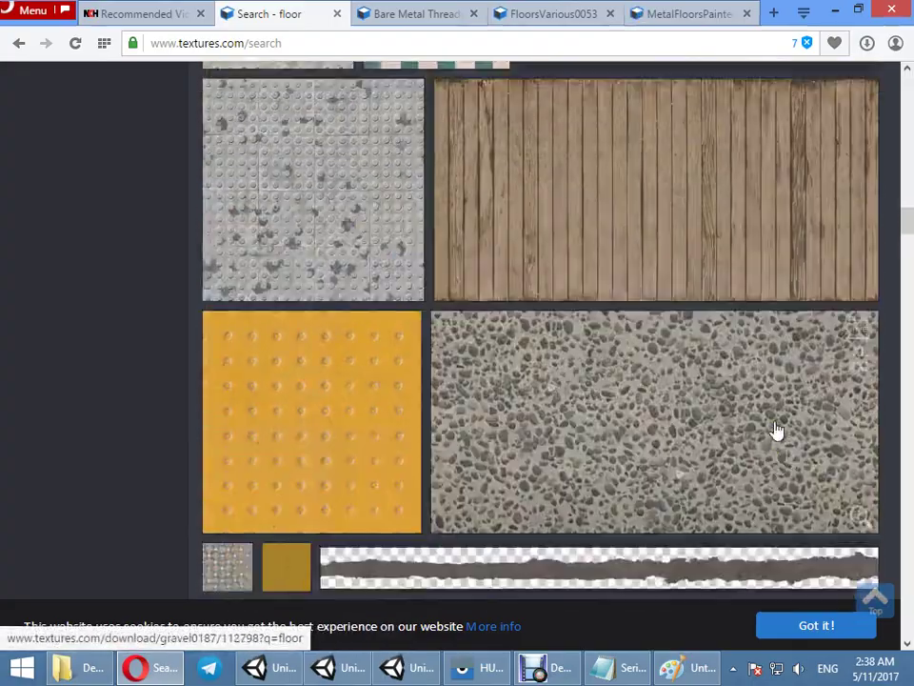
scroll(769, 431, up, 5)
scroll(743, 381, up, 5)
scroll(837, 373, down, 1)
scroll(831, 401, down, 8)
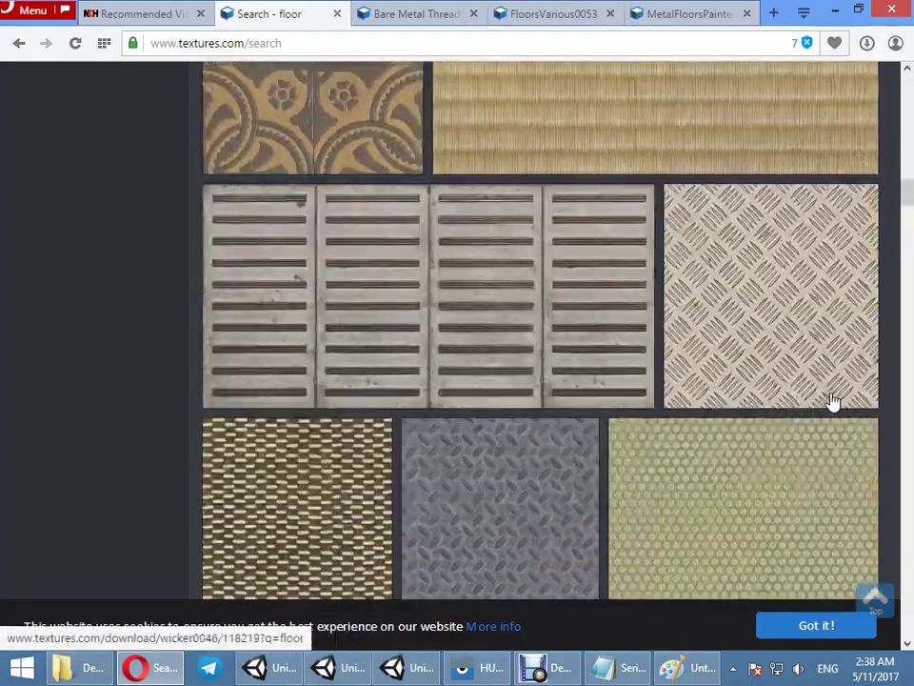
scroll(826, 412, down, 4)
scroll(804, 404, up, 8)
scroll(730, 372, up, 5)
scroll(769, 127, up, 5)
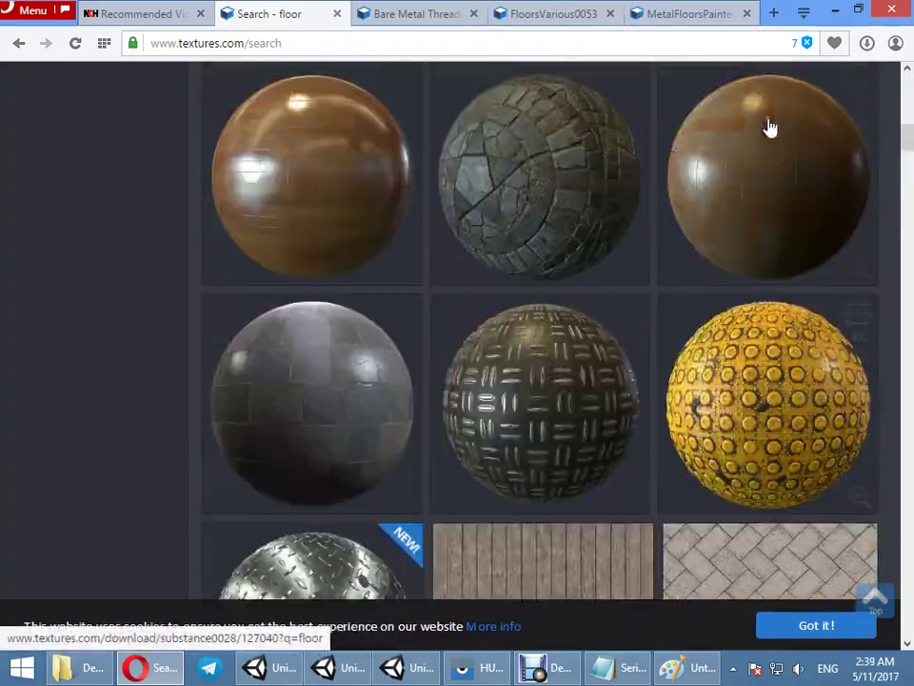
drag(907, 142, 910, 481)
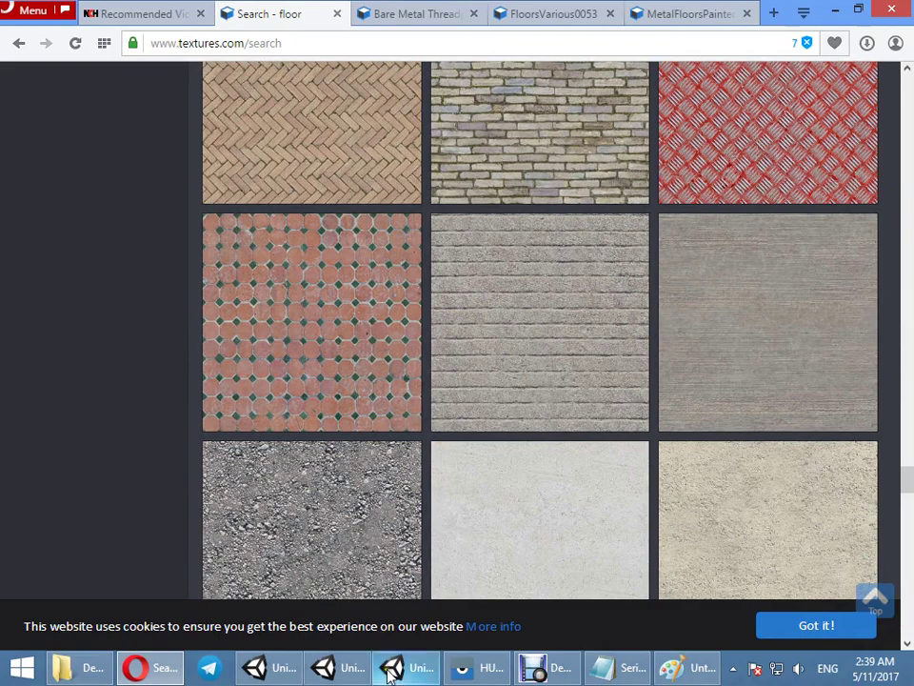
Step: Switch to Unity and orbit the Scene view toward the garage doors
mouse_move(311, 674)
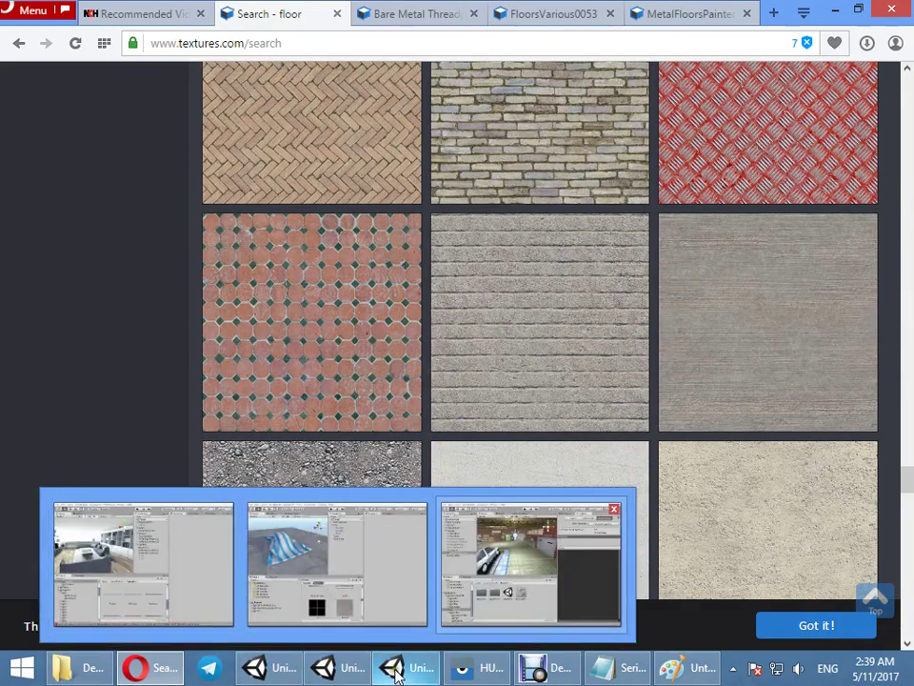
click(531, 563)
mouse_move(414, 354)
right_down()
mouse_move(166, 283)
mouse_move(493, 339)
mouse_move(241, 343)
mouse_move(370, 346)
mouse_move(365, 352)
right_up()
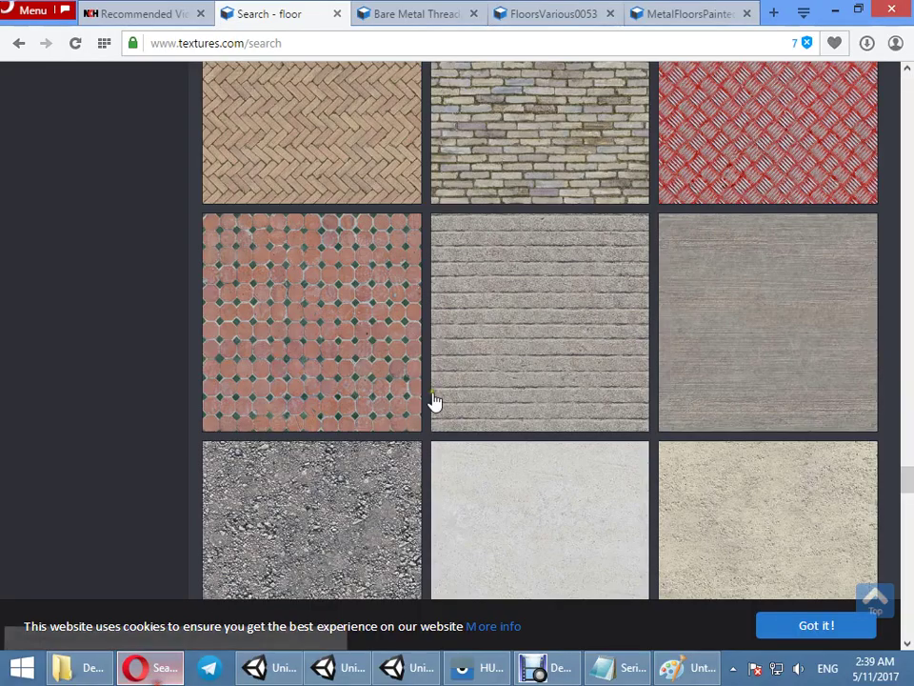
Step: Open two concrete floor textures in background tabs and scroll through the remaining results
scroll(571, 371, down, 5)
scroll(710, 337, down, 3)
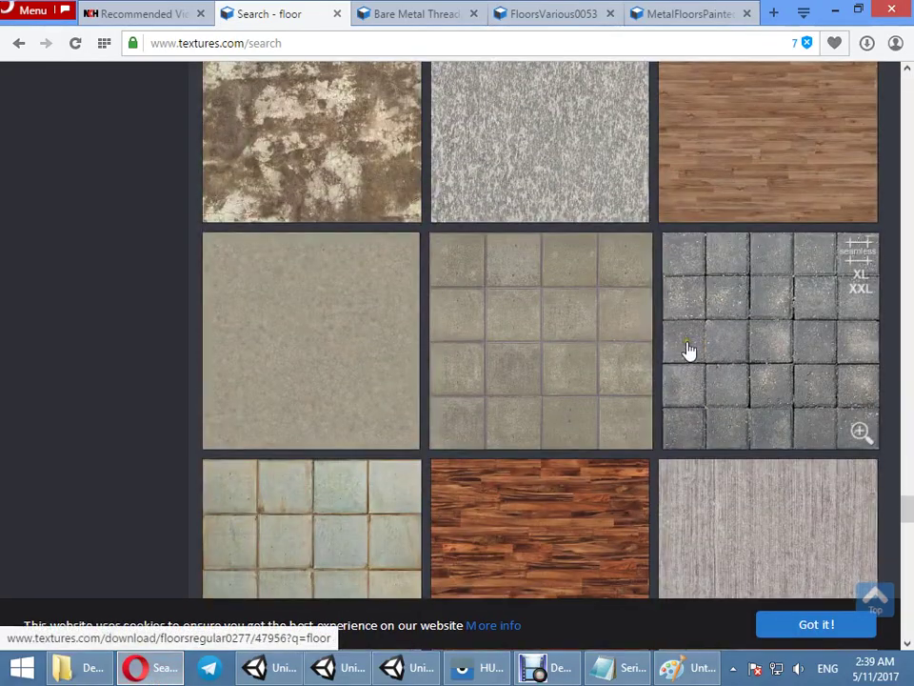
middle_click(341, 171)
scroll(760, 391, down, 4)
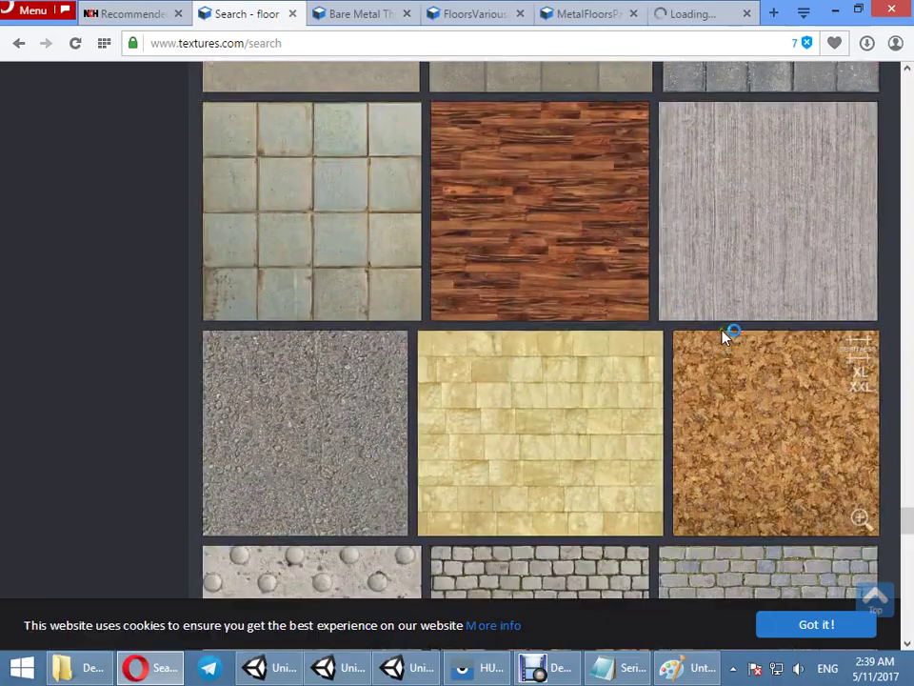
middle_click(412, 241)
scroll(759, 419, down, 5)
scroll(759, 423, down, 4)
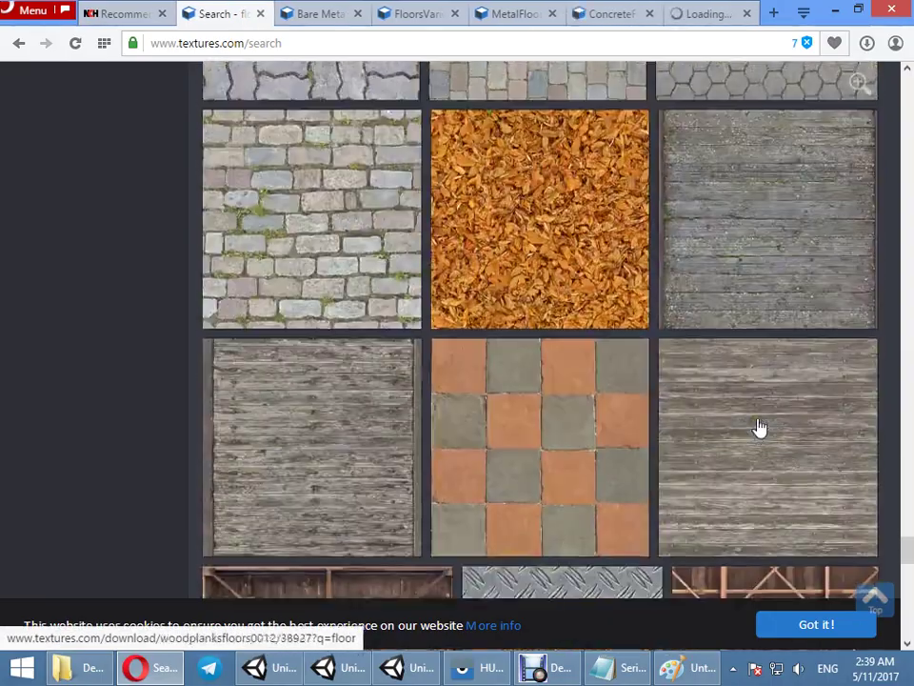
scroll(748, 429, down, 4)
scroll(747, 429, down, 4)
scroll(749, 427, down, 4)
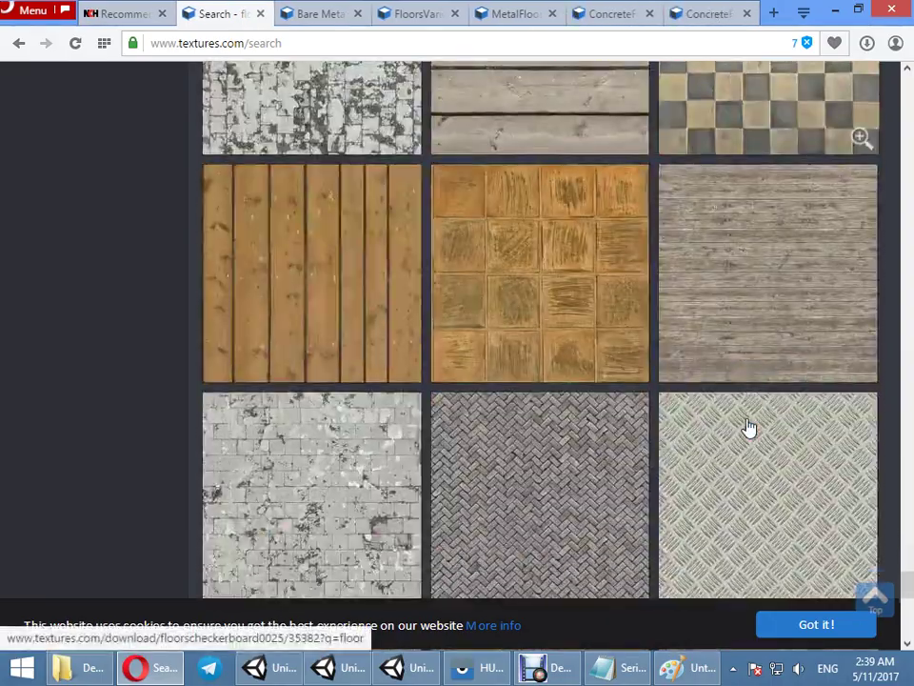
scroll(750, 428, down, 4)
scroll(780, 394, down, 2)
scroll(877, 602, down, 4)
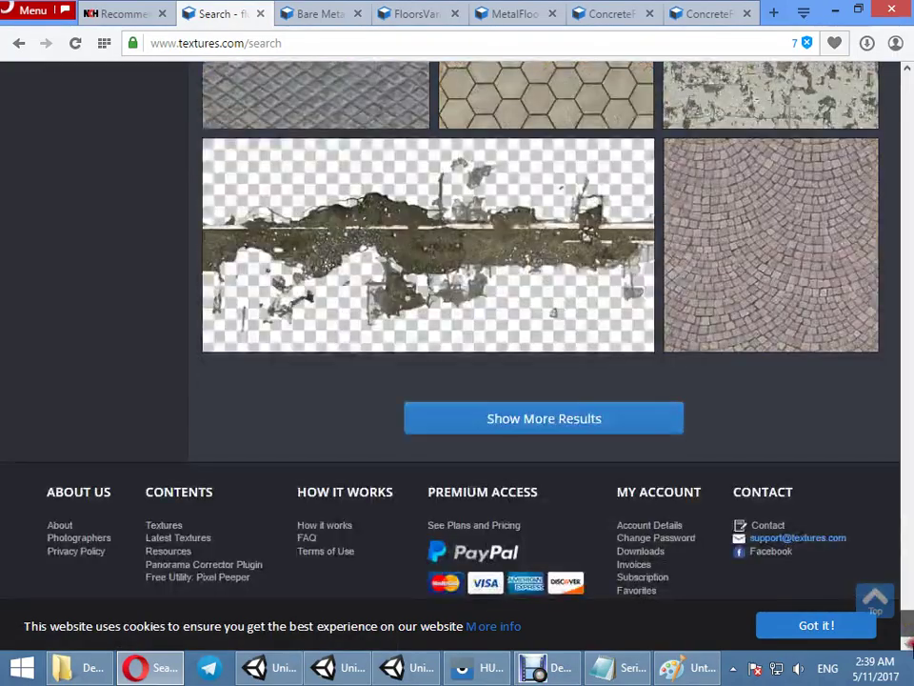
drag(908, 645, 905, 86)
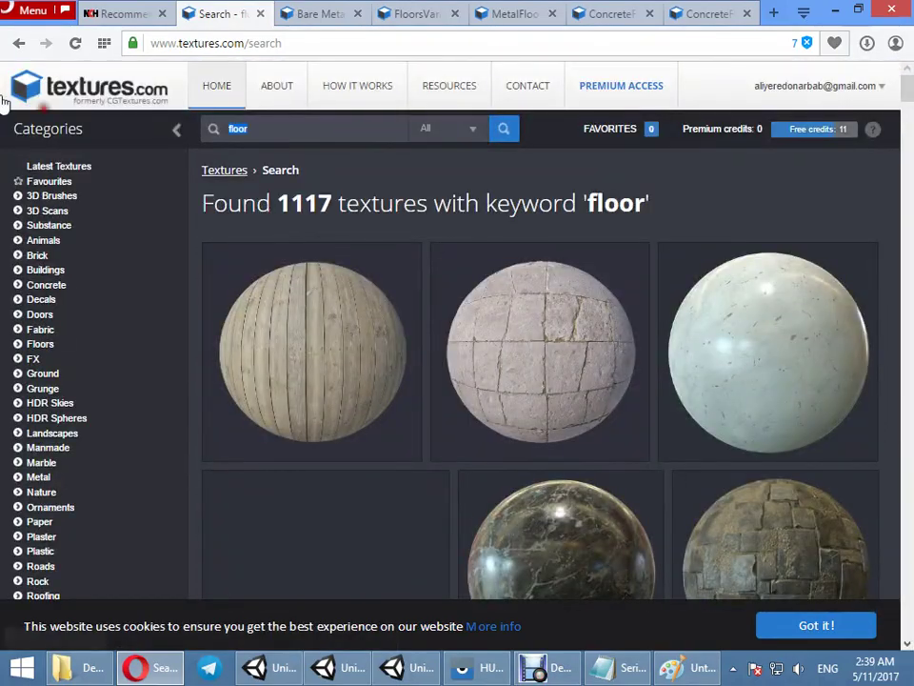
Step: Run a 'wall' keyword search and scroll down through the 1289 wall texture results
text(wall)
key(Return)
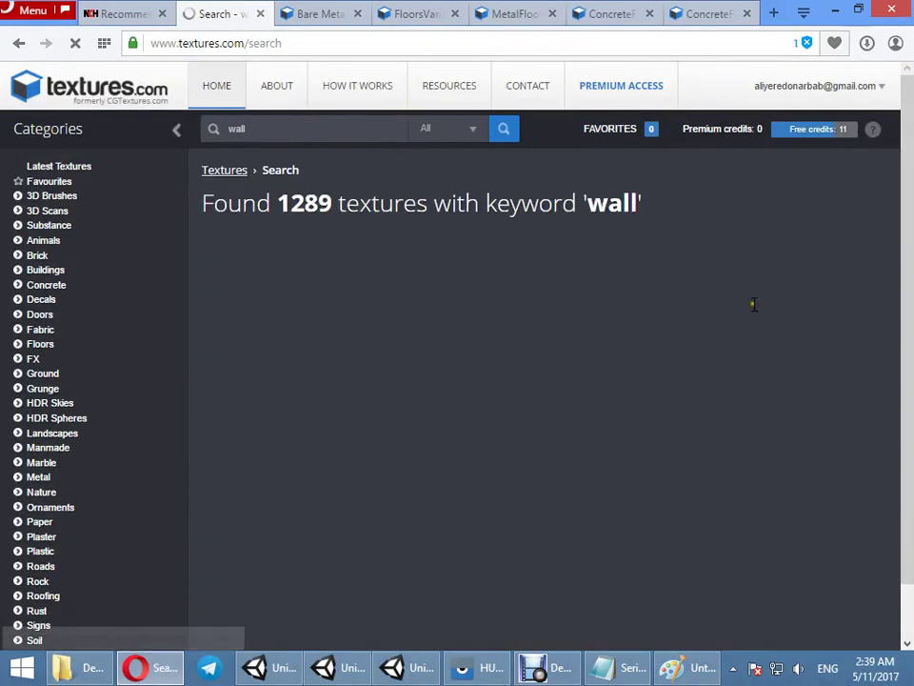
scroll(817, 276, down, 4)
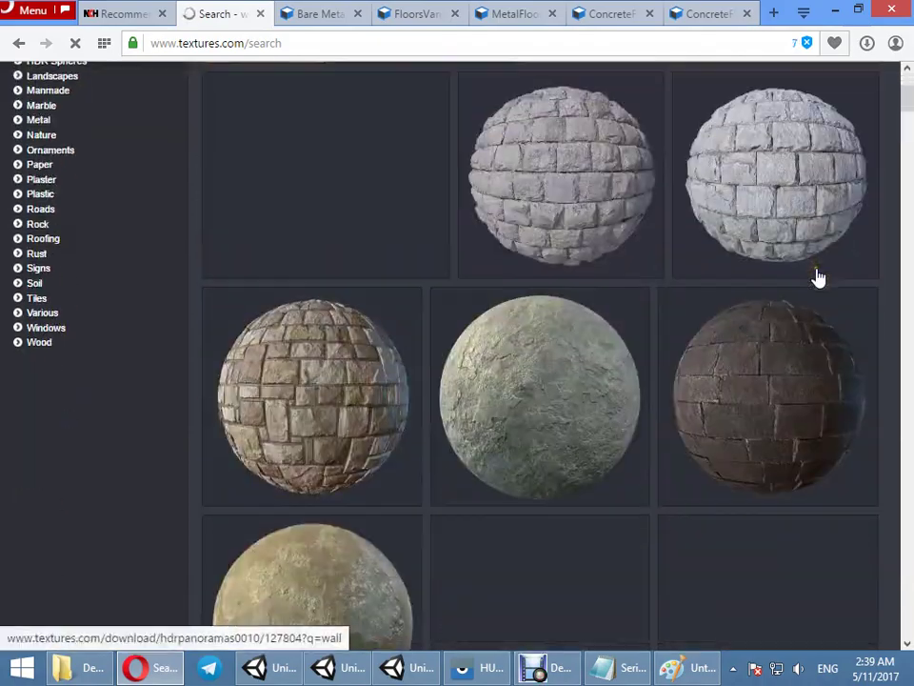
scroll(817, 277, down, 3)
scroll(817, 276, down, 4)
scroll(817, 276, down, 4)
scroll(817, 280, down, 4)
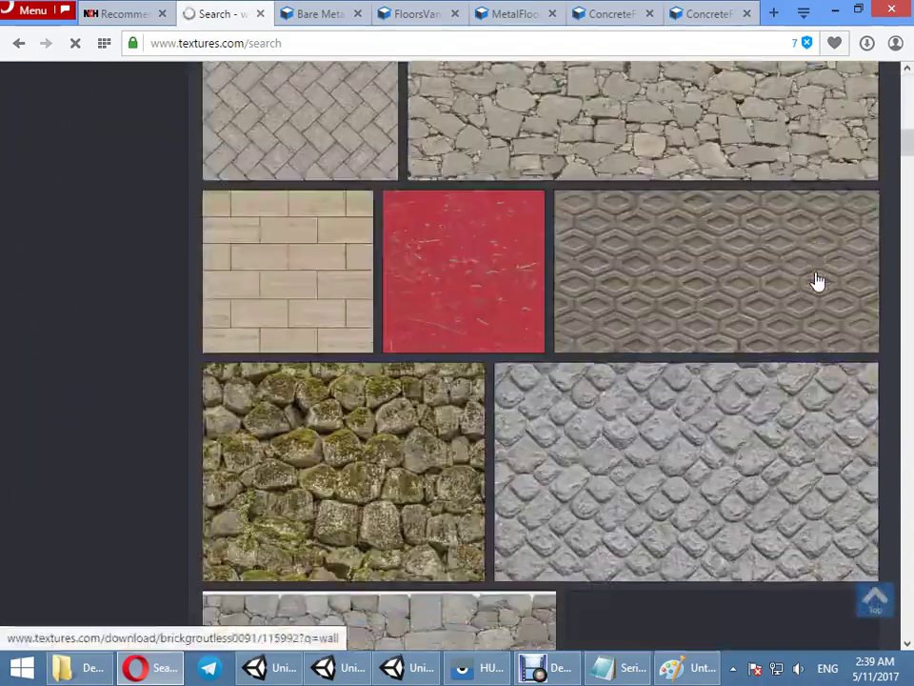
scroll(817, 280, down, 4)
scroll(815, 280, down, 4)
scroll(814, 278, down, 3)
scroll(812, 277, down, 3)
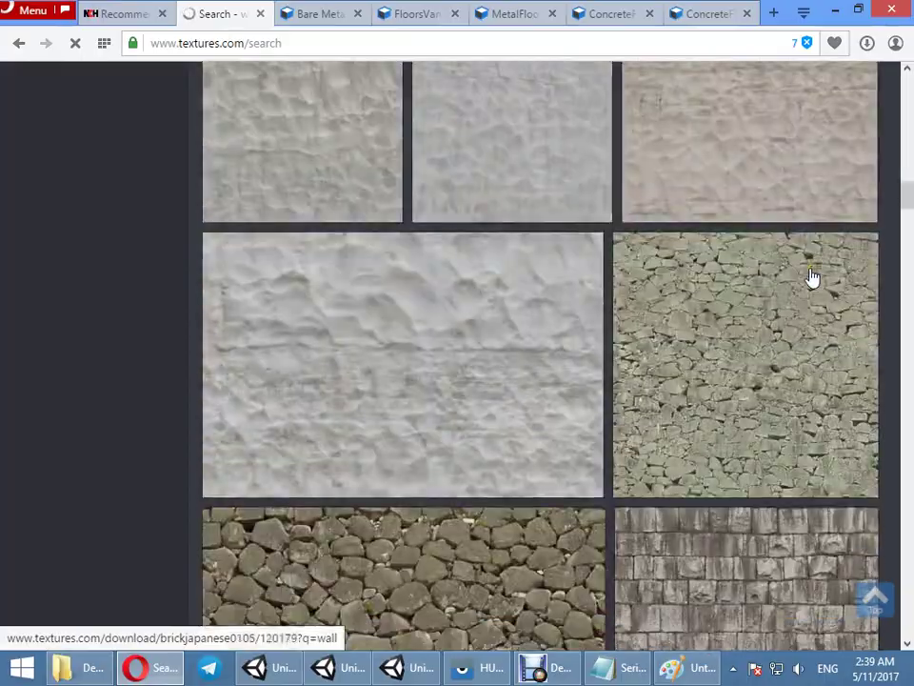
scroll(800, 291, down, 4)
scroll(776, 305, down, 4)
scroll(775, 306, down, 4)
scroll(776, 300, down, 4)
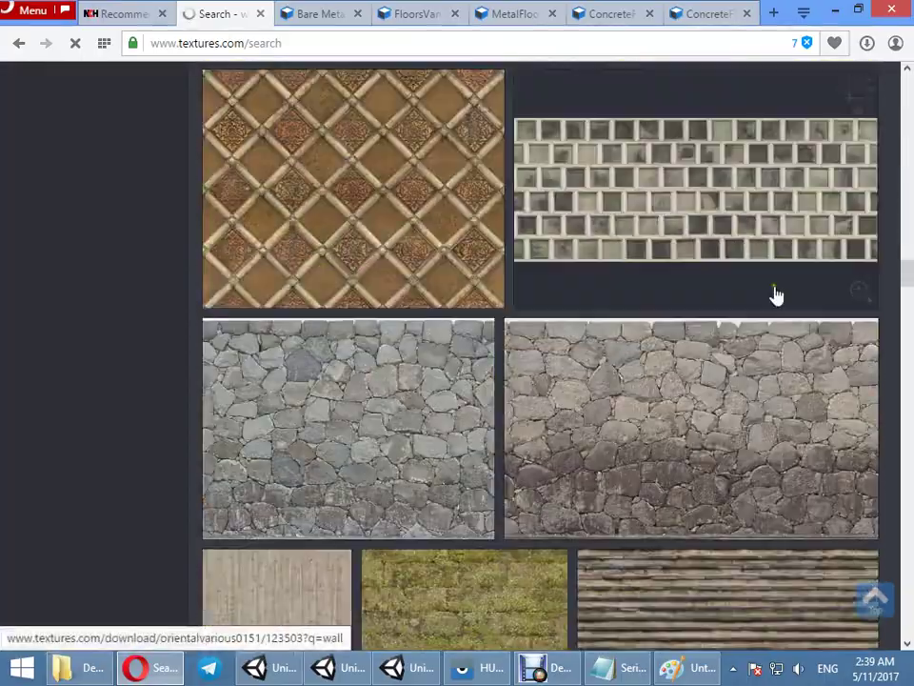
scroll(776, 295, down, 4)
scroll(775, 297, down, 4)
scroll(775, 296, down, 4)
scroll(774, 290, down, 4)
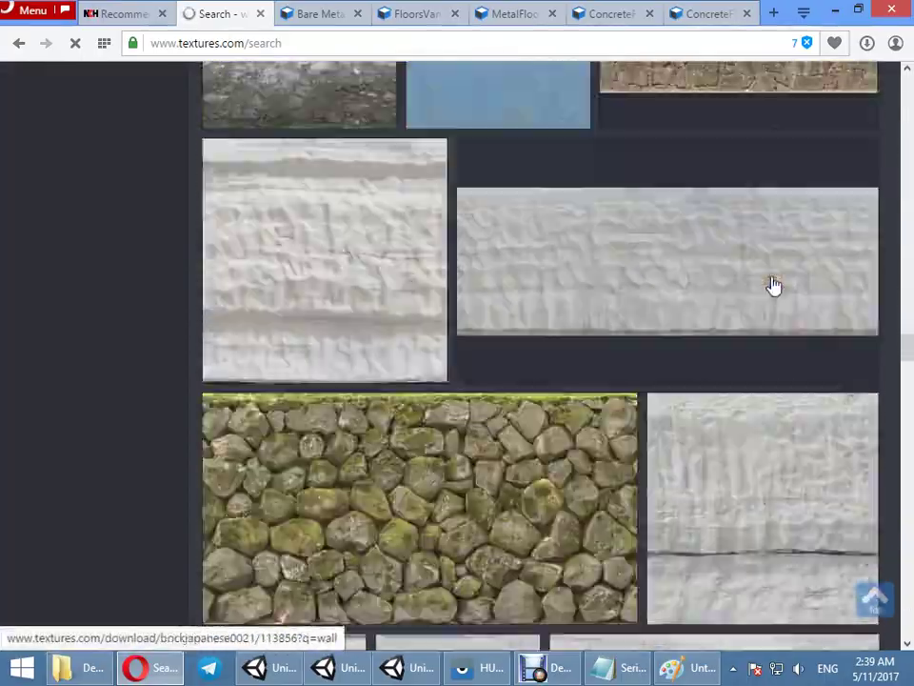
scroll(773, 286, down, 4)
scroll(771, 286, down, 4)
scroll(771, 285, down, 4)
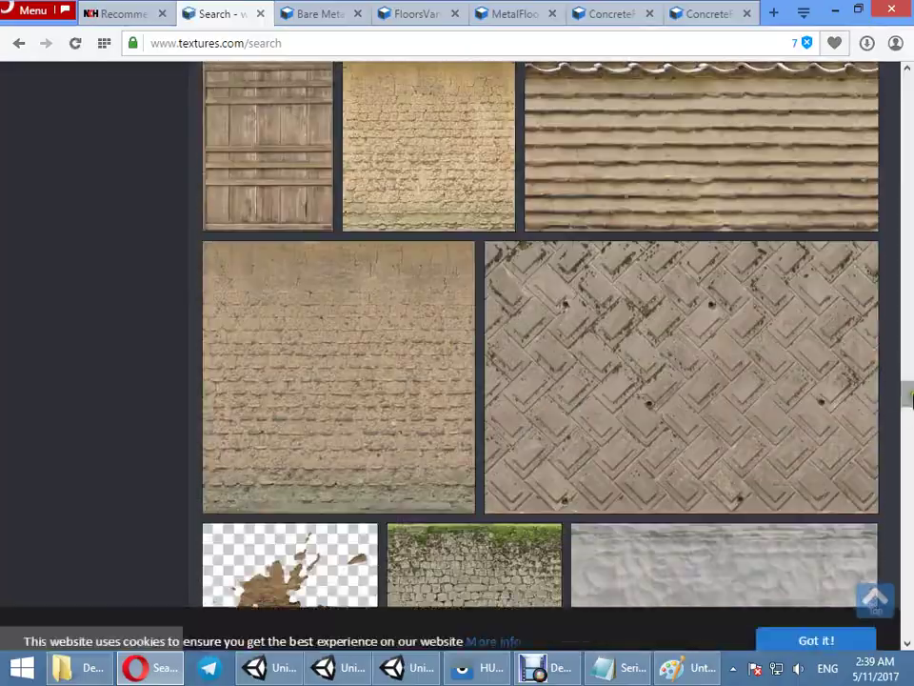
mouse_move(907, 400)
mouse_down()
mouse_move(862, 211)
mouse_move(898, 419)
mouse_move(898, 214)
mouse_move(741, 141)
mouse_up()
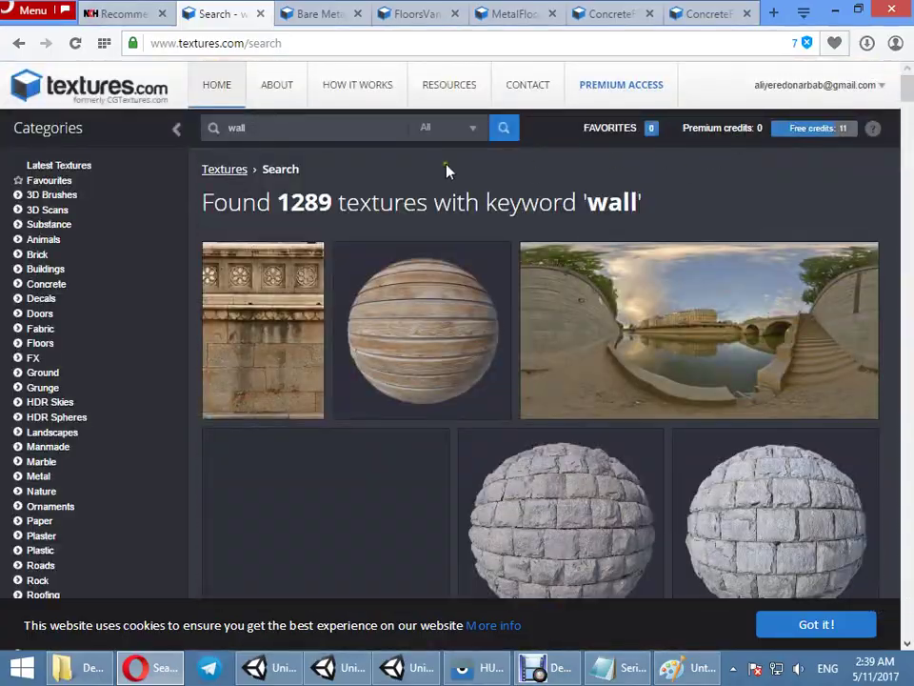
Step: Browse the Latest Textures page, then return to the textures.com home page
click(84, 168)
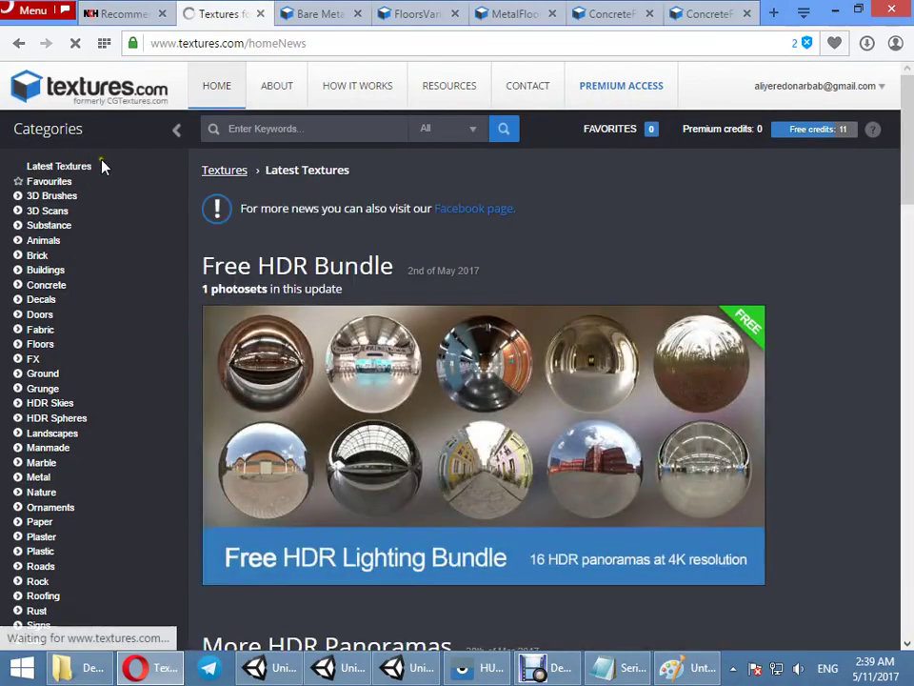
scroll(752, 277, down, 3)
scroll(752, 282, down, 4)
scroll(751, 288, down, 5)
scroll(749, 288, down, 4)
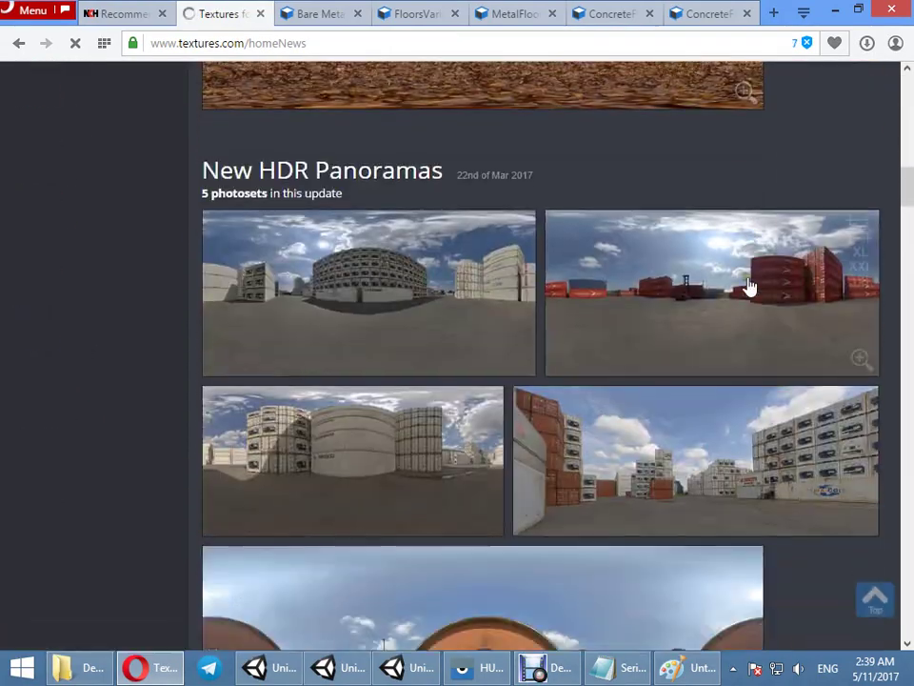
scroll(748, 288, down, 6)
scroll(746, 288, down, 4)
scroll(742, 293, down, 5)
scroll(752, 304, down, 5)
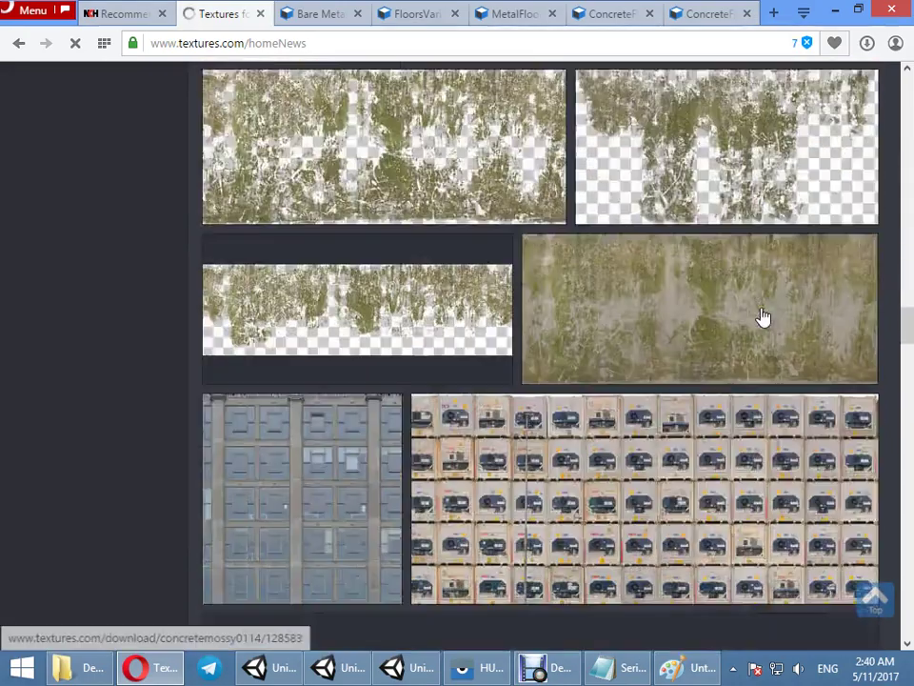
scroll(809, 343, down, 4)
drag(348, 43, 249, 43)
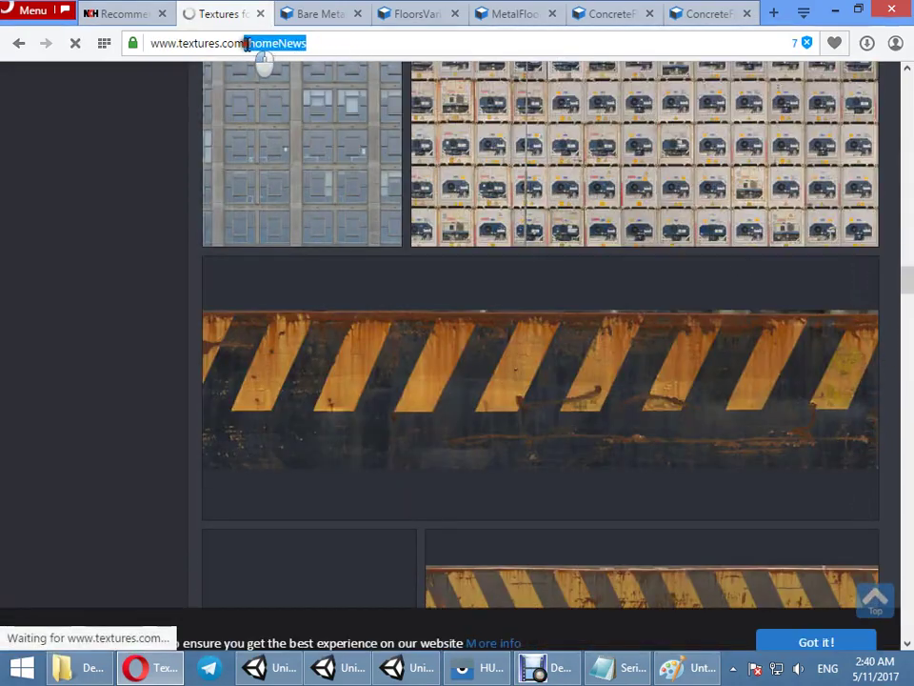
key(BackSpace)
key(Return)
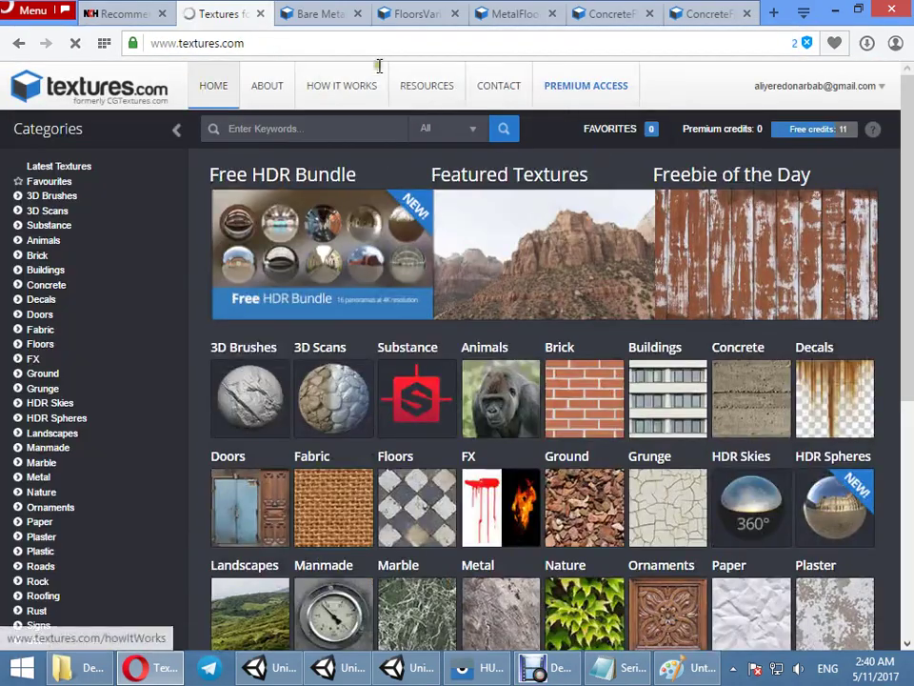
Step: Navigate to the Brick > Modern > Brown texture category
click(323, 45)
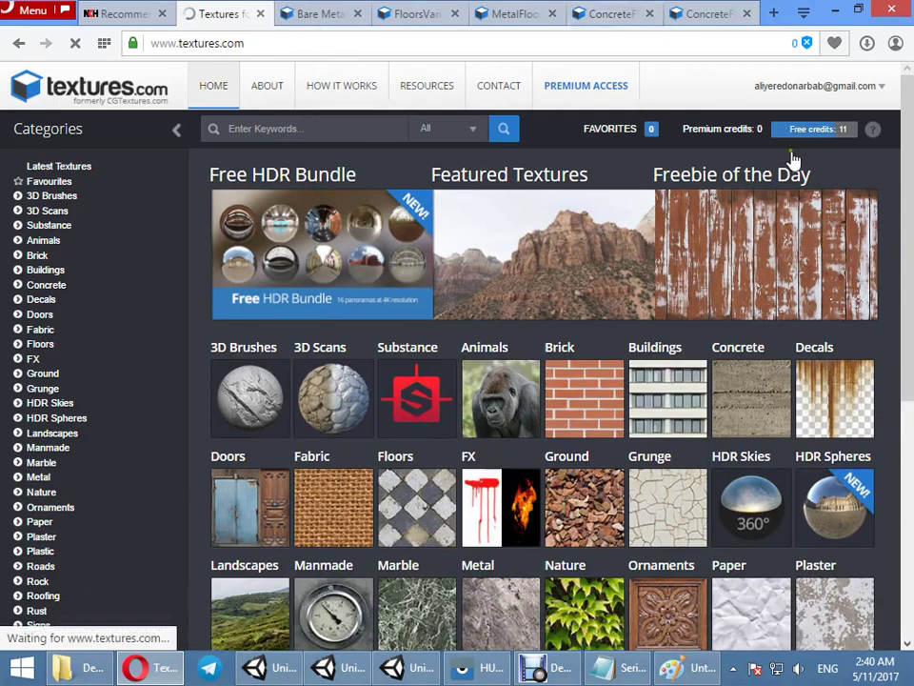
click(575, 378)
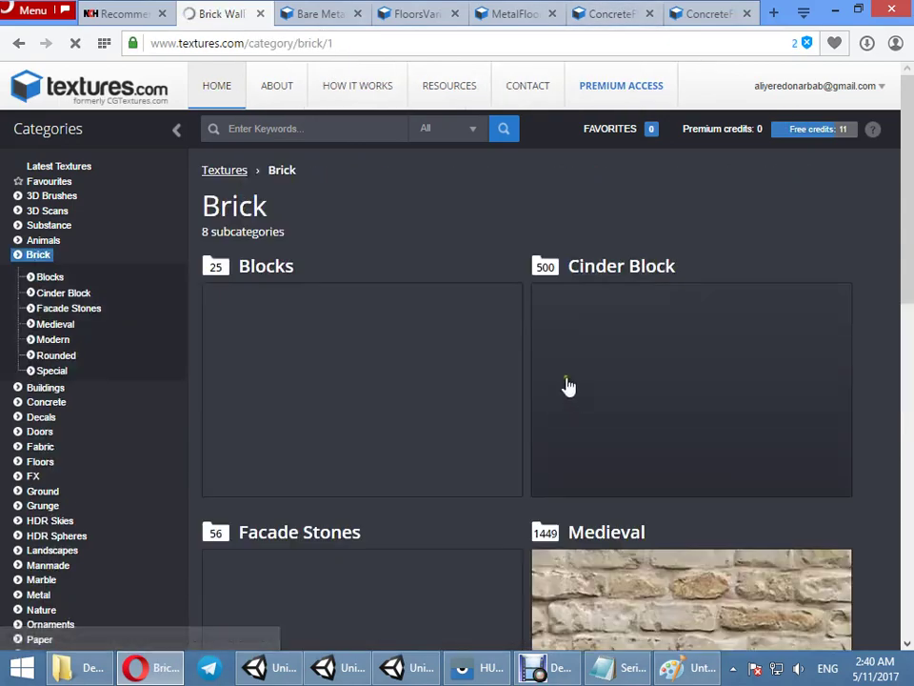
scroll(545, 331, down, 4)
scroll(527, 321, down, 4)
click(455, 251)
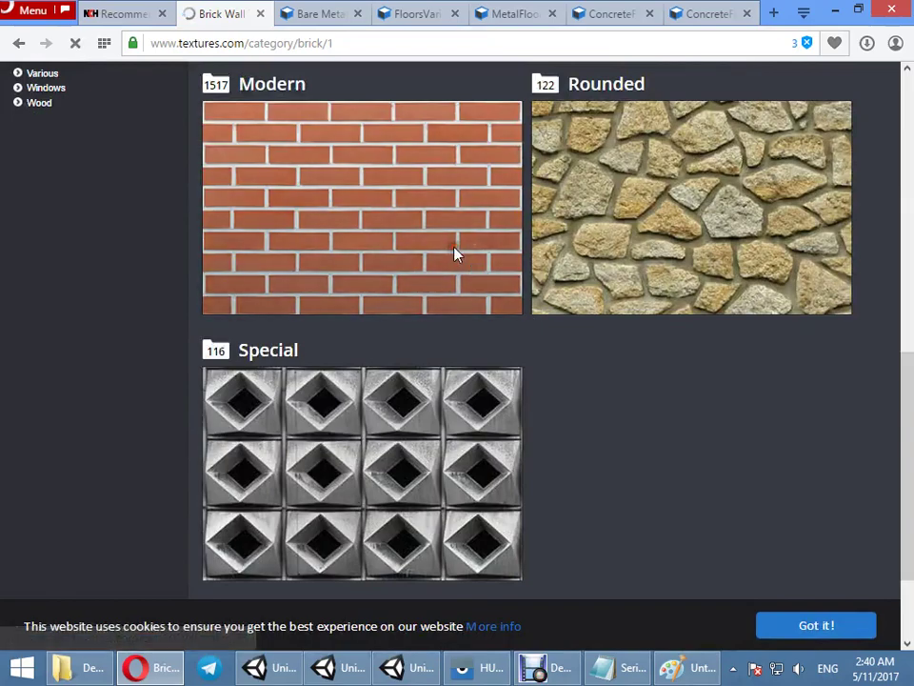
scroll(825, 248, down, 4)
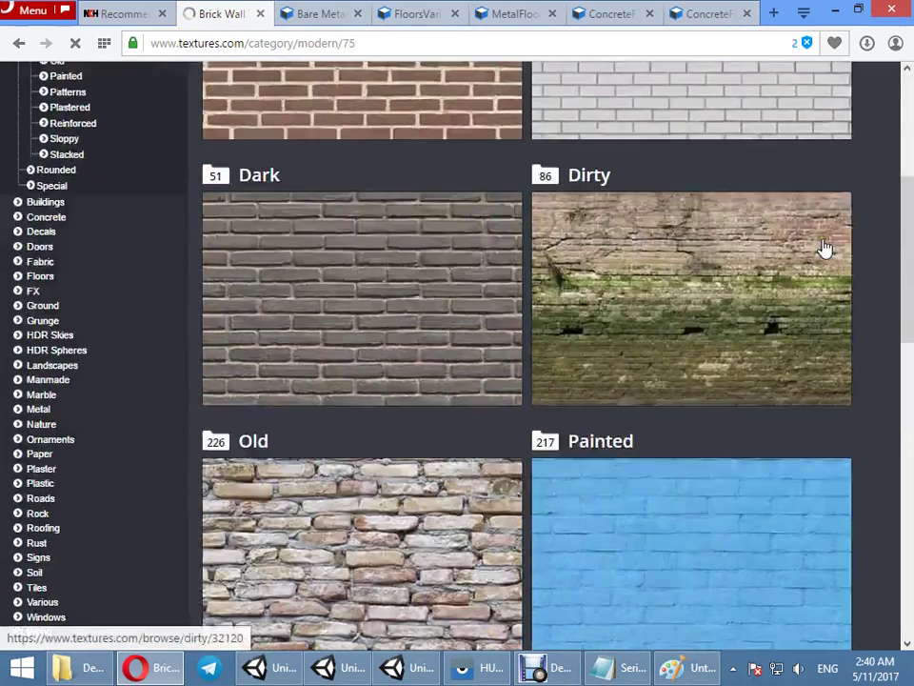
scroll(743, 280, down, 4)
scroll(665, 280, down, 6)
scroll(647, 417, up, 8)
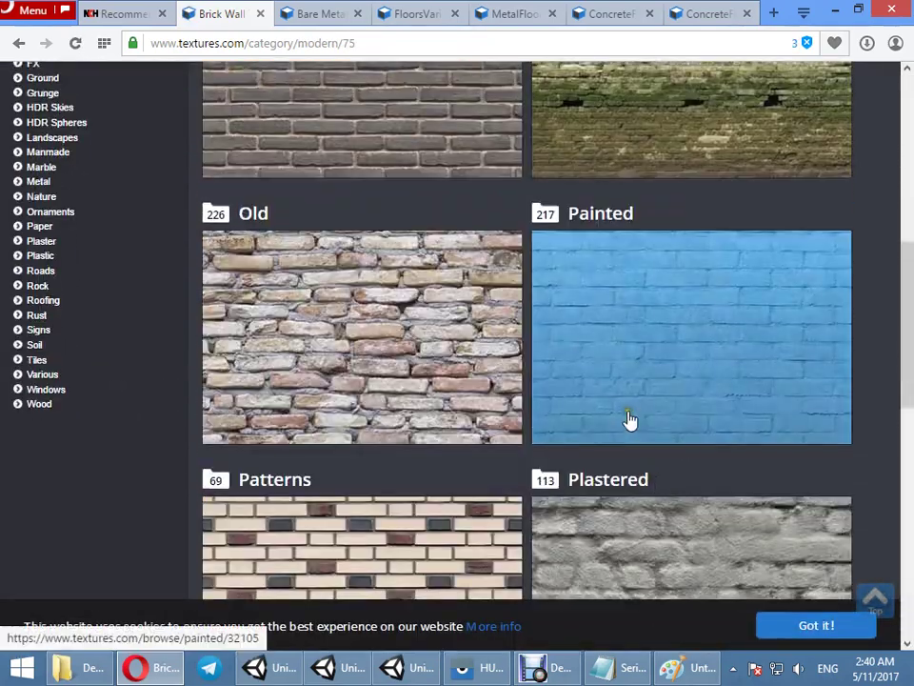
scroll(571, 362, up, 7)
click(425, 371)
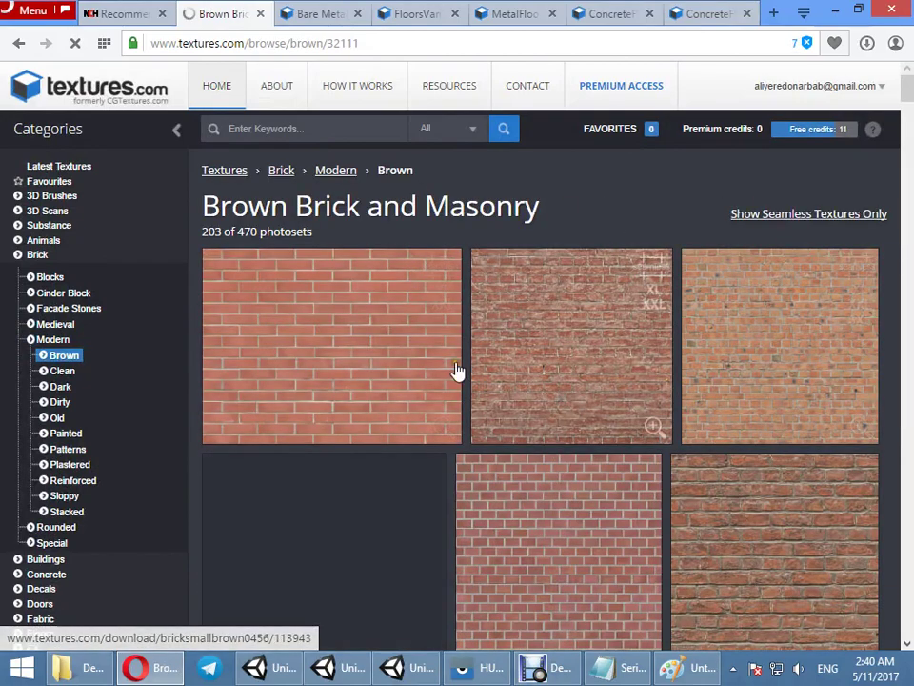
Step: Open a brown brick texture from the grid in a new background tab
scroll(753, 325, down, 5)
scroll(753, 327, down, 3)
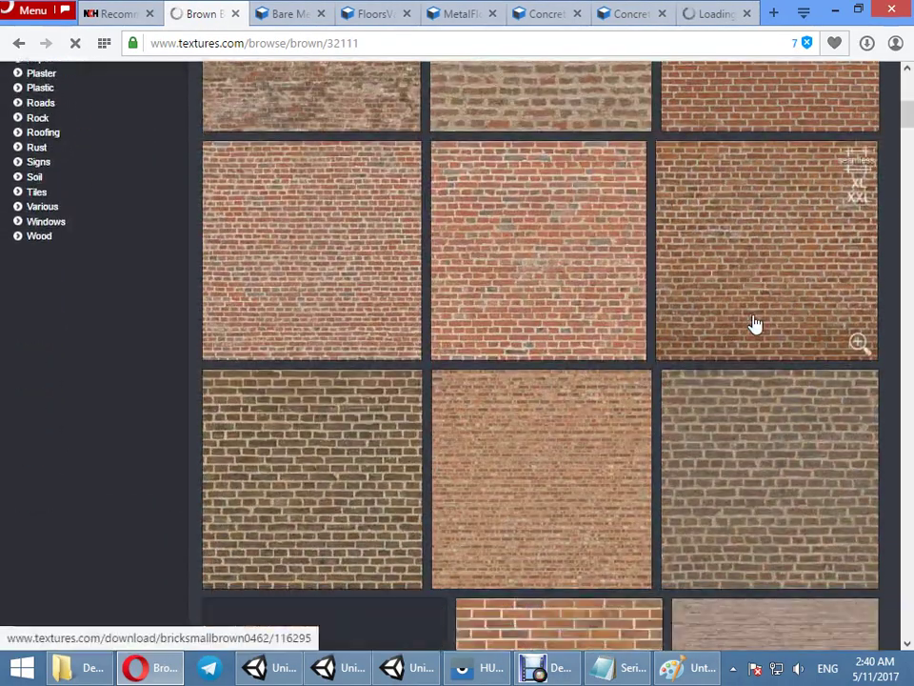
scroll(749, 312, down, 3)
scroll(745, 312, down, 4)
scroll(740, 308, down, 5)
scroll(739, 307, down, 4)
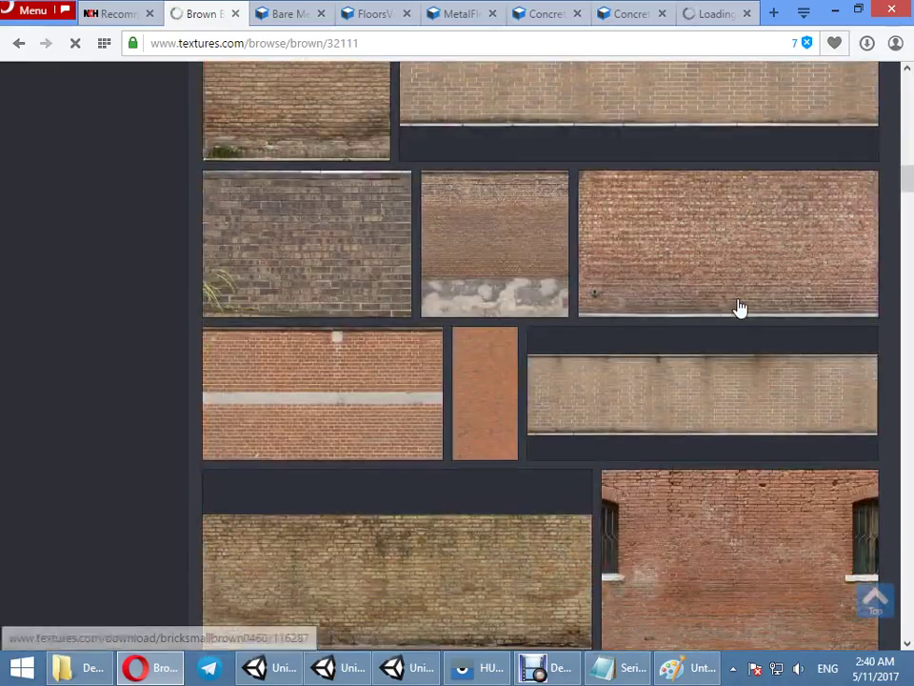
scroll(740, 307, down, 3)
scroll(734, 356, up, 7)
scroll(733, 356, down, 5)
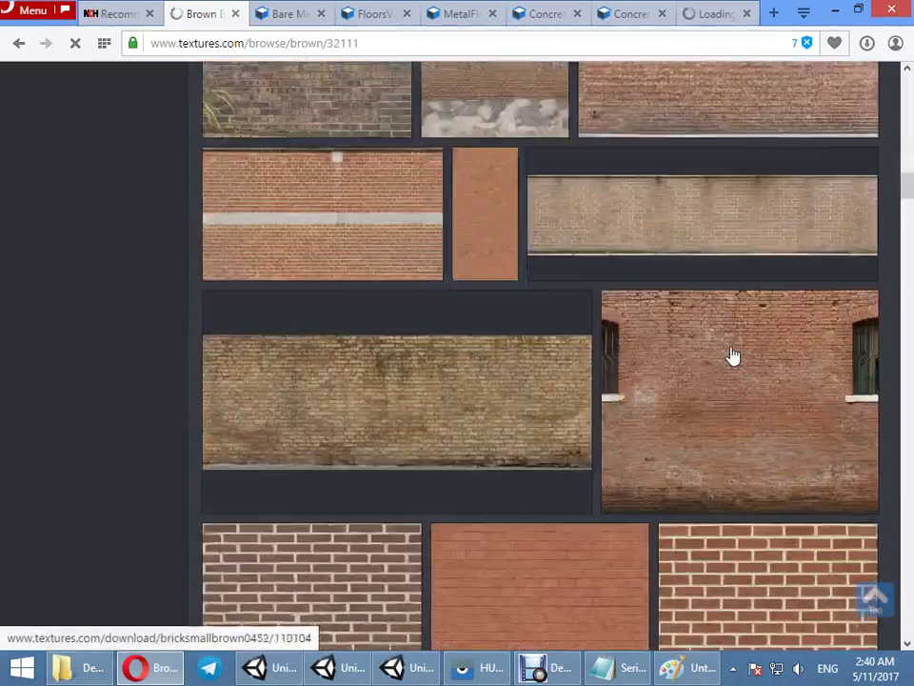
scroll(732, 356, down, 4)
scroll(732, 354, down, 2)
middle_click(551, 312)
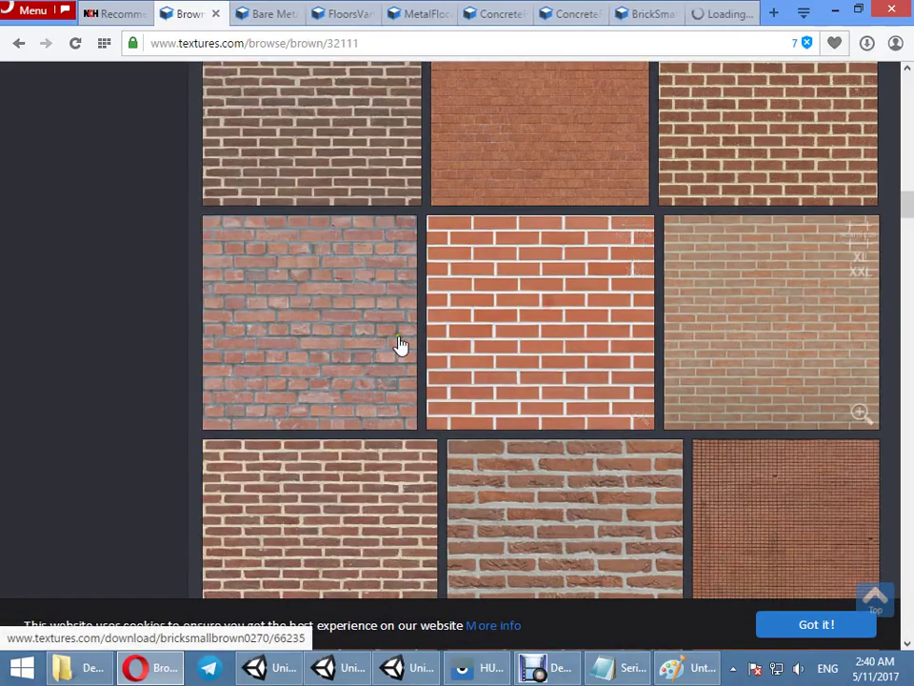
Step: Review the Bare Metal texture page and close it without downloading
click(271, 9)
scroll(367, 280, down, 4)
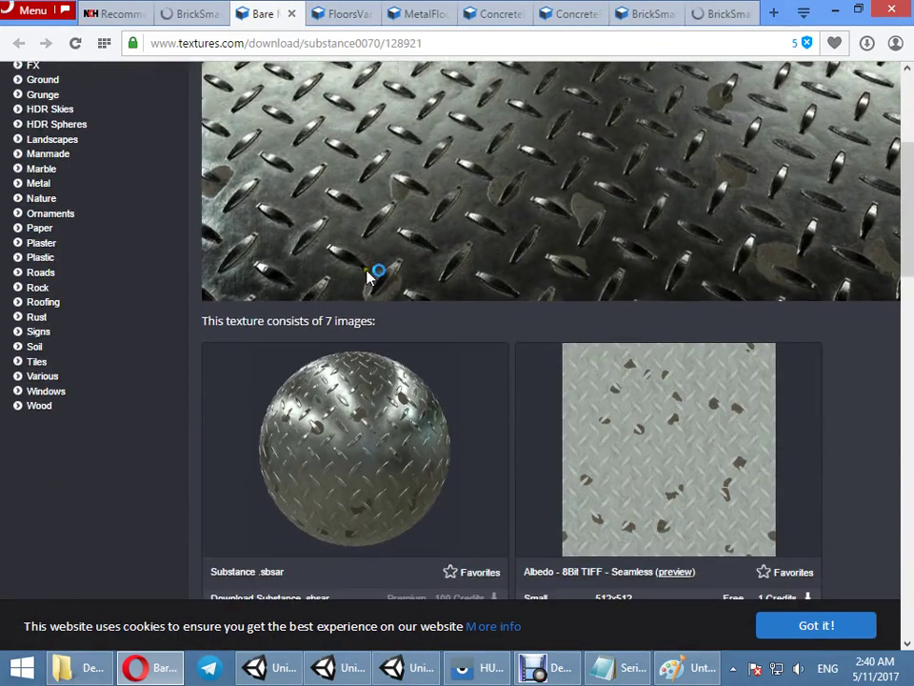
scroll(373, 274, down, 2)
scroll(409, 271, down, 5)
scroll(447, 276, down, 3)
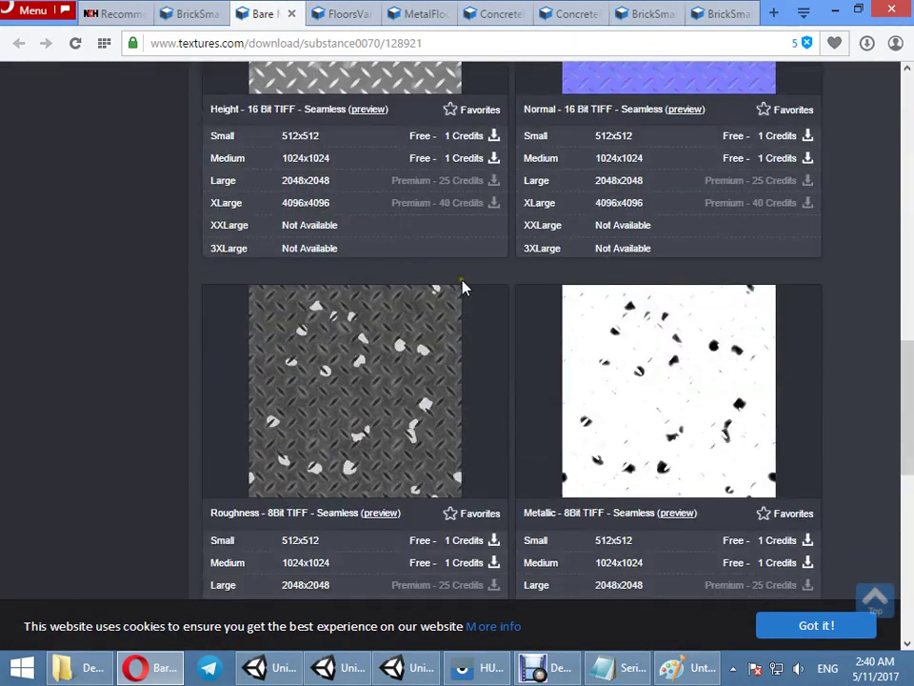
scroll(447, 252, down, 4)
scroll(446, 253, down, 1)
click(293, 14)
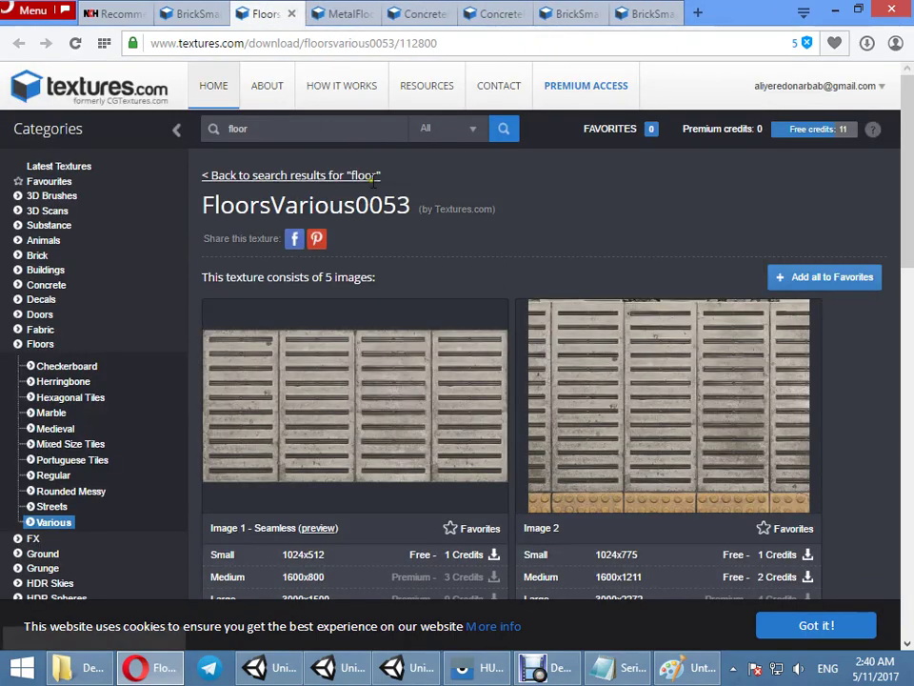
Step: Download small images of FloorsVarious0053, MetalFloorsPainted0054, ConcreteFloors0009 and ConcreteFloors0005
scroll(430, 249, down, 3)
click(493, 285)
key(ctrl+Tab)
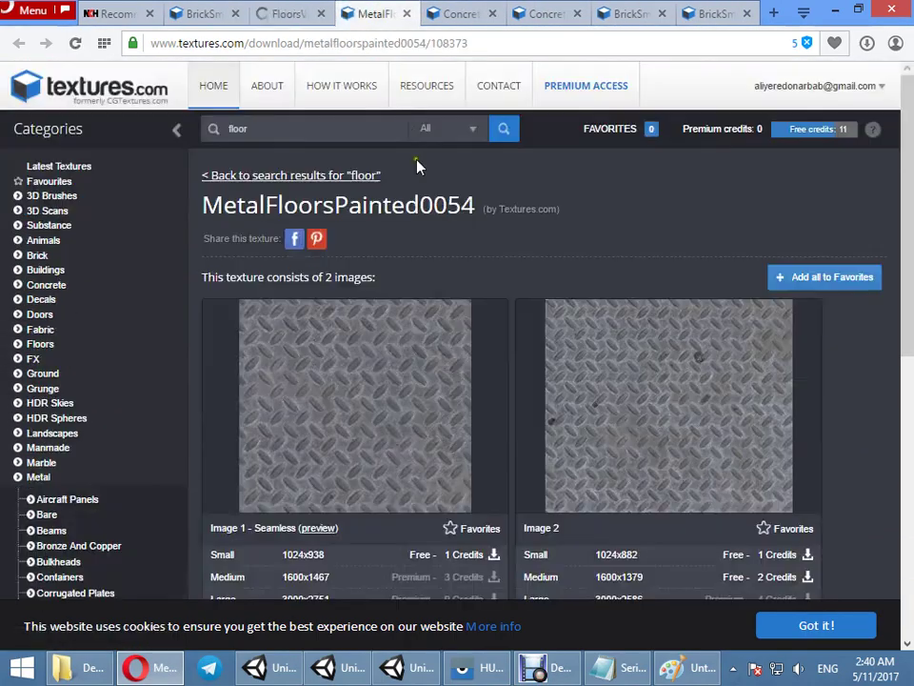
scroll(447, 219, down, 4)
click(454, 198)
key(ctrl+Tab)
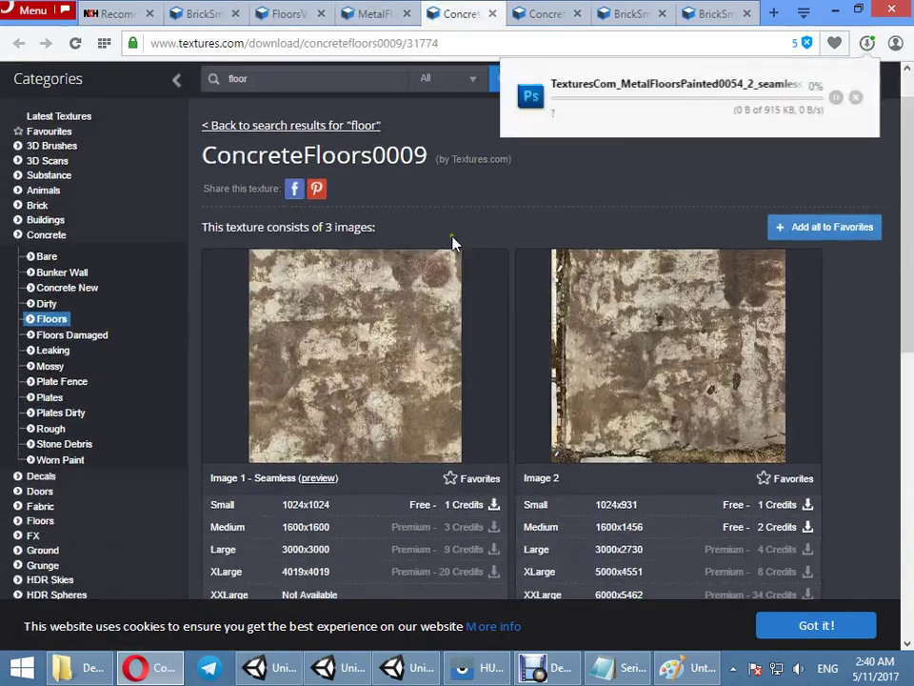
scroll(453, 242, down, 4)
click(453, 286)
key(ctrl+Tab)
scroll(453, 218, down, 6)
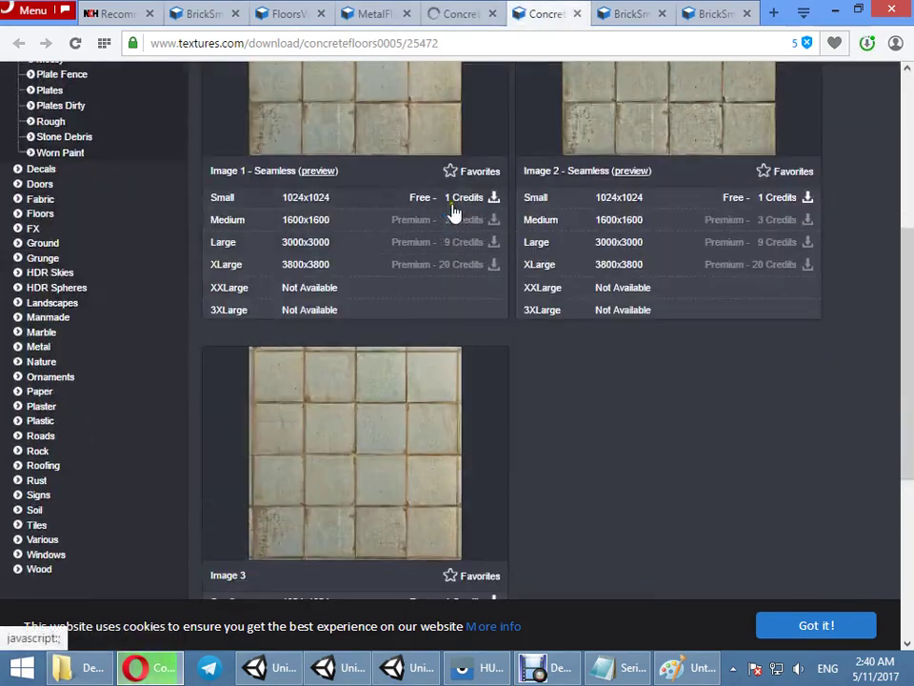
click(453, 198)
Step: Download small images of BrickSmallBrown0456, 0293 and 0270, then switch to the NCH page
key(ctrl+Tab)
scroll(419, 253, down, 4)
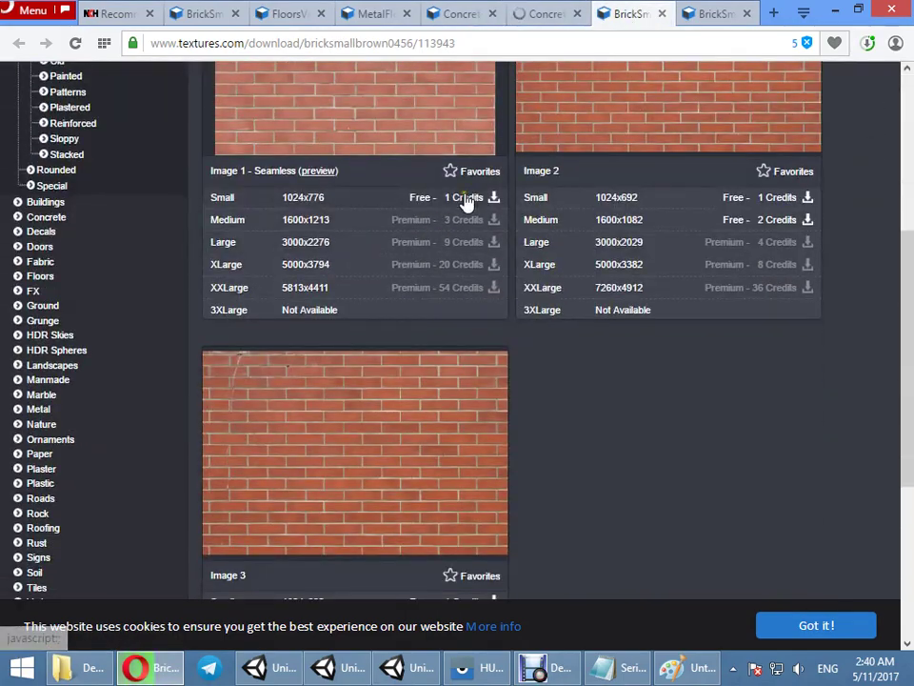
click(466, 201)
key(ctrl+Tab)
scroll(465, 316, down, 3)
click(459, 285)
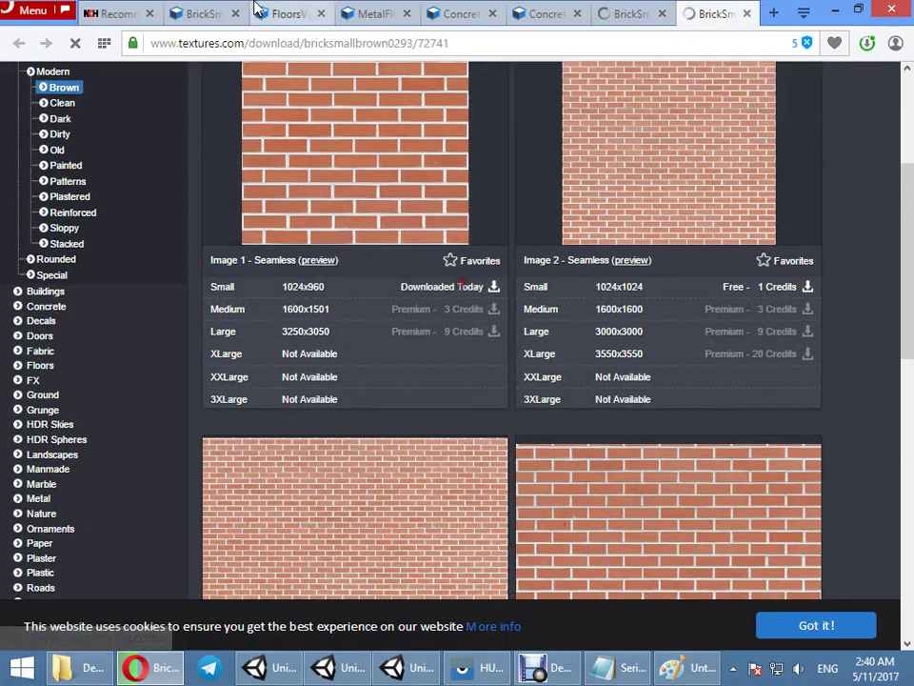
click(205, 13)
scroll(476, 428, down, 3)
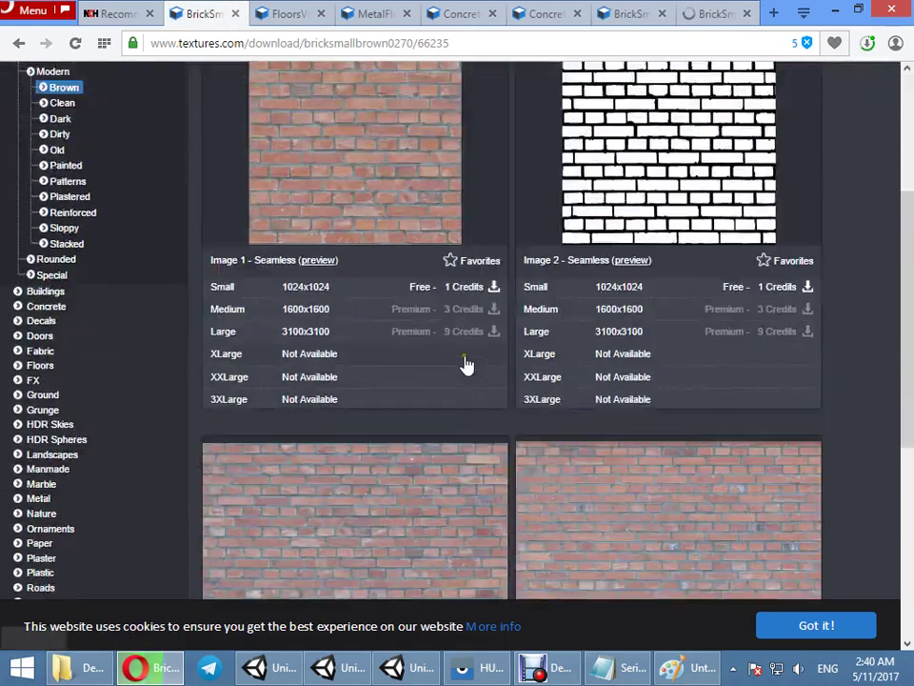
click(471, 288)
click(297, 10)
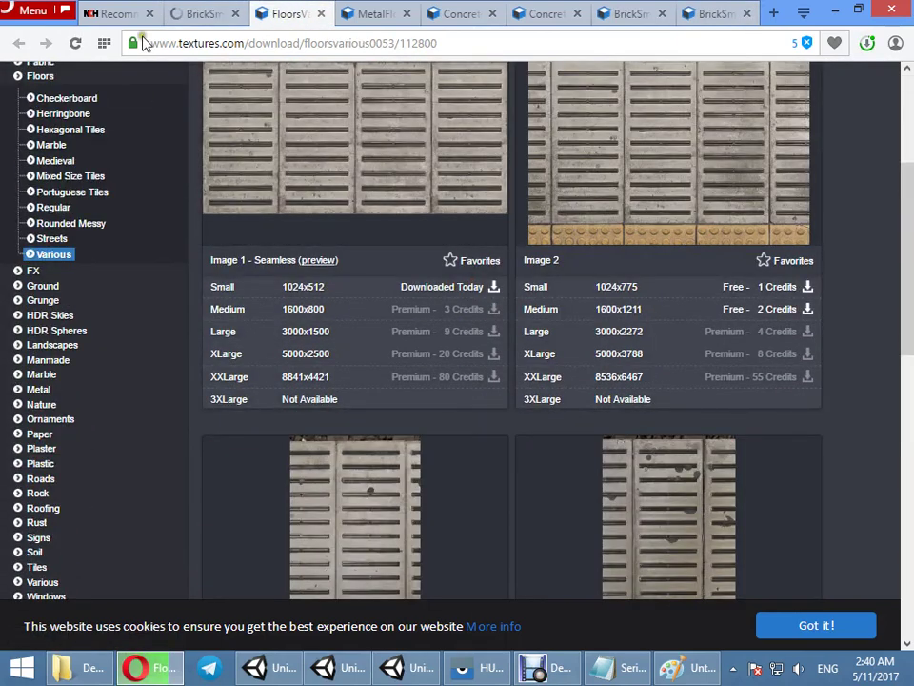
click(129, 9)
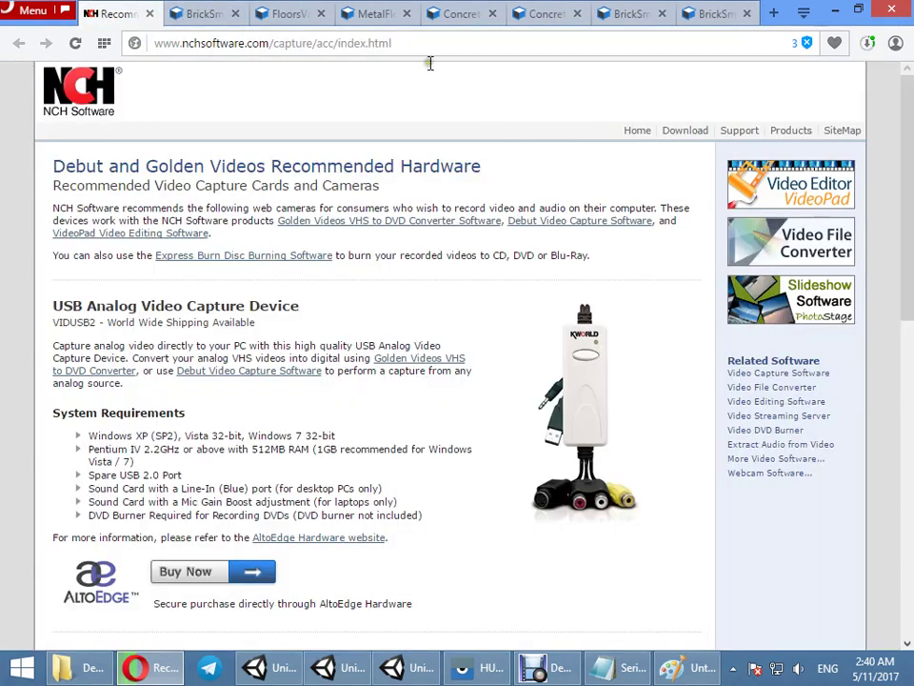
Step: Close the finished floor, metal floor and brick texture tabs
click(203, 10)
scroll(904, 418, up, 3)
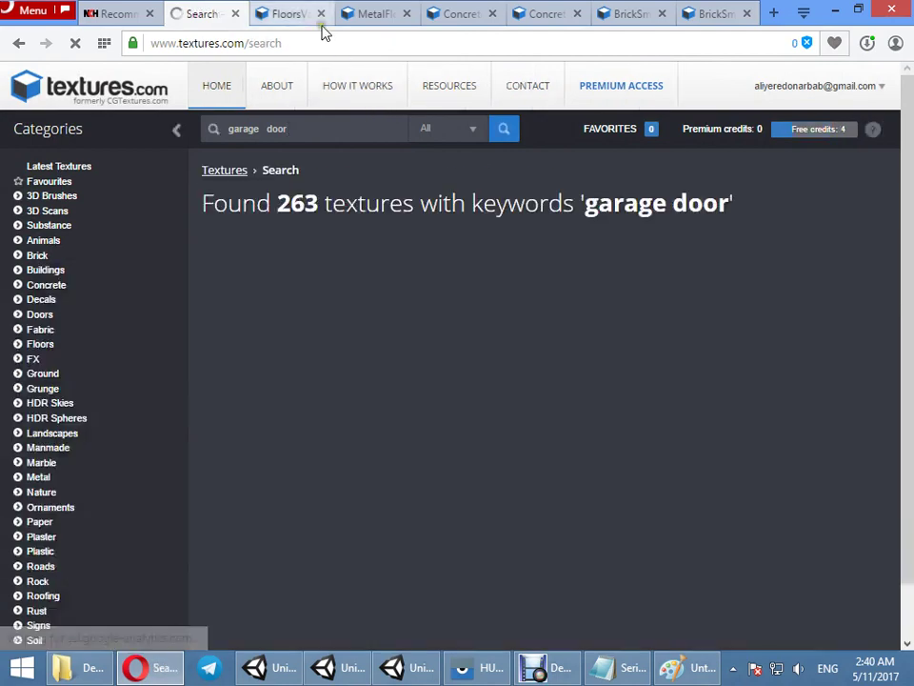
click(321, 14)
click(321, 14)
click(324, 13)
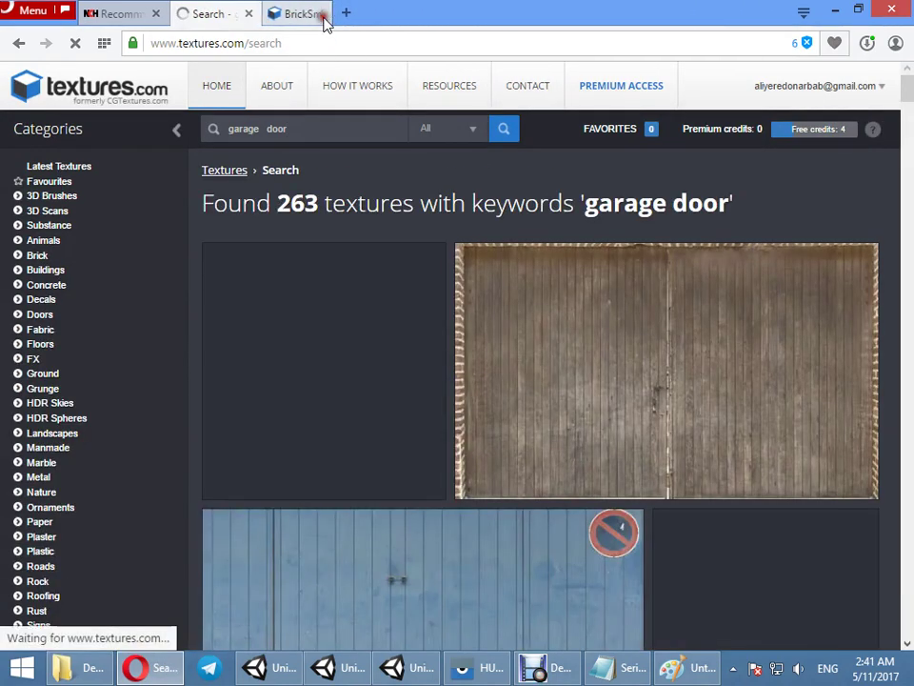
click(323, 14)
Step: Open a roll-up door and the graffiti roll-up door in background tabs
scroll(833, 247, down, 7)
scroll(831, 251, down, 4)
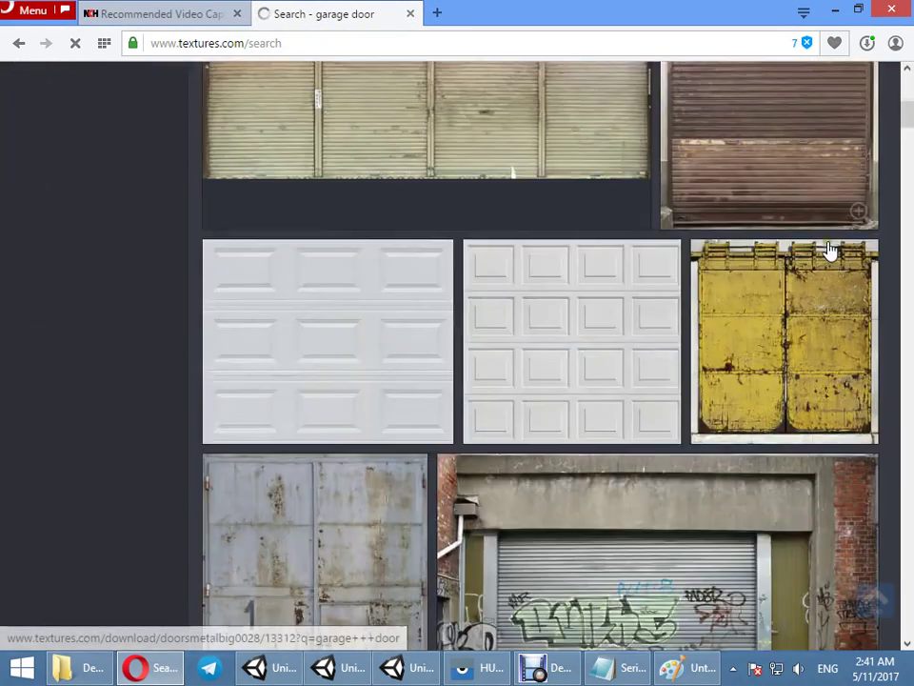
scroll(394, 198, down, 3)
middle_click(715, 228)
scroll(744, 296, down, 3)
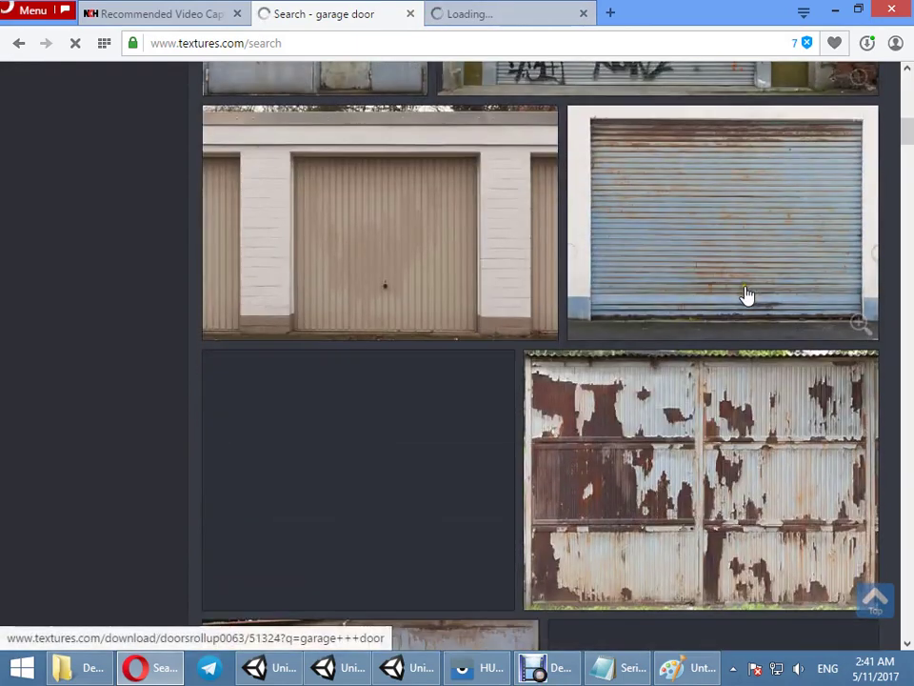
scroll(744, 296, down, 3)
scroll(744, 296, down, 2)
scroll(747, 301, up, 5)
scroll(747, 301, up, 2)
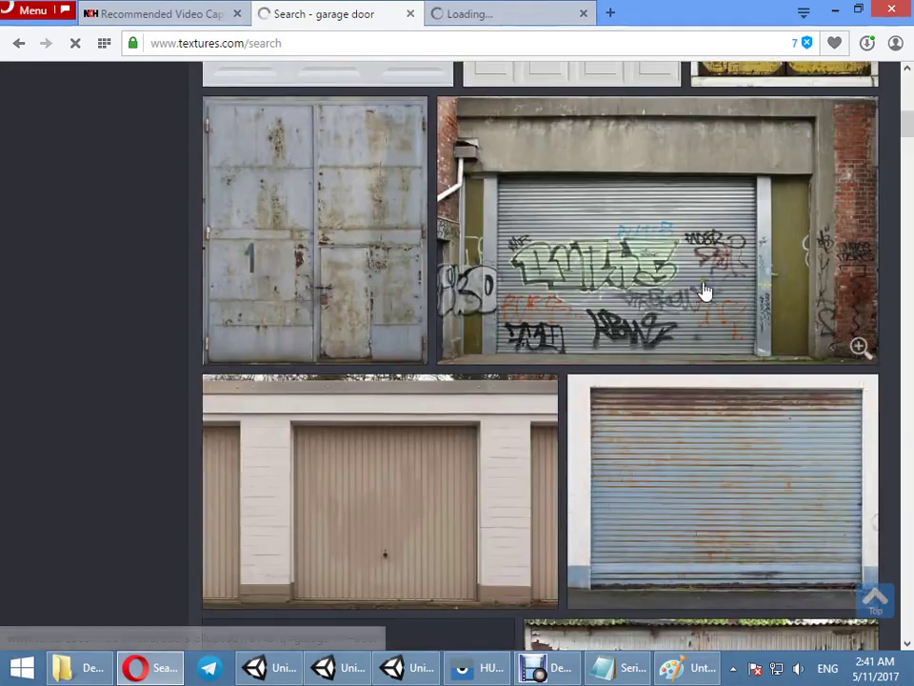
middle_click(808, 332)
Step: Scroll further through the results and open the yellow roll-up door in a new tab
scroll(792, 336, down, 5)
scroll(789, 335, down, 3)
scroll(789, 335, down, 3)
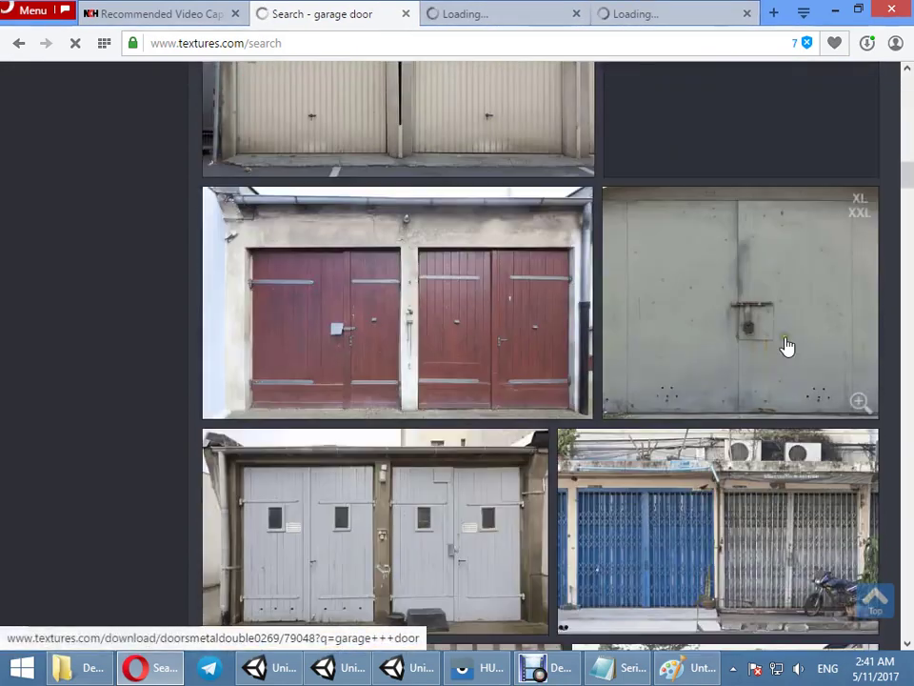
scroll(786, 346, down, 3)
scroll(782, 346, down, 3)
scroll(780, 347, down, 3)
scroll(779, 346, down, 3)
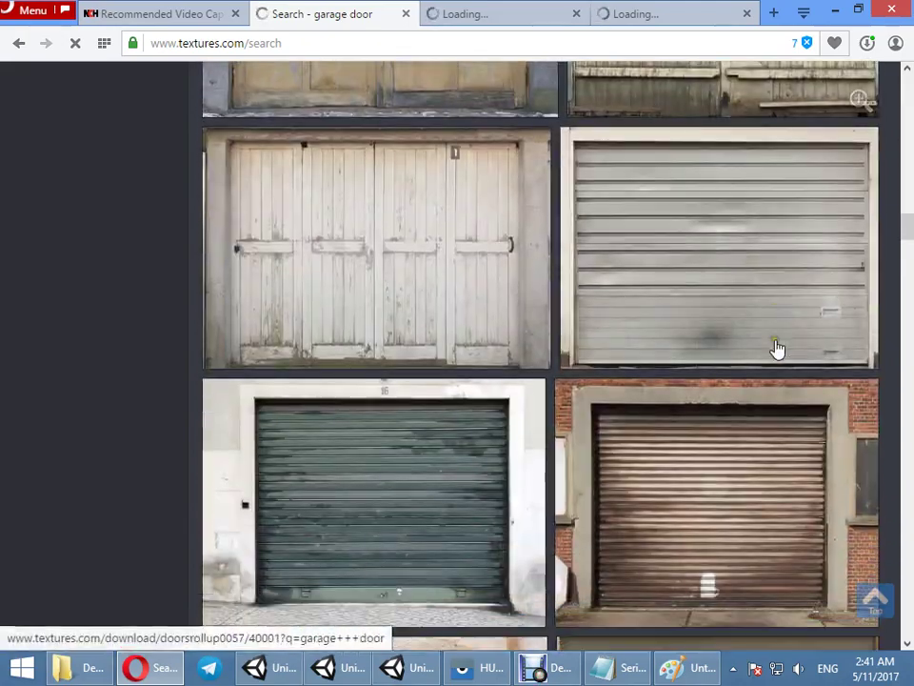
scroll(775, 346, down, 3)
scroll(775, 345, down, 3)
scroll(775, 341, down, 3)
scroll(776, 341, down, 3)
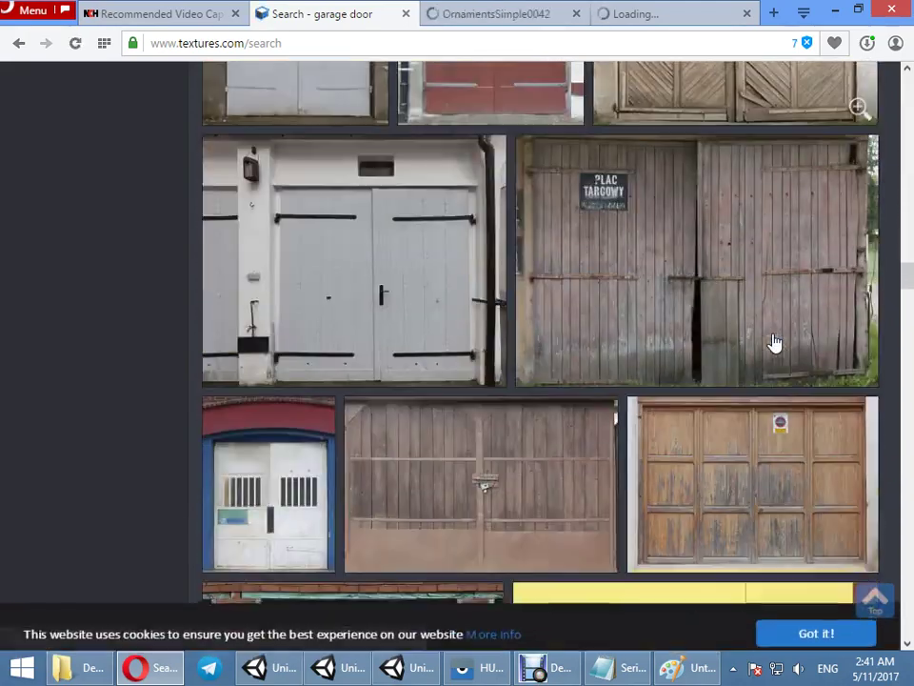
scroll(773, 344, down, 5)
scroll(775, 355, up, 3)
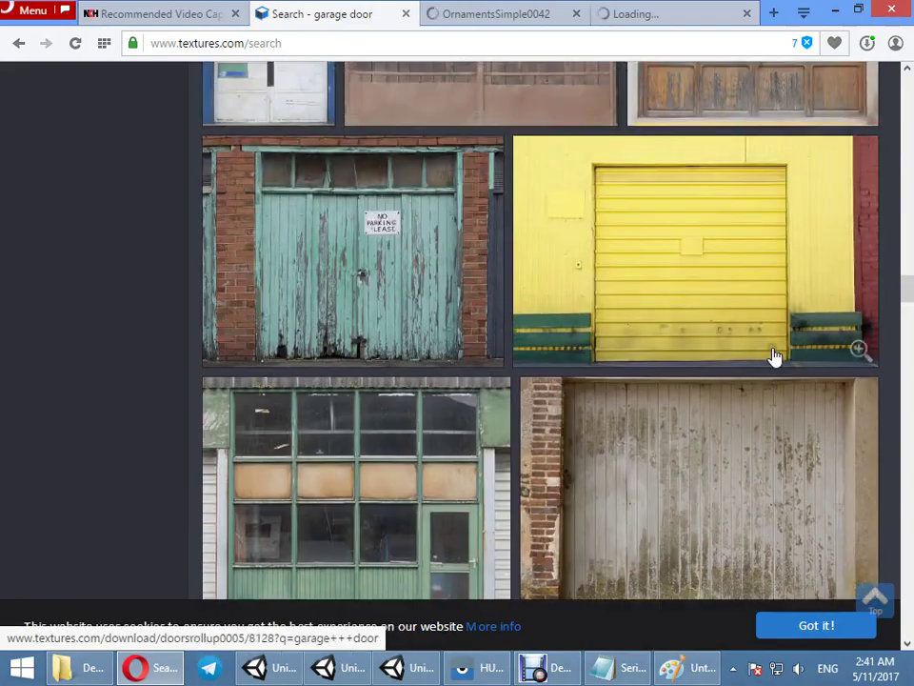
middle_click(741, 304)
Step: Scan the remaining results and open the silver roll-up door in a background tab
scroll(769, 372, down, 8)
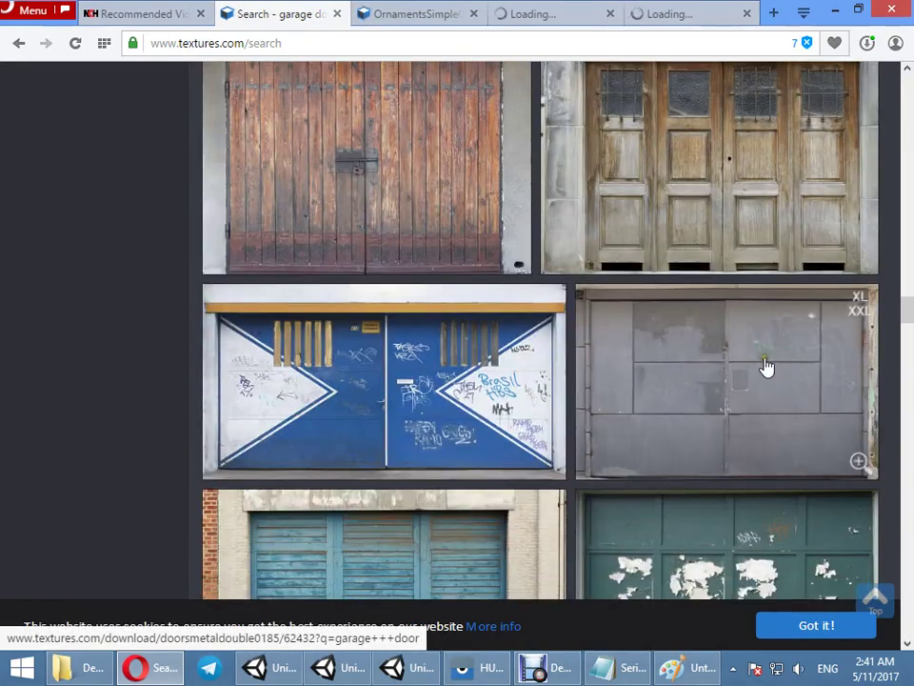
scroll(762, 368, up, 3)
scroll(842, 368, down, 2)
scroll(839, 372, down, 3)
scroll(839, 369, up, 3)
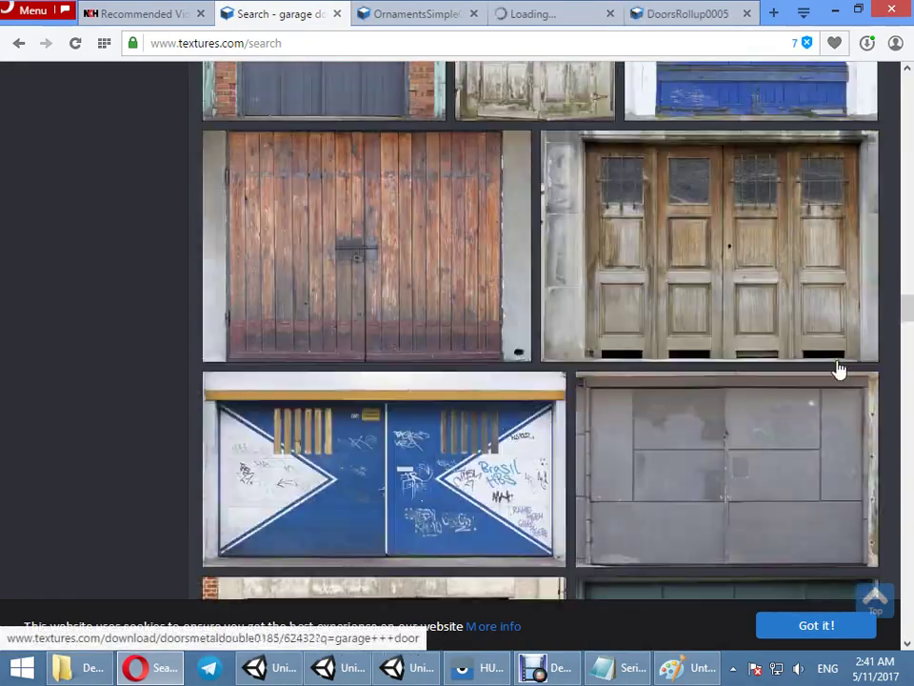
scroll(839, 286, up, 6)
scroll(862, 315, down, 5)
scroll(869, 365, down, 4)
scroll(863, 369, up, 3)
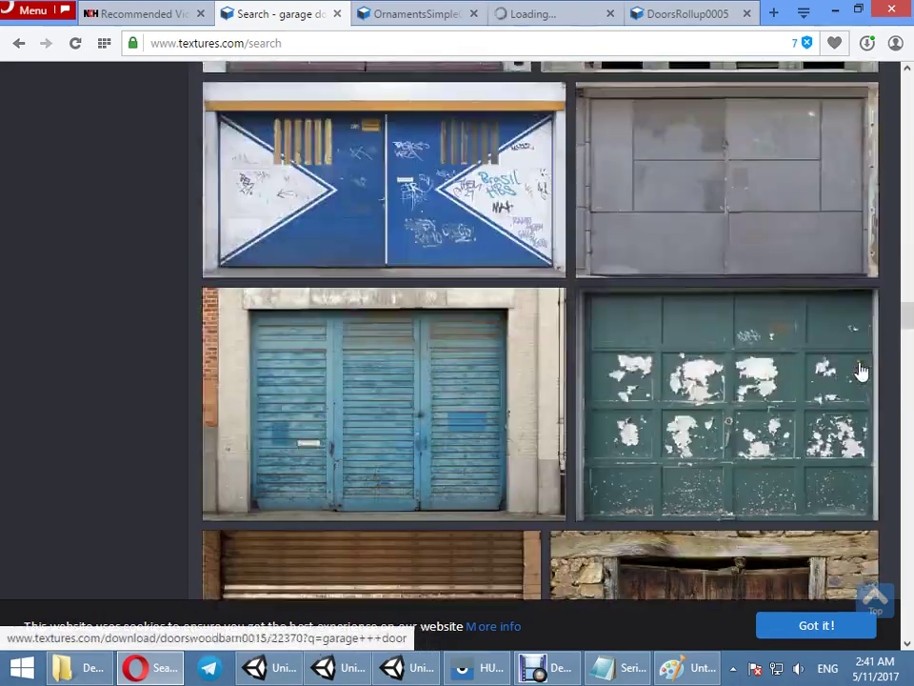
scroll(857, 373, down, 5)
scroll(855, 375, down, 3)
scroll(855, 375, down, 3)
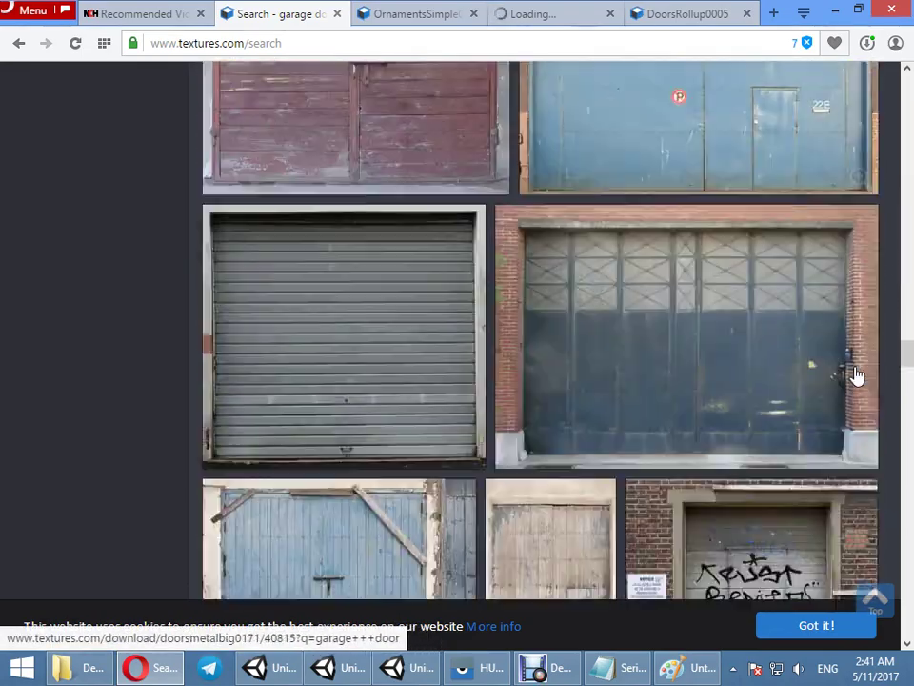
scroll(857, 376, down, 3)
scroll(853, 379, down, 3)
scroll(853, 380, down, 3)
scroll(854, 380, down, 3)
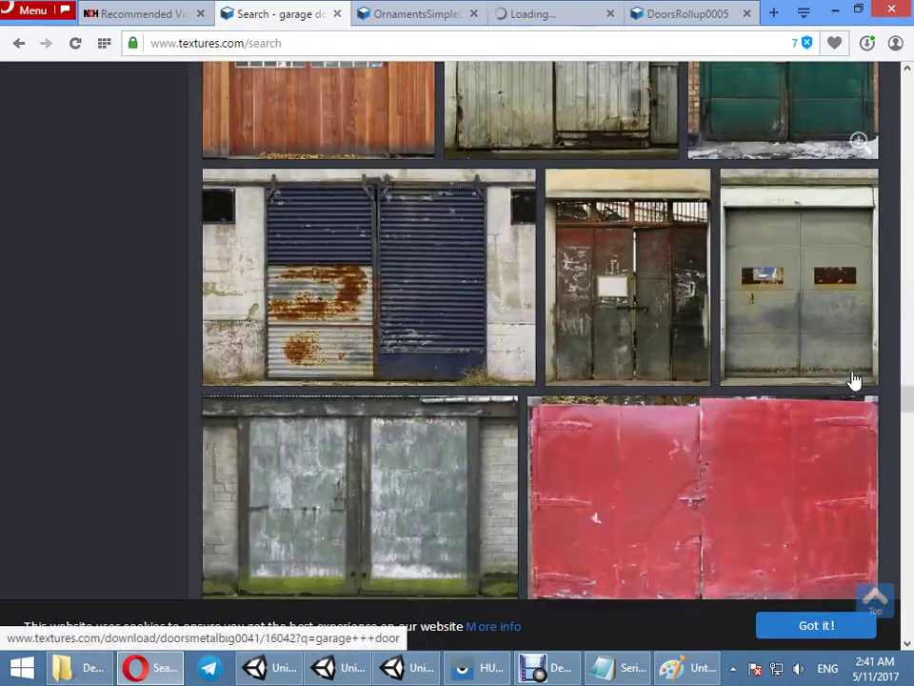
scroll(855, 377, down, 3)
scroll(853, 380, down, 2)
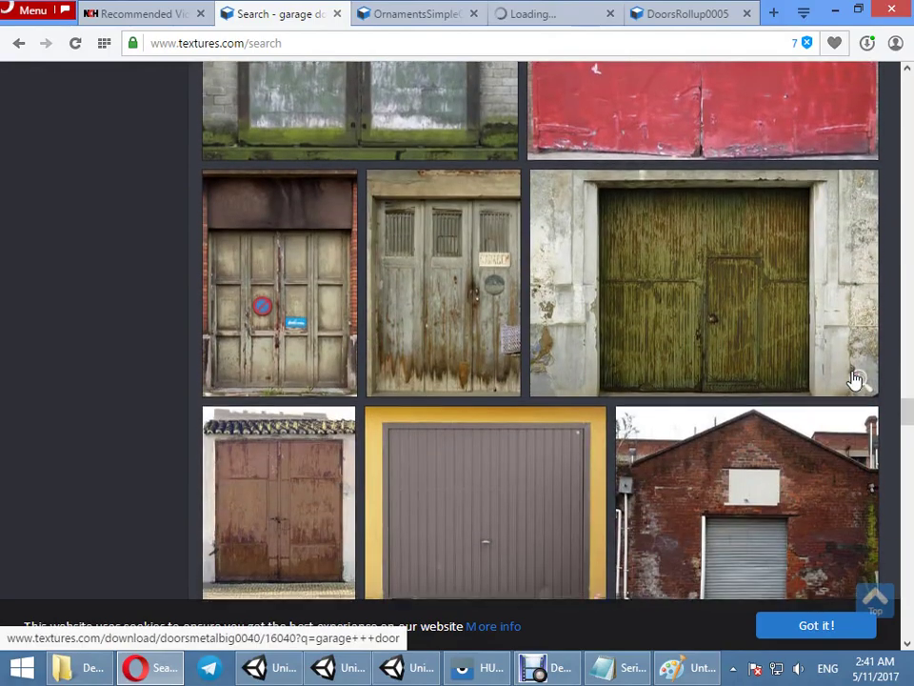
scroll(855, 381, down, 4)
scroll(854, 380, down, 3)
scroll(854, 380, down, 3)
scroll(854, 380, down, 3)
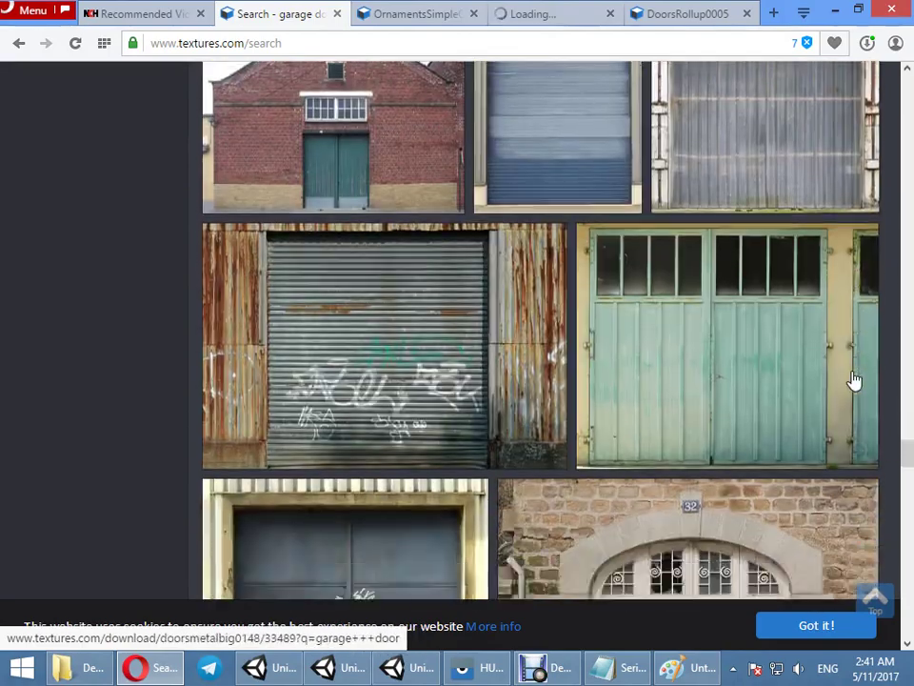
scroll(854, 380, down, 3)
scroll(854, 380, down, 3)
scroll(854, 380, down, 3)
scroll(854, 380, down, 3)
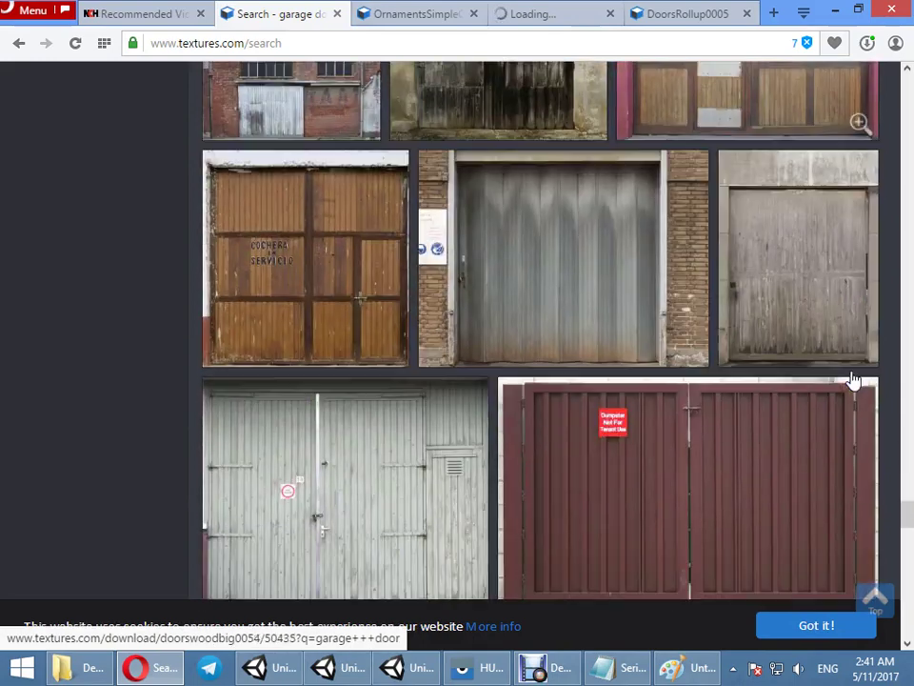
scroll(854, 380, down, 3)
scroll(854, 380, up, 3)
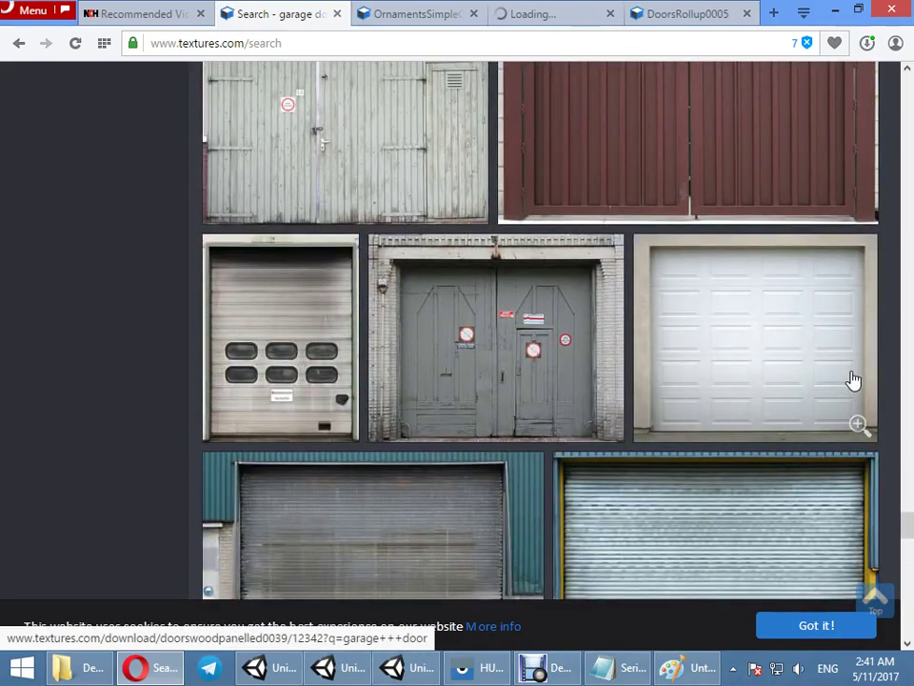
scroll(854, 380, down, 2)
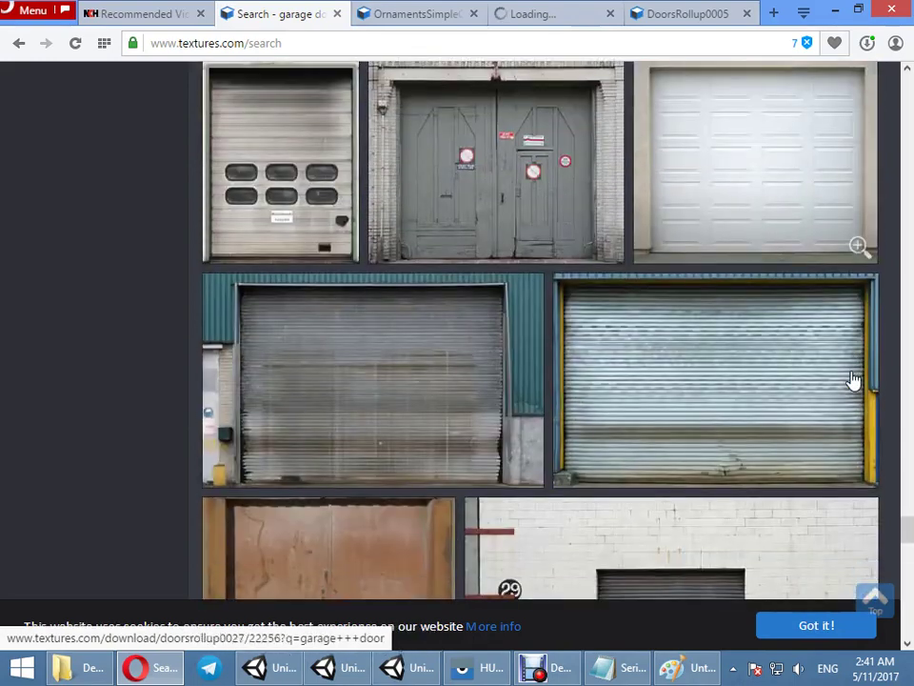
middle_click(772, 357)
Step: Download the small ornament, yellow roll-up, white panelled and silver roll-up door textures
click(320, 13)
scroll(414, 245, down, 2)
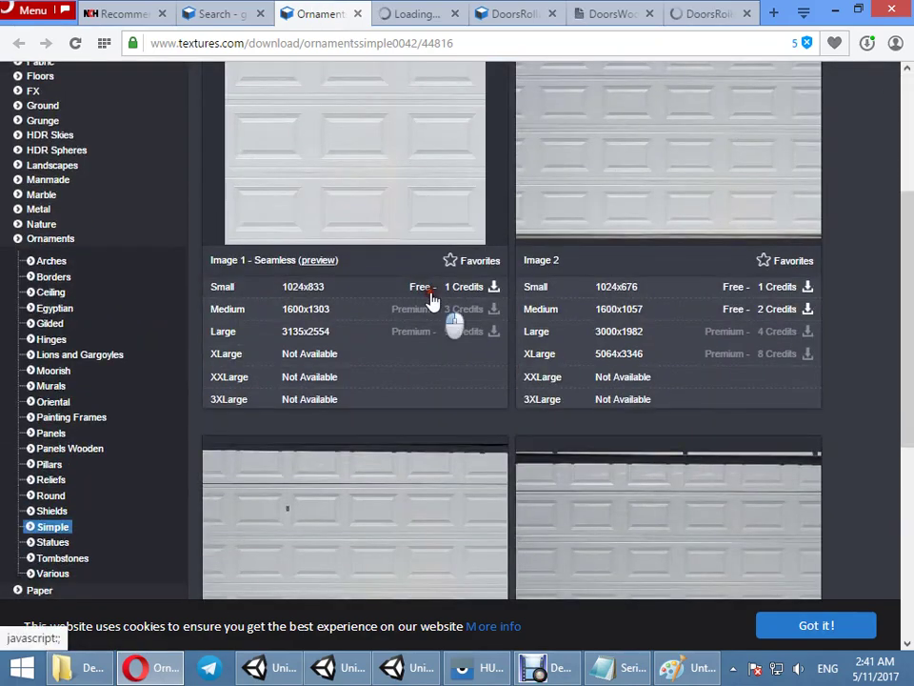
click(464, 286)
click(416, 13)
click(514, 14)
scroll(455, 212, down, 3)
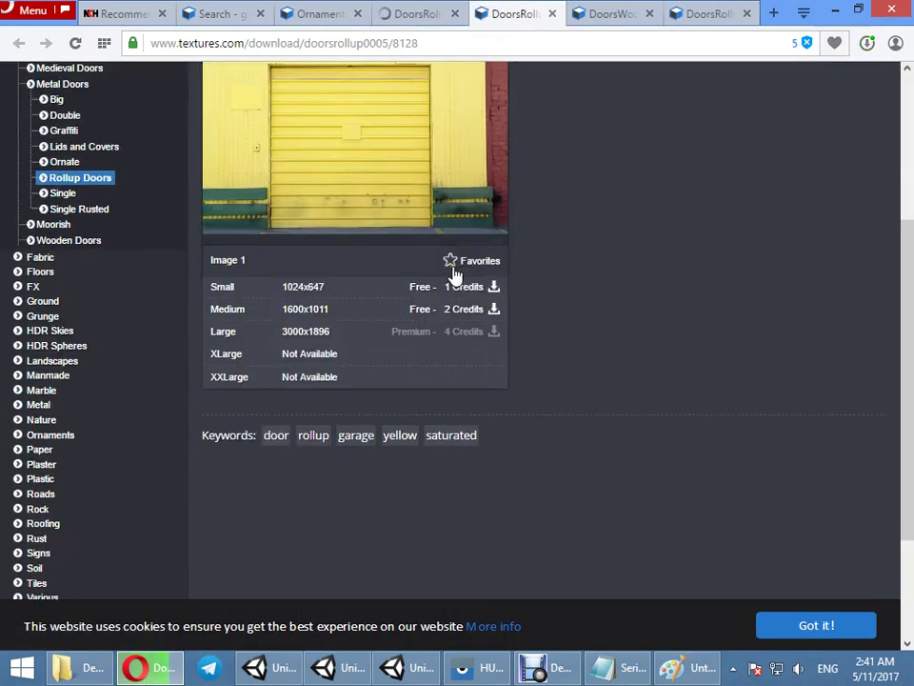
click(463, 285)
click(610, 13)
scroll(466, 279, down, 3)
click(464, 285)
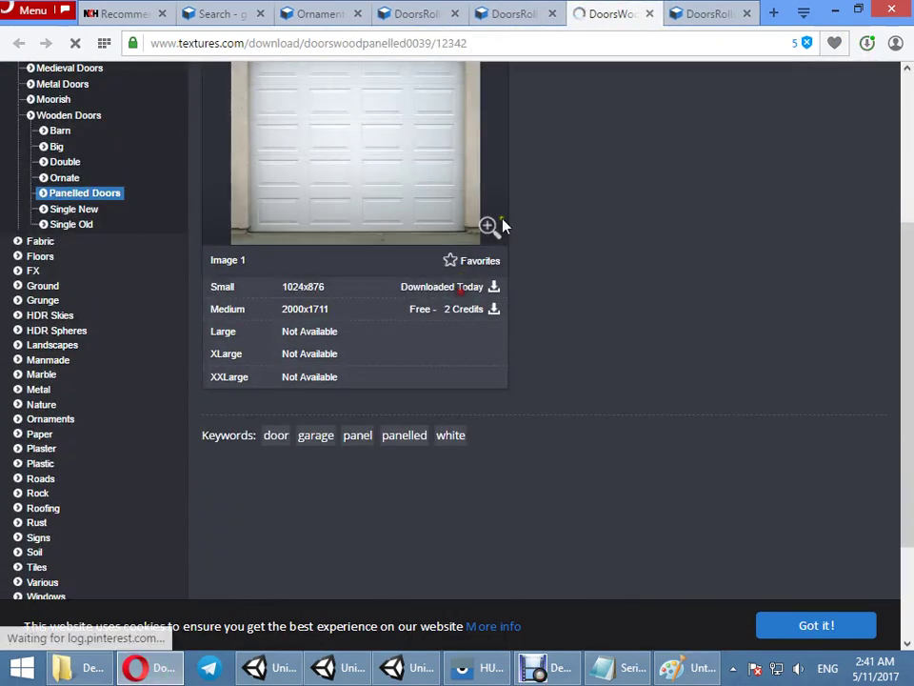
click(709, 13)
scroll(475, 259, down, 3)
click(464, 197)
Step: Close the four finished texture tabs and return to Unity
click(515, 13)
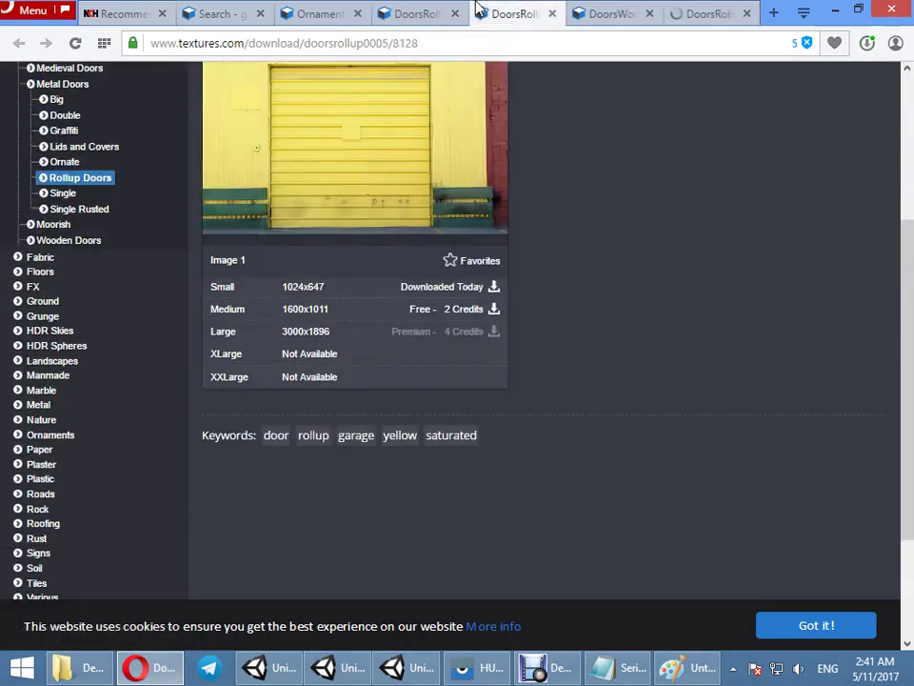
click(416, 13)
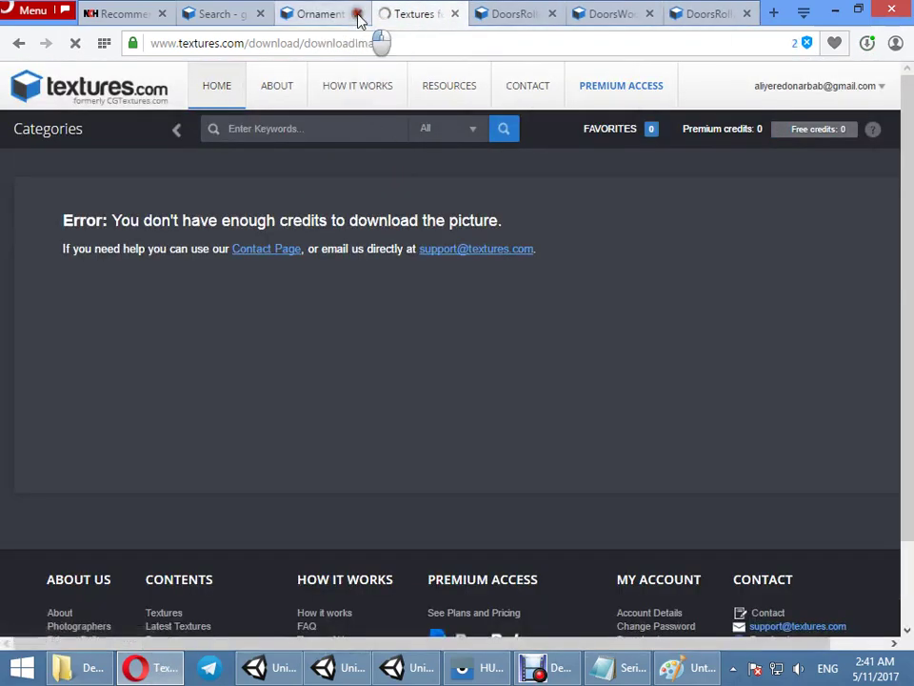
click(357, 14)
click(357, 13)
click(357, 13)
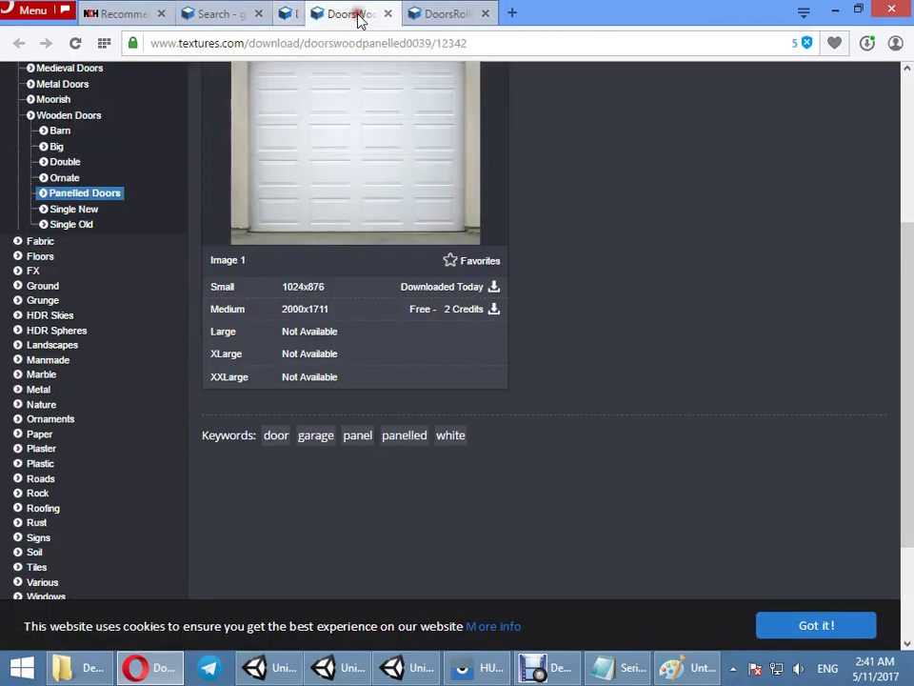
click(357, 14)
click(357, 13)
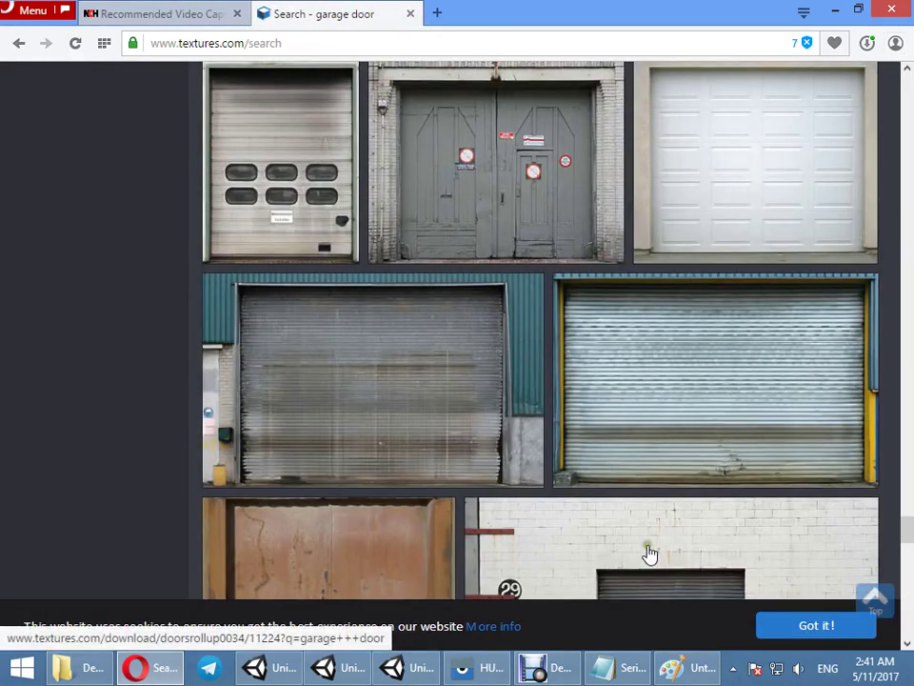
click(538, 666)
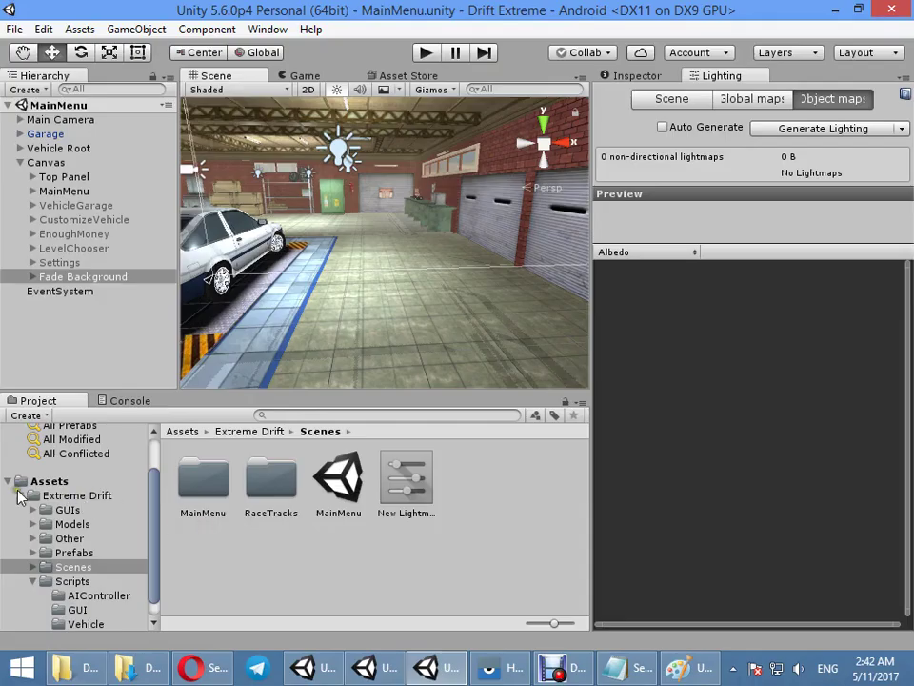
Step: Create a new folder named MyGame inside Assets
click(20, 496)
right_click(52, 529)
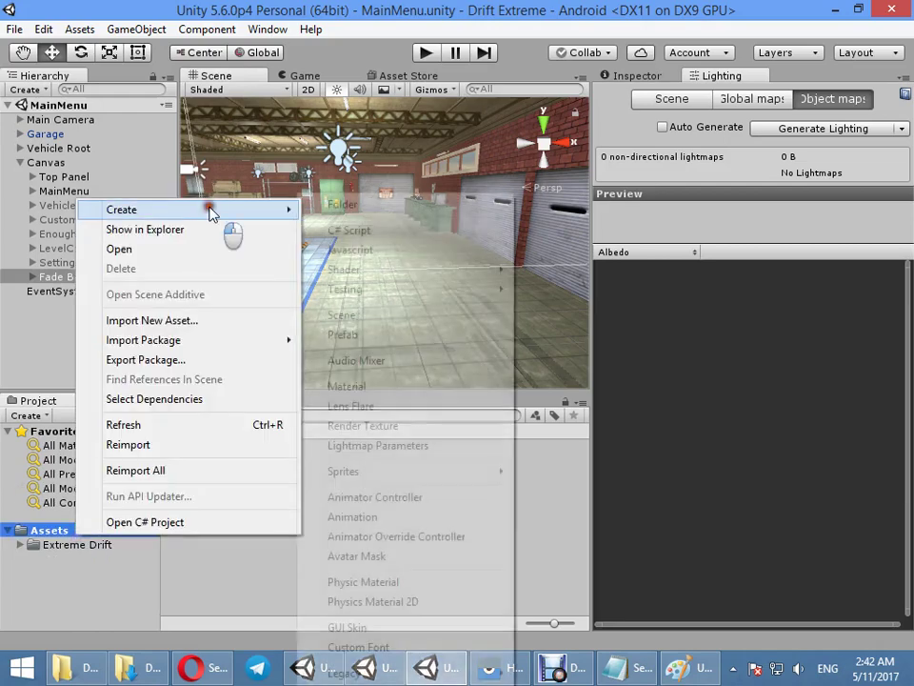
right_click(61, 527)
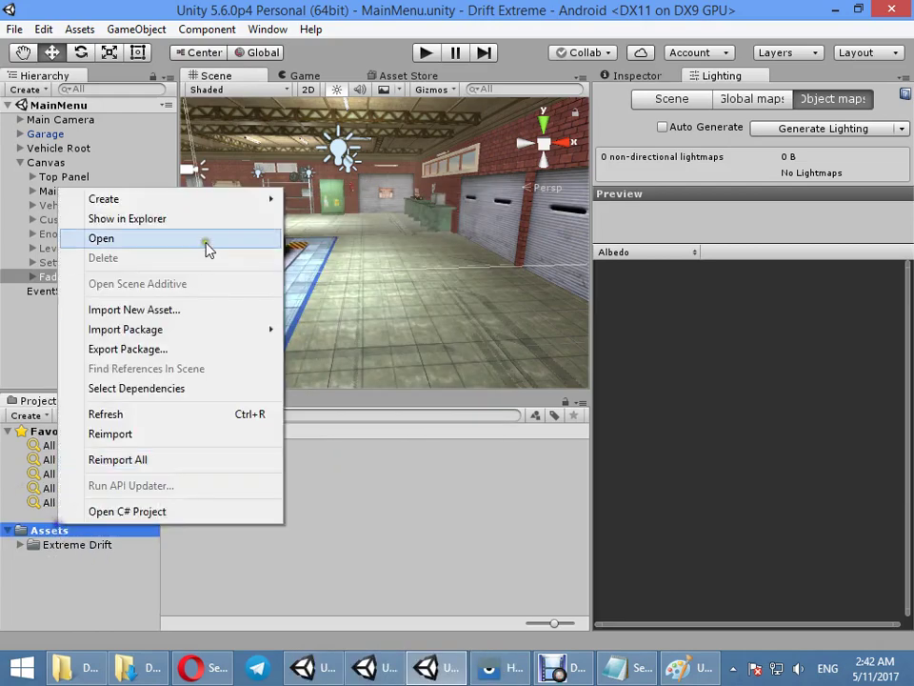
mouse_move(242, 202)
click(322, 199)
text(MyGame)
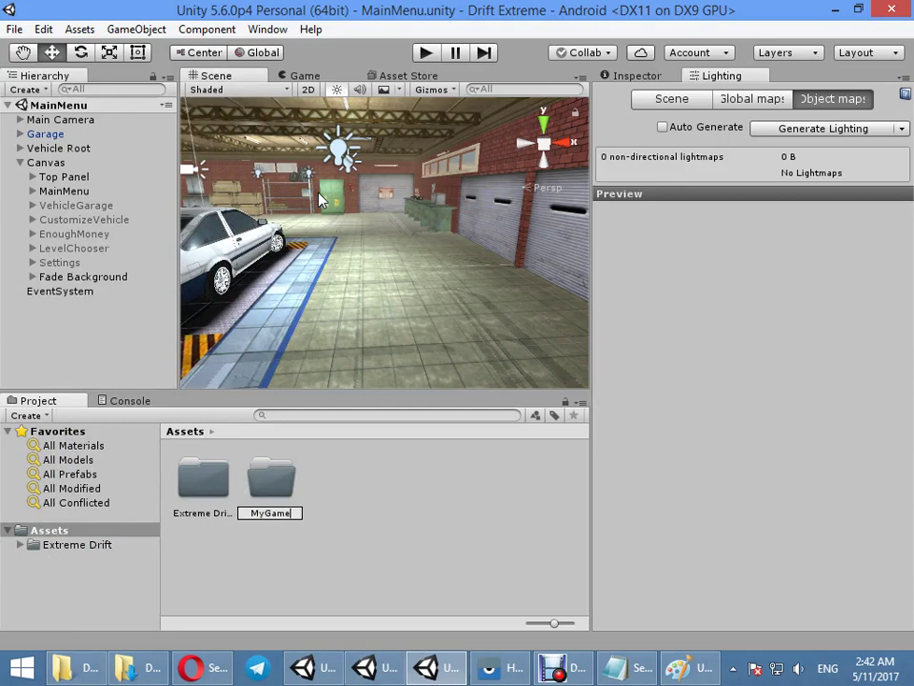
key(Return)
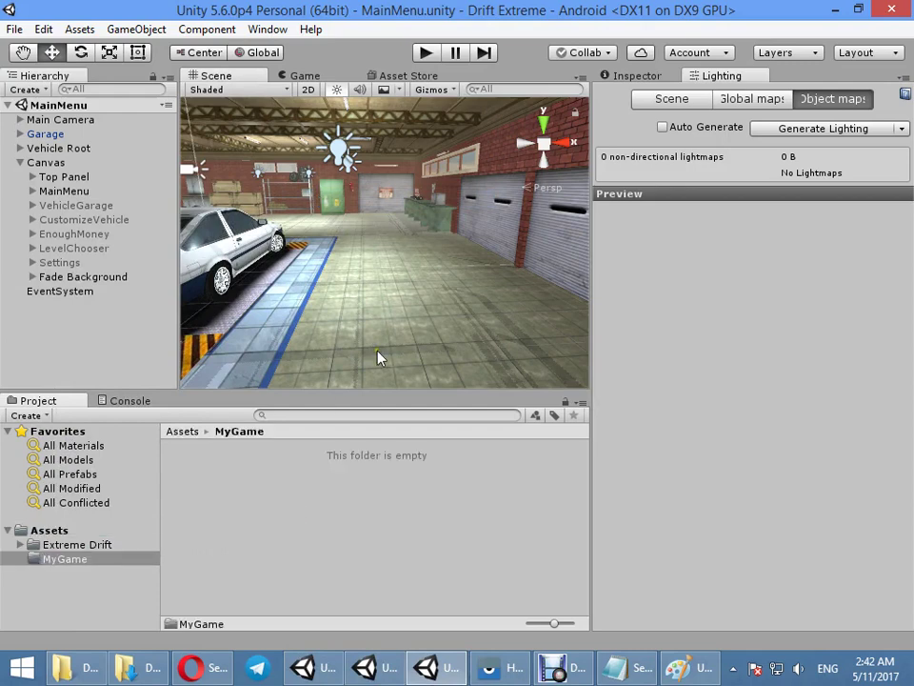
Step: Create a Textures folder inside MyGame and open it
right_click(283, 467)
mouse_move(369, 148)
click(538, 144)
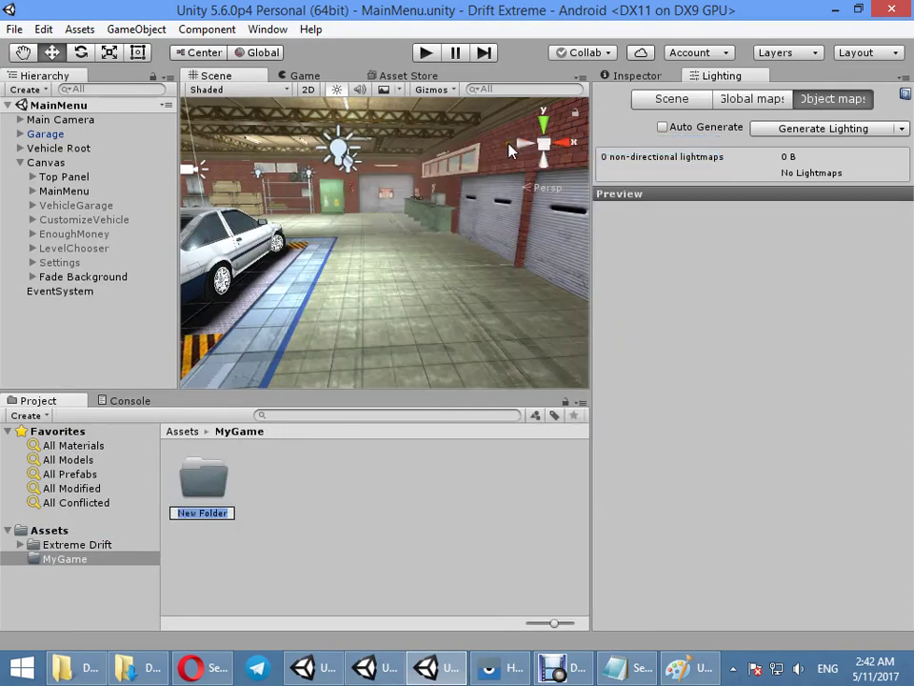
double_click(203, 480)
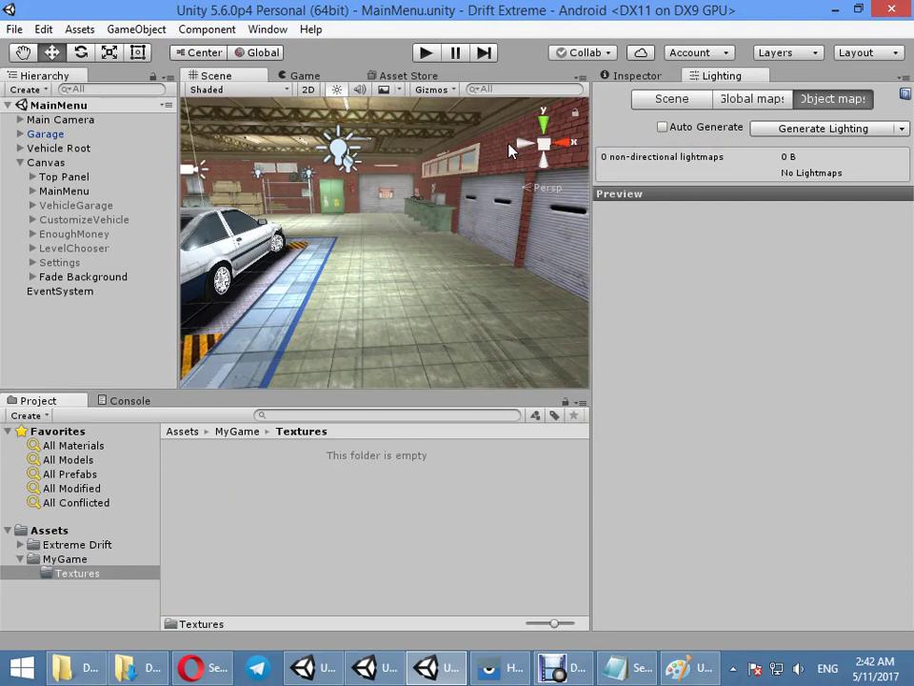
right_click(241, 473)
click(224, 512)
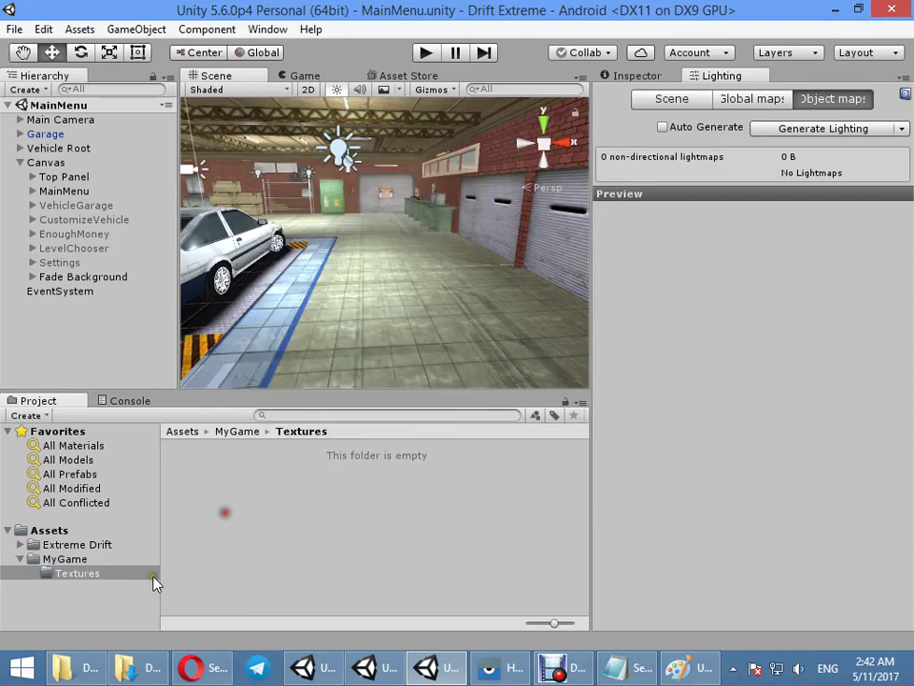
click(139, 667)
Step: Drag the 15 downloaded texture images from Downloads into MyGame/Textures
drag(448, 423, 288, 598)
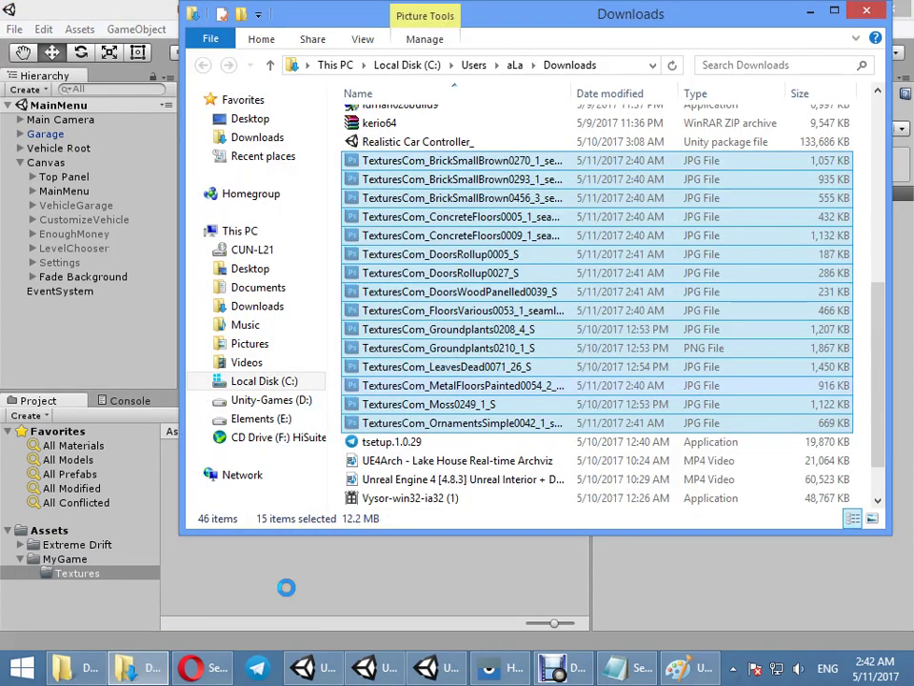
drag(130, 629, 127, 623)
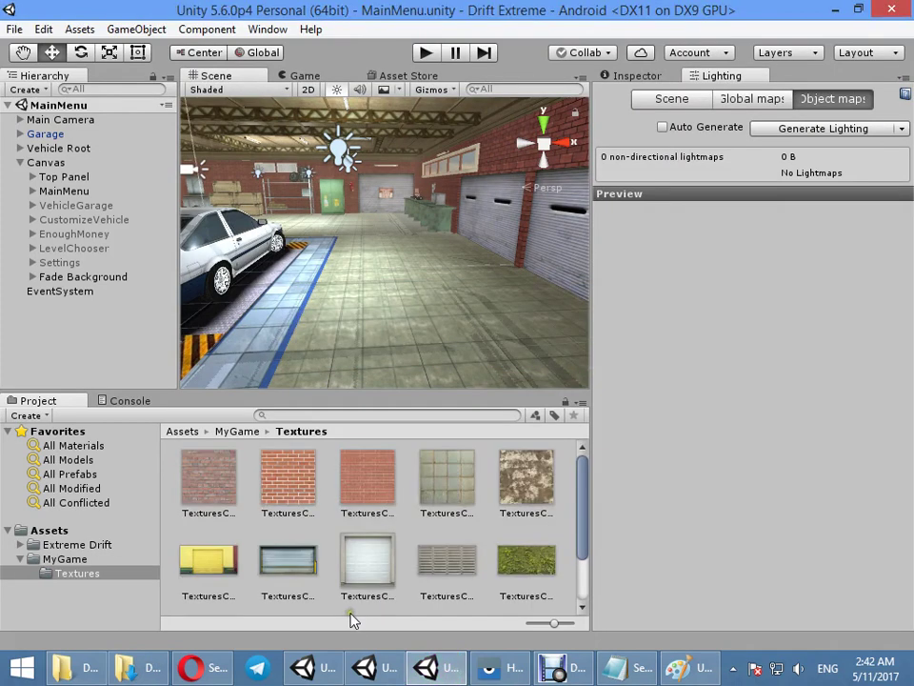
Step: Select the Garage model and expand its list of materials in the Inspector
click(379, 335)
alt+drag(379, 336, 418, 362)
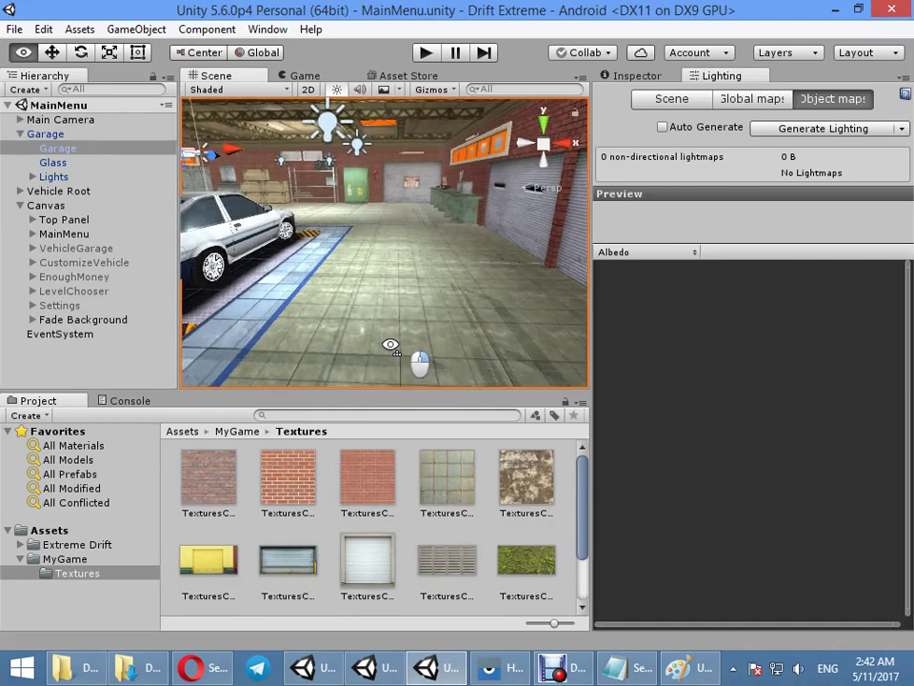
click(638, 76)
click(640, 317)
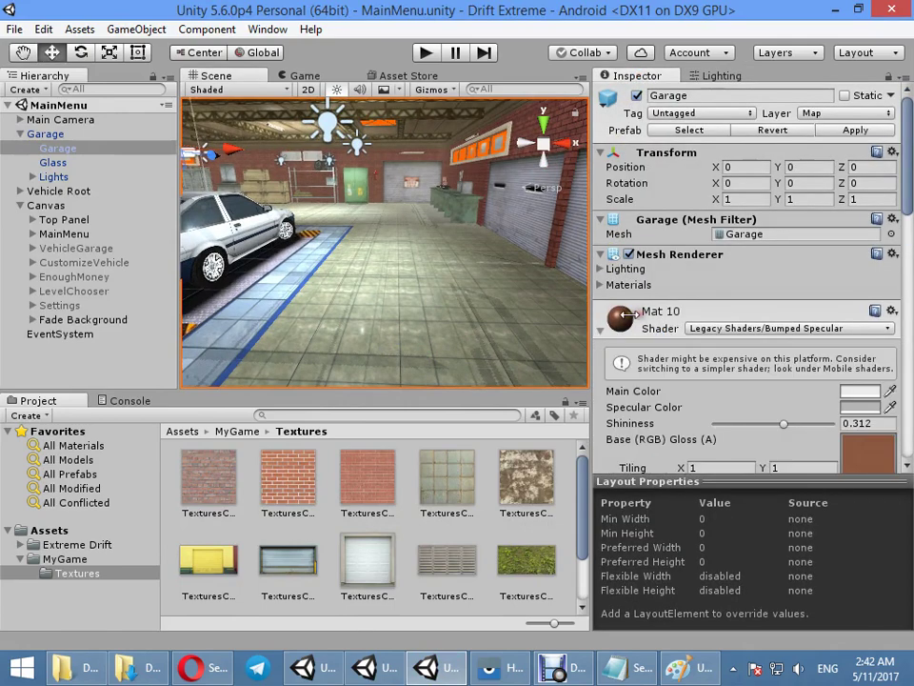
mouse_move(343, 316)
alt+mouse_down()
mouse_move(320, 330)
mouse_move(311, 311)
mouse_move(578, 279)
alt+mouse_up()
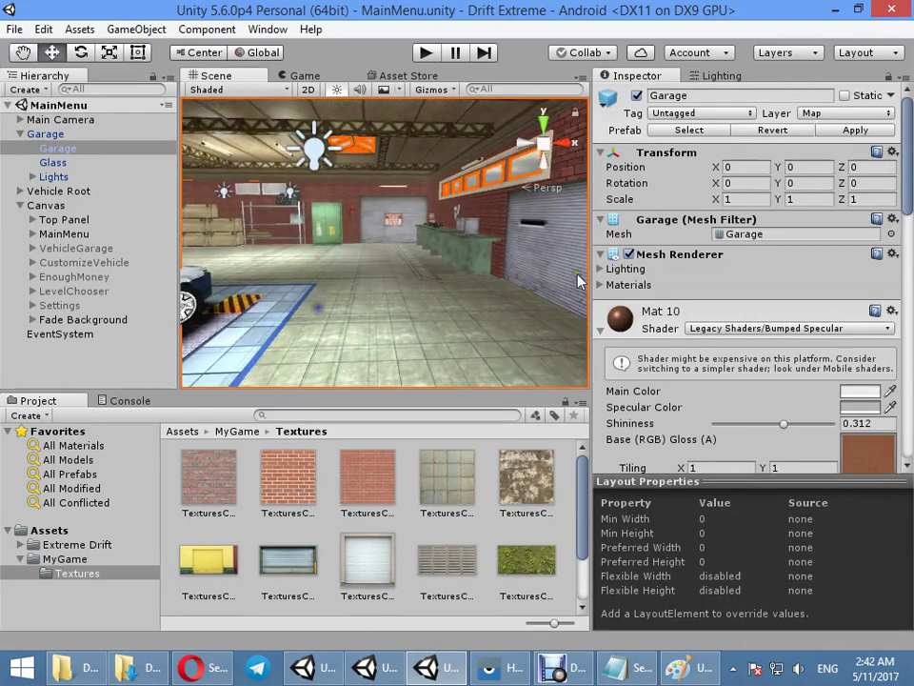
click(647, 288)
Step: Select all 17 garage materials starting from Mat 8 and set them to the Standard shader
click(732, 334)
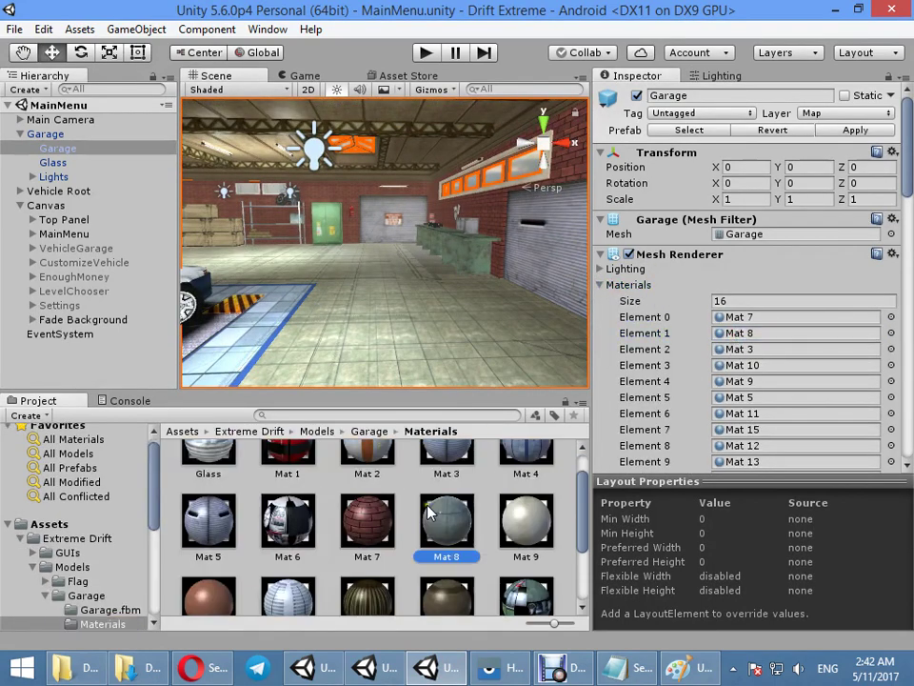
click(428, 512)
key(ctrl+a)
click(718, 111)
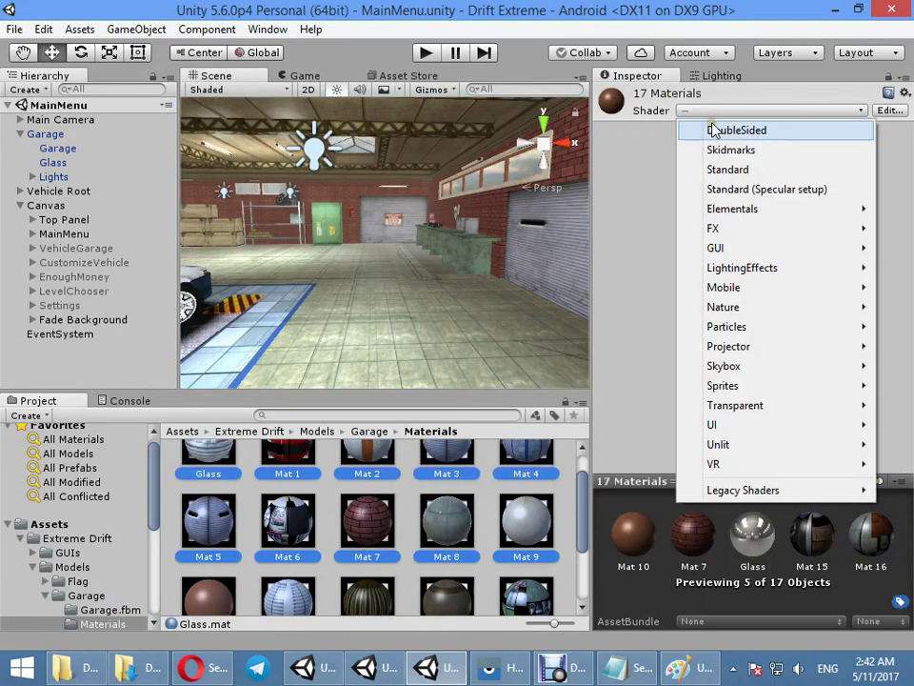
click(728, 169)
mouse_move(520, 266)
alt+mouse_down()
mouse_move(467, 305)
mouse_move(391, 326)
mouse_move(429, 323)
alt+mouse_up()
Step: Clear the old note from the Paint canvas
click(678, 667)
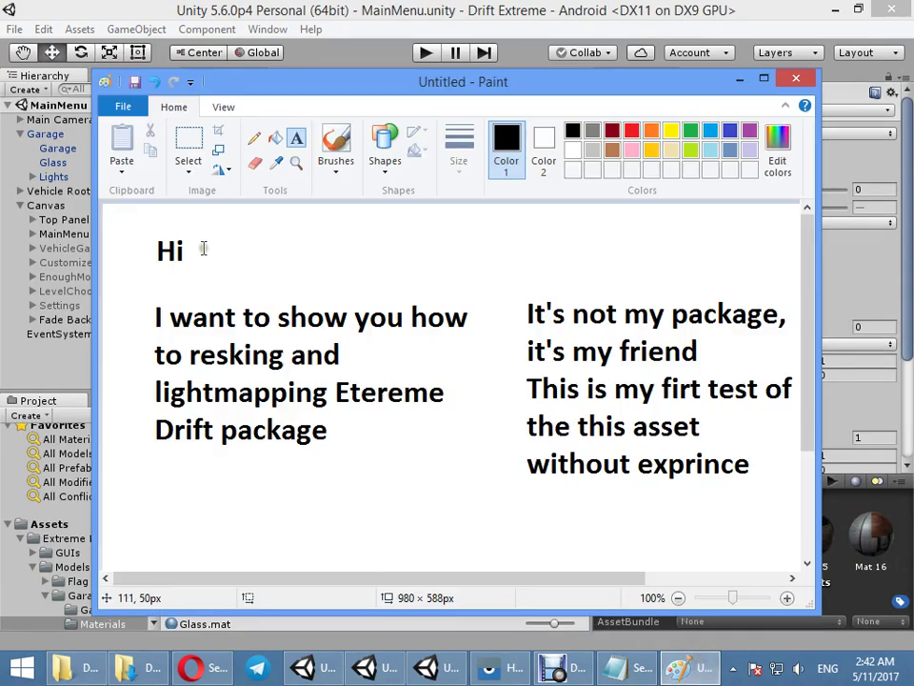
ctrl+scroll(223, 434, down, 1)
key(ctrl+a)
key(Delete)
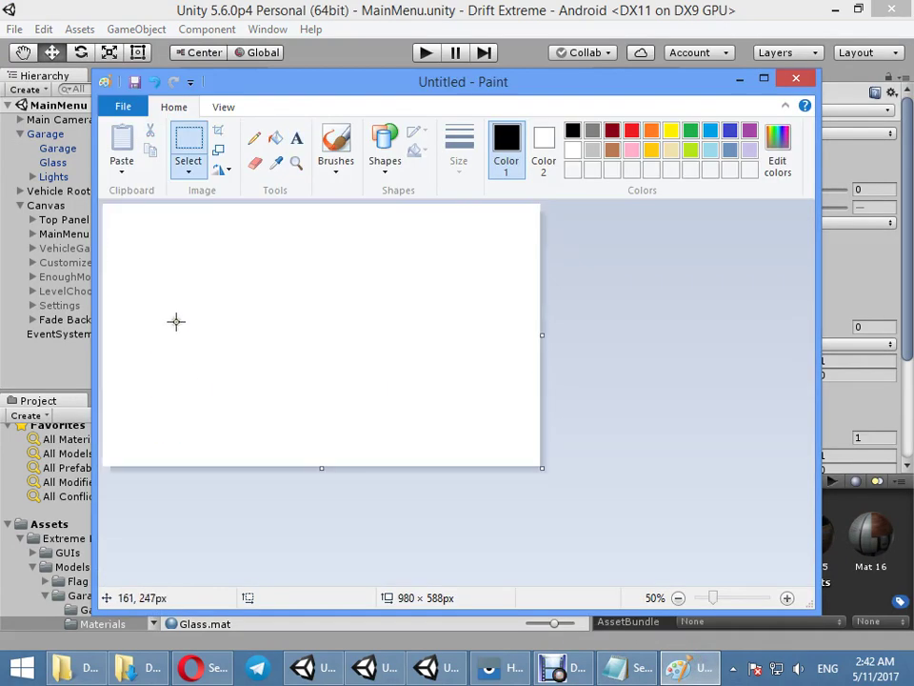
Step: Write 'My target is low end device with Opengl ES3' and 'Mali T720 +', then minimize Paint
click(296, 141)
click(198, 217)
text(My target is low end device with Opengl ES3)
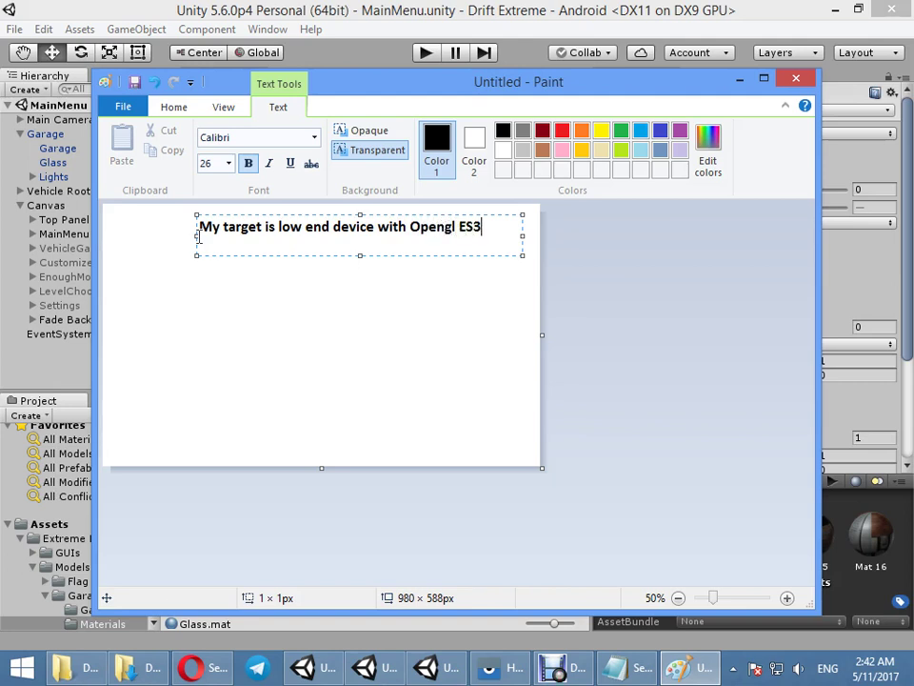
click(374, 364)
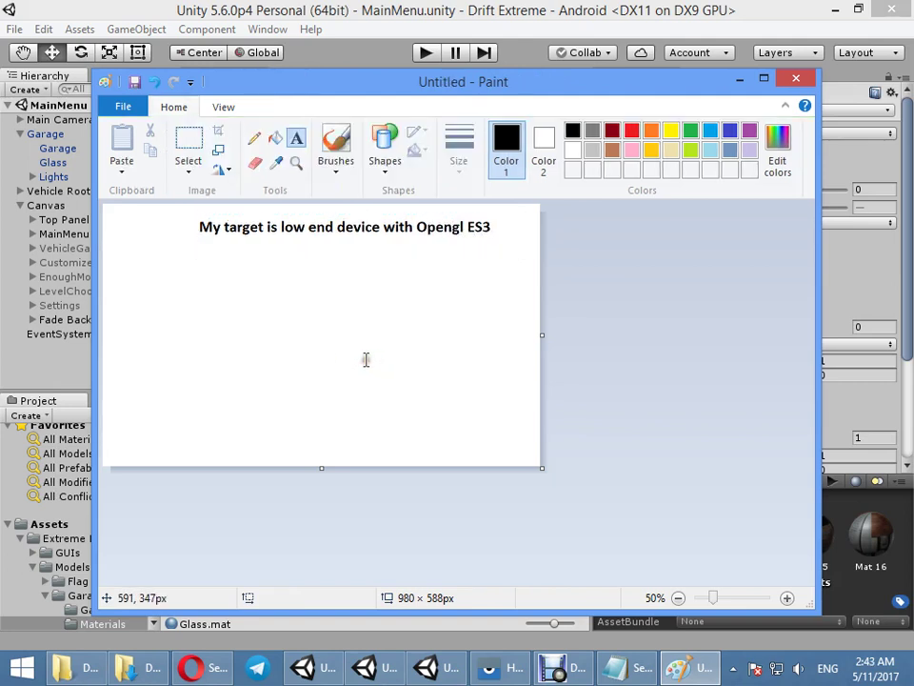
click(121, 291)
text(Mali T720 +)
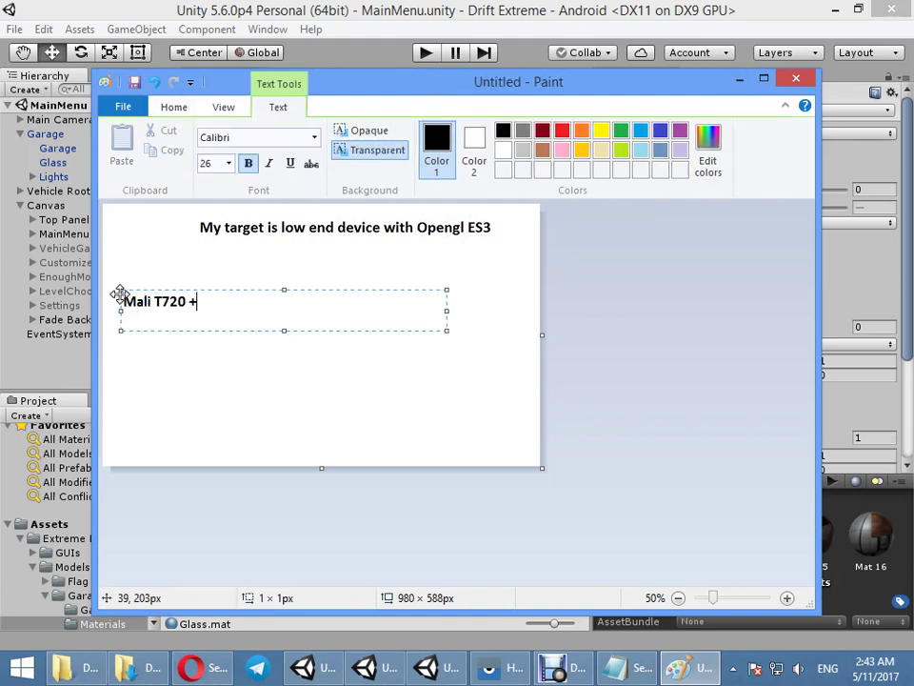
click(245, 406)
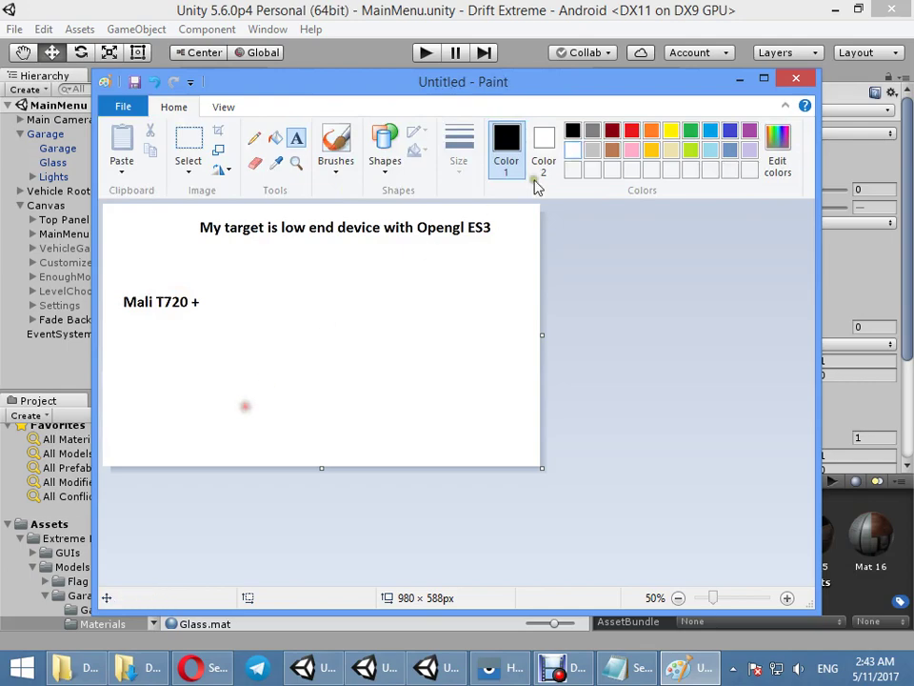
click(737, 80)
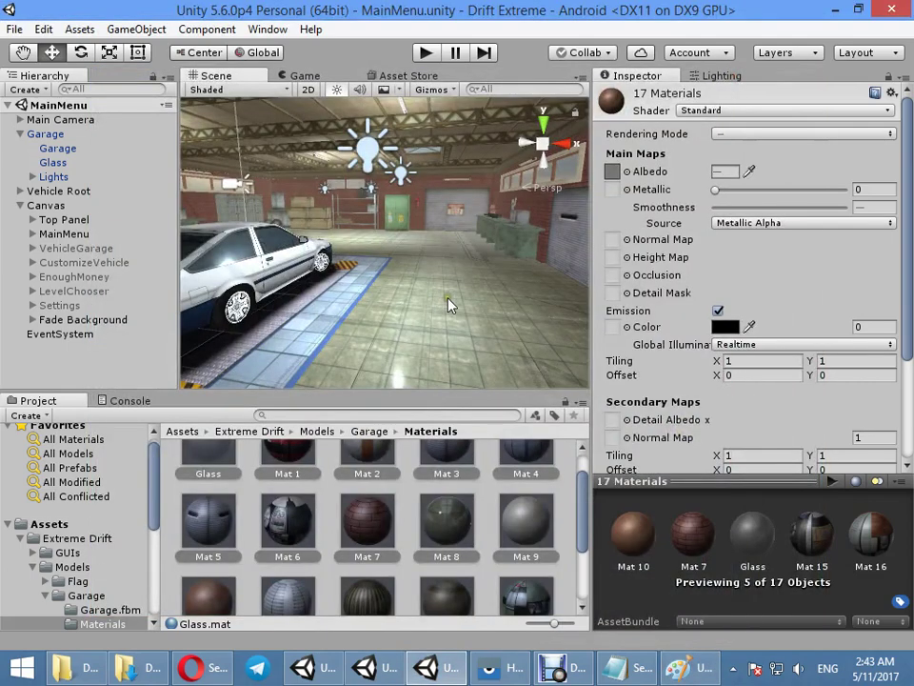
Step: Orbit to view the garage floor, then bring Paint back and start a text box lower down
mouse_move(450, 304)
alt+mouse_down()
mouse_move(385, 343)
mouse_move(413, 386)
alt+mouse_up()
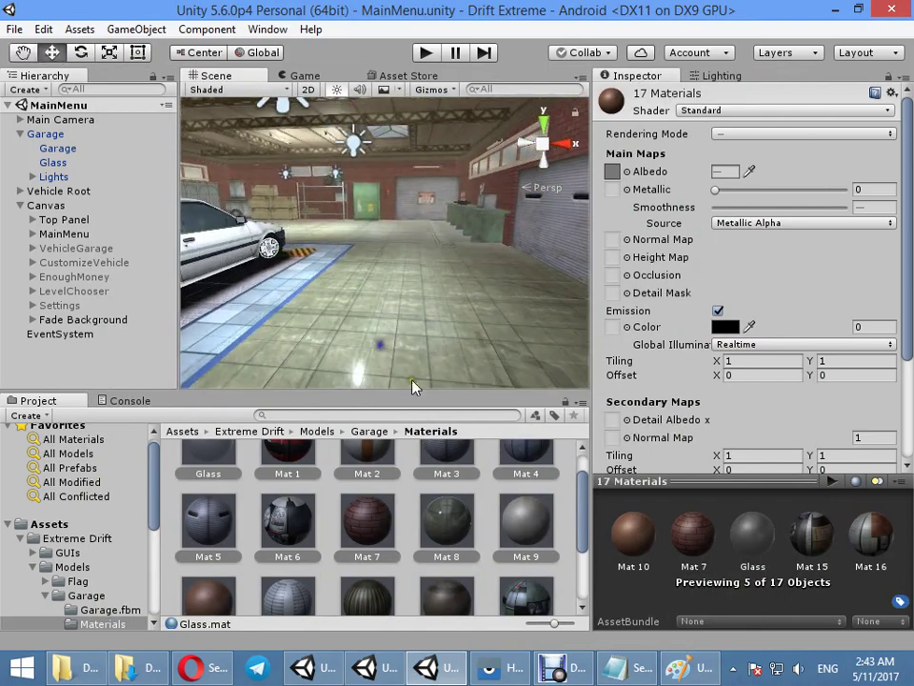
click(709, 669)
click(704, 666)
scroll(378, 343, up, 3)
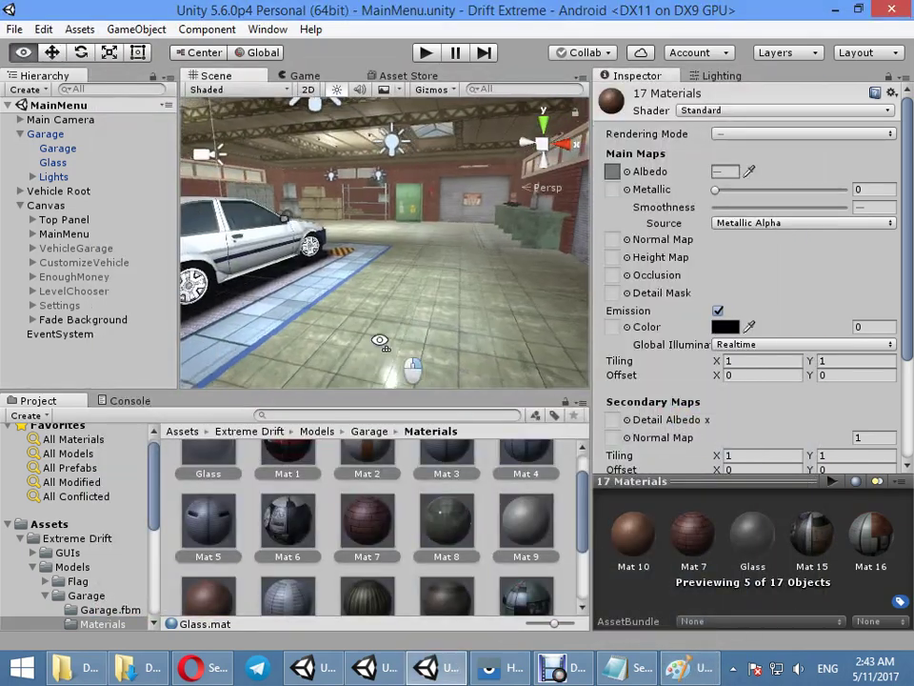
click(690, 667)
click(190, 369)
text(~ 70% of android devices are ES3+)
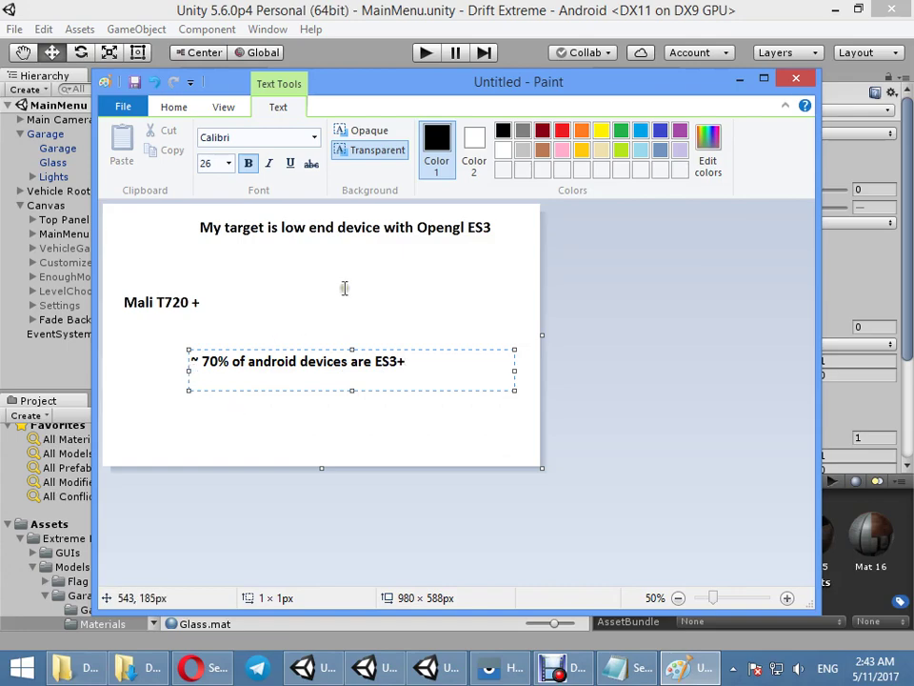
Step: Commit the '~ 70% of android devices are ES3+' line and switch back to Unity
click(345, 287)
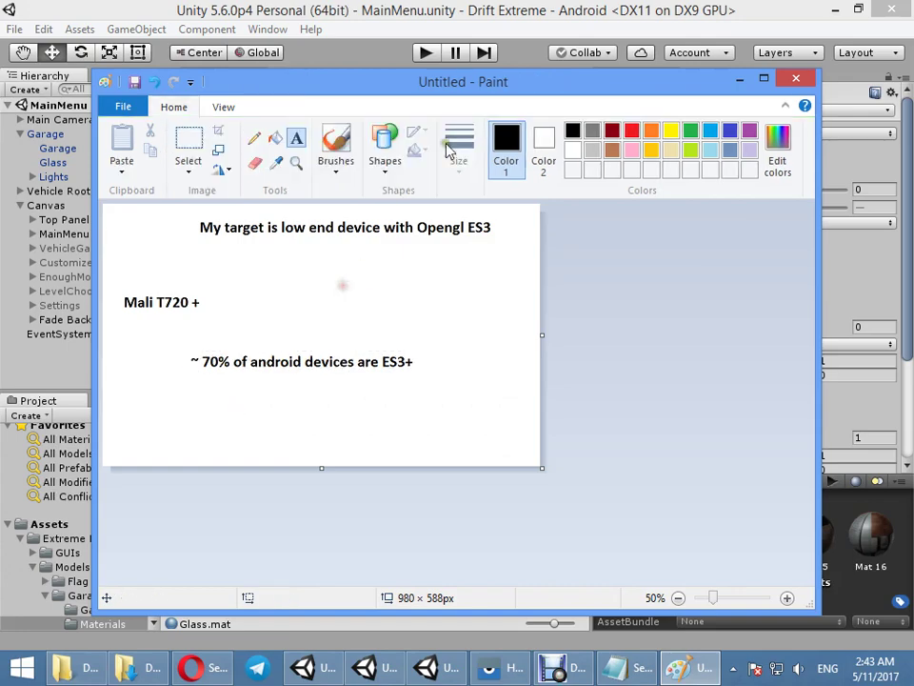
click(554, 8)
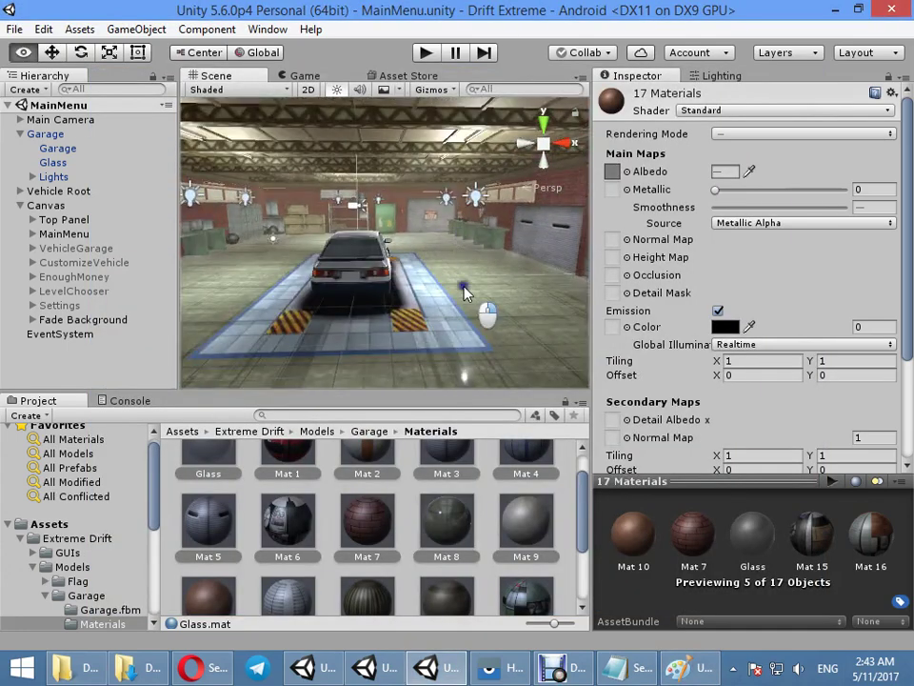
Step: Select the Garage mesh and drag a brick texture from MyGame/Textures onto Mat 10's Albedo
alt+drag(360, 247, 418, 326)
click(399, 296)
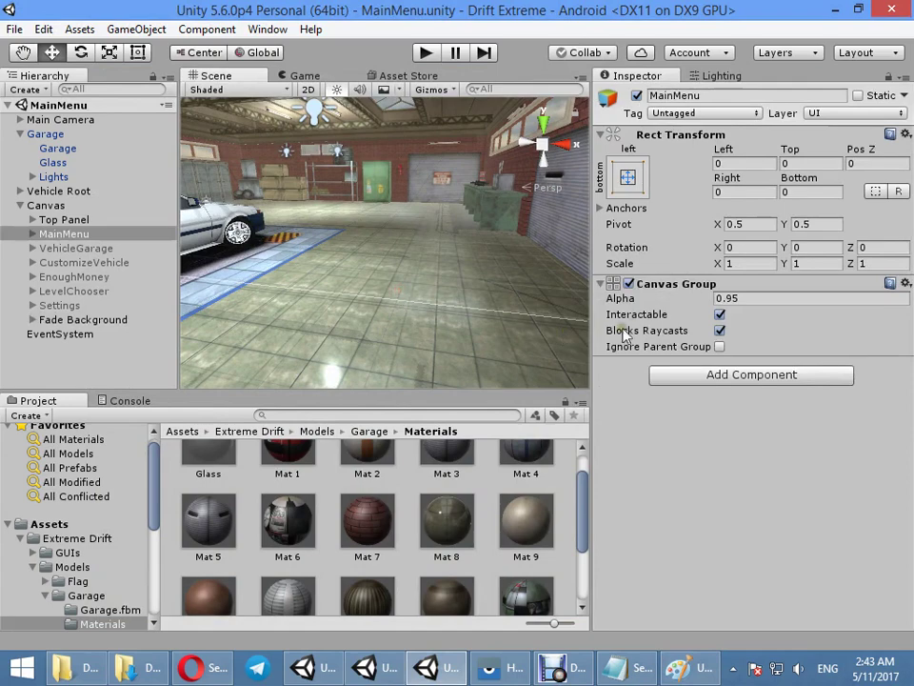
click(388, 360)
click(387, 359)
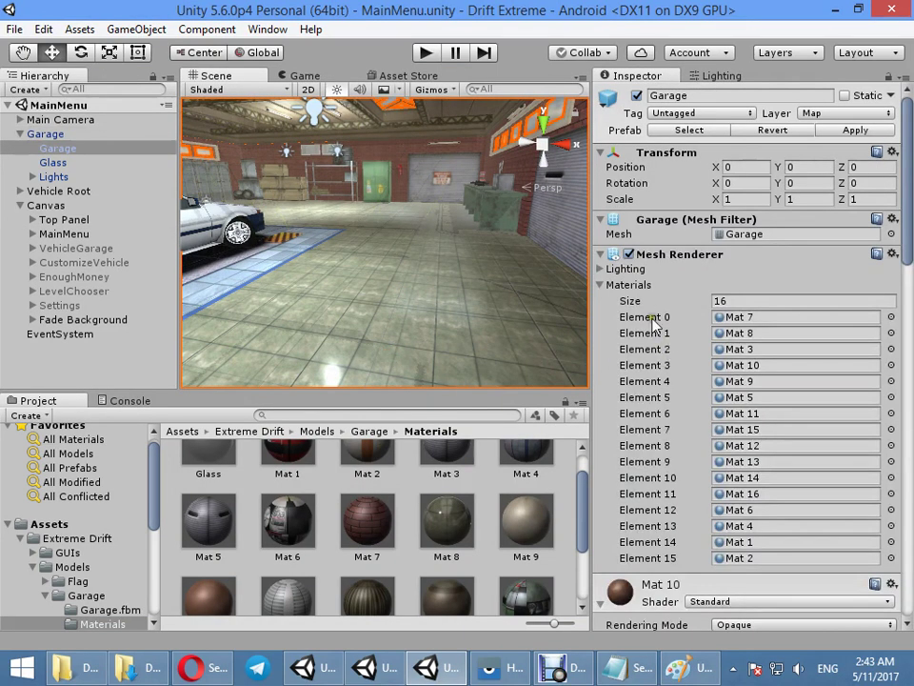
click(636, 289)
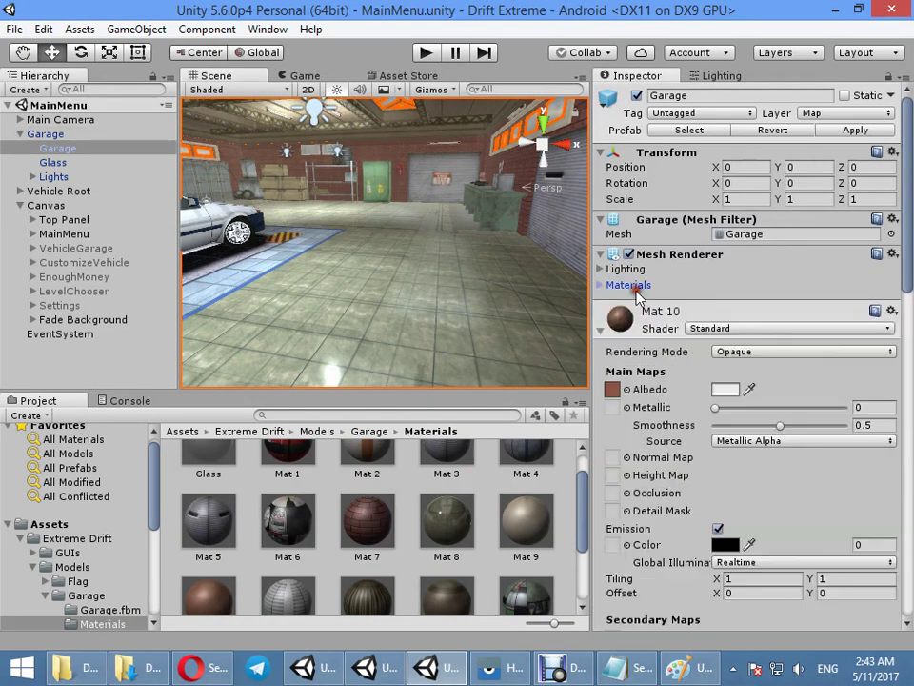
click(612, 391)
scroll(84, 572, down, 5)
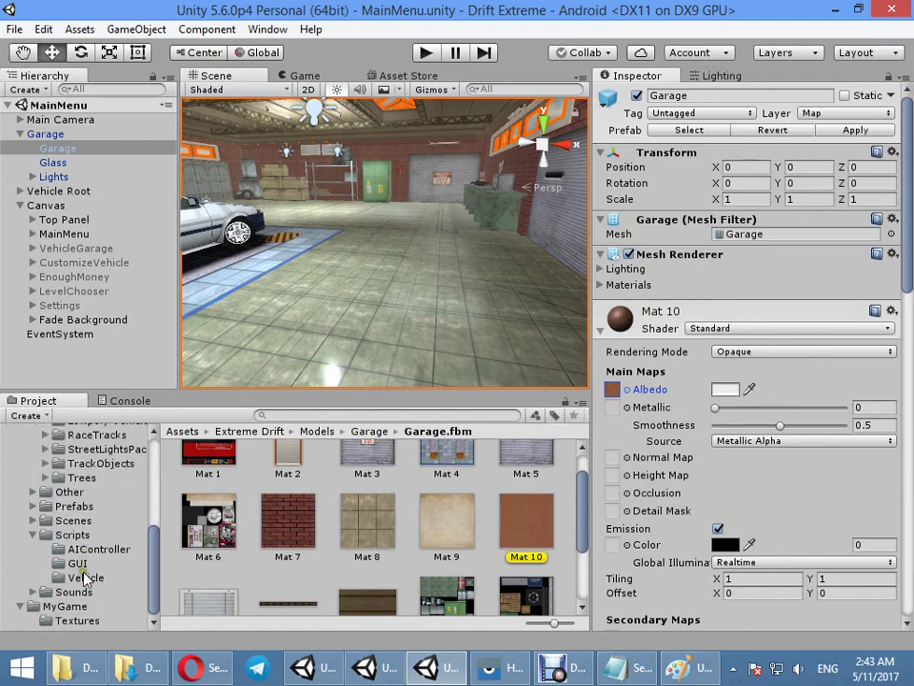
click(76, 620)
drag(287, 476, 610, 396)
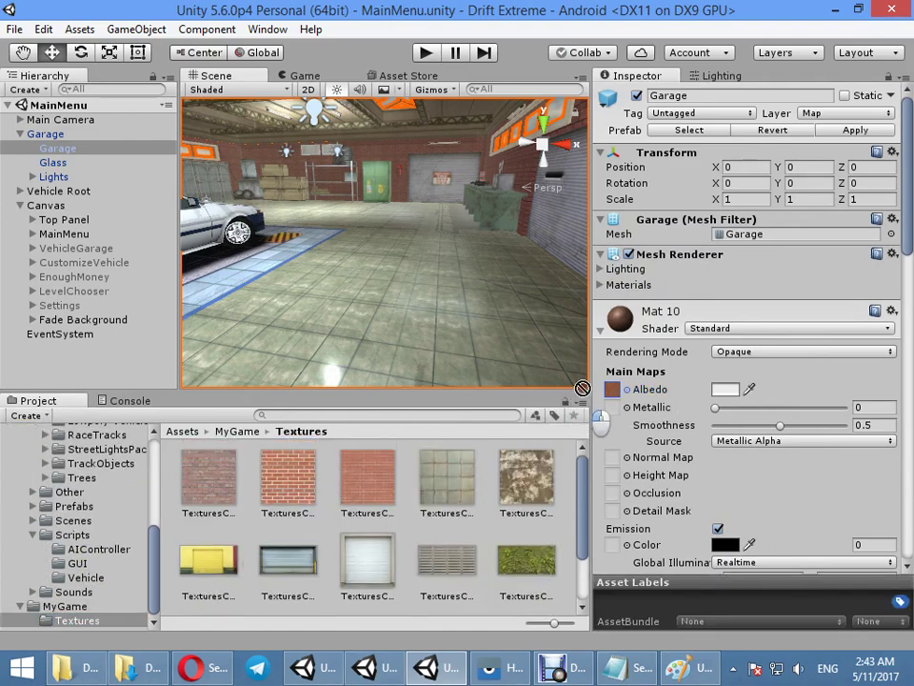
right_drag(332, 286, 551, 236)
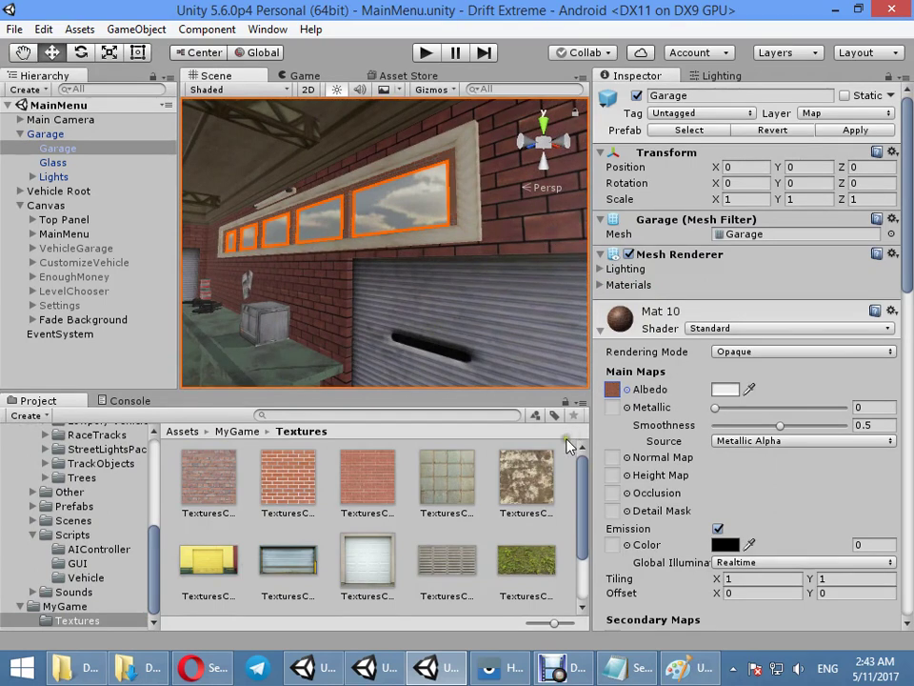
Step: Expand Mat 7 and drag a brick texture onto its Albedo
click(687, 326)
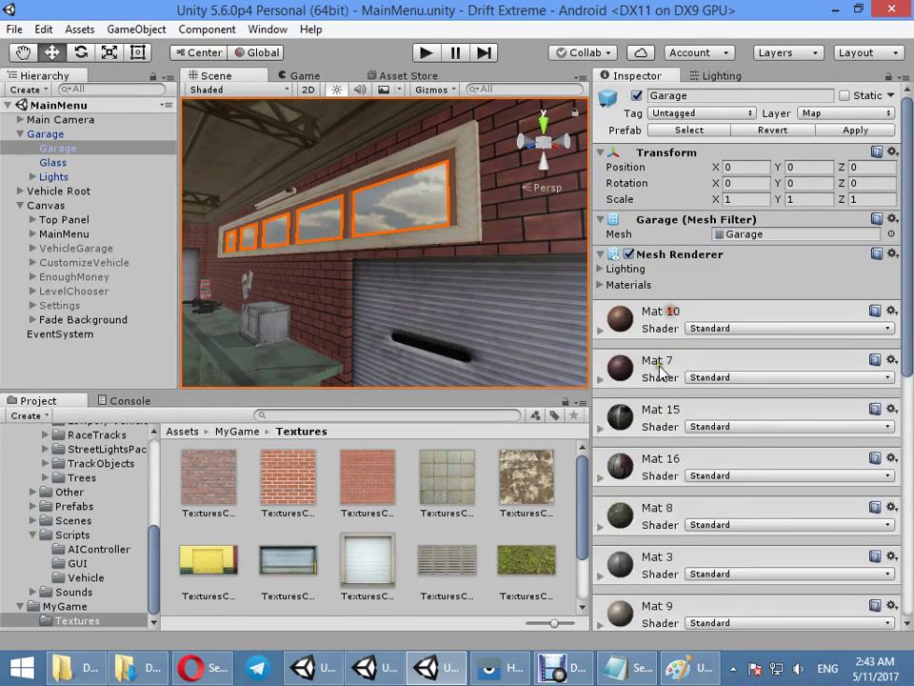
click(645, 375)
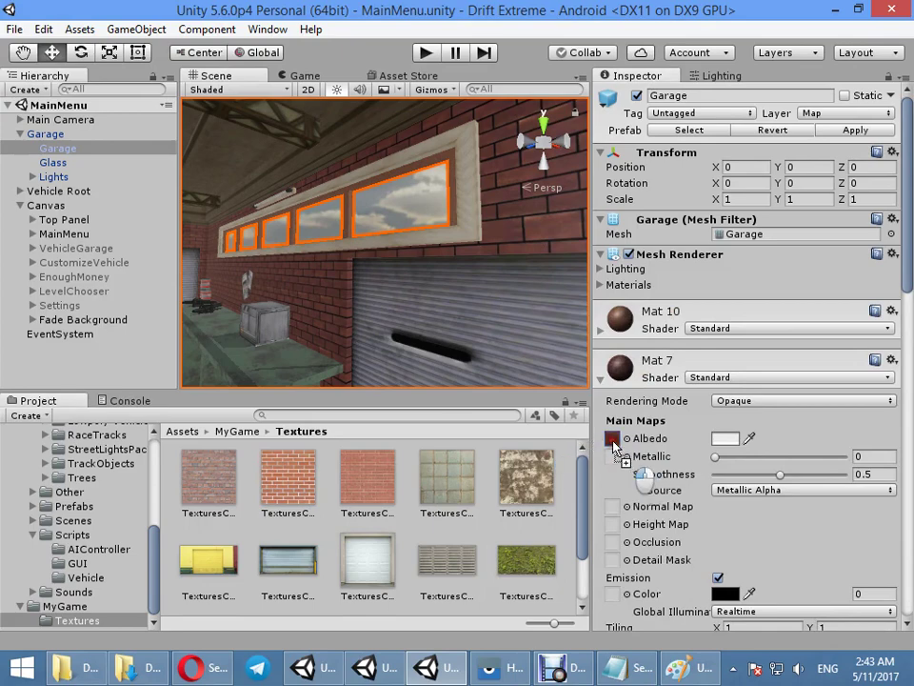
mouse_move(324, 314)
right_down()
mouse_move(286, 329)
mouse_move(409, 348)
right_up()
drag(447, 476, 619, 446)
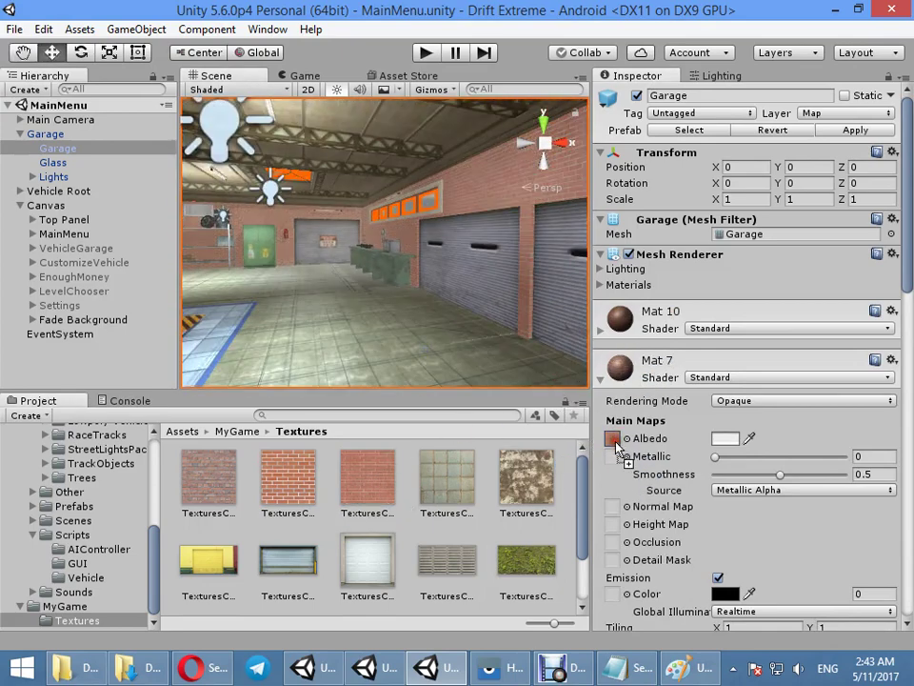
right_drag(467, 384, 541, 265)
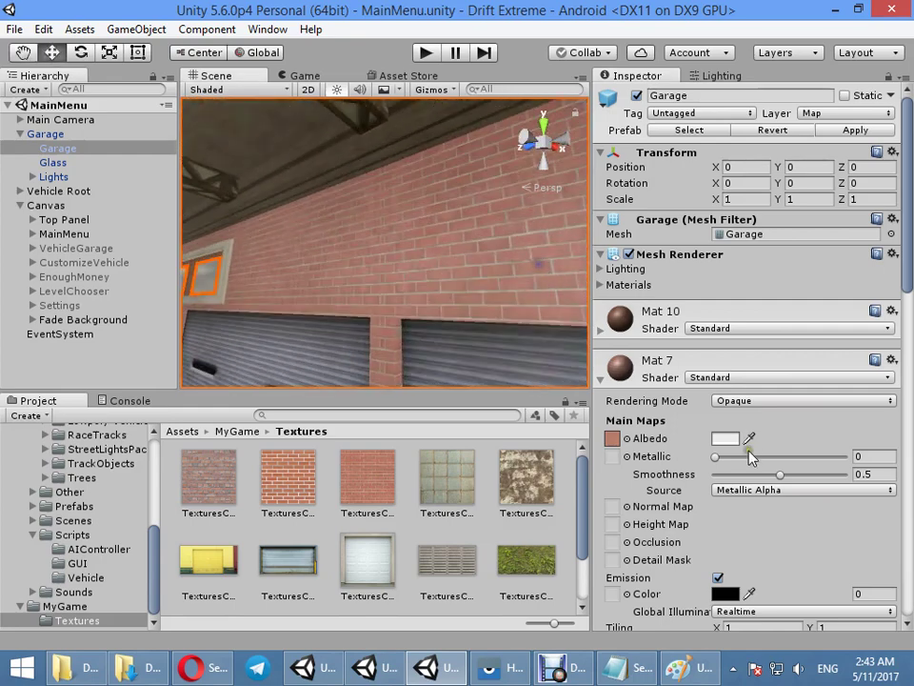
Step: Set Mat 7's tiling to 0.7 by 0.7 after first trying 0.3
scroll(747, 455, down, 3)
click(747, 467)
text(.3)
click(846, 467)
text(.3)
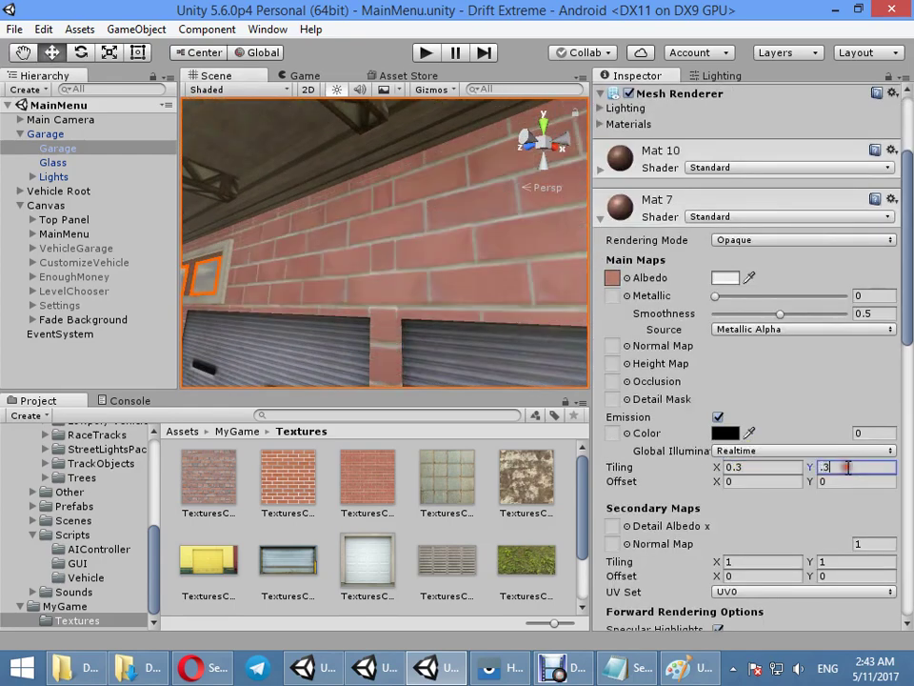
key(shift+Tab)
text(.7)
click(826, 450)
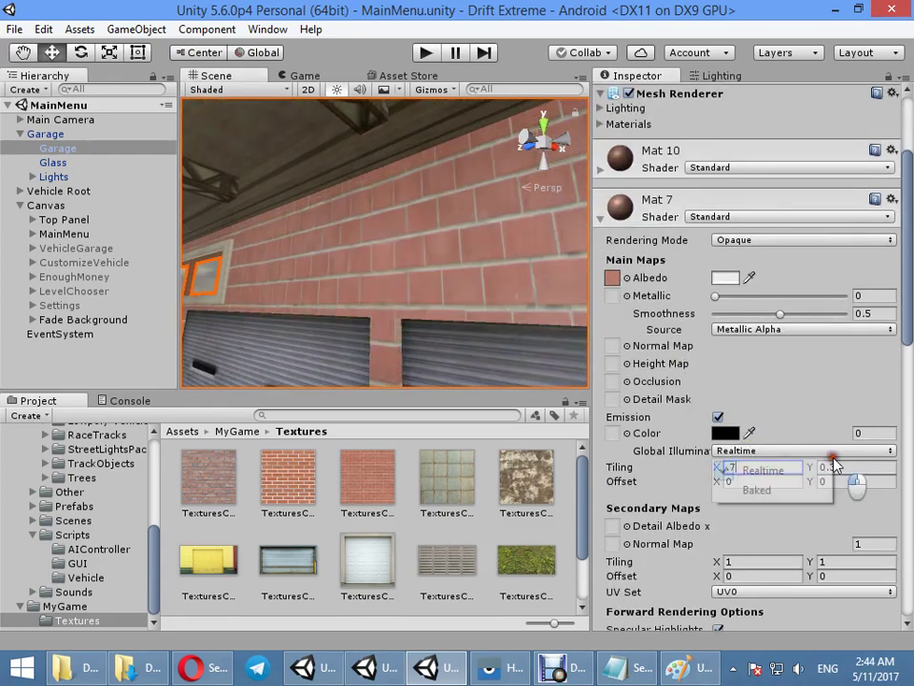
click(847, 467)
text(.7)
Step: Try the concrete texture on the walls, then restore the brick texture
right_drag(496, 302, 455, 324)
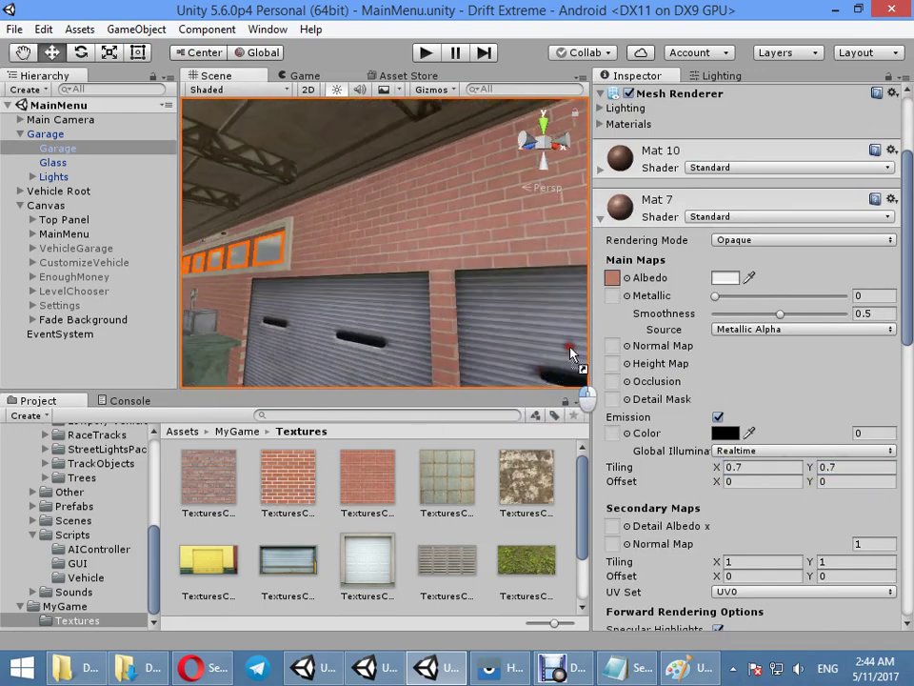
mouse_move(562, 324)
right_down()
mouse_move(219, 338)
mouse_move(434, 288)
right_up()
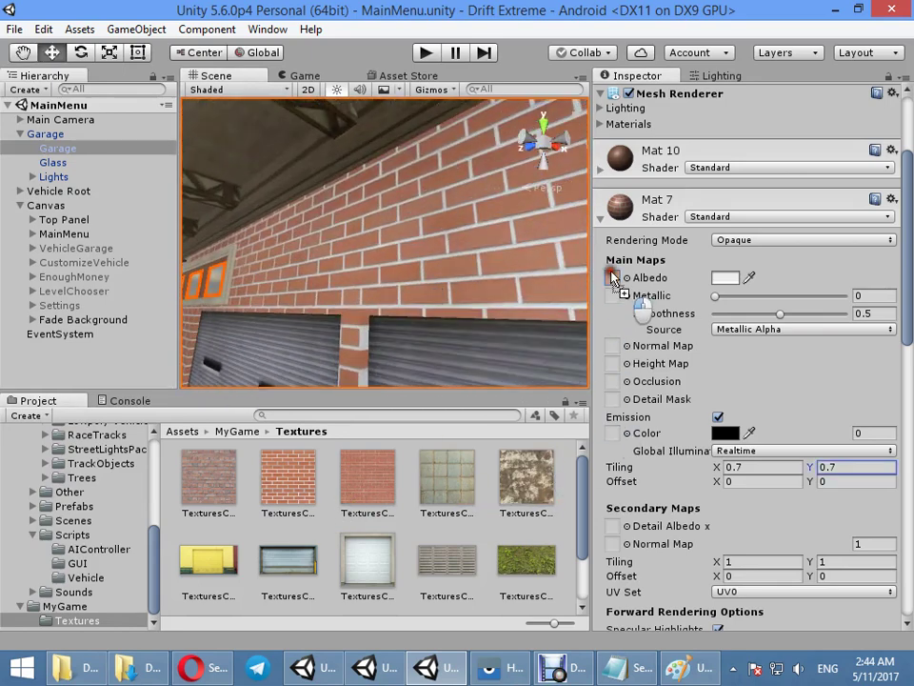
drag(564, 489, 612, 277)
mouse_move(572, 285)
right_down()
mouse_move(275, 388)
mouse_move(505, 282)
right_up()
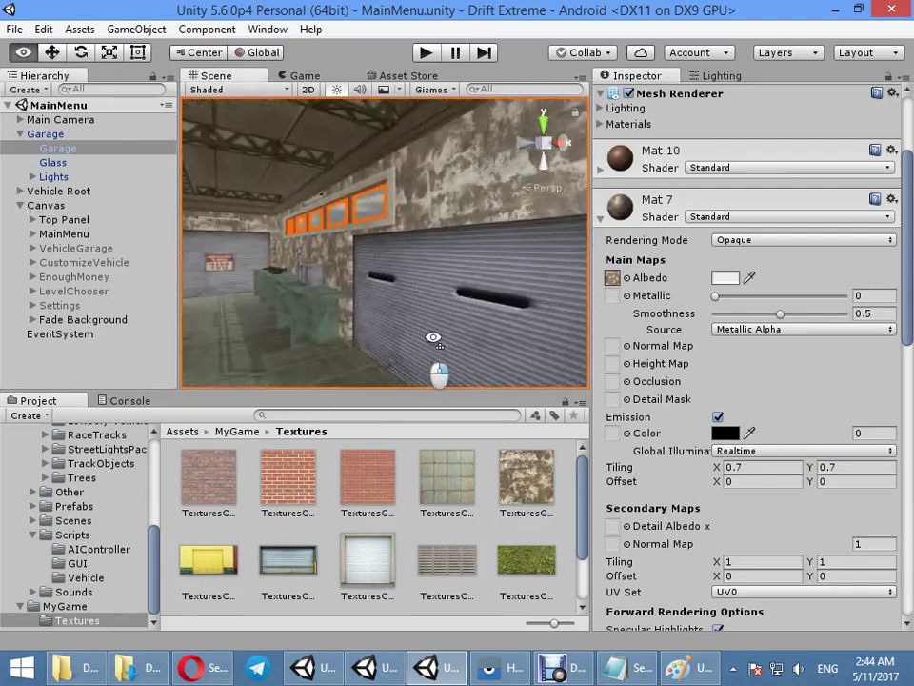
drag(189, 499, 612, 277)
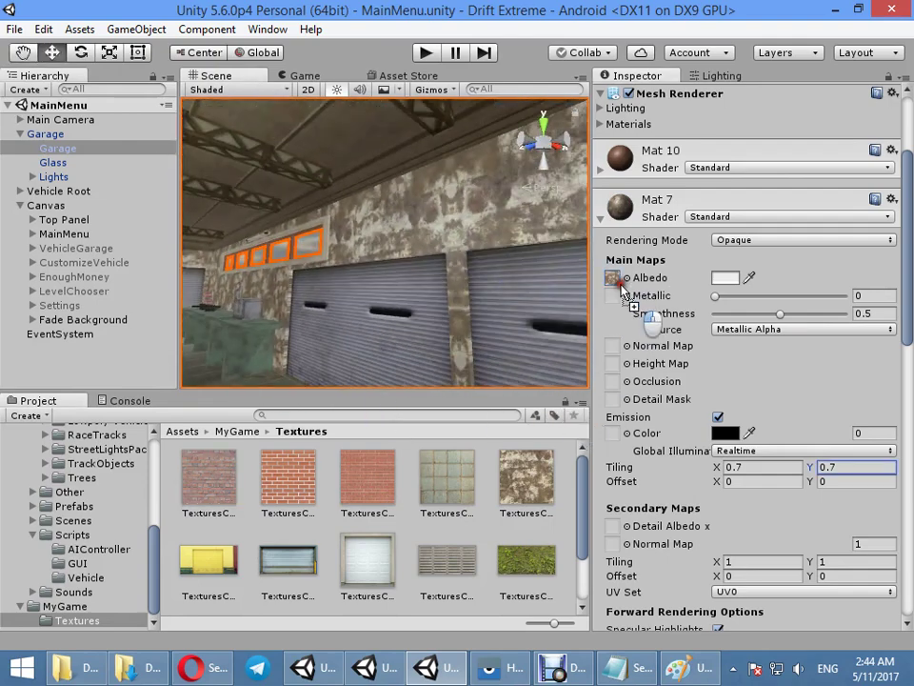
mouse_move(285, 353)
right_down()
mouse_move(242, 363)
mouse_move(451, 361)
mouse_move(475, 377)
right_up()
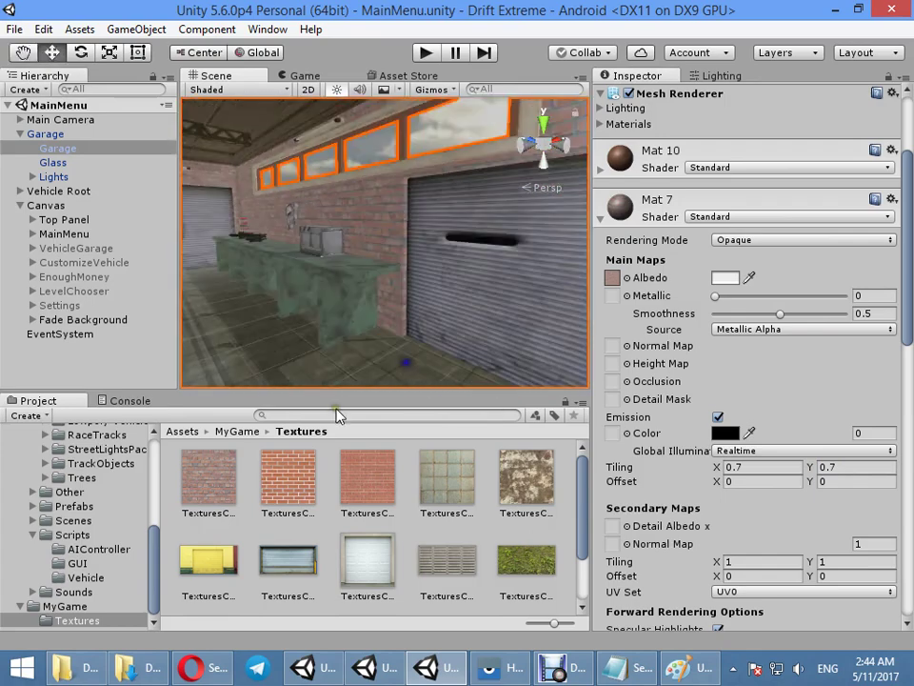
Step: Open BrickSmallBrown0270 in Photoshop, apply an Exposure gamma of 0.70, and return to Unity
double_click(206, 481)
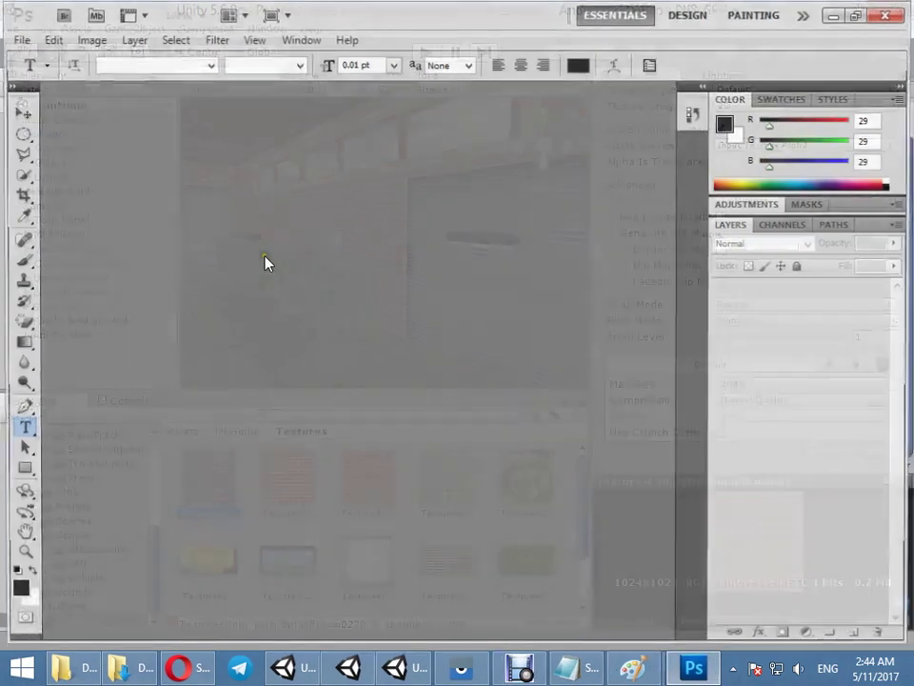
key(Return)
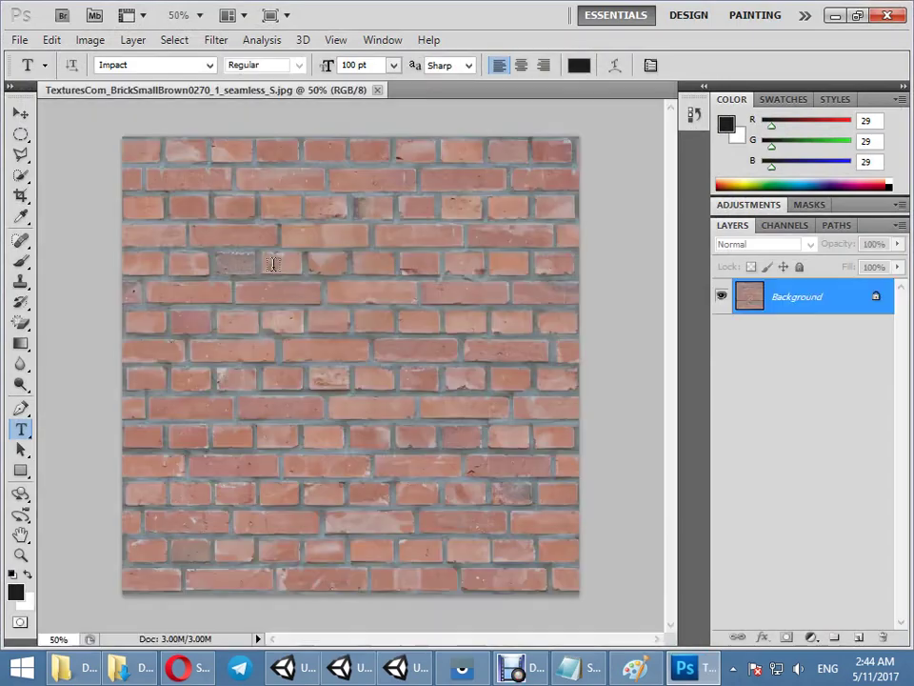
key(F2)
drag(580, 259, 598, 257)
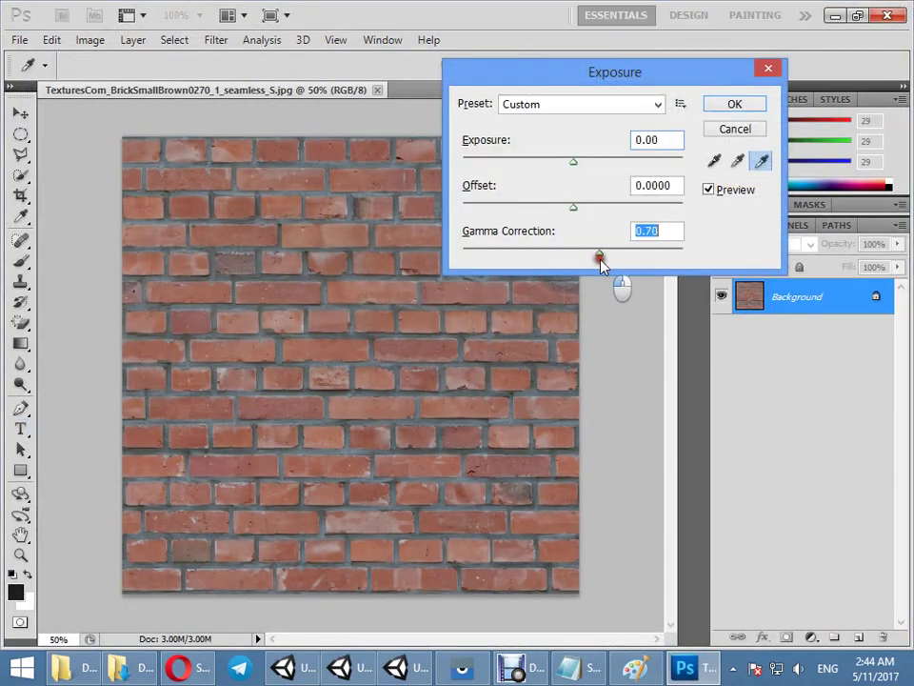
click(735, 107)
click(827, 18)
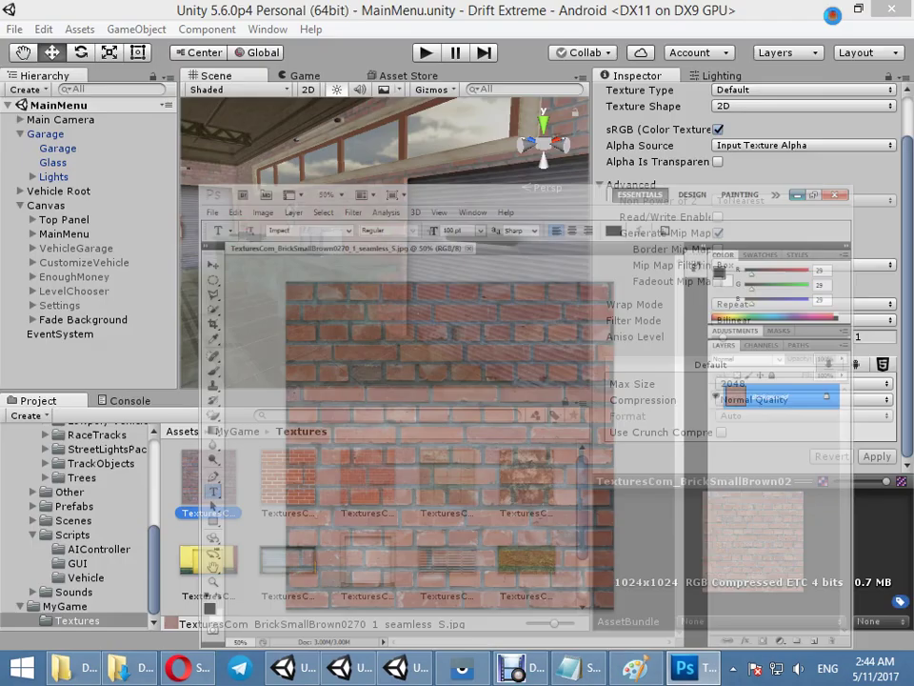
Step: Fly through the garage to the doors and select the Garage mesh
mouse_move(179, 233)
right_down()
mouse_move(345, 307)
mouse_move(339, 298)
mouse_move(400, 283)
right_up()
click(339, 298)
click(400, 284)
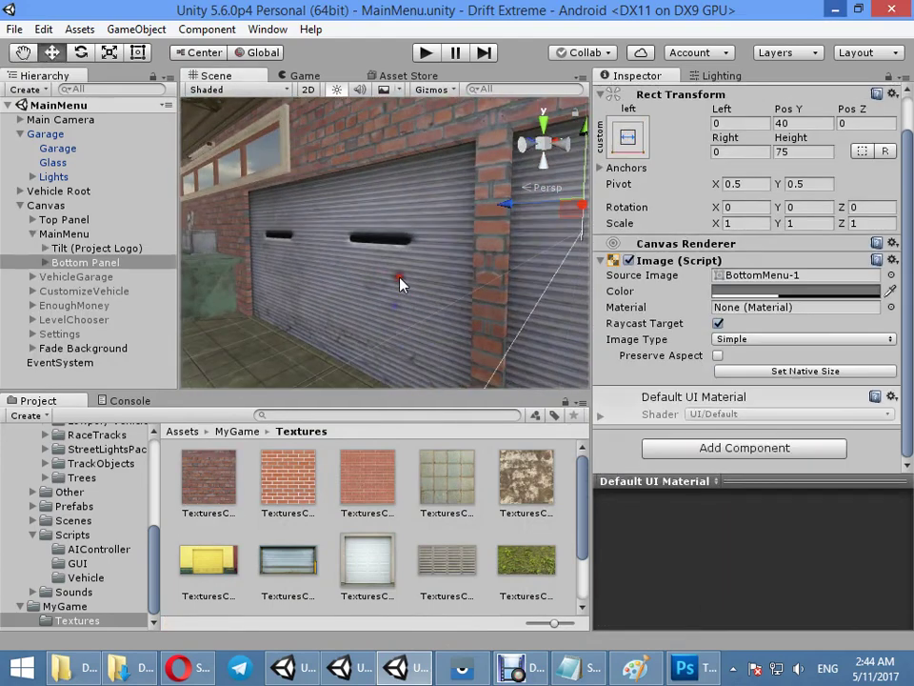
click(478, 314)
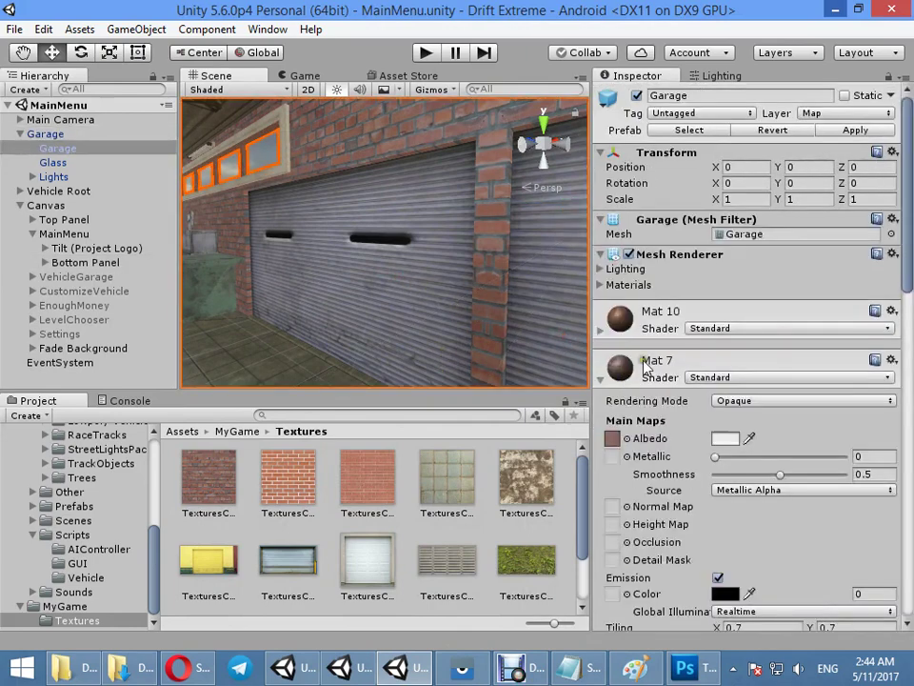
Step: Expand Mat 15 and Mat 16 and locate their Albedo textures in Garage.fbm
click(664, 430)
click(612, 488)
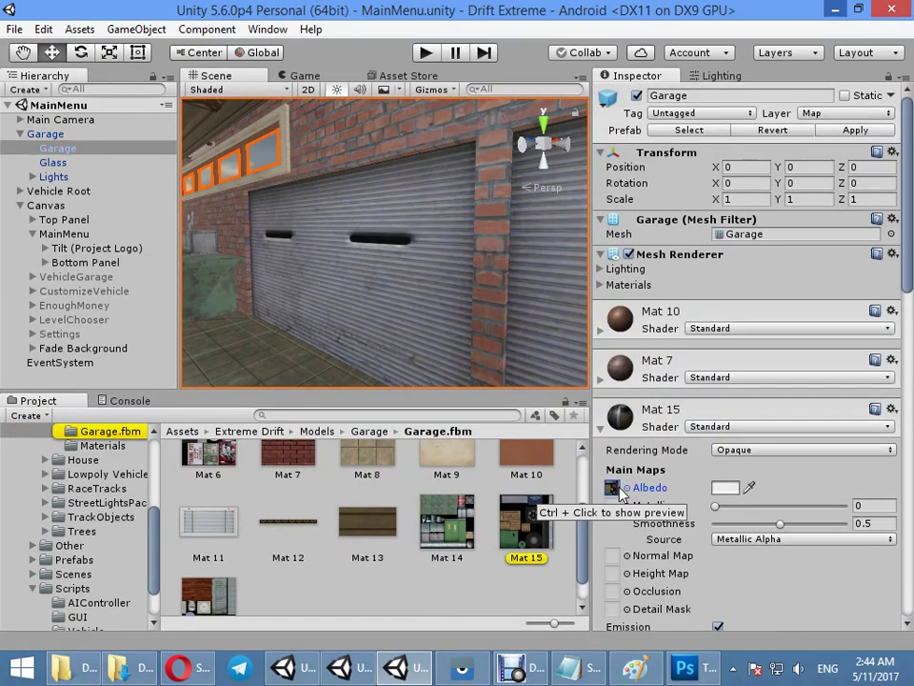
click(657, 411)
click(664, 483)
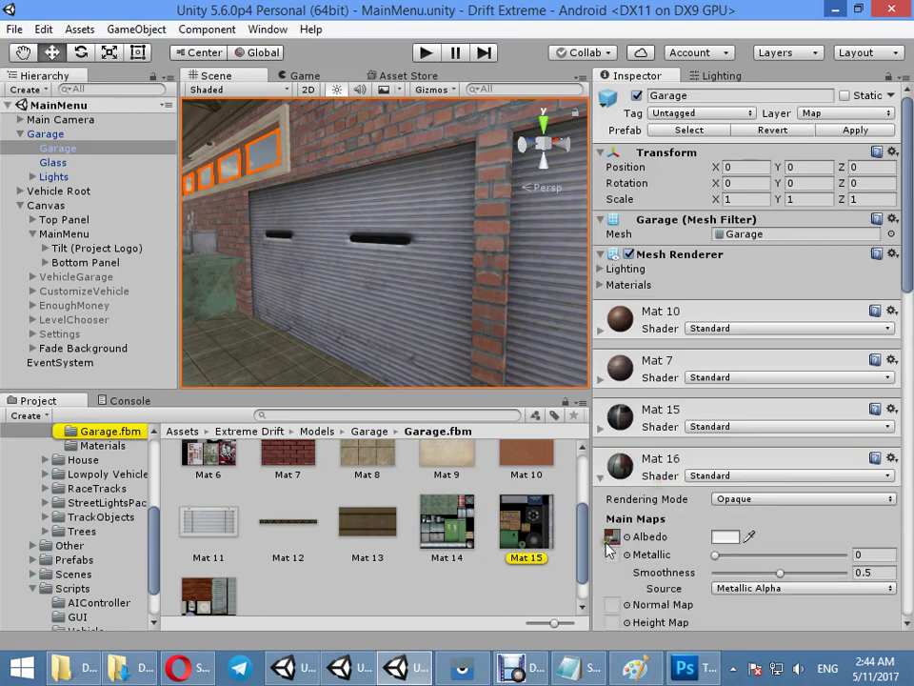
click(612, 536)
Step: Preview the garage textures from Mat 16 down to Mat 6 in the Project view
click(188, 569)
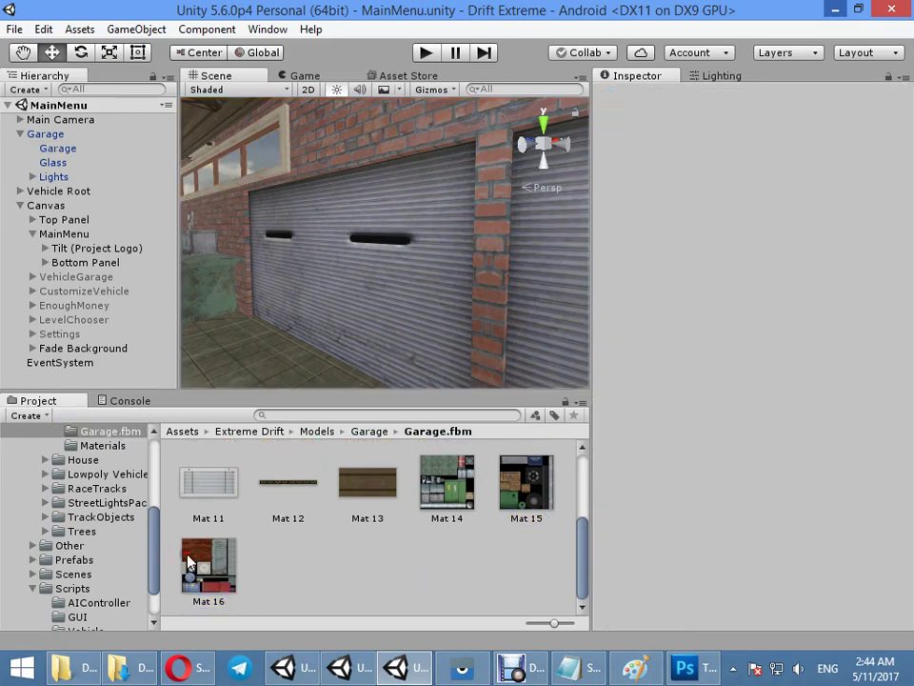
drag(677, 484, 651, 171)
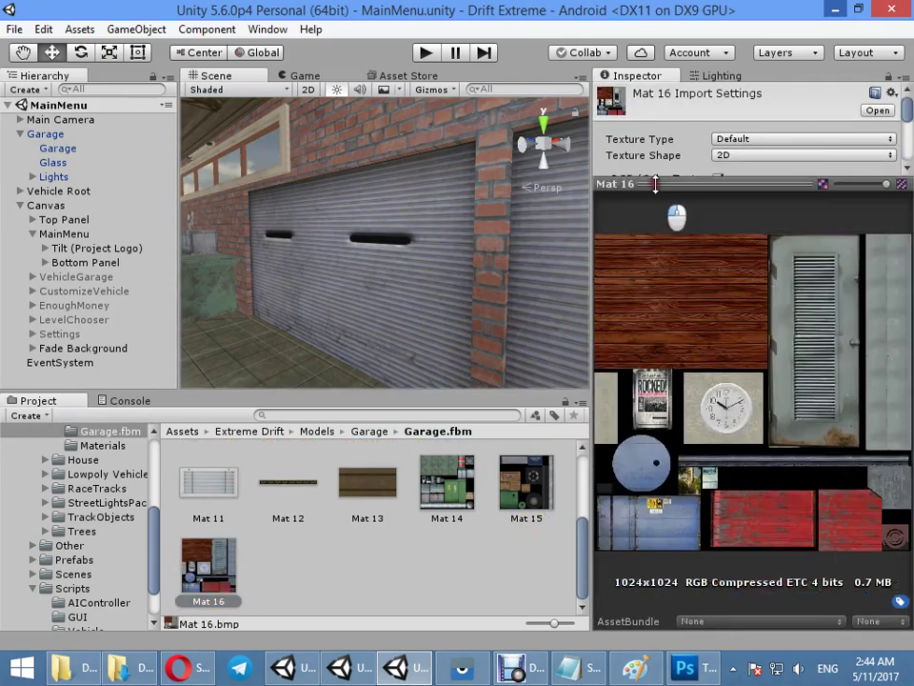
click(527, 492)
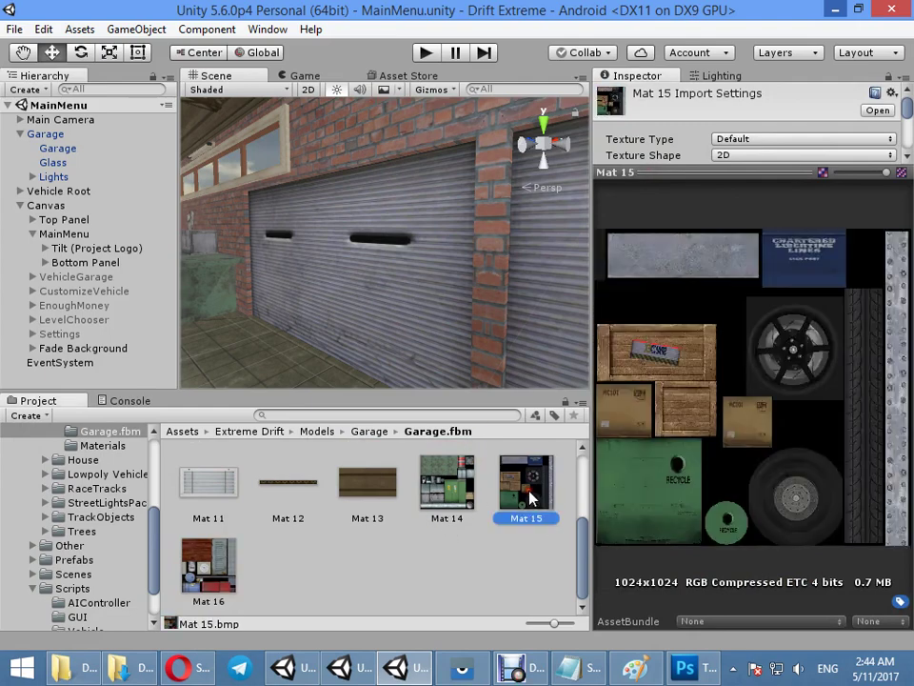
click(463, 511)
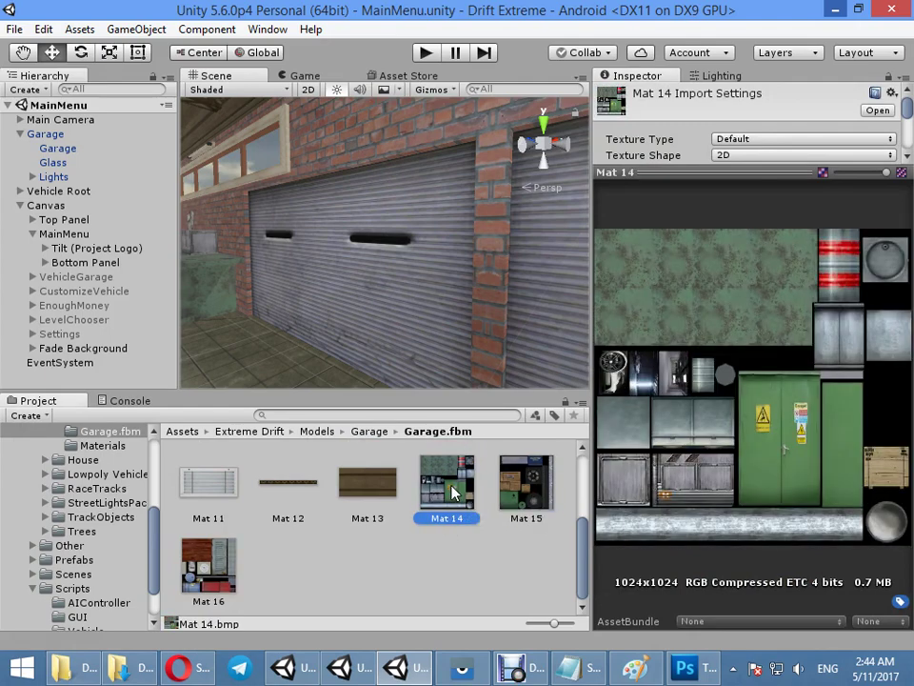
click(376, 487)
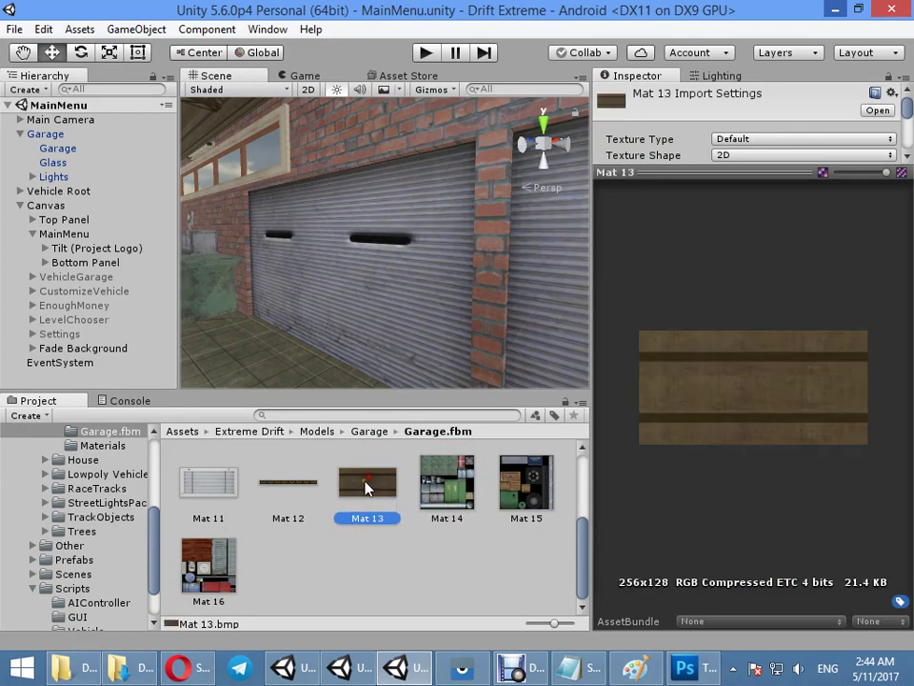
click(290, 486)
click(195, 487)
scroll(379, 557, up, 1)
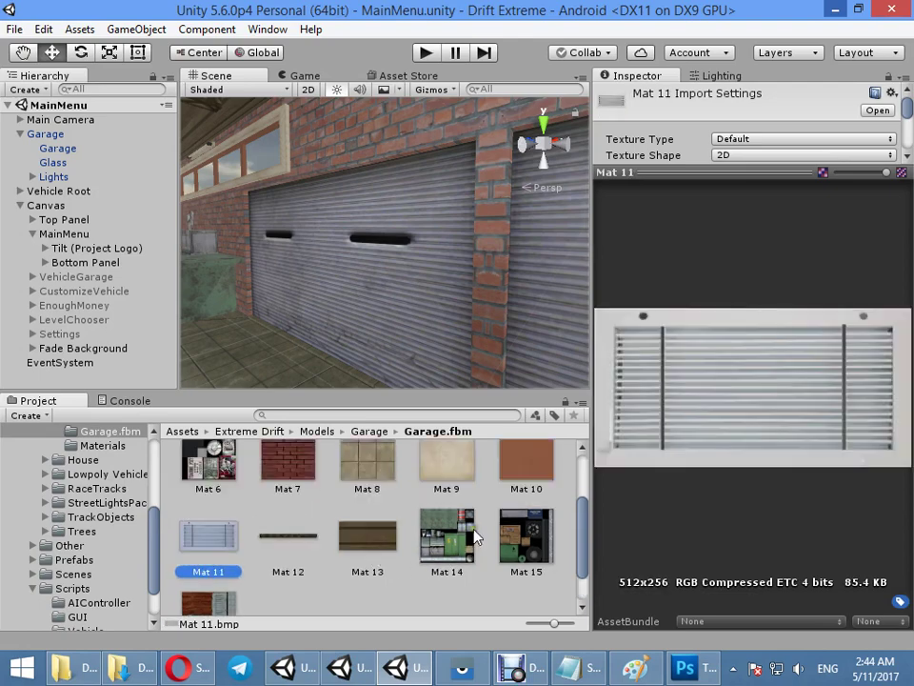
scroll(474, 538, up, 1)
click(526, 481)
click(447, 481)
click(367, 481)
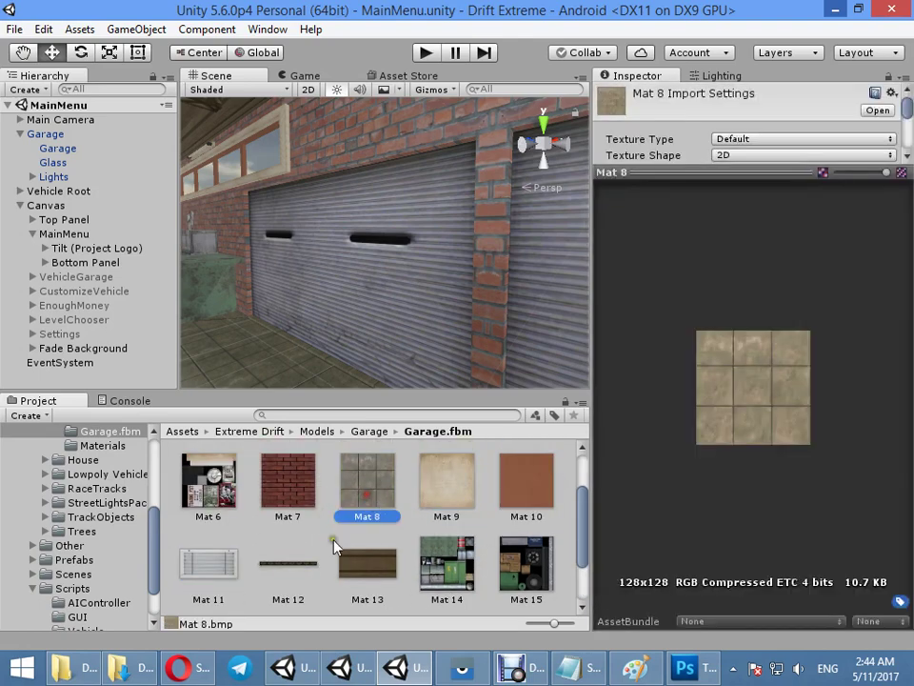
scroll(333, 545, up, 1)
click(225, 556)
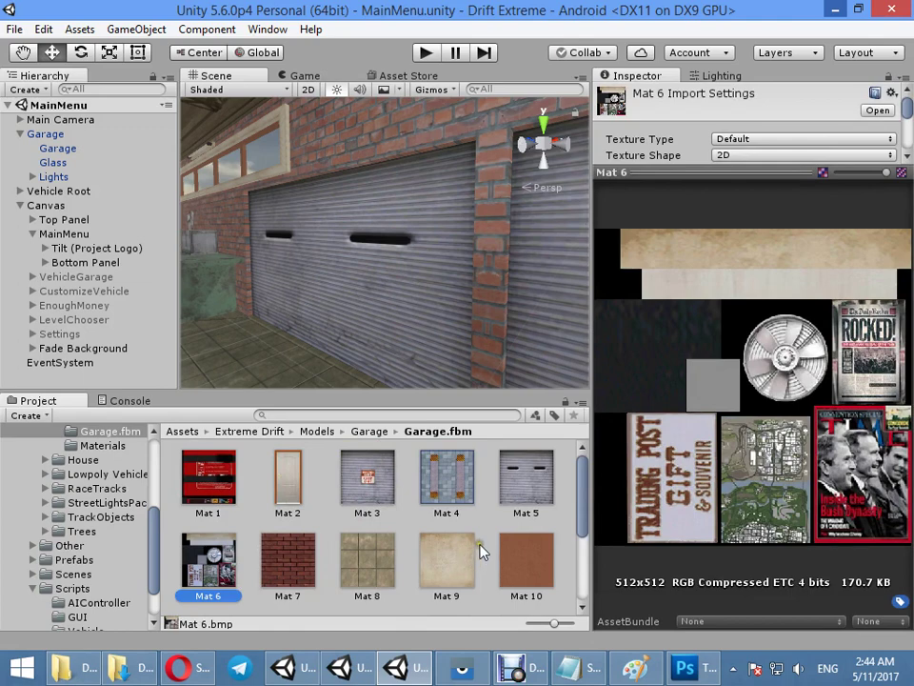
Step: View Mat 5's roll-up door texture full size, then return to the MyGame/Textures folder
double_click(519, 481)
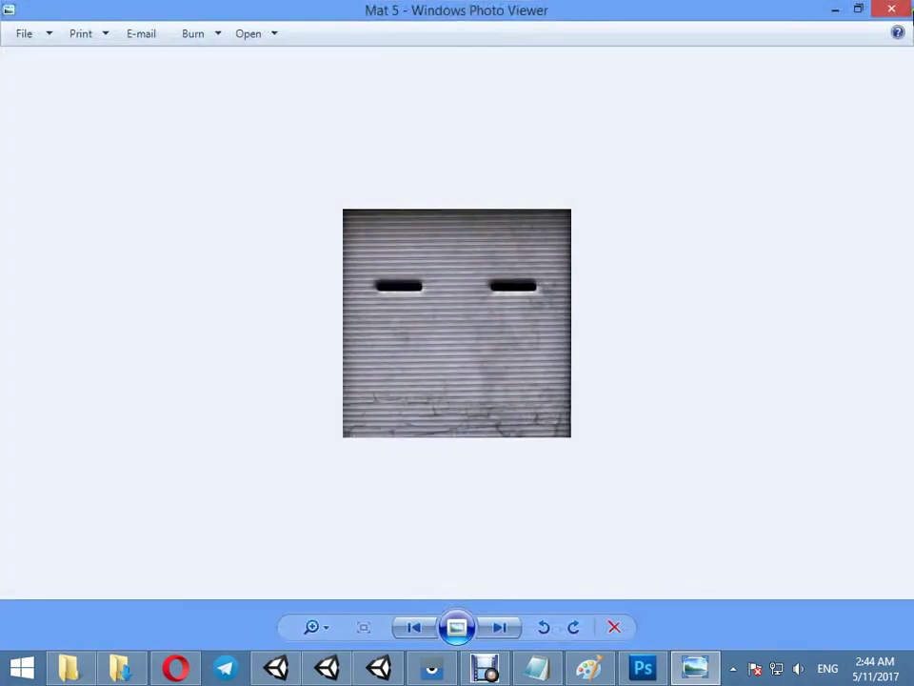
click(893, 9)
click(500, 290)
click(504, 287)
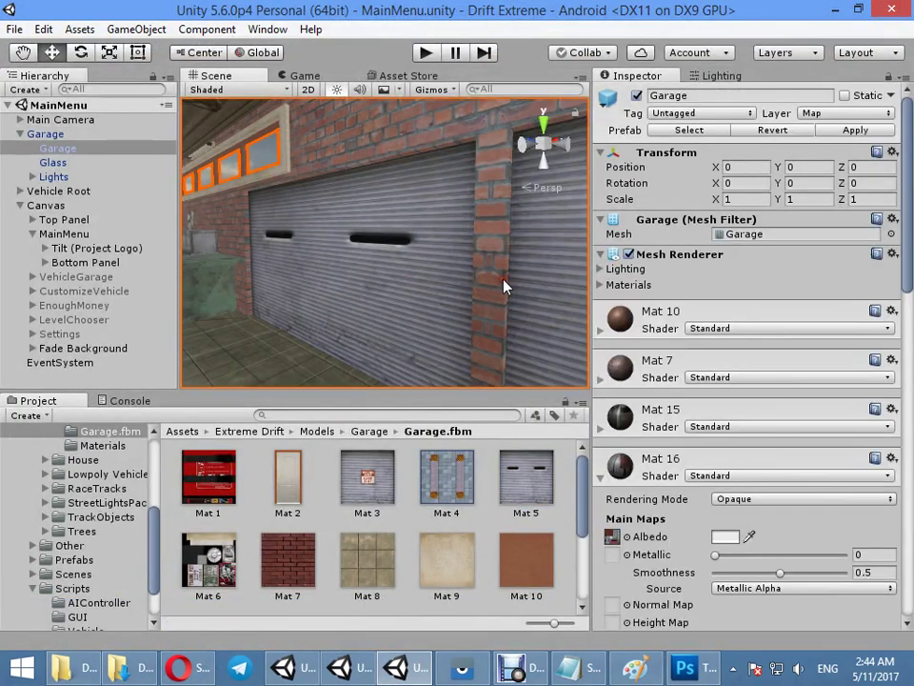
scroll(81, 609, down, 2)
click(77, 671)
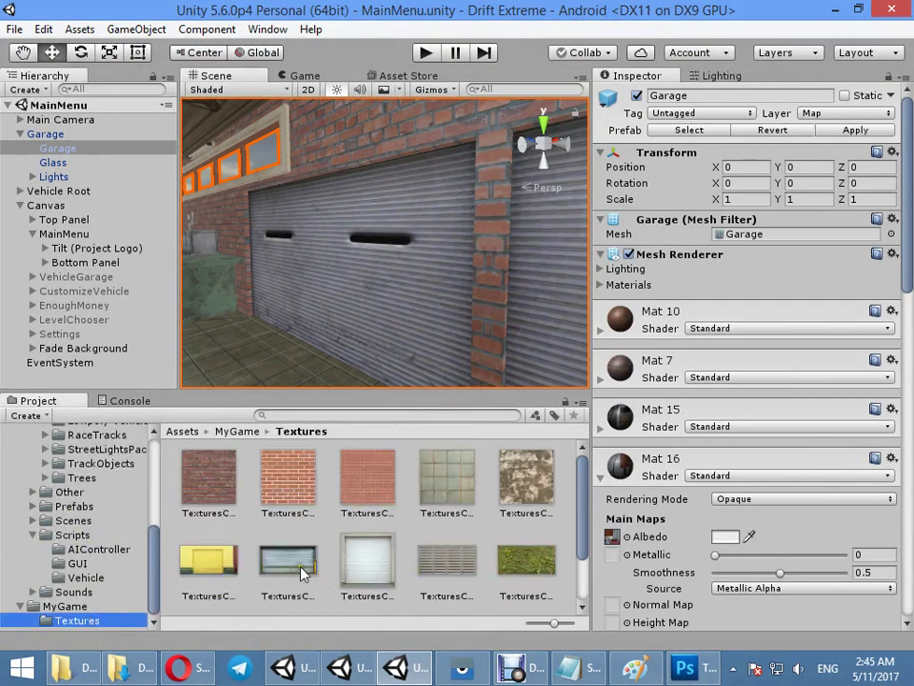
Step: Open the roll-up door texture in Photoshop and pick the lasso selection tool
double_click(288, 559)
key(ctrl+shift+s)
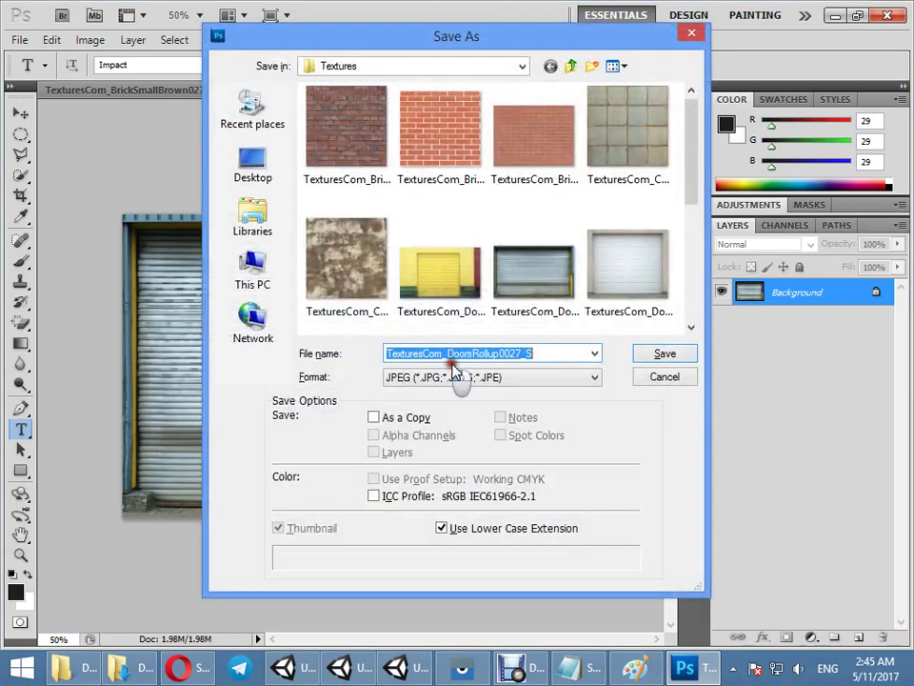
click(659, 375)
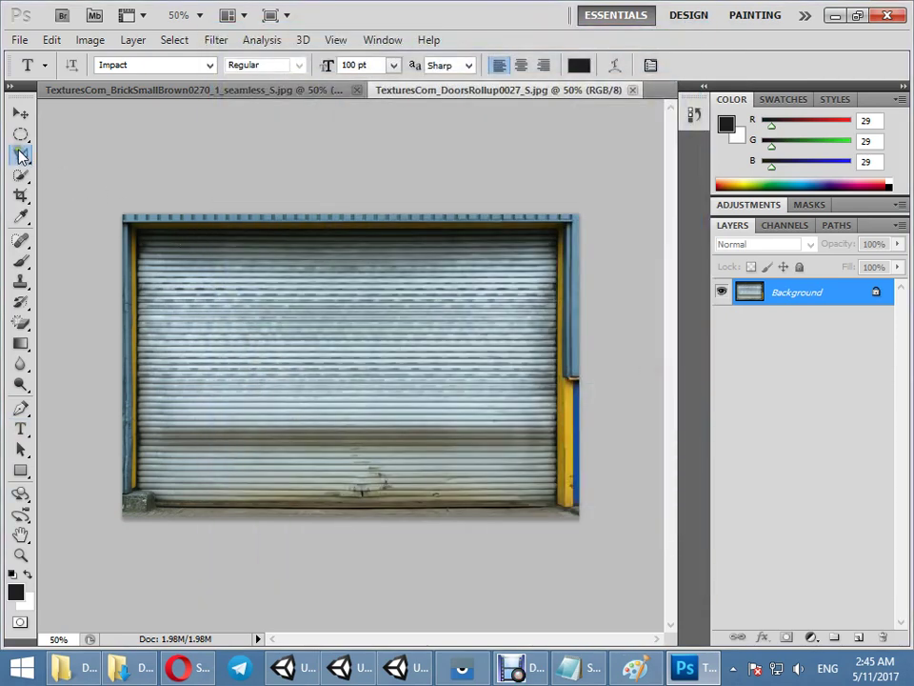
click(22, 156)
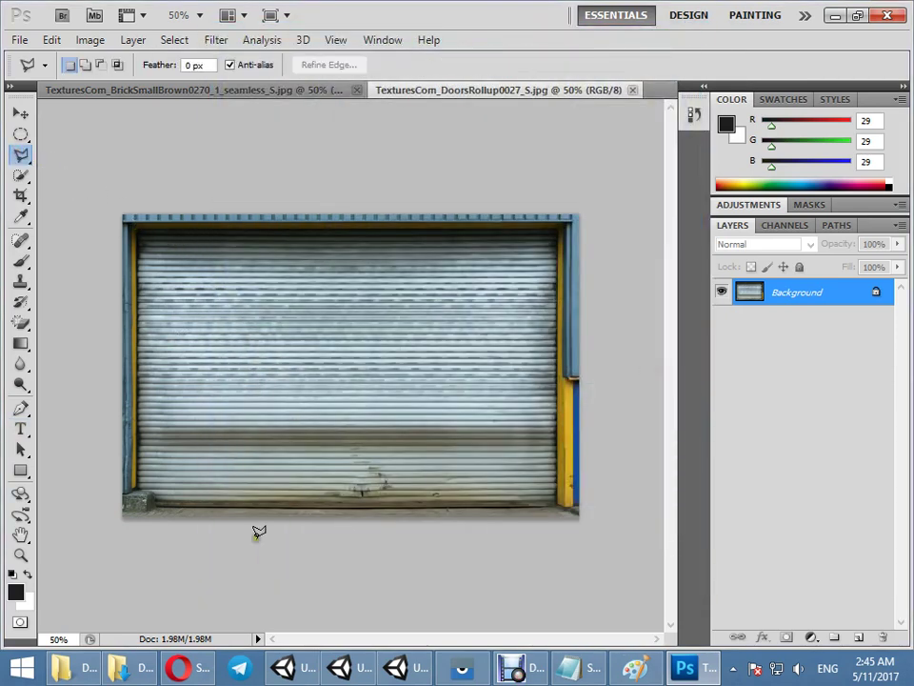
click(413, 667)
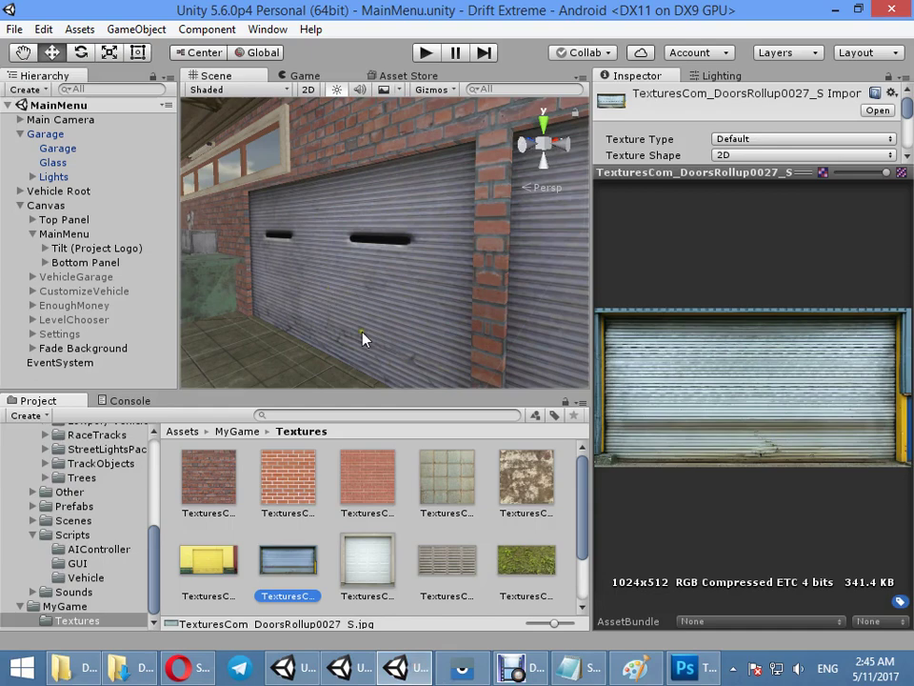
key(alt+Tab)
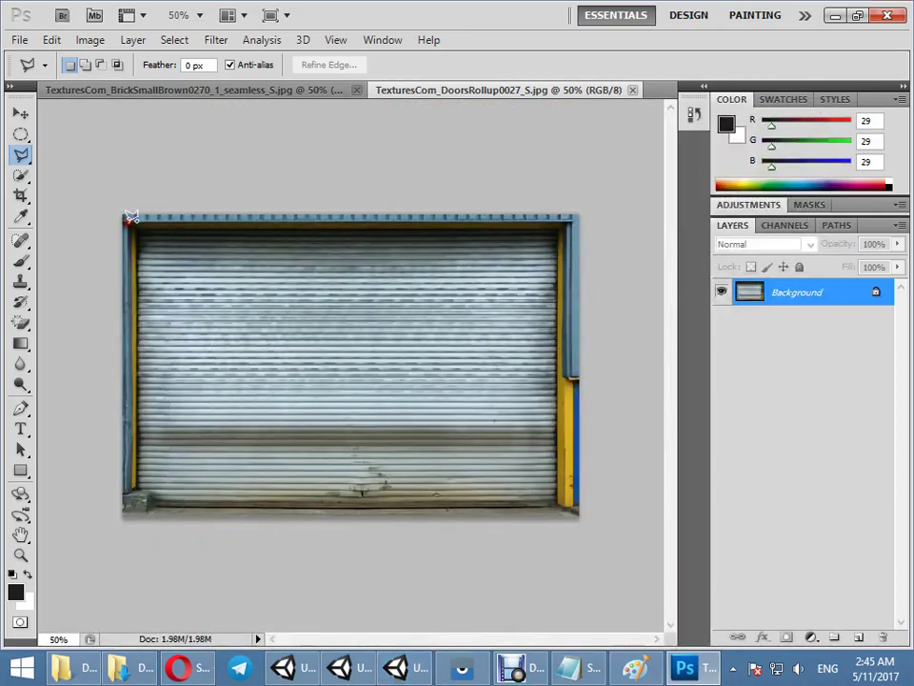
Step: Select the shutter with a polygonal selection and stretch it to fill the whole canvas
click(128, 218)
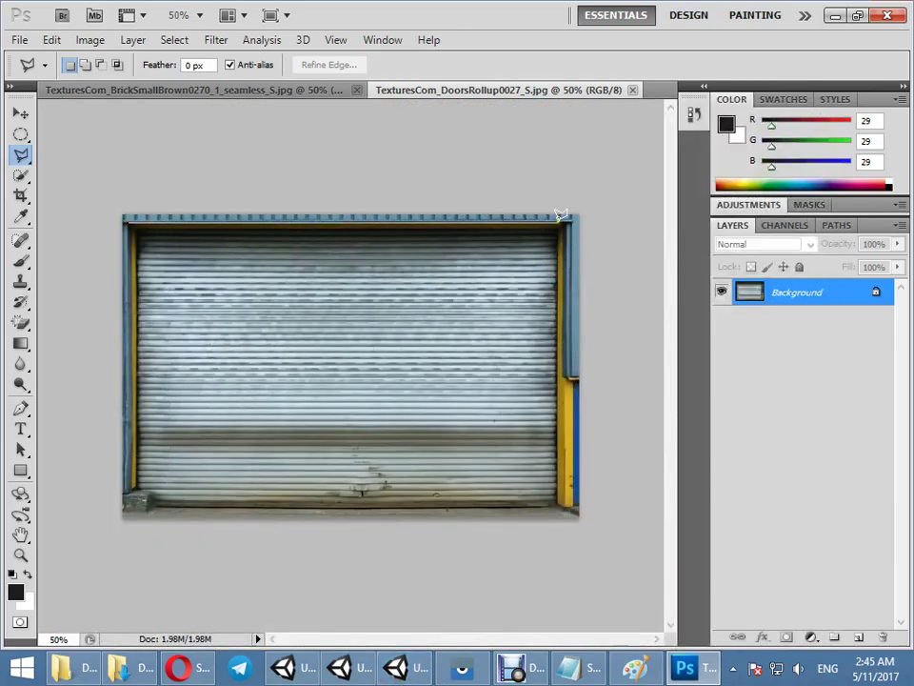
click(563, 499)
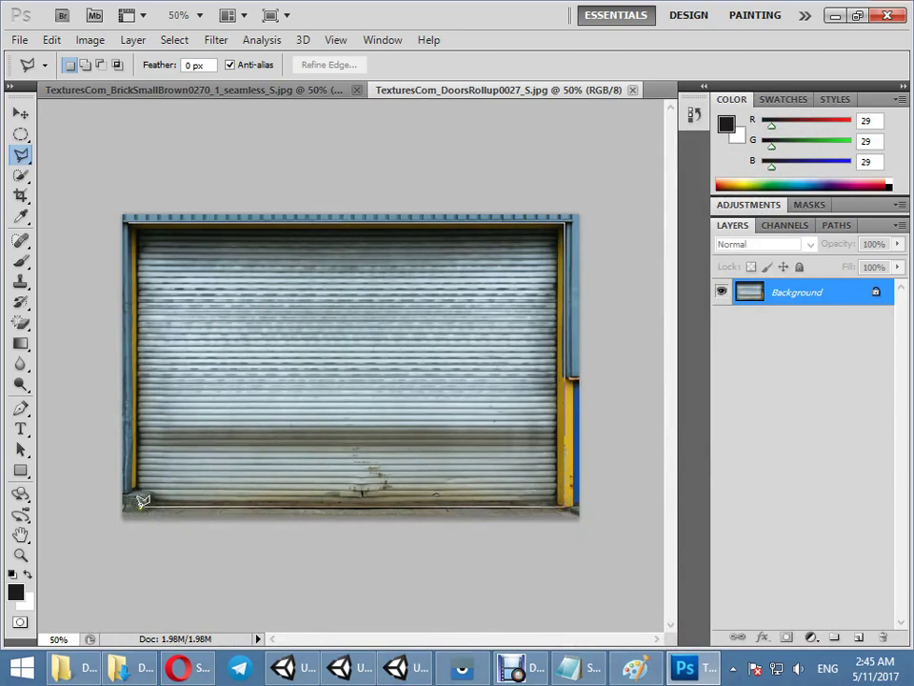
click(133, 501)
click(125, 216)
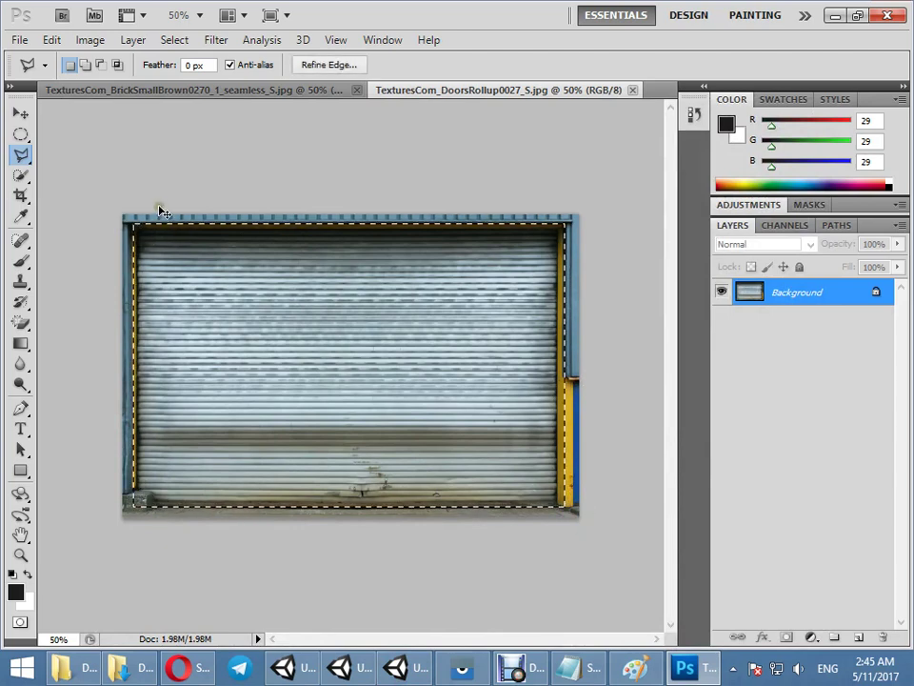
key(ctrl+t)
drag(129, 218, 113, 214)
drag(565, 507, 579, 517)
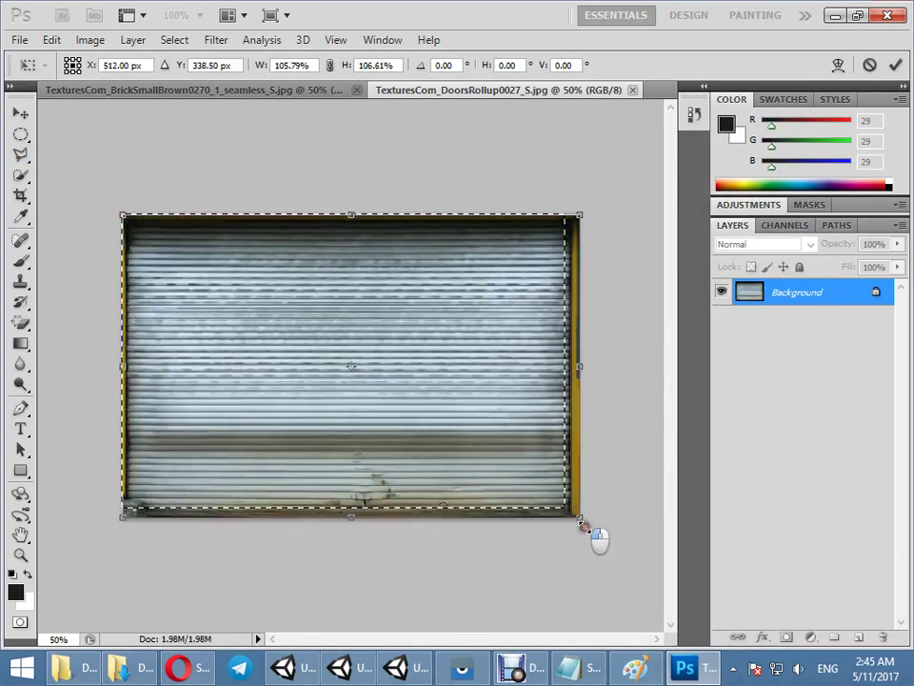
key(Return)
key(ctrl+d)
Step: Save the stretched texture as JPEG with the default quality and minimize Photoshop
key(ctrl+s)
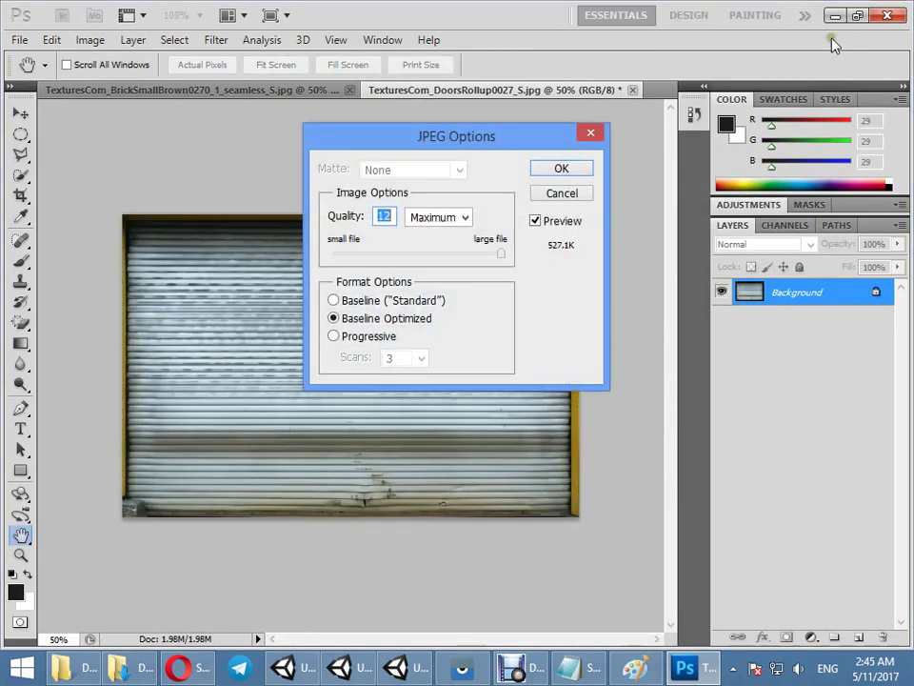
key(Return)
click(835, 17)
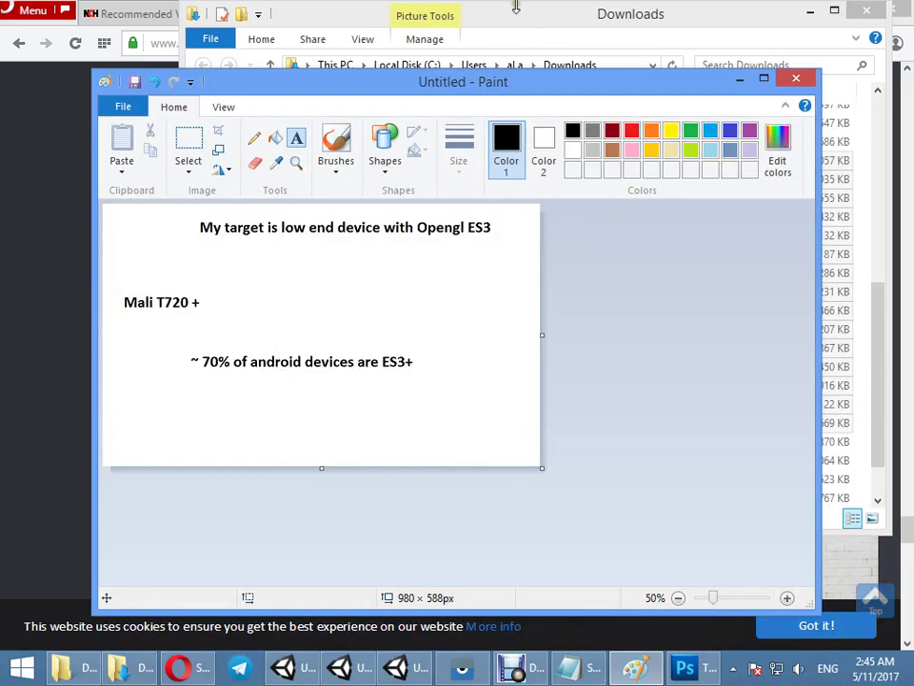
Step: Close Build Settings and the Interior Lighting and Car Parking projects without saving
click(405, 672)
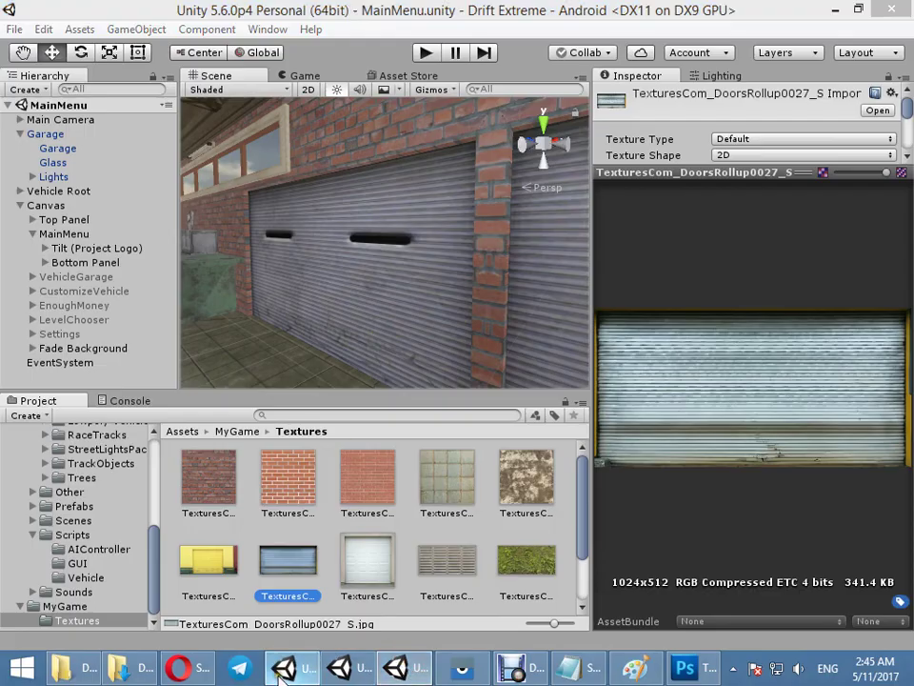
key(alt+Tab)
click(573, 20)
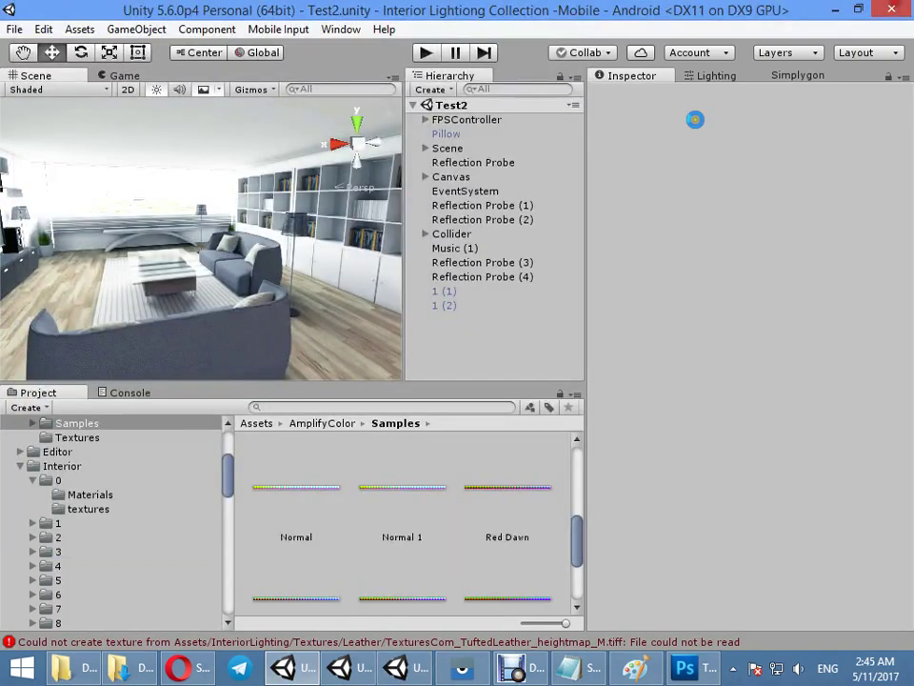
click(300, 667)
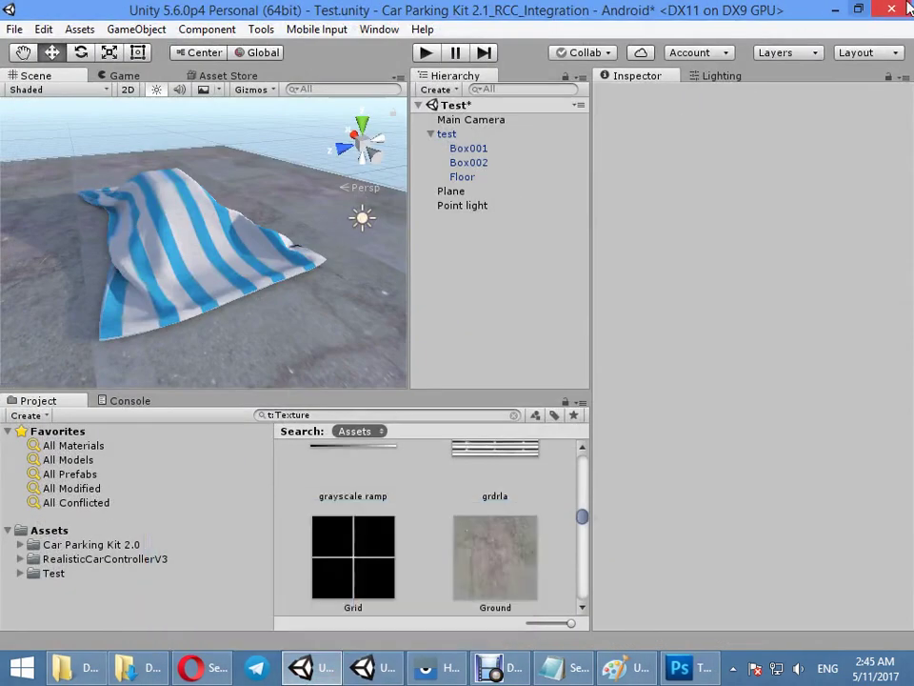
click(889, 10)
click(436, 371)
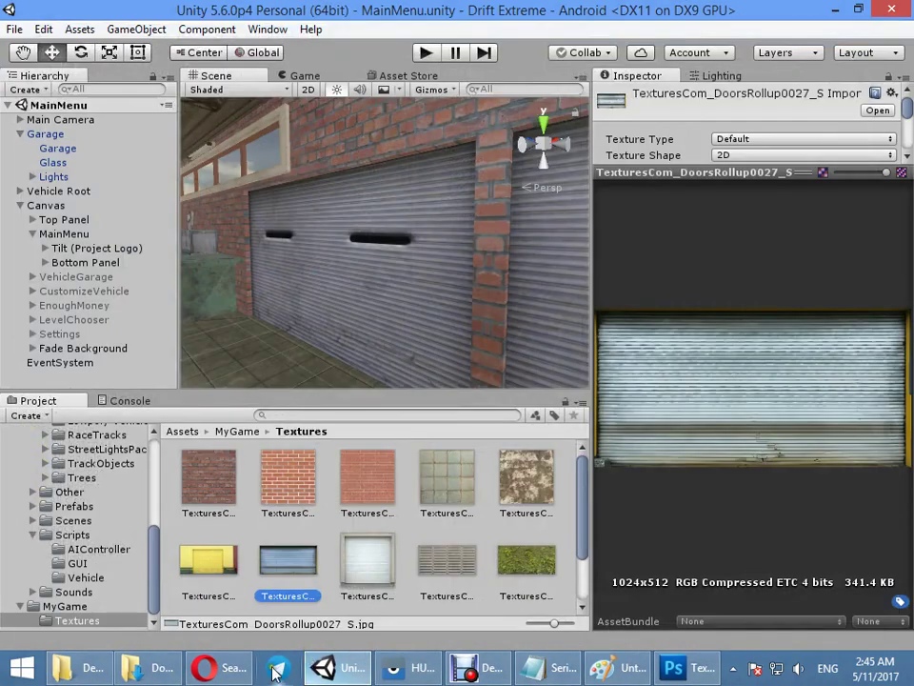
Step: Close both Explorer windows, the Opera browser and Notepad from the taskbar
right_click(148, 667)
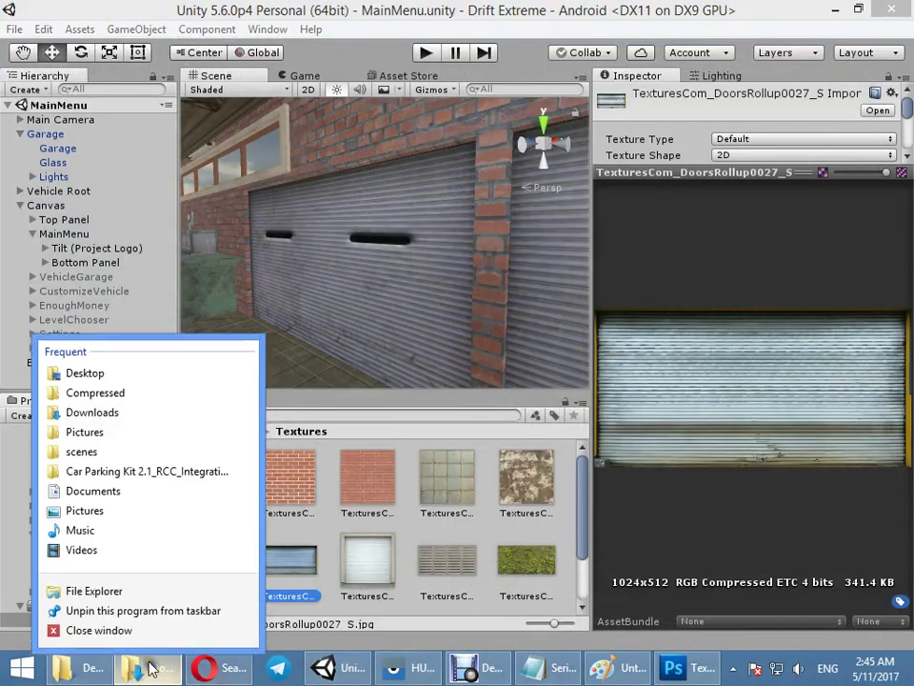
click(134, 618)
right_click(61, 667)
click(69, 619)
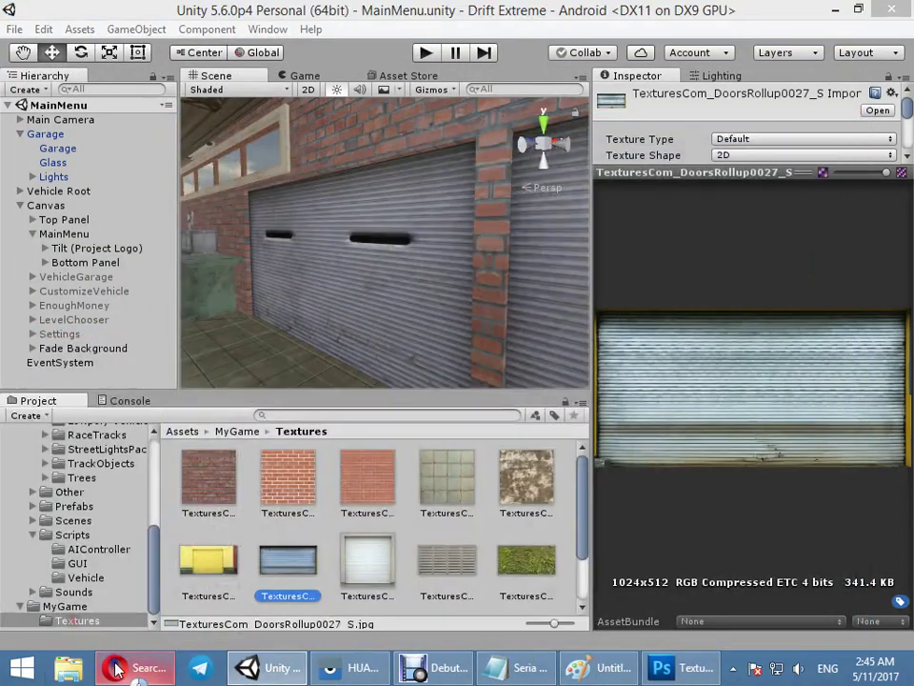
right_click(143, 666)
click(118, 621)
right_click(505, 664)
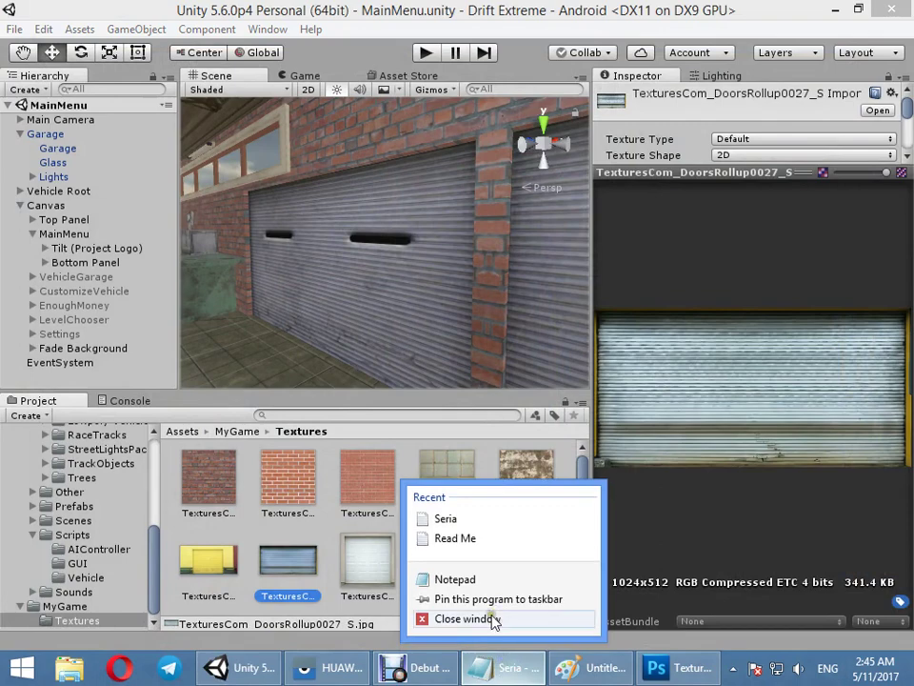
click(489, 621)
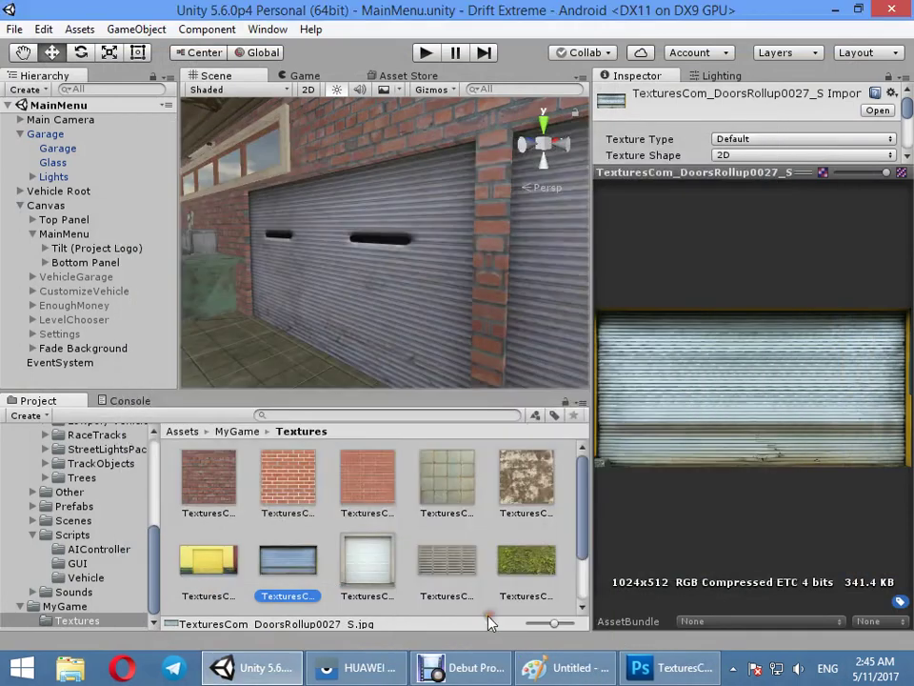
Step: Leave Photoshop and Paint open and return to the Drift Extreme garage scene
right_click(678, 668)
click(672, 620)
right_click(570, 667)
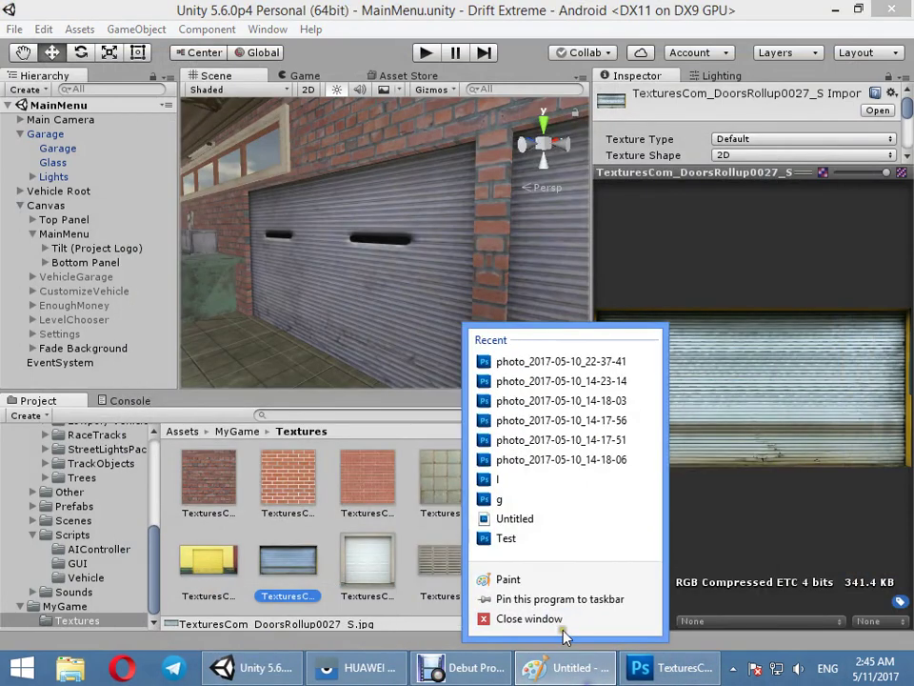
click(534, 593)
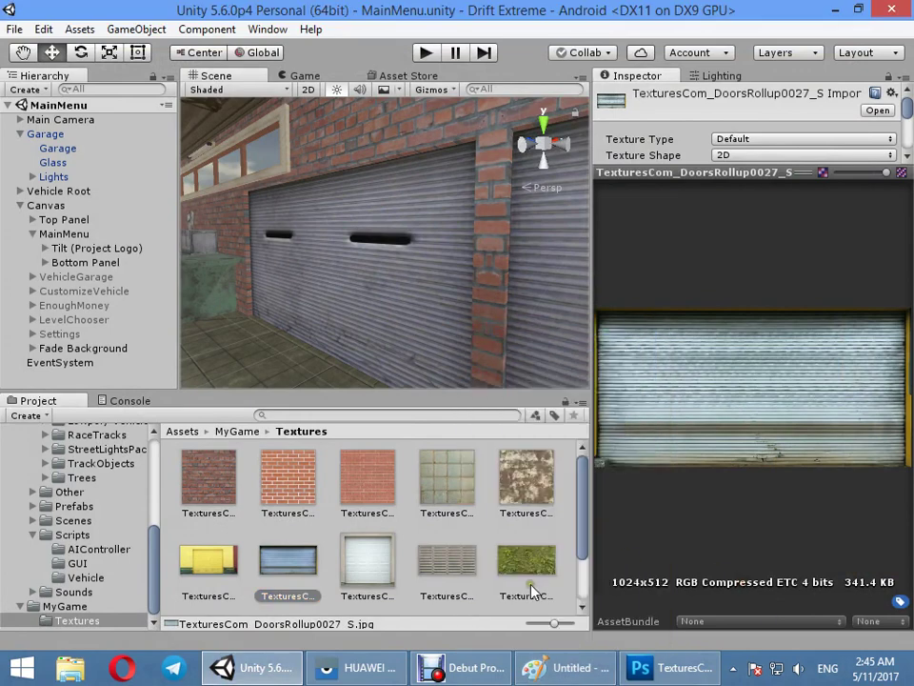
click(440, 358)
Step: Select the Garage mesh and assign a texture to Mat 3's Albedo
click(445, 296)
click(569, 335)
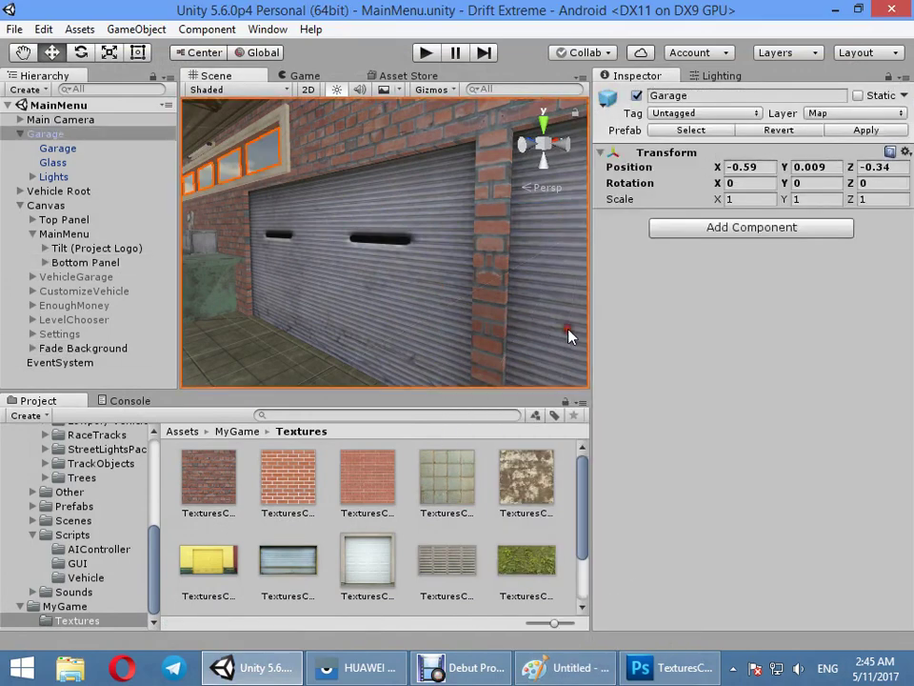
click(568, 335)
scroll(647, 495, down, 5)
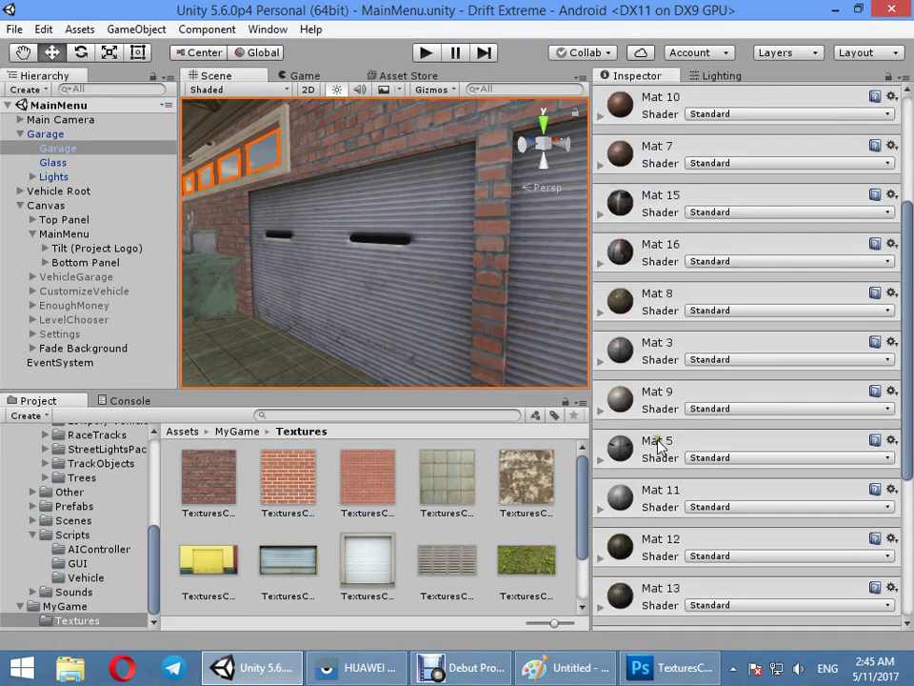
click(667, 362)
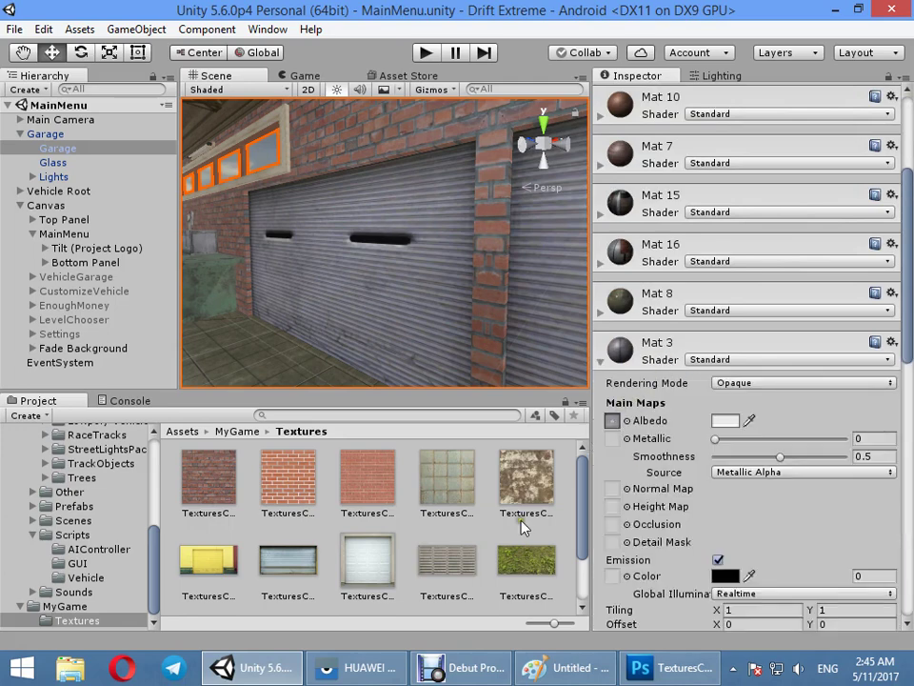
drag(311, 568, 611, 436)
click(643, 340)
Step: Inspect Mat 5's material, then fly the Scene camera close to the shutter door
click(654, 464)
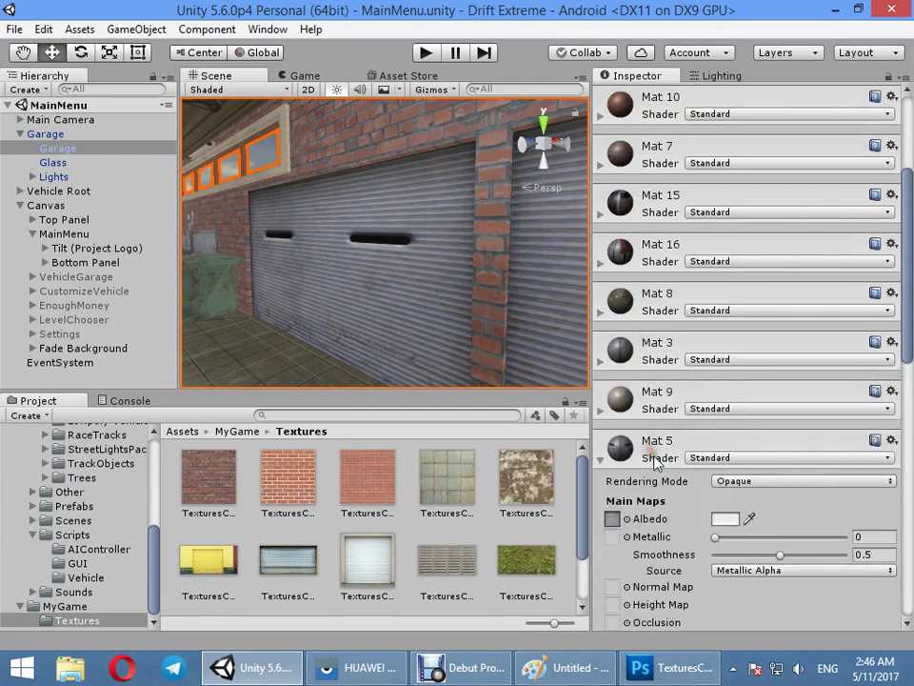
click(525, 486)
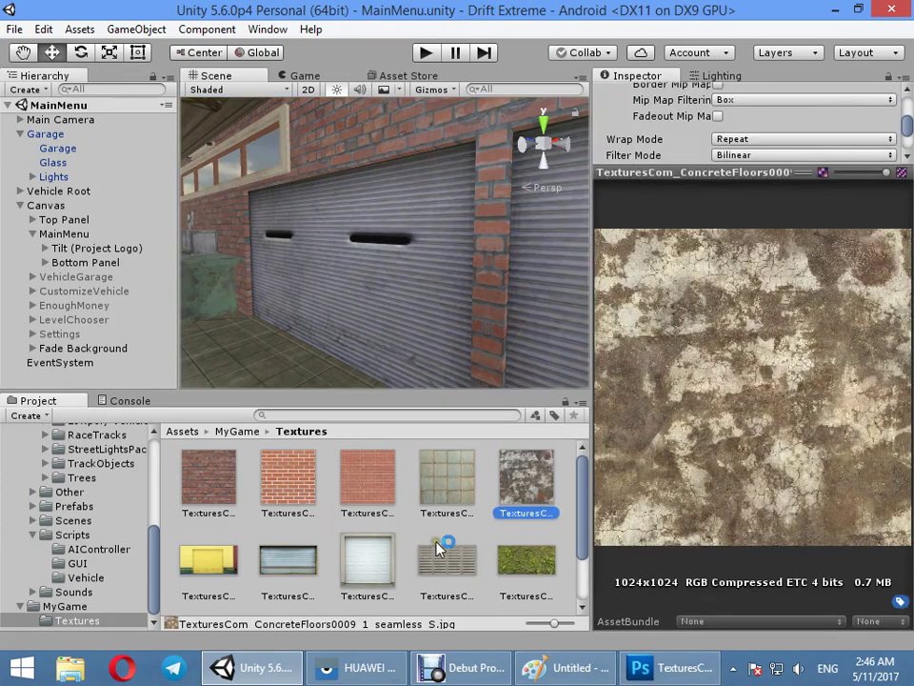
key(ctrl+z)
scroll(638, 519, down, 5)
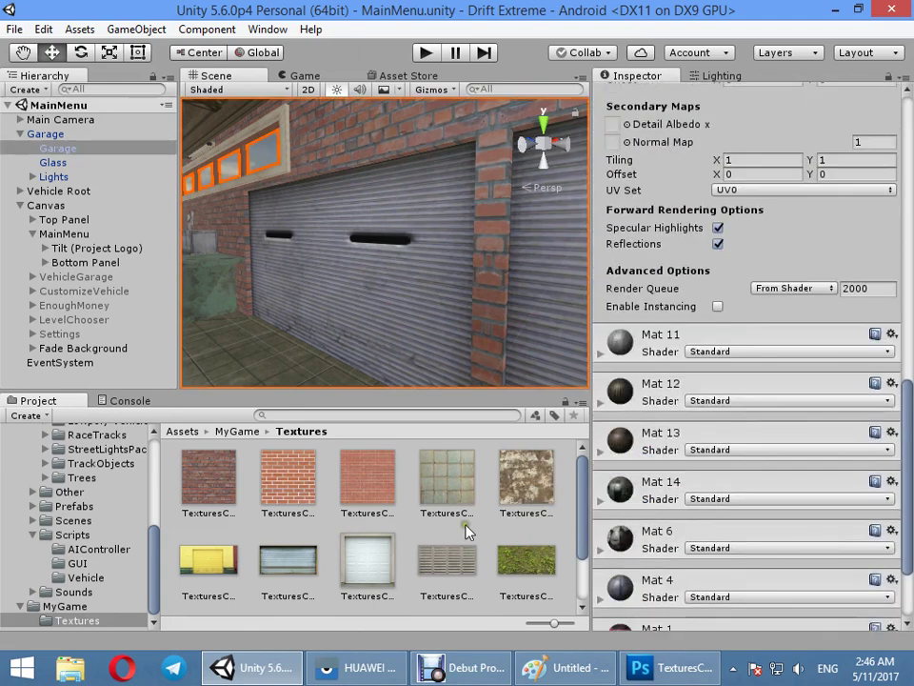
scroll(632, 167, up, 2)
scroll(619, 143, up, 2)
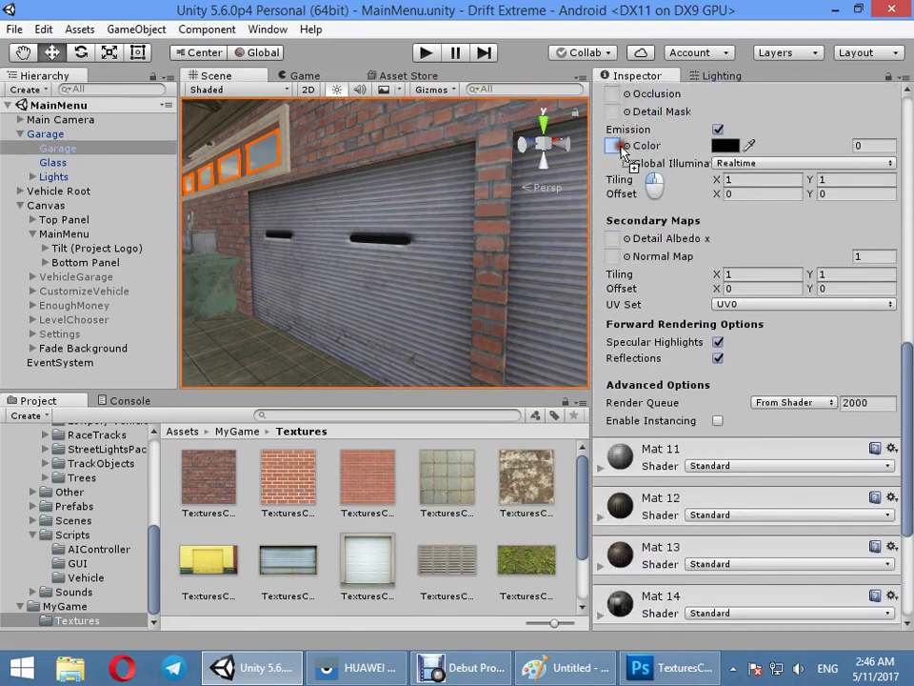
scroll(615, 115, up, 1)
scroll(606, 110, up, 4)
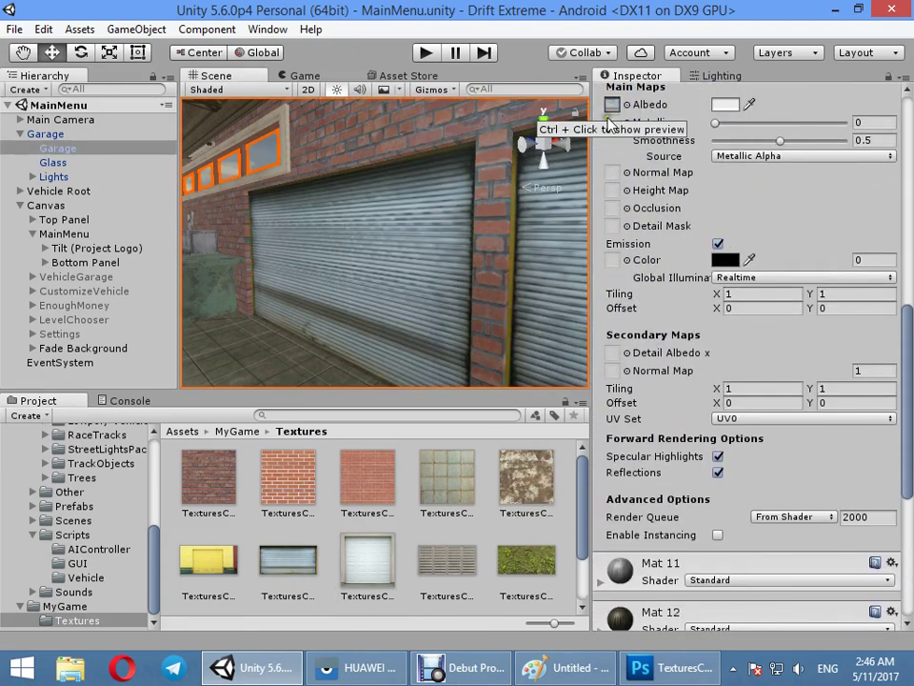
mouse_move(453, 264)
right_down()
mouse_move(374, 302)
mouse_move(409, 316)
mouse_move(494, 308)
mouse_move(425, 334)
mouse_move(489, 368)
mouse_move(470, 368)
mouse_move(490, 337)
right_up()
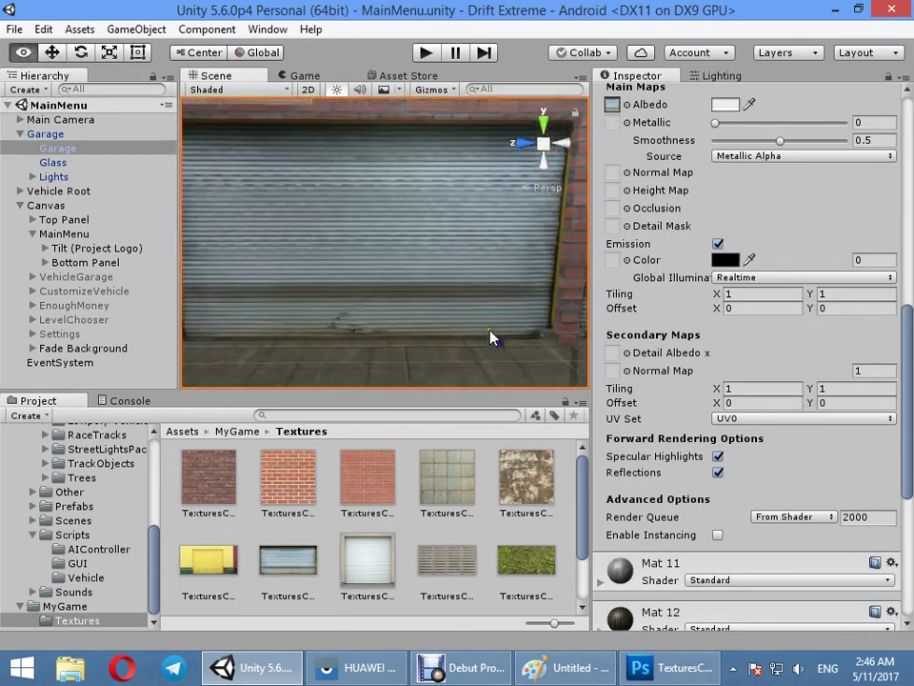
Step: Open the rolling-door texture in Photoshop, type 'Hello Unity' and centre it on the shutter
double_click(304, 566)
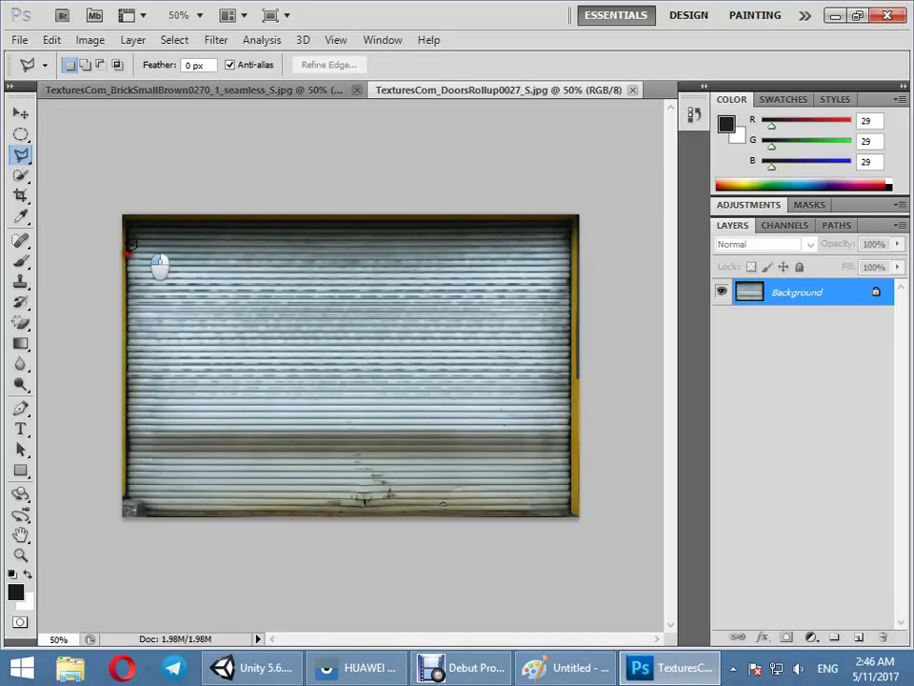
click(21, 430)
click(225, 344)
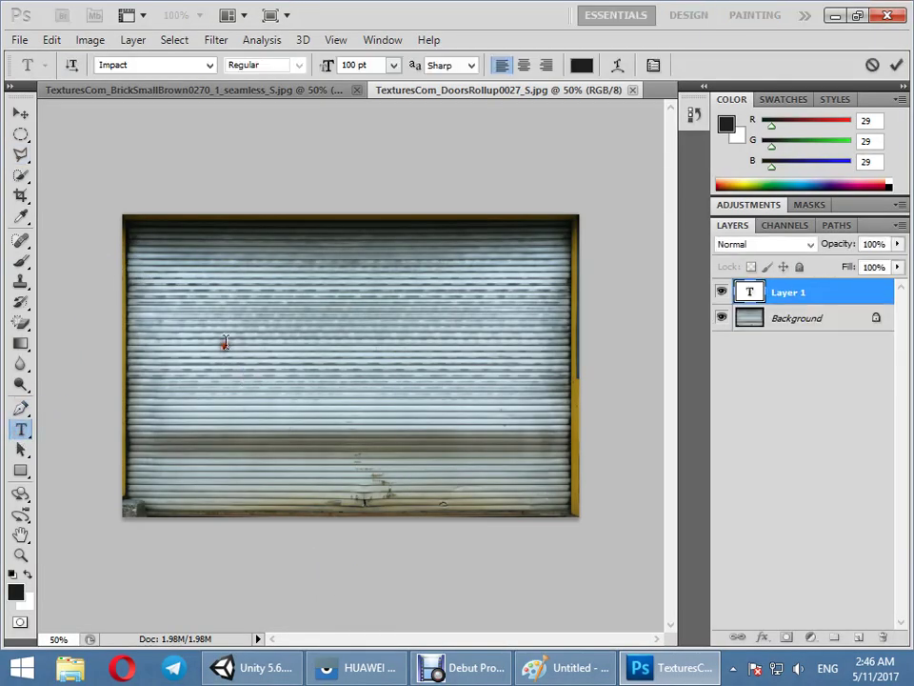
text(Hello)
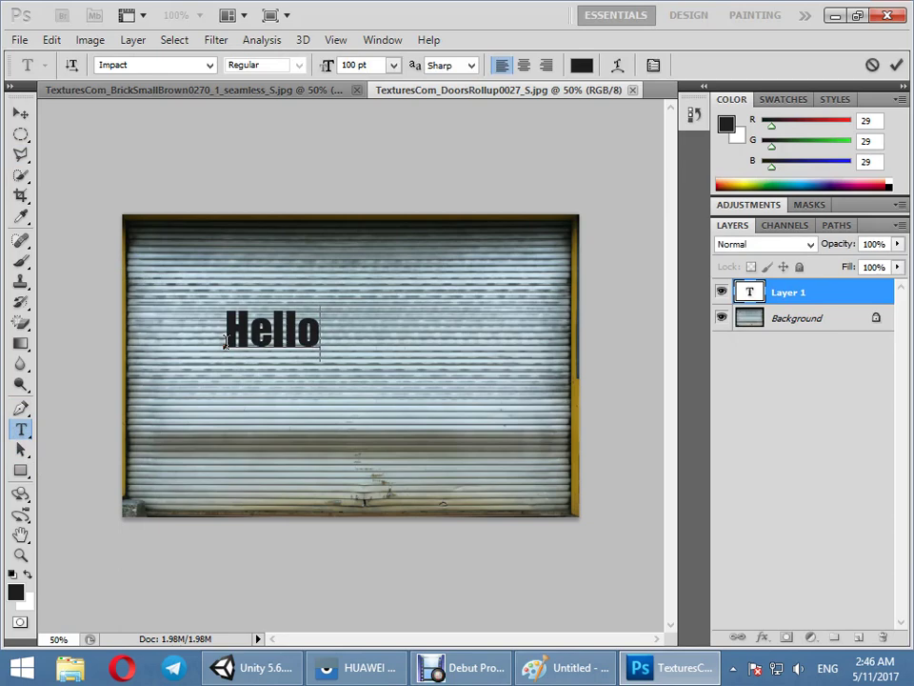
text( Unity)
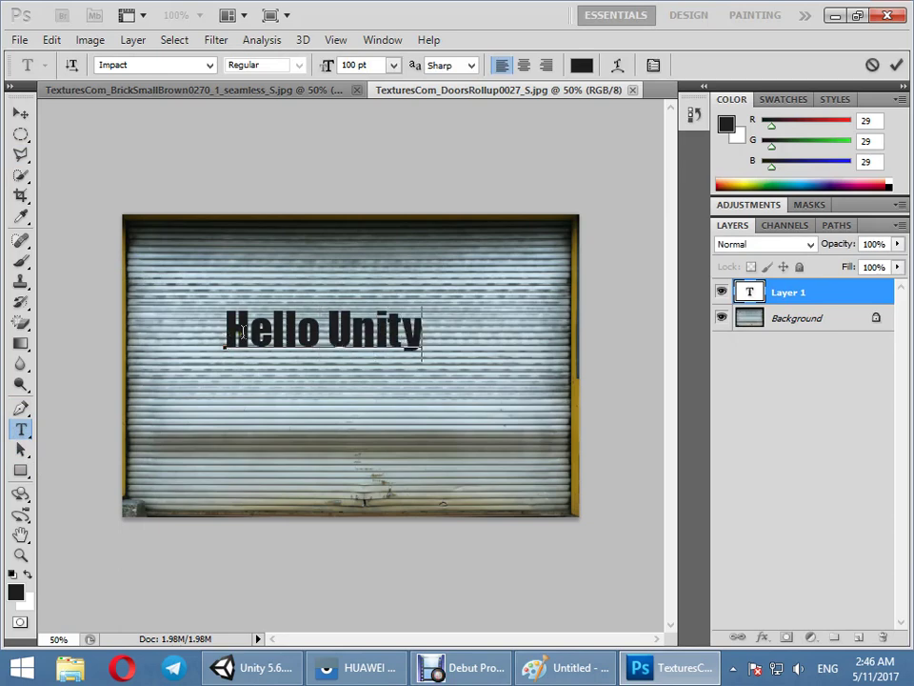
drag(519, 405, 539, 436)
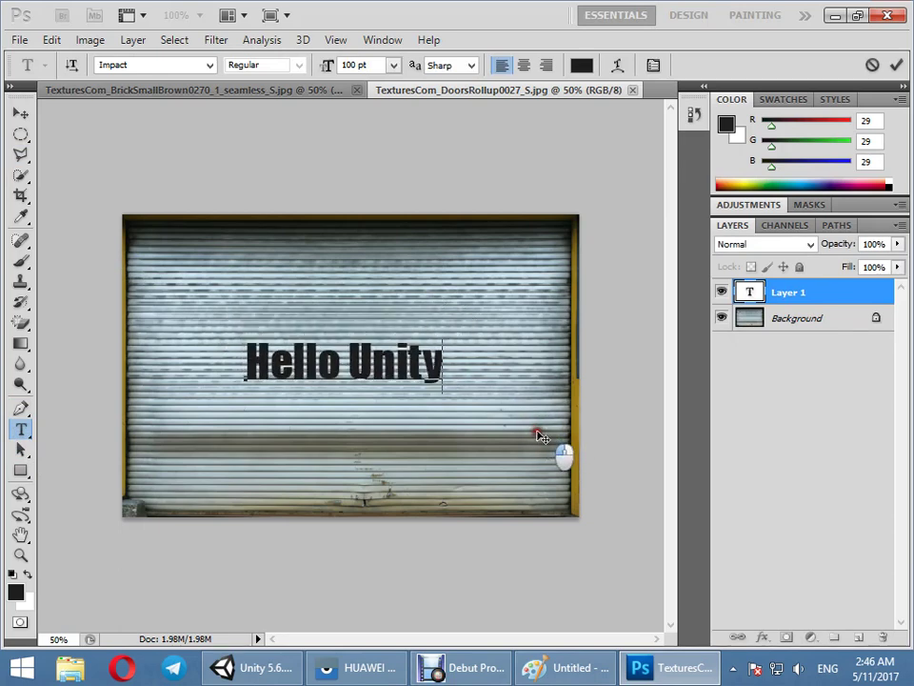
Step: Add a white Outer Glow to the text with Size 84, Spread 18 and higher opacity
click(873, 295)
double_click(873, 295)
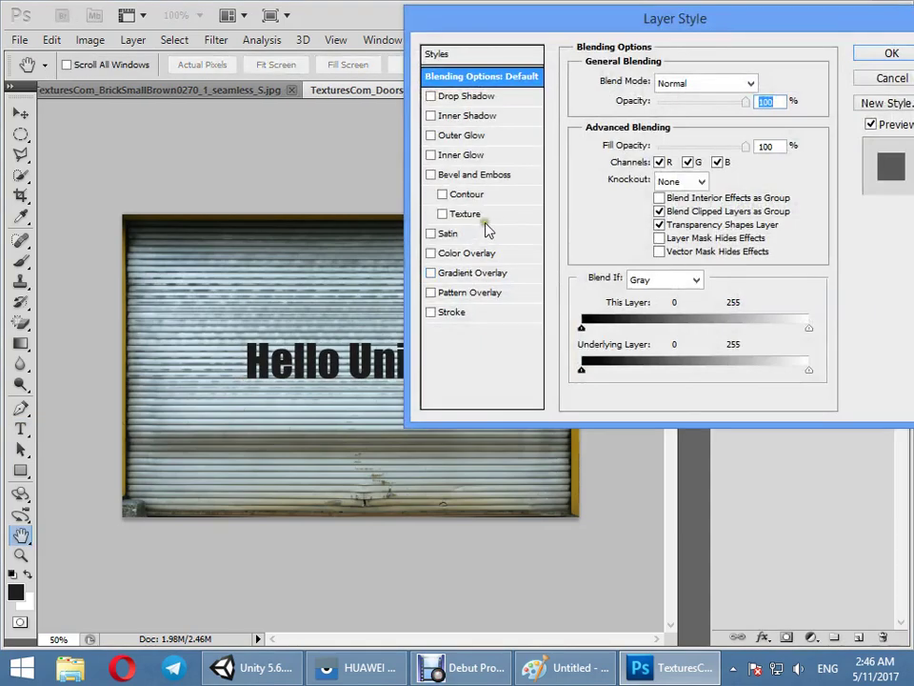
click(432, 137)
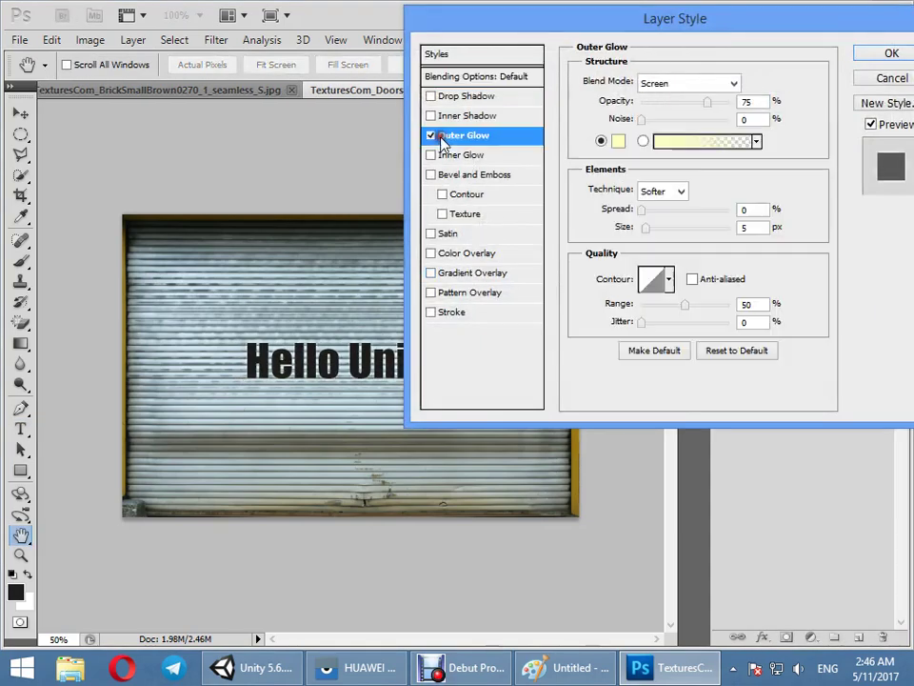
click(663, 145)
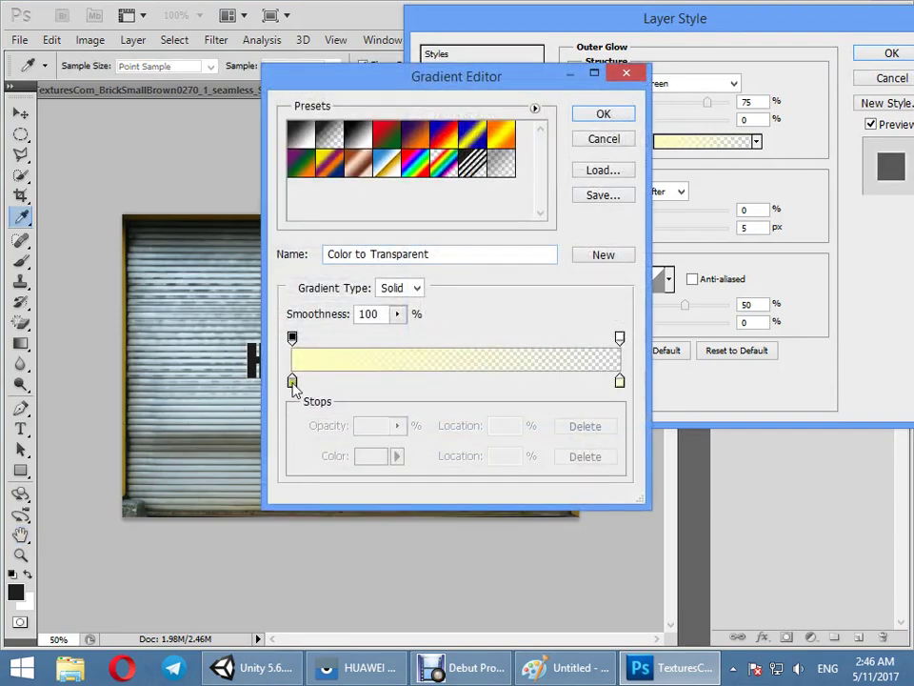
double_click(293, 382)
click(617, 138)
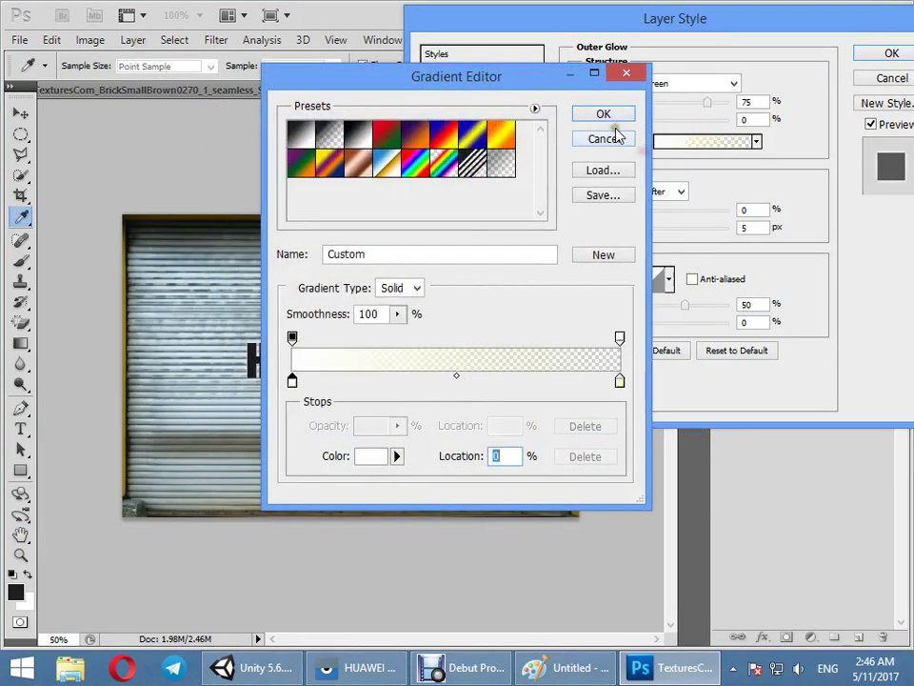
click(617, 138)
mouse_move(646, 228)
mouse_down()
mouse_move(664, 230)
mouse_move(659, 217)
mouse_up()
click(646, 210)
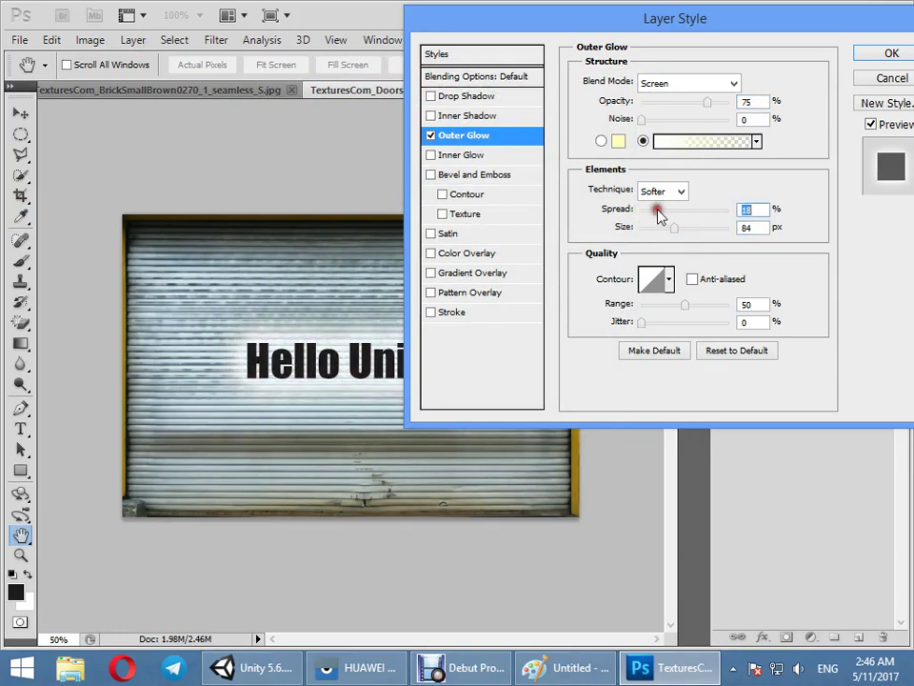
drag(707, 102, 721, 107)
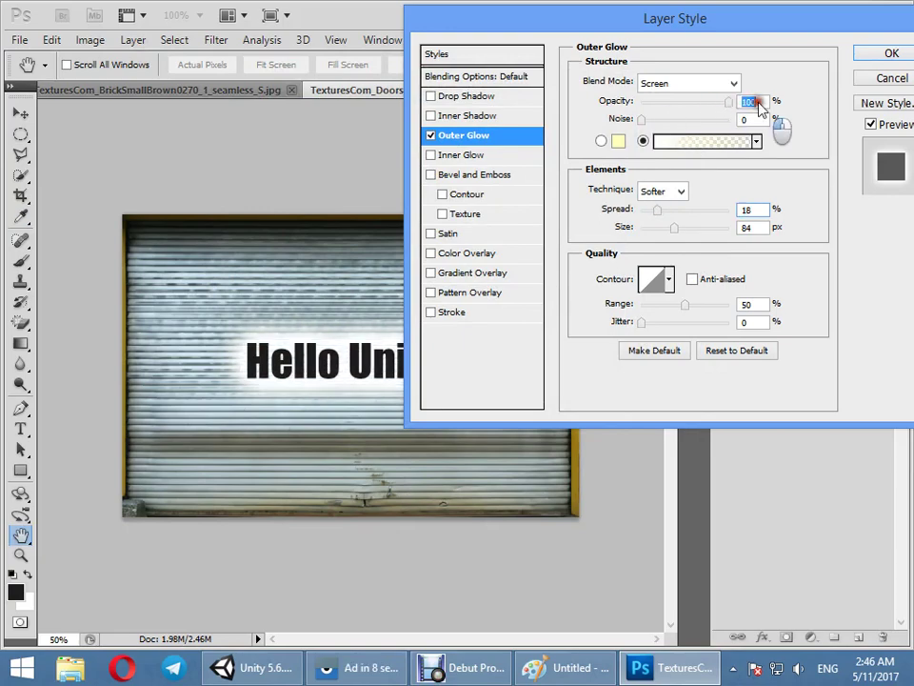
click(889, 55)
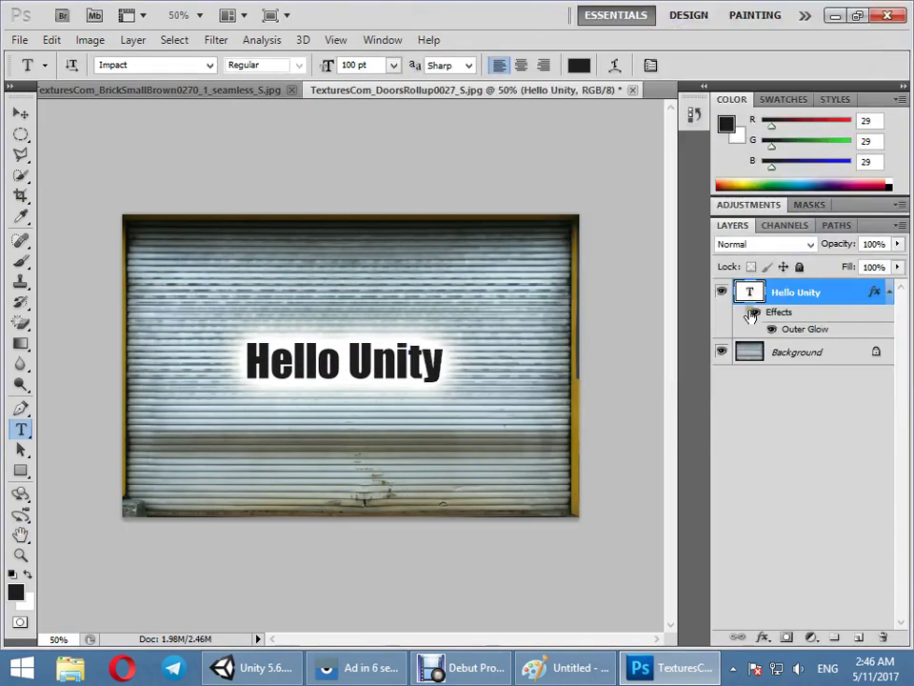
Step: Add a yellow Color Overlay (ffff00) to the Hello Unity text
double_click(839, 295)
click(479, 255)
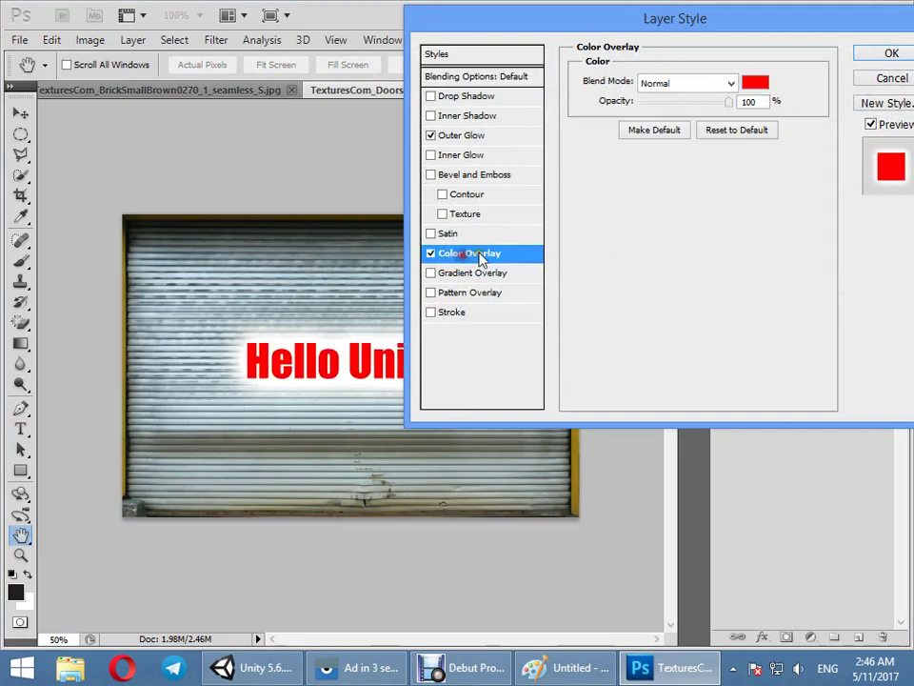
click(755, 83)
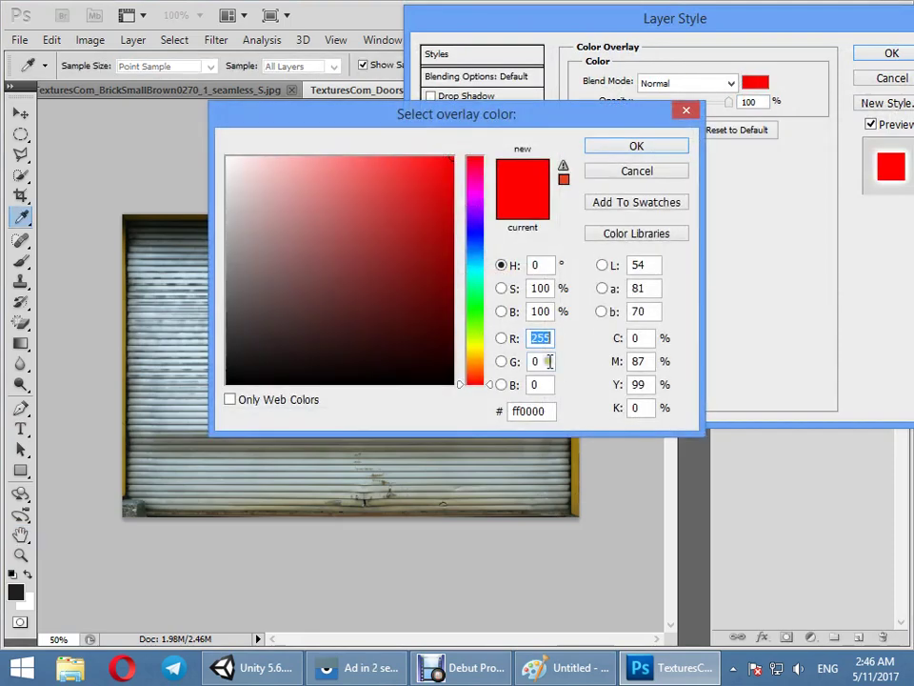
text(255)
key(Return)
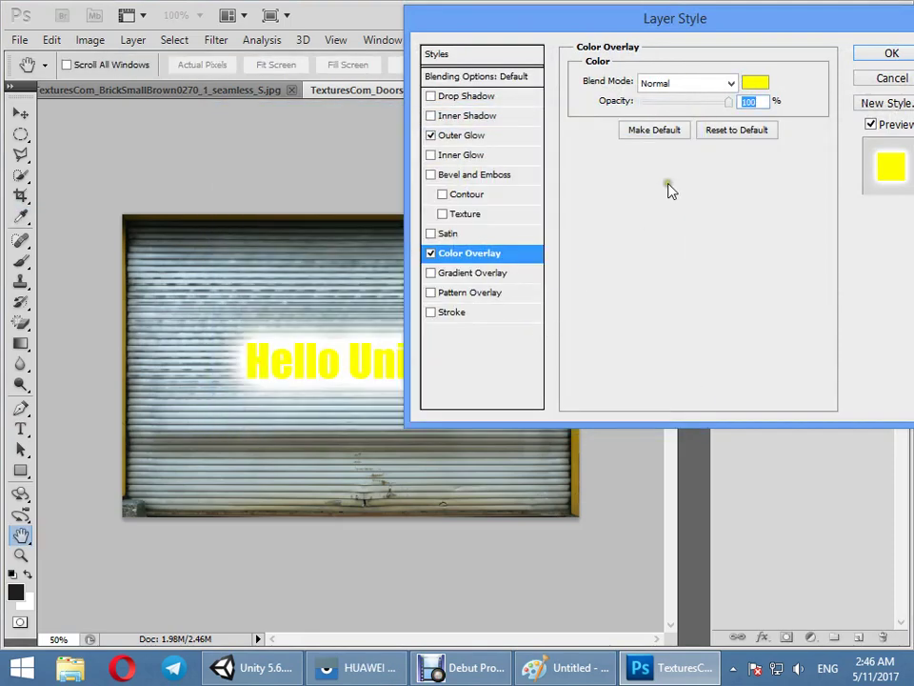
click(752, 86)
click(230, 158)
click(605, 143)
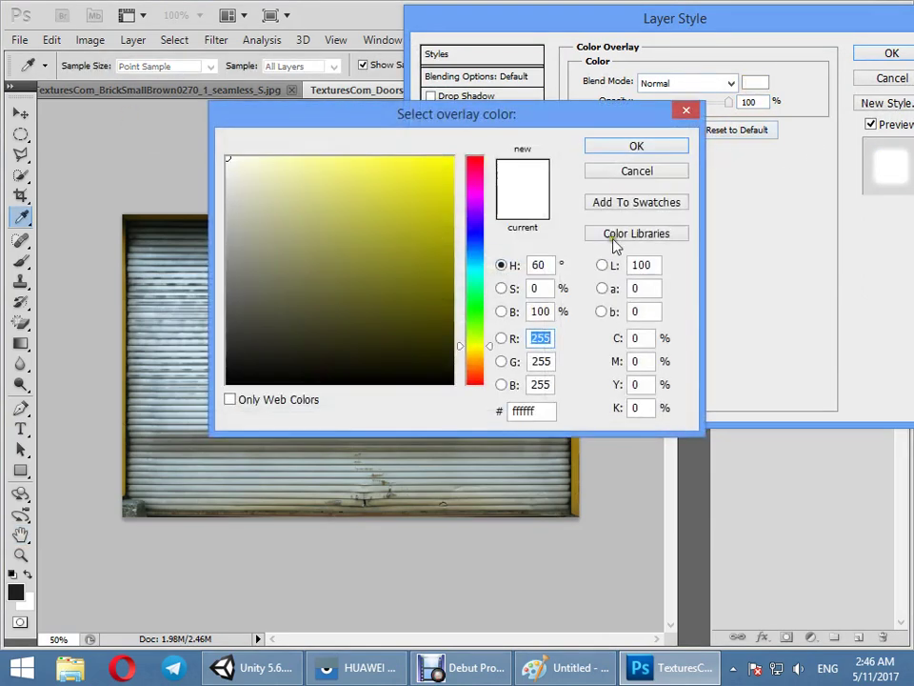
text(0)
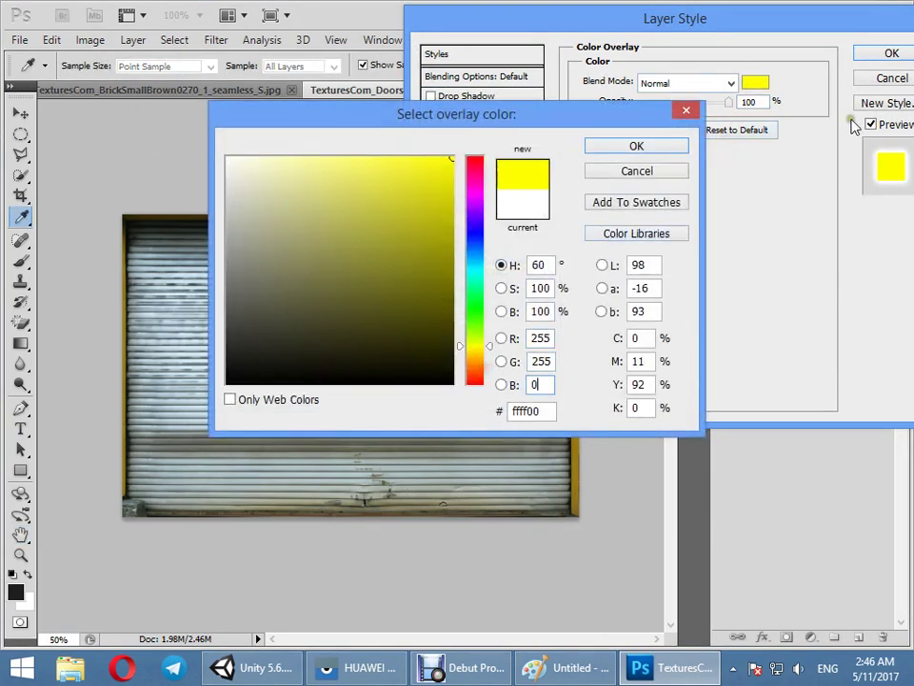
click(657, 144)
key(Return)
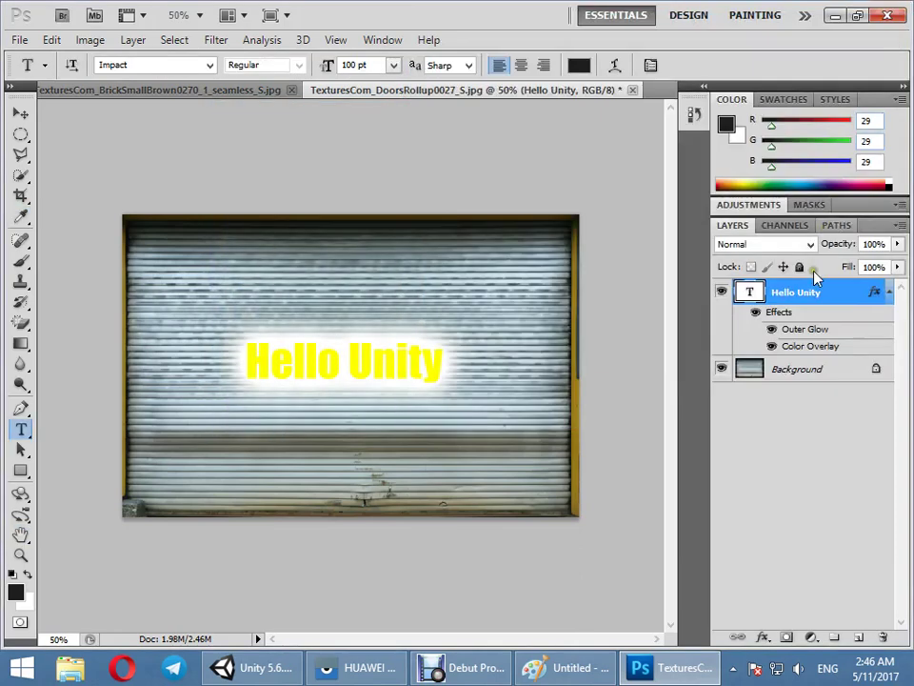
Step: Try a blend mode on the text layer and try moving the door background above it
click(790, 244)
click(789, 265)
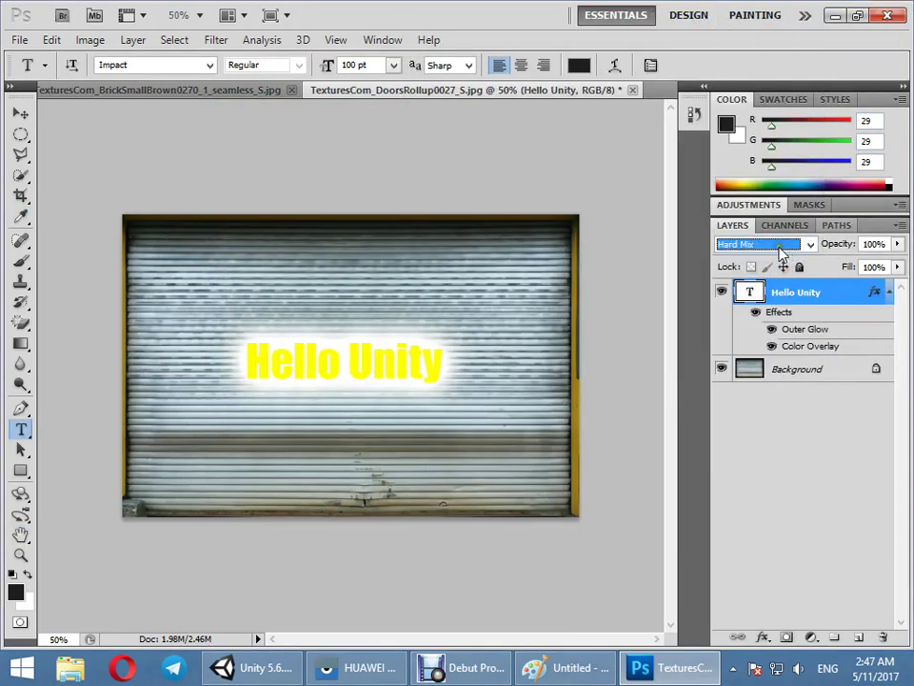
scroll(774, 245, up, 5)
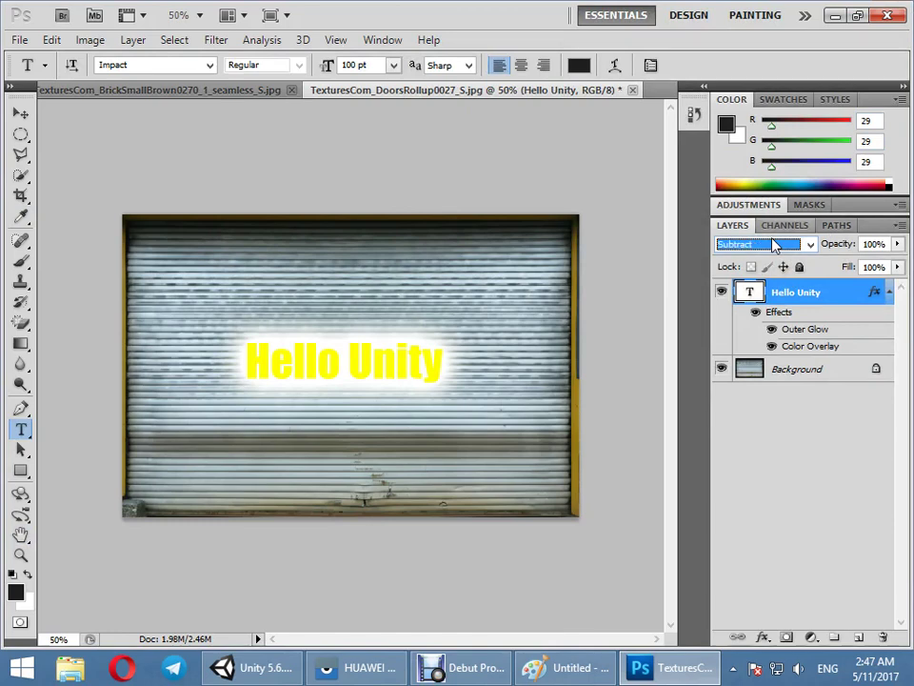
click(830, 372)
click(811, 294)
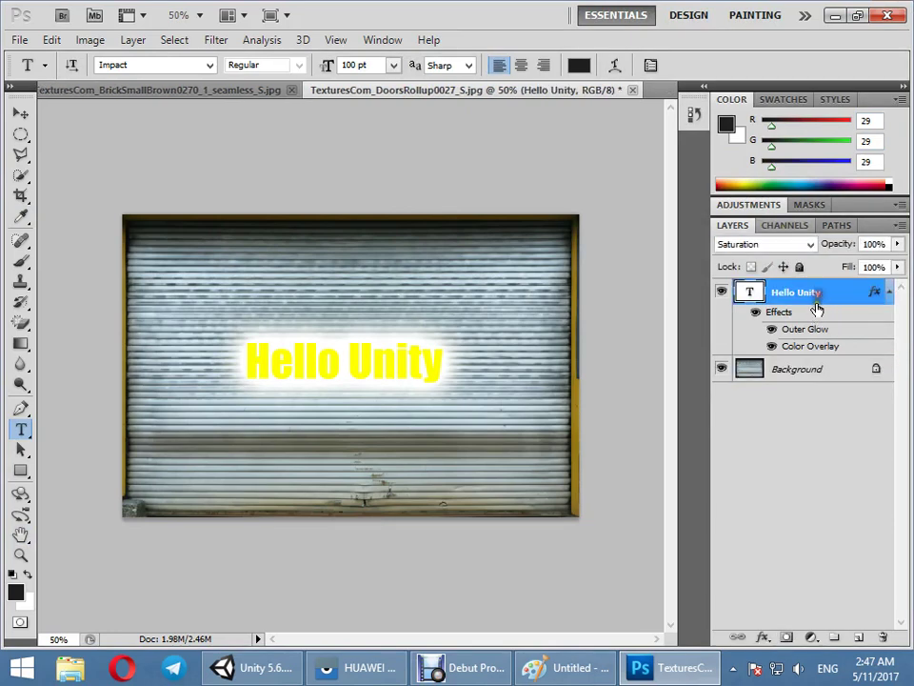
mouse_move(791, 373)
mouse_down()
mouse_move(808, 307)
mouse_move(802, 376)
mouse_up()
Step: Cut the door image from the Background, delete that layer and paste it into new Layer 1
key(ctrl+a)
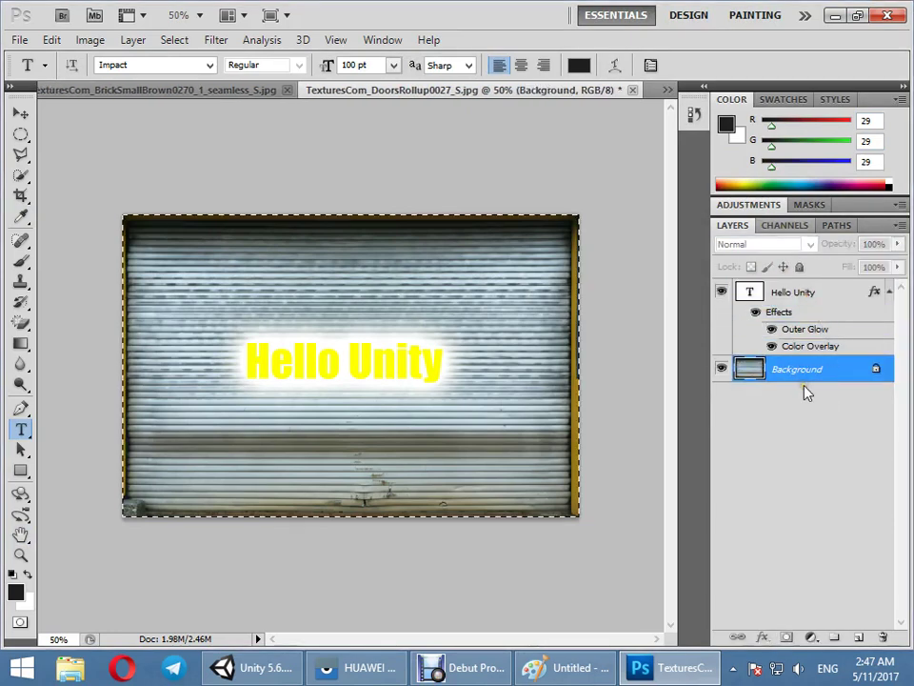
key(Delete)
click(883, 637)
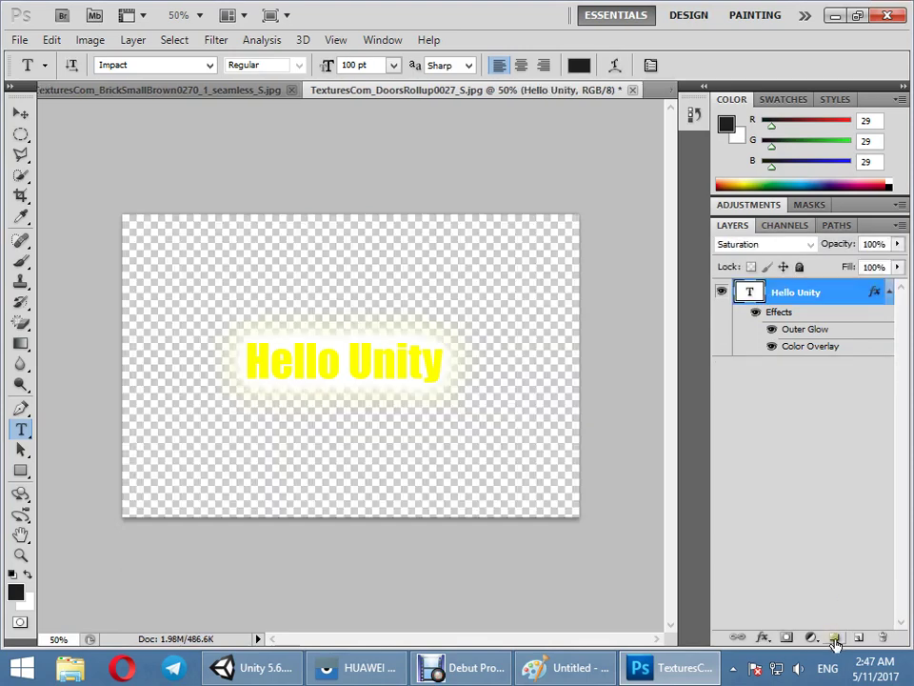
click(858, 636)
key(ctrl+v)
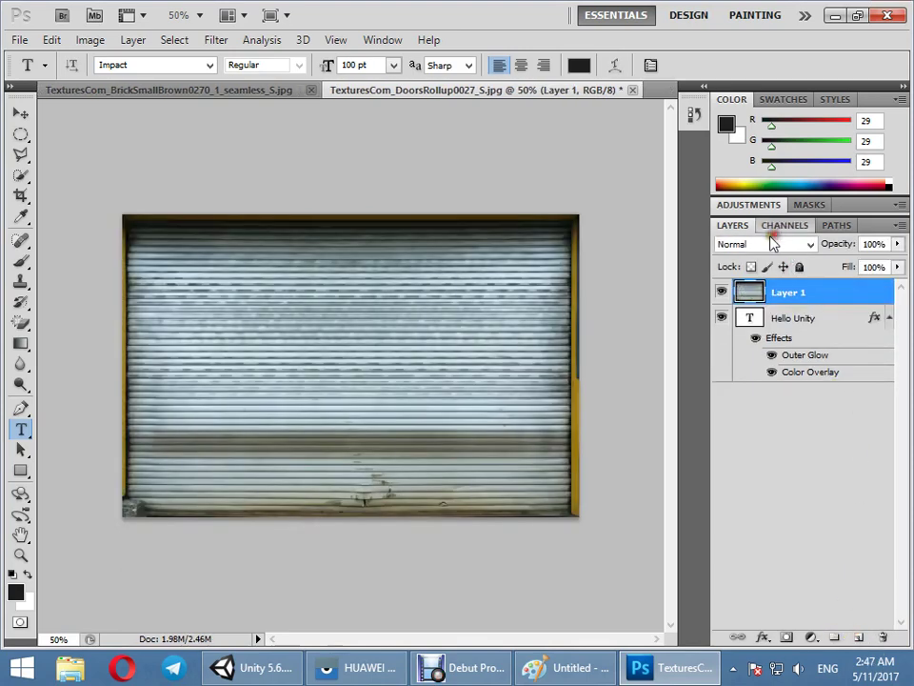
Step: Set Layer 1's blend mode to Luminosity so the text shows through
click(772, 244)
click(774, 271)
scroll(764, 246, down, 1)
scroll(765, 246, down, 2)
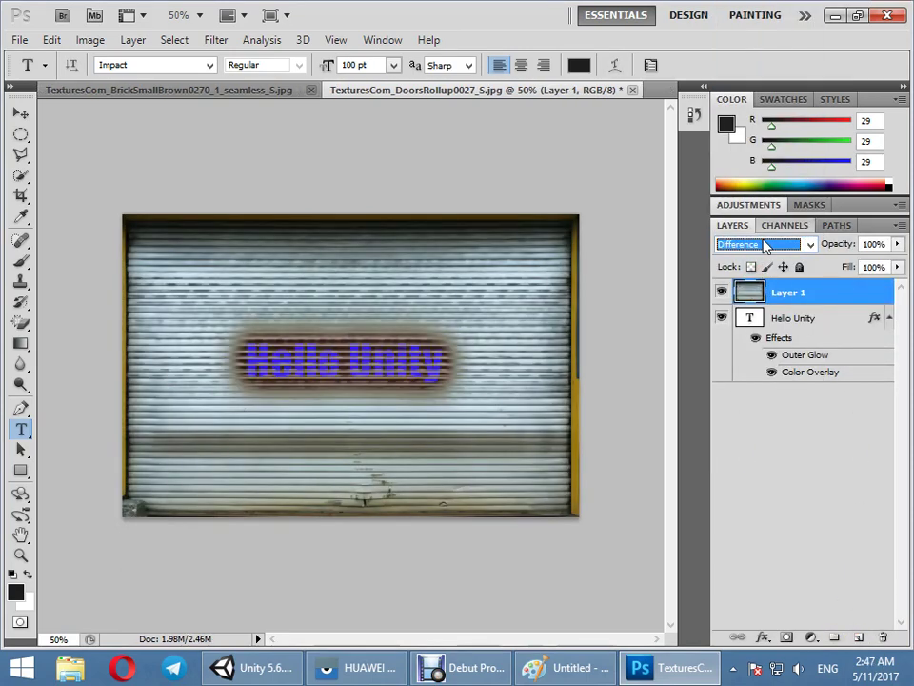
scroll(764, 245, down, 2)
scroll(764, 246, down, 2)
scroll(765, 246, down, 1)
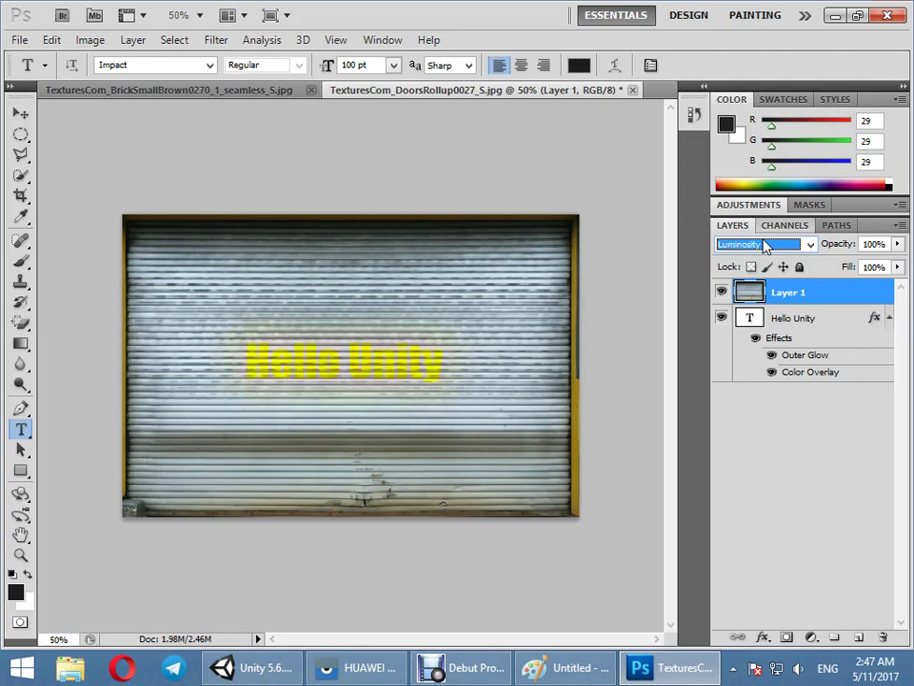
Step: Change the Hello Unity Color Overlay to orange (ff8a00)
double_click(823, 317)
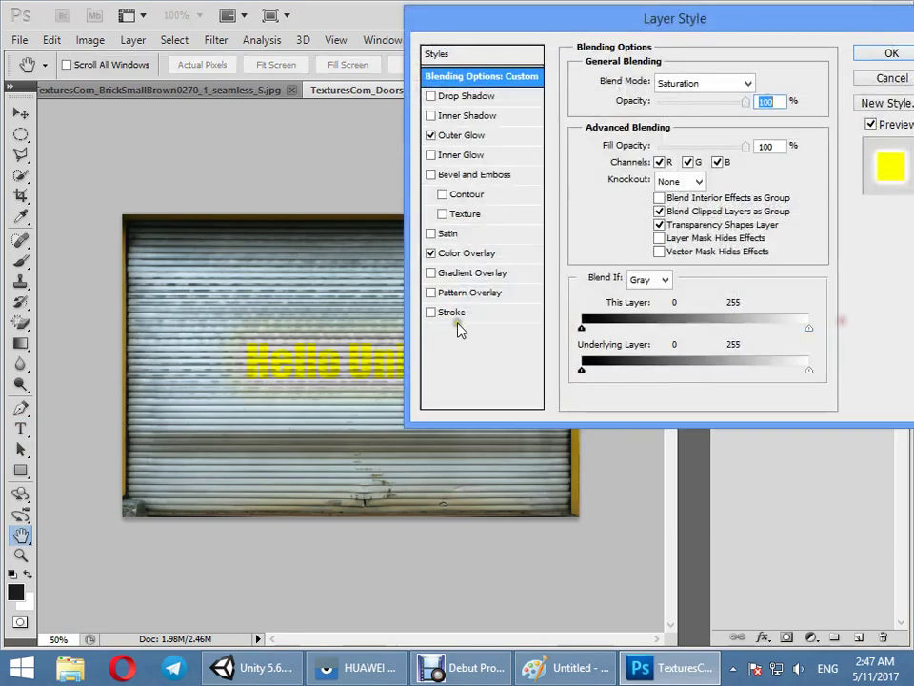
click(469, 256)
click(752, 85)
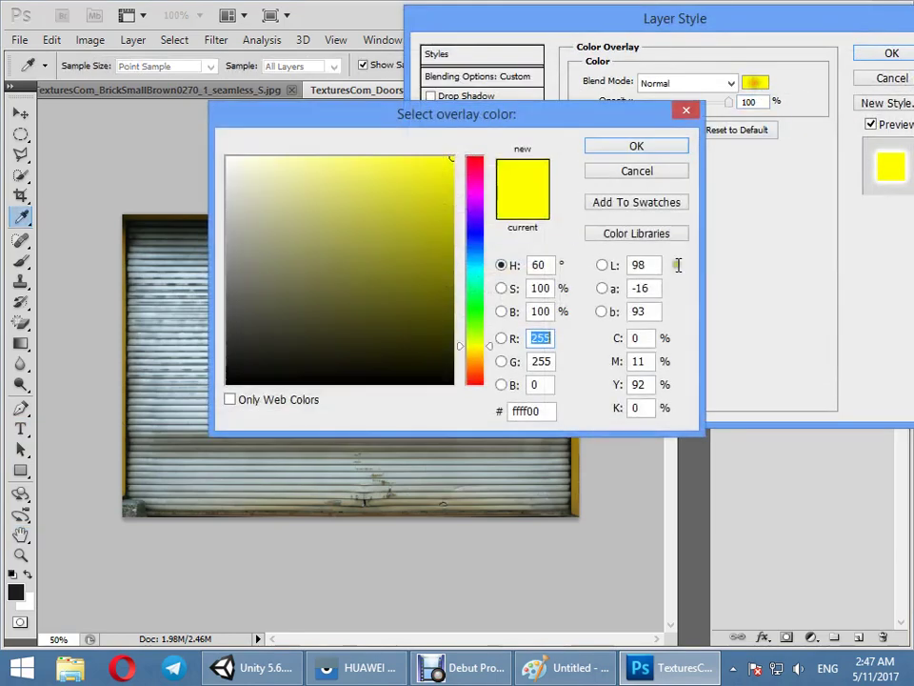
click(478, 363)
drag(390, 120, 585, 49)
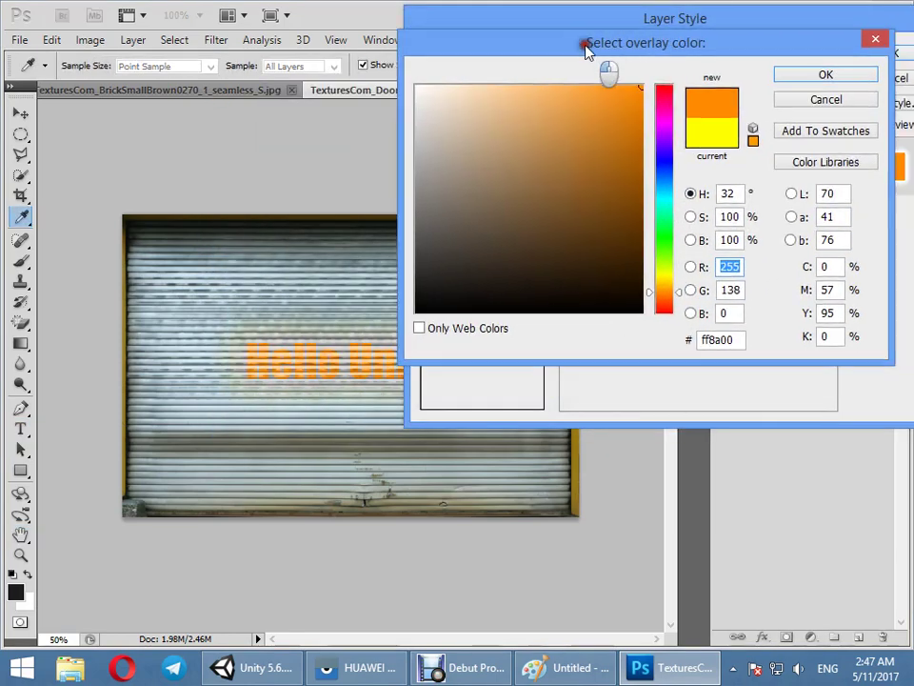
click(798, 76)
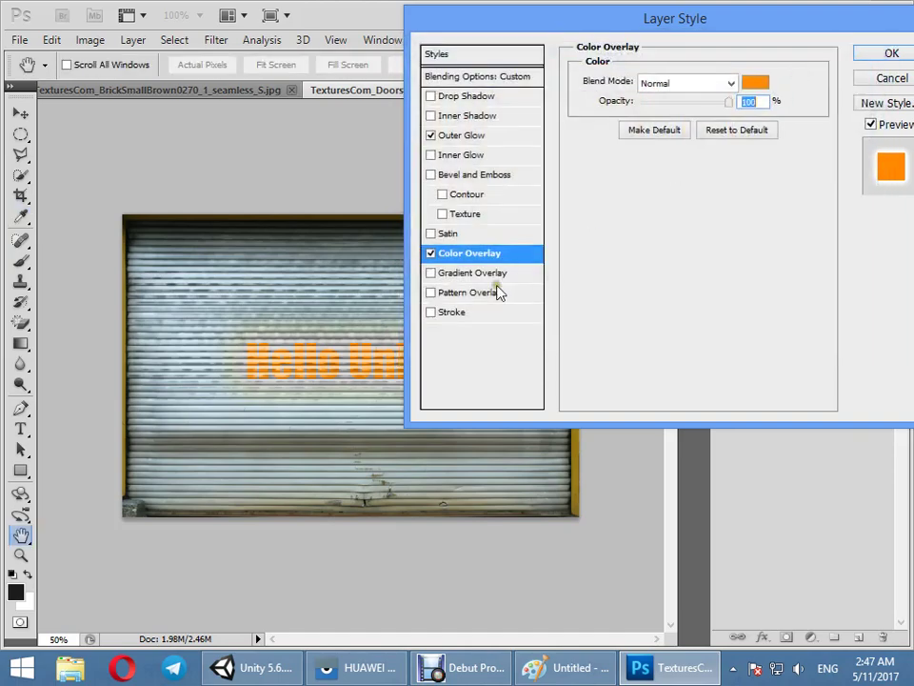
Step: Add a black 10 px Stroke around the text and apply the layer styles
click(454, 314)
click(619, 194)
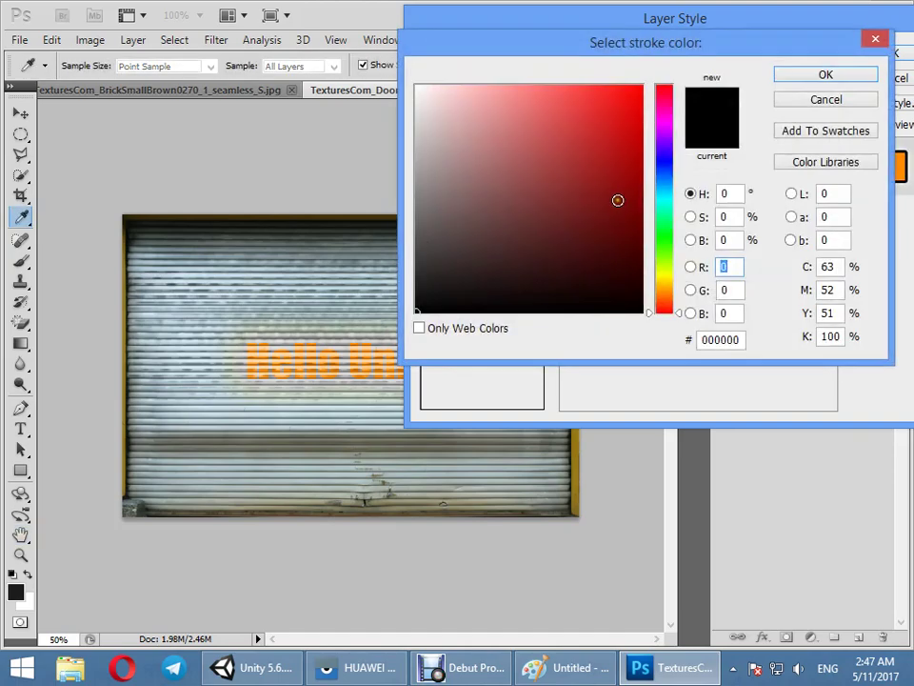
click(830, 79)
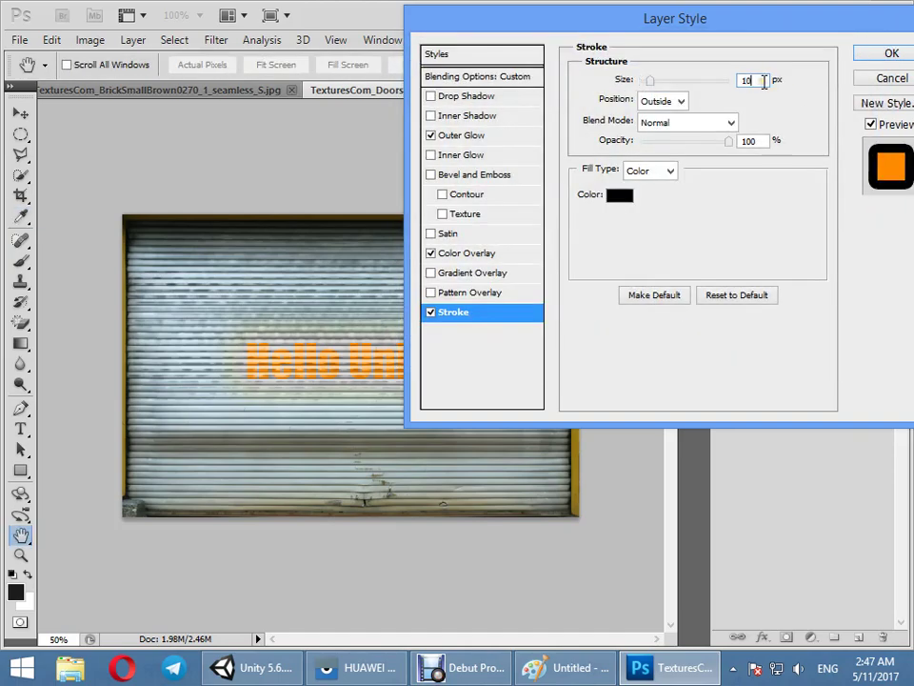
click(891, 54)
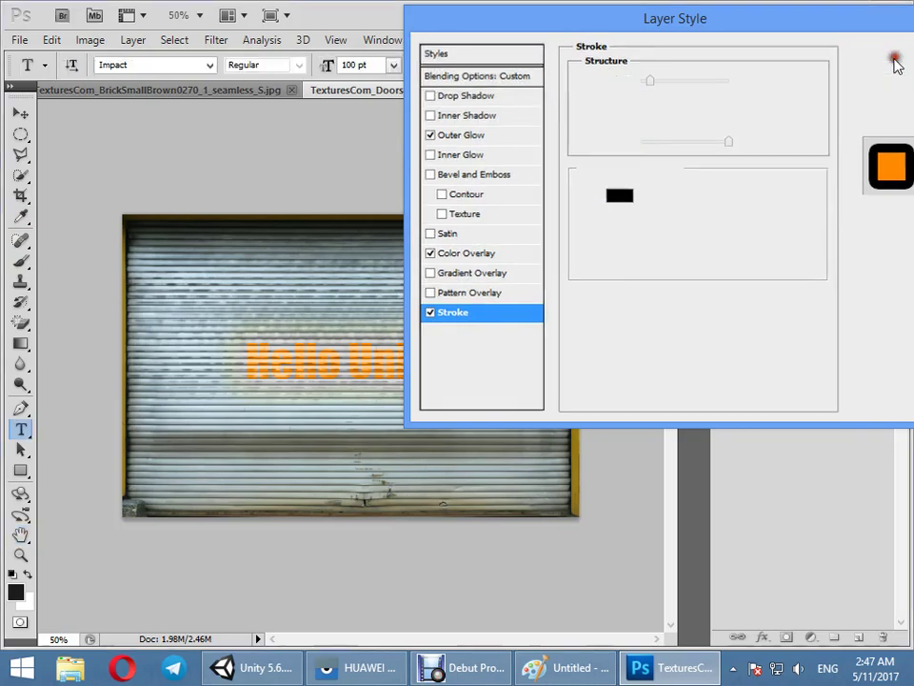
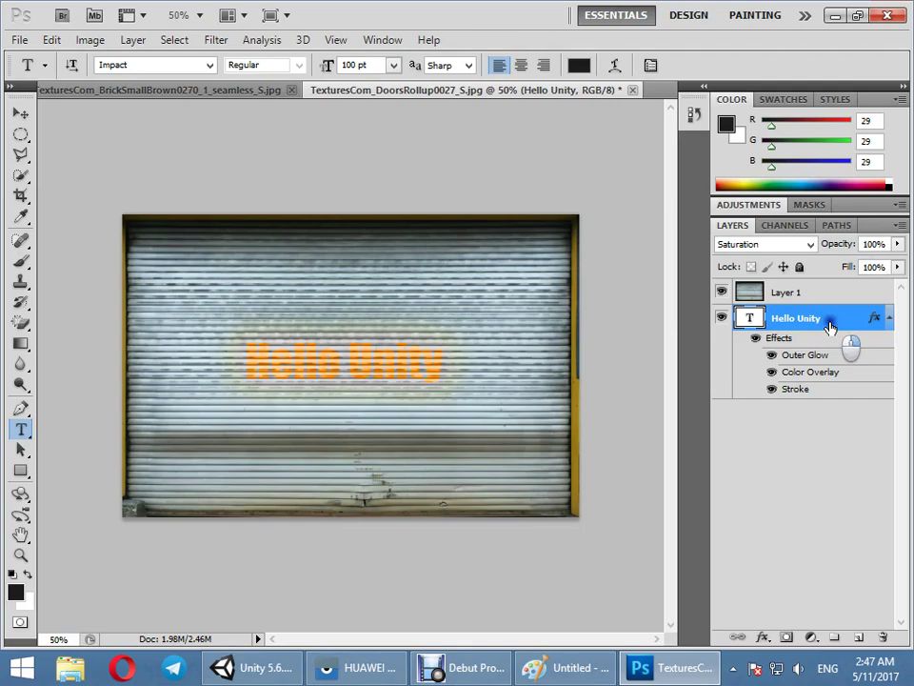
Step: Flatten the Hello Unity layer into the roll-up door image and check the door texture in Unity
right_click(830, 327)
click(877, 445)
right_click(835, 304)
click(759, 638)
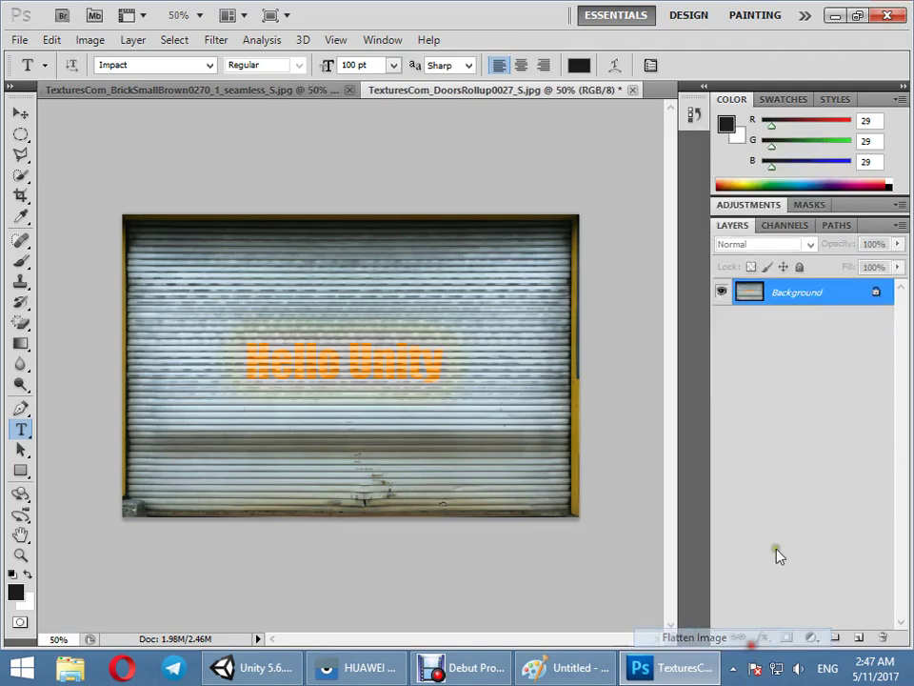
click(835, 16)
mouse_move(492, 296)
alt+mouse_down()
mouse_move(468, 316)
mouse_move(326, 324)
mouse_move(450, 290)
mouse_move(607, 301)
alt+mouse_up()
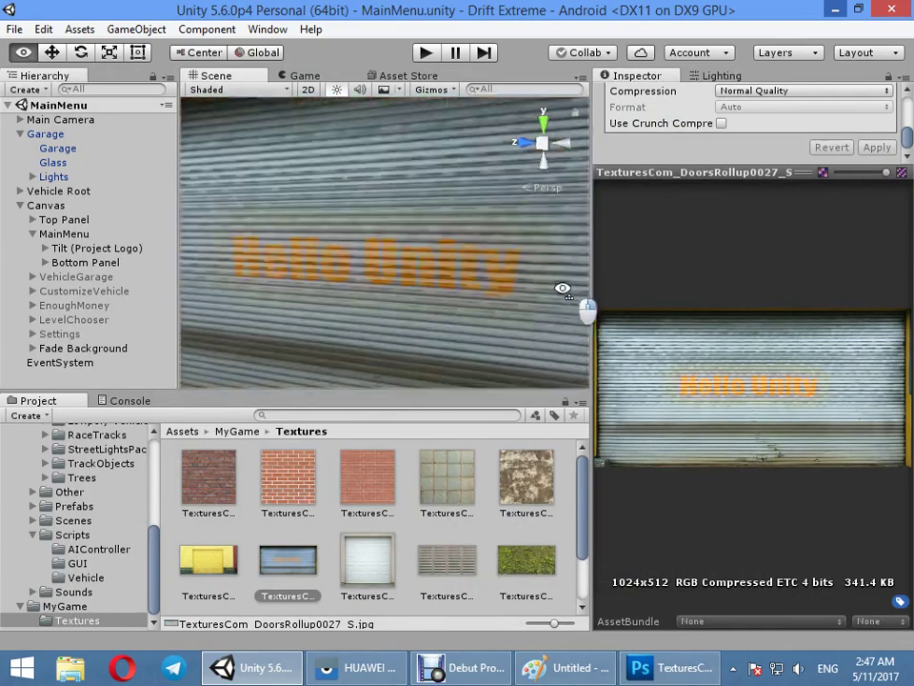
double_click(287, 572)
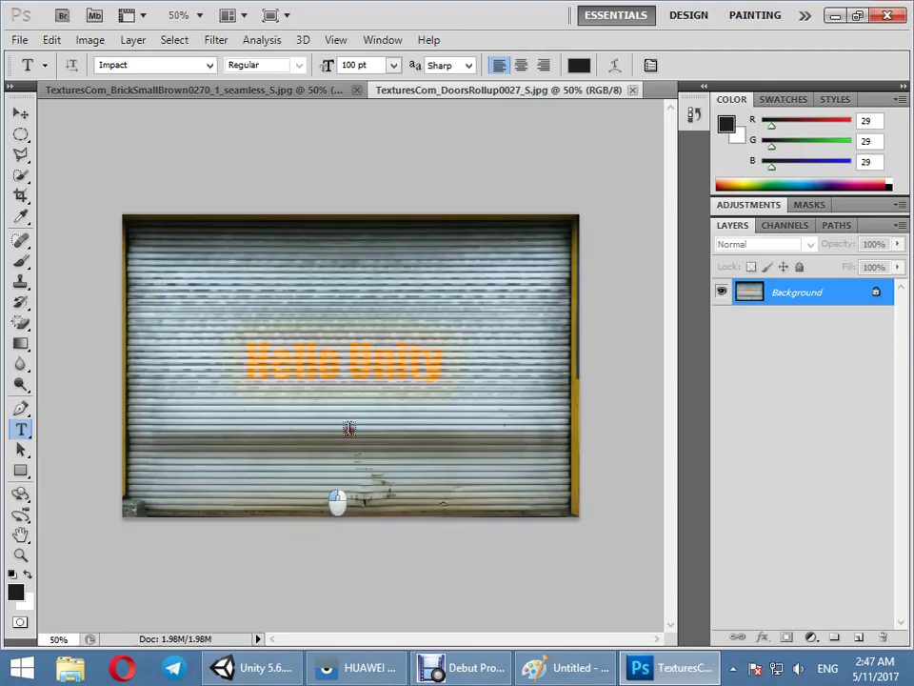
key(ctrl+a)
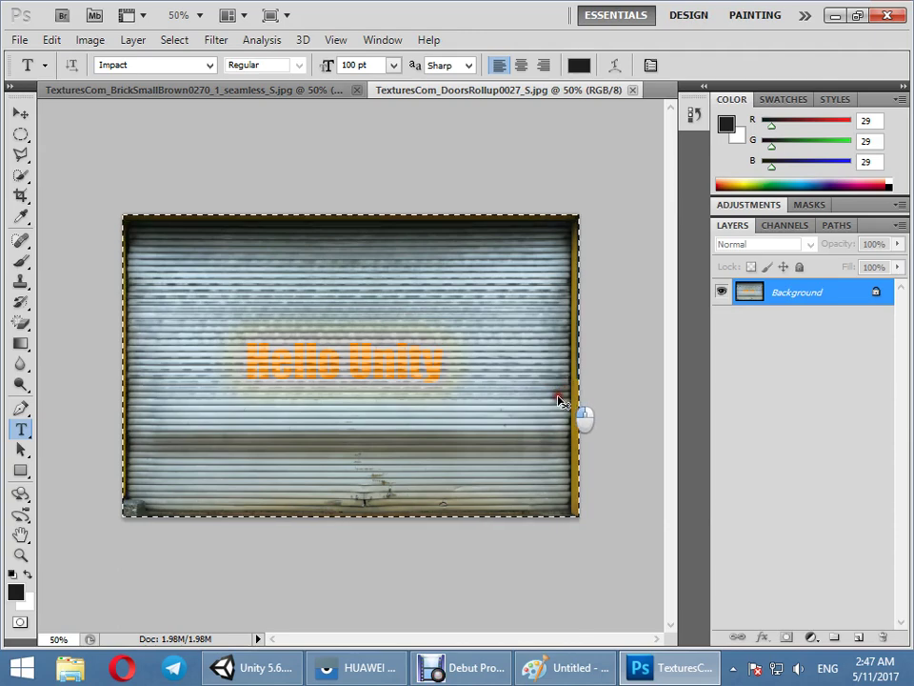
key(ctrl+t)
drag(579, 370, 360, 369)
drag(124, 365, 580, 367)
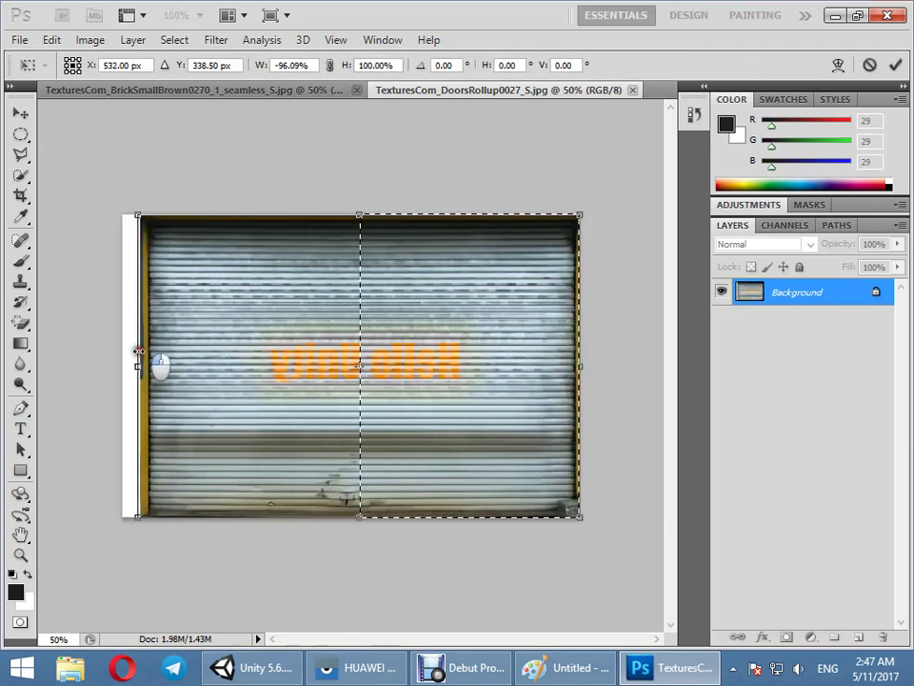
drag(360, 367, 139, 368)
key(Return)
key(t)
key(ctrl+d)
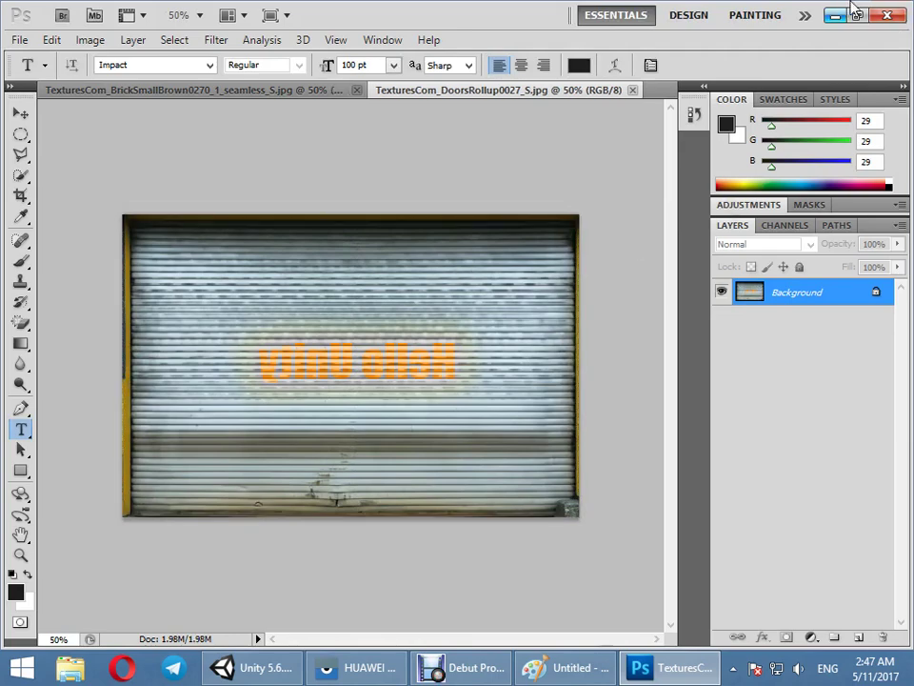
click(835, 15)
alt+drag(398, 280, 426, 274)
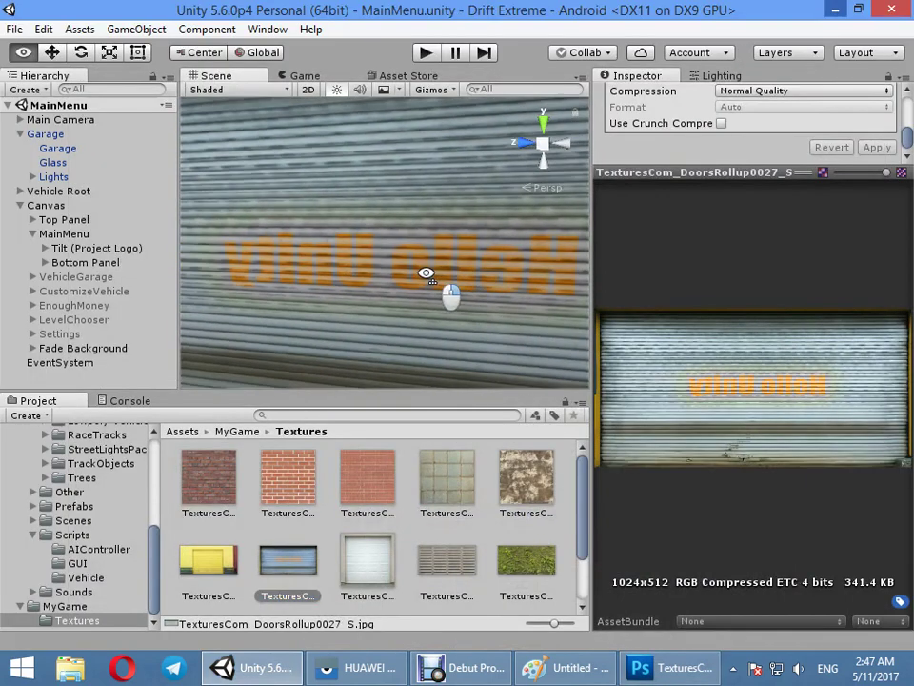
key(alt+Tab)
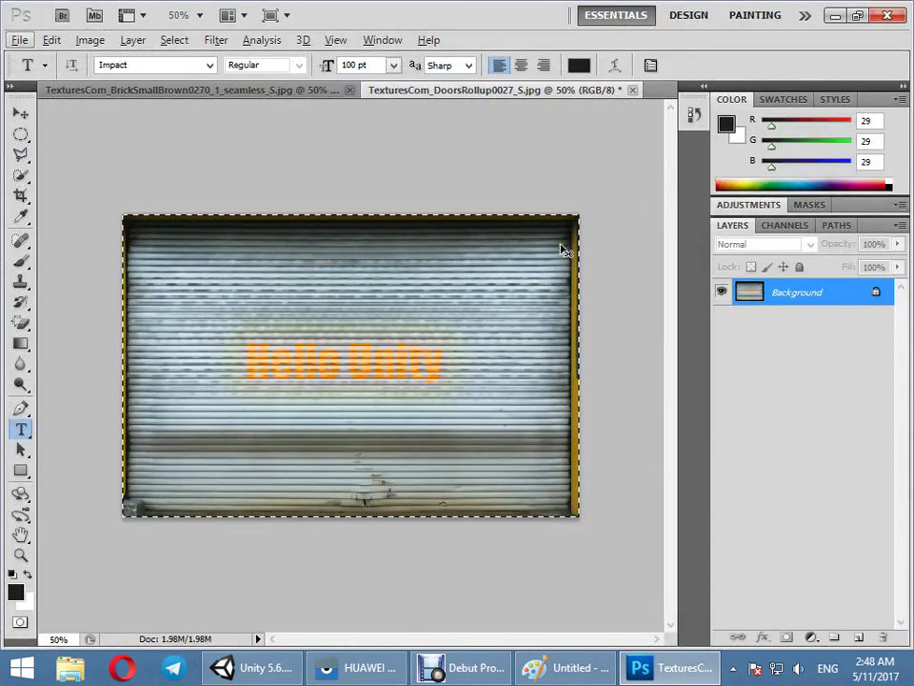
Step: Minimize Photoshop and pull Unity's Scene view back to show the whole garage with its Hello Unity doors
click(835, 15)
mouse_move(445, 260)
right_down()
mouse_move(265, 314)
mouse_move(100, 252)
mouse_move(209, 280)
right_up()
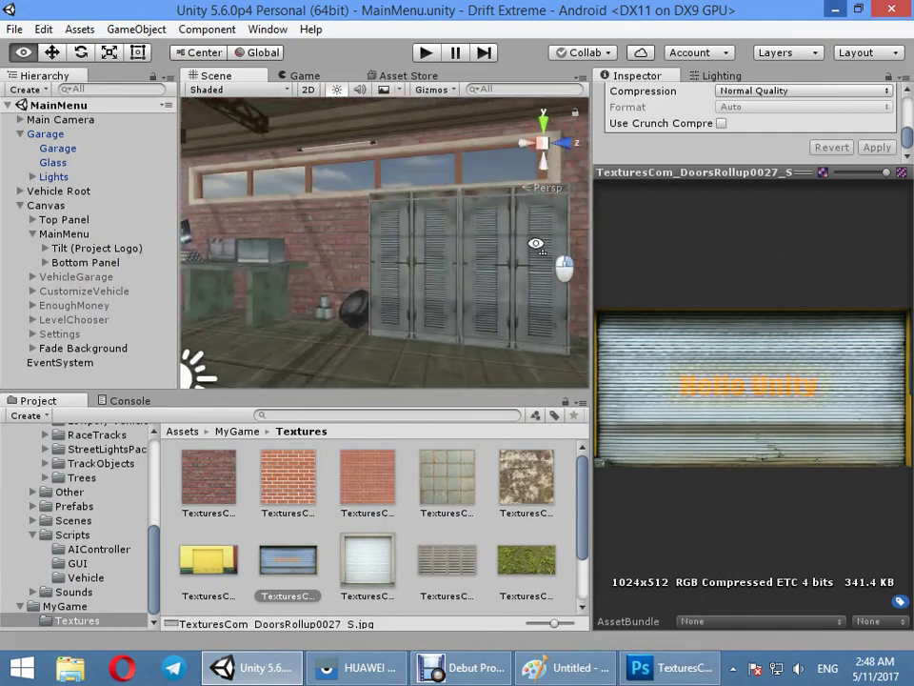
Step: Orbit around the garage and click its floor to select the Garage model and list its materials
mouse_move(209, 280)
right_down()
mouse_move(595, 298)
mouse_move(745, 317)
mouse_move(362, 270)
mouse_move(753, 352)
right_up()
click(374, 348)
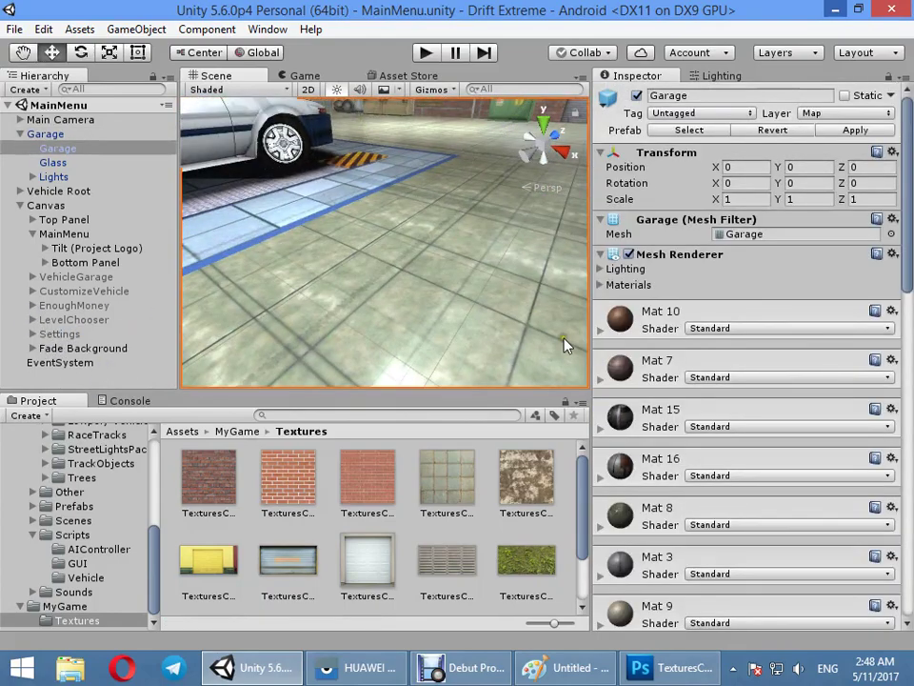
Step: Collapse Mat 5 and expand Mat 2 to locate its Albedo texture in the project
scroll(668, 457, down, 5)
click(645, 407)
scroll(666, 520, down, 5)
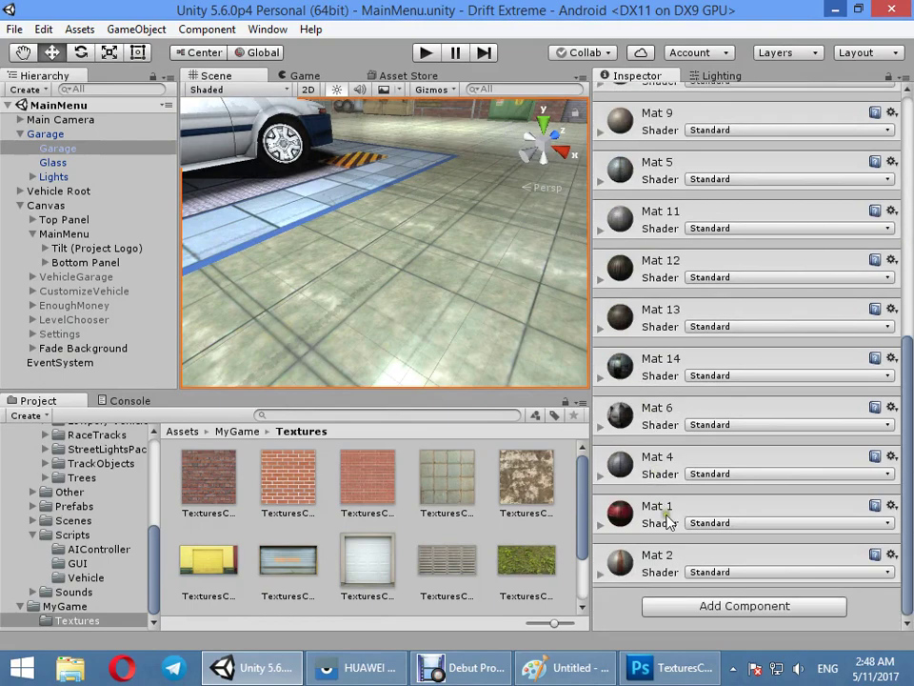
click(648, 546)
scroll(666, 511, down, 5)
click(613, 314)
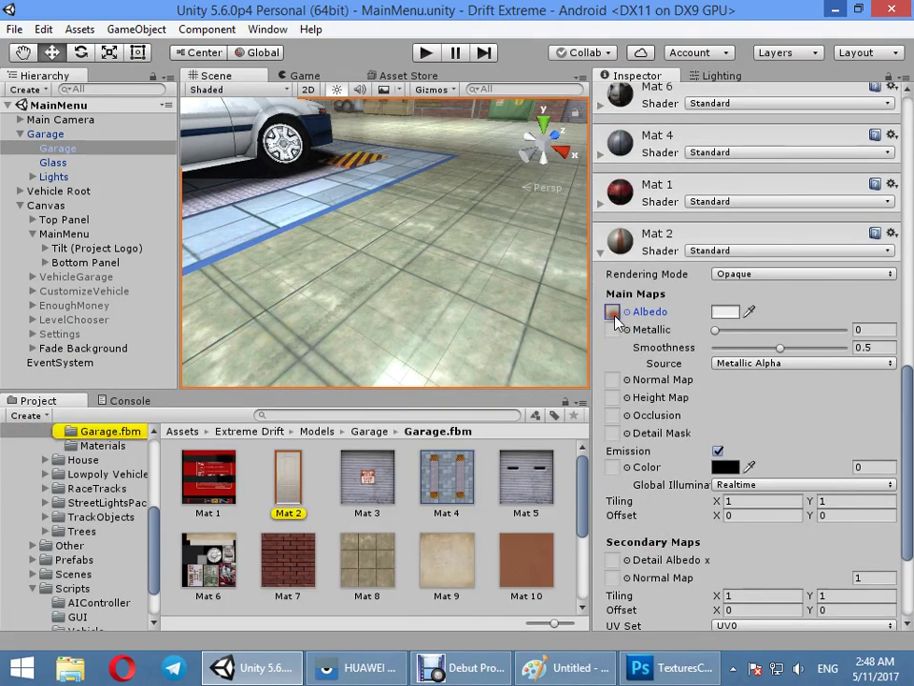
scroll(628, 328, up, 1)
scroll(638, 338, up, 1)
click(645, 340)
Step: Expand Mats 13 and 12 in turn and locate each one's Albedo texture
click(657, 327)
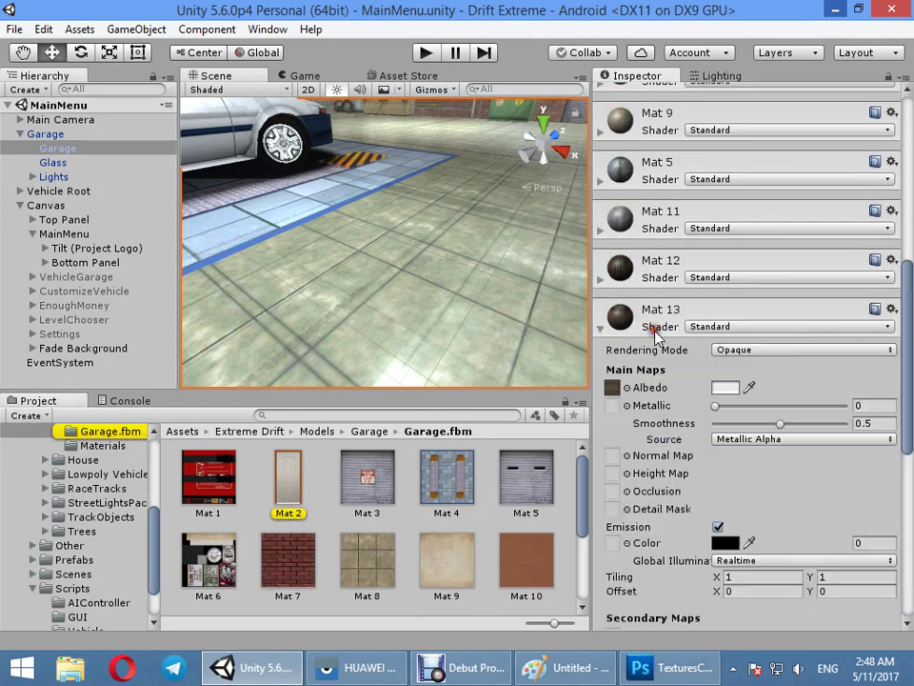
click(613, 326)
click(659, 331)
click(657, 276)
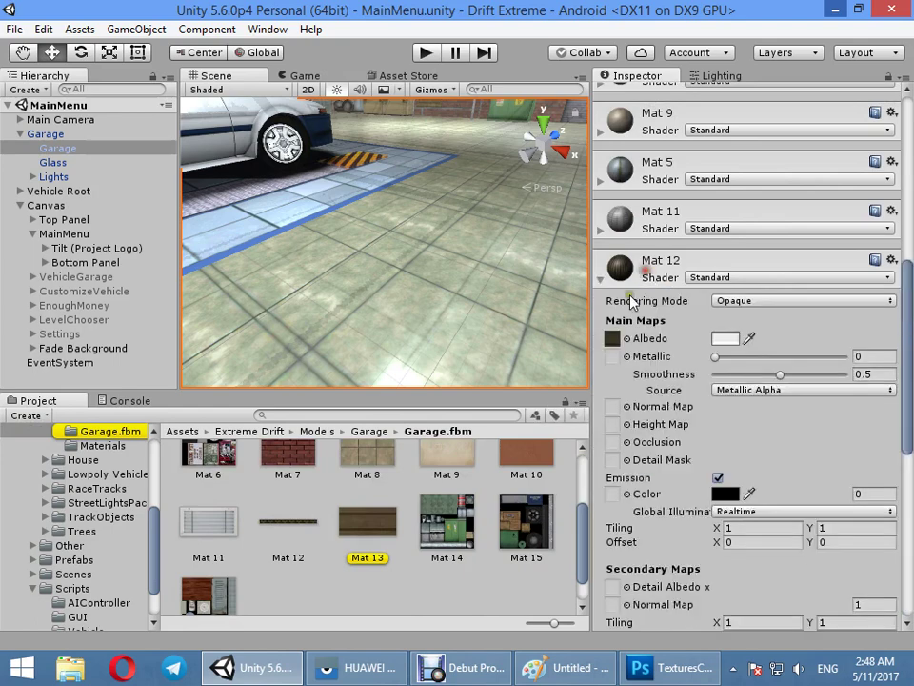
click(612, 338)
click(657, 276)
Step: Check the Albedo textures of Mats 11, 5 and 9 in the project
click(655, 228)
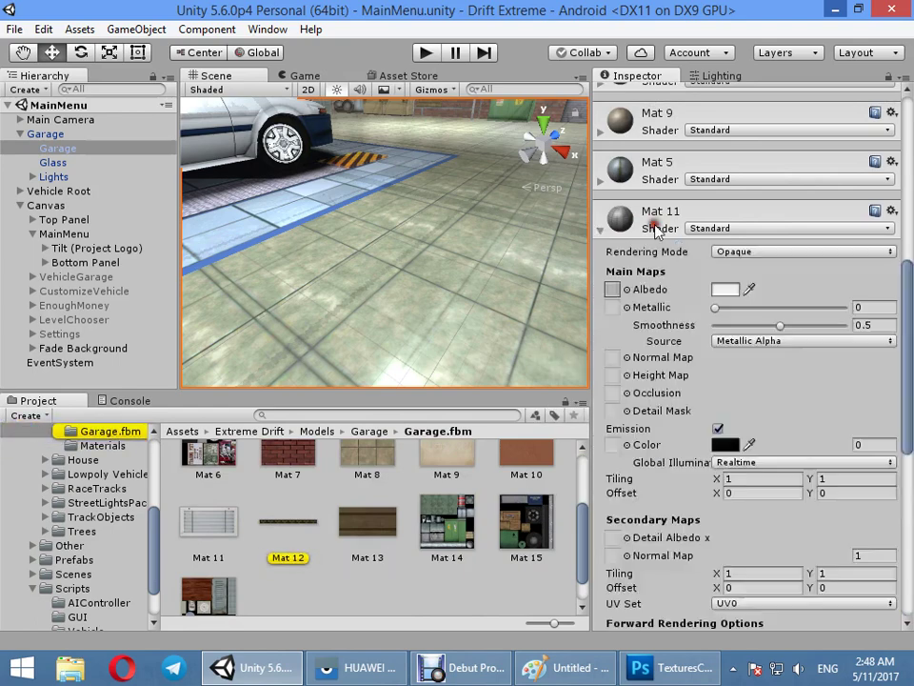
click(607, 294)
click(643, 233)
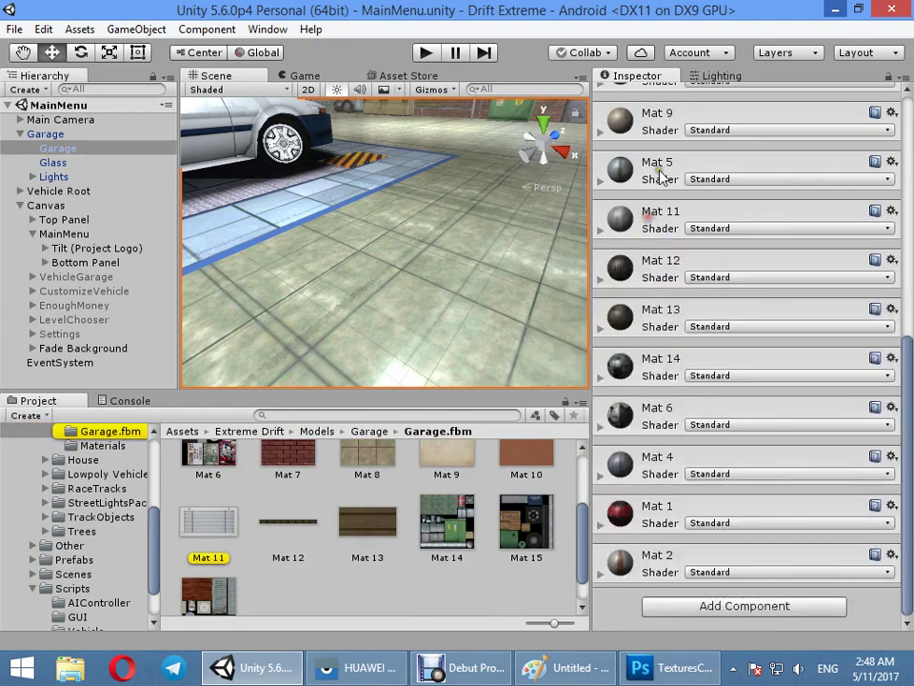
click(657, 162)
click(612, 241)
scroll(632, 164, down, 1)
click(612, 191)
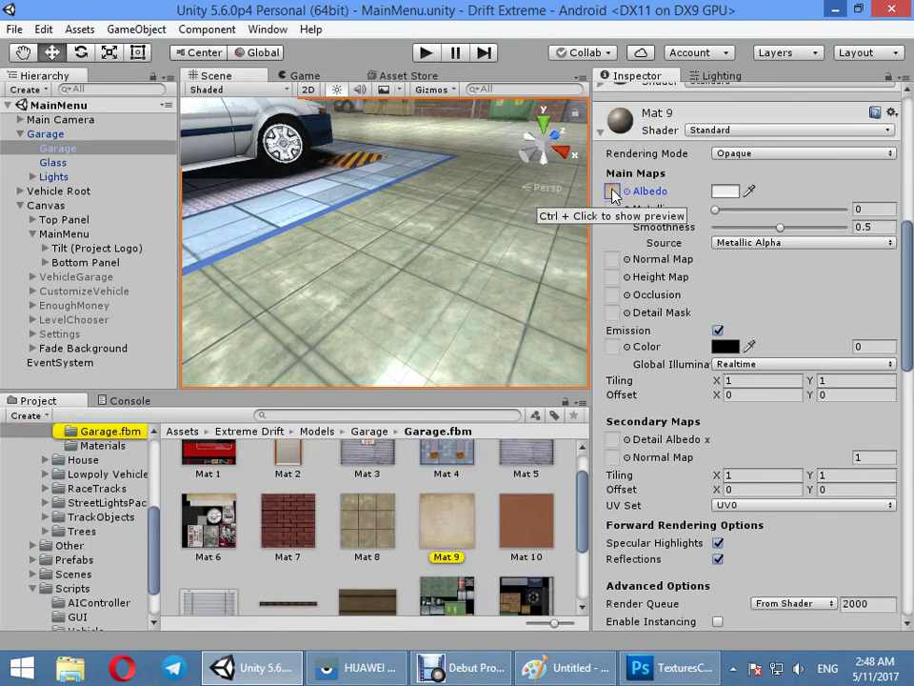
Step: Tint Mat 9's Albedo colour red
click(725, 191)
mouse_move(738, 193)
mouse_down()
mouse_move(709, 191)
mouse_move(655, 152)
mouse_up()
click(576, 96)
scroll(648, 219, up, 2)
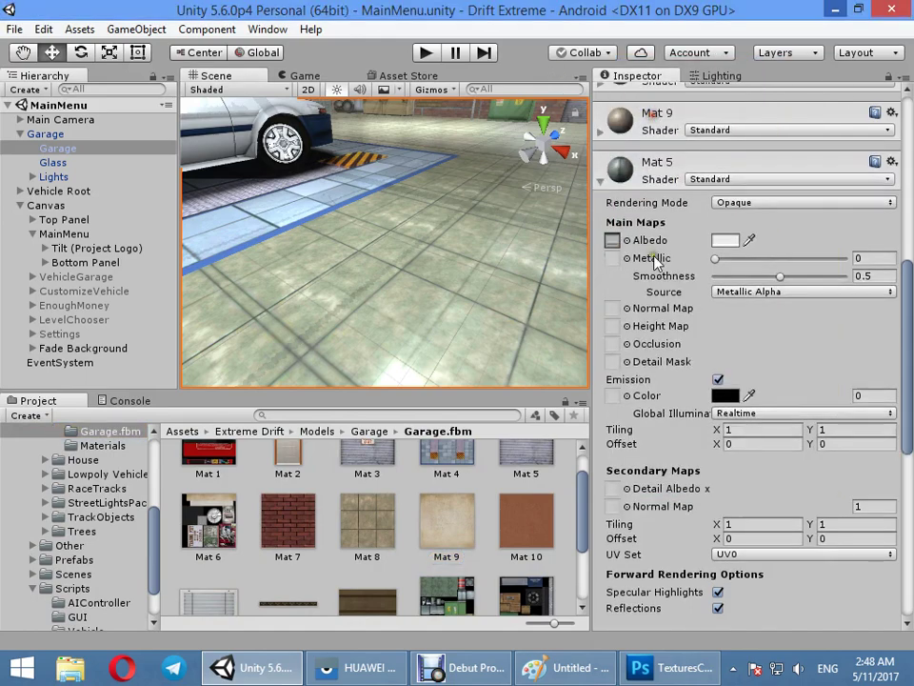
scroll(647, 238, up, 2)
scroll(628, 248, up, 2)
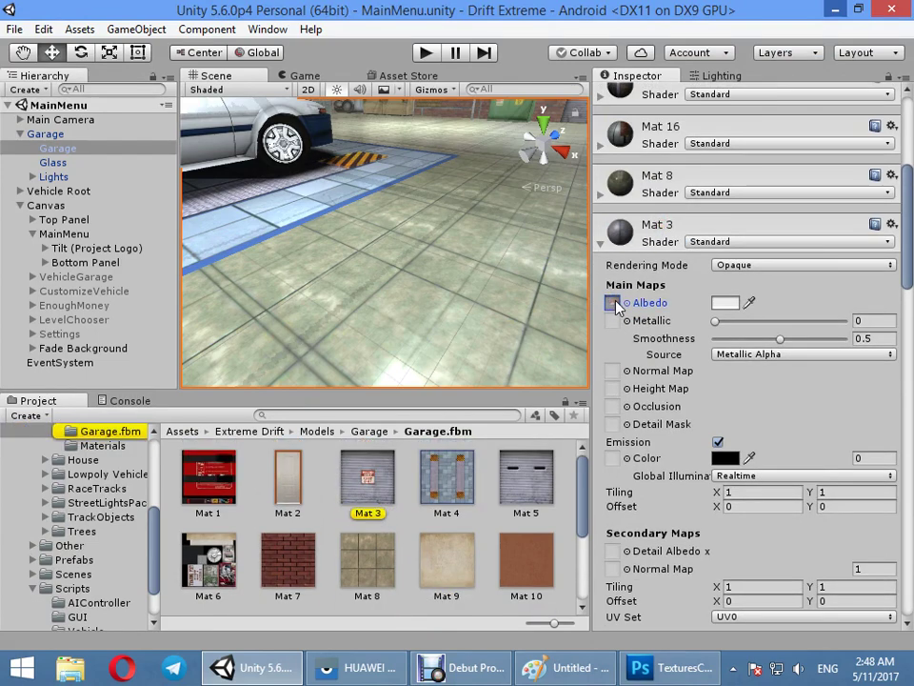
scroll(624, 323, up, 3)
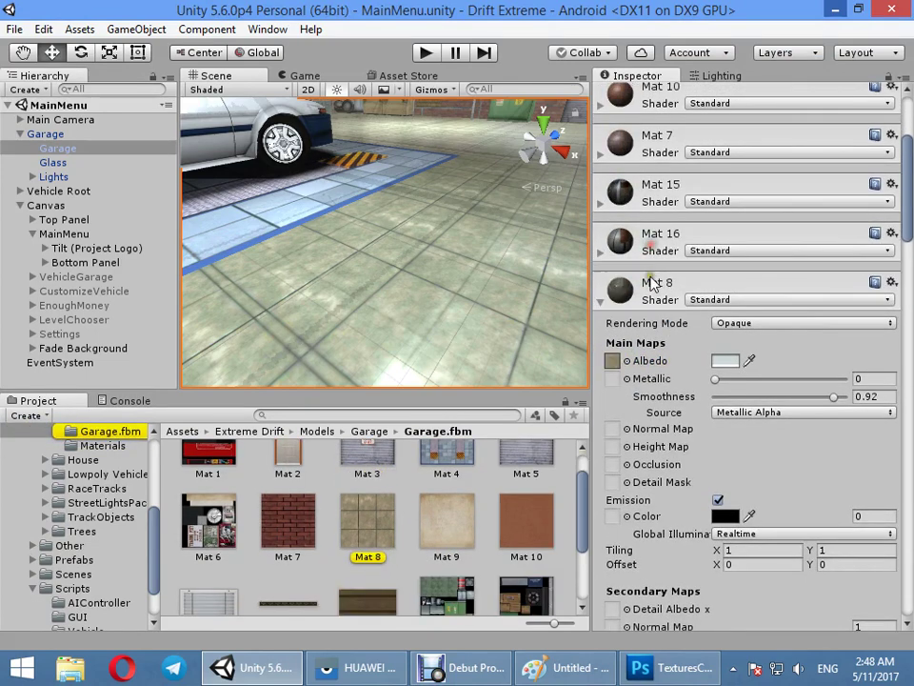
Step: Reset Mat 8's Albedo colour to white and assign it the tile texture from MyGame Textures
click(612, 361)
click(725, 361)
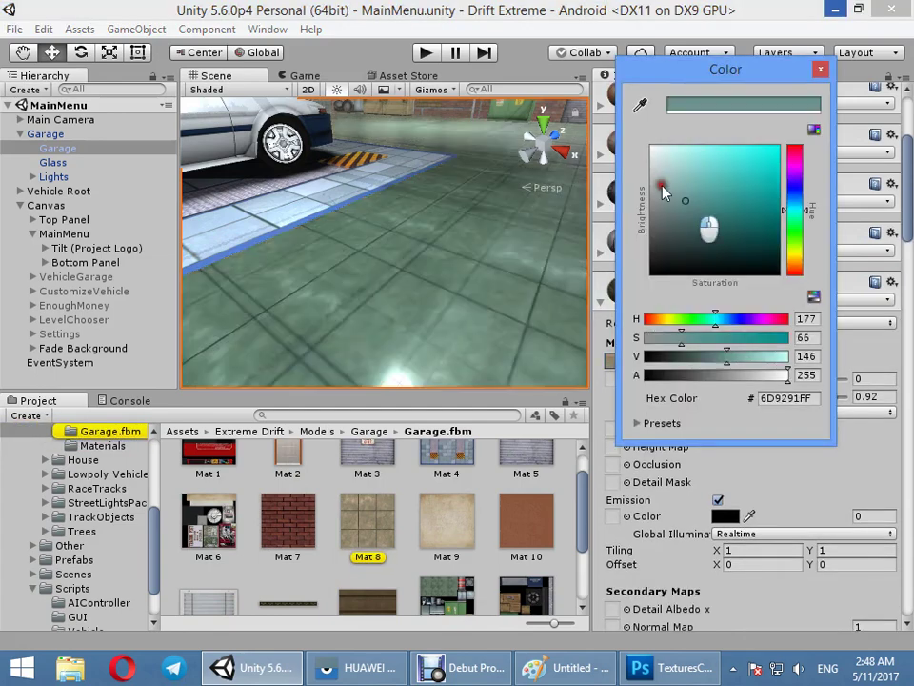
click(391, 221)
scroll(91, 568, down, 3)
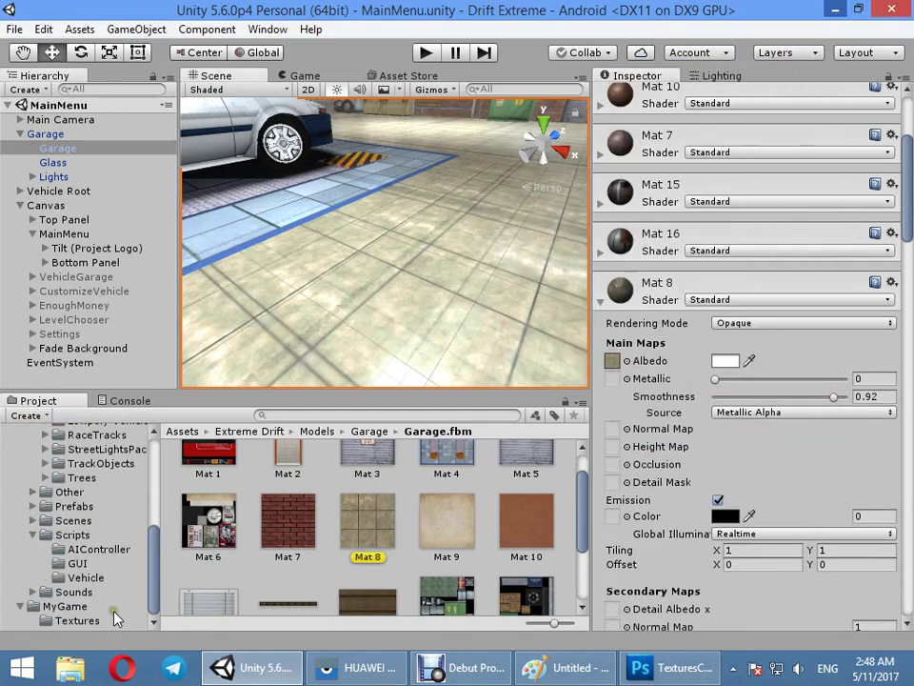
click(77, 620)
click(441, 464)
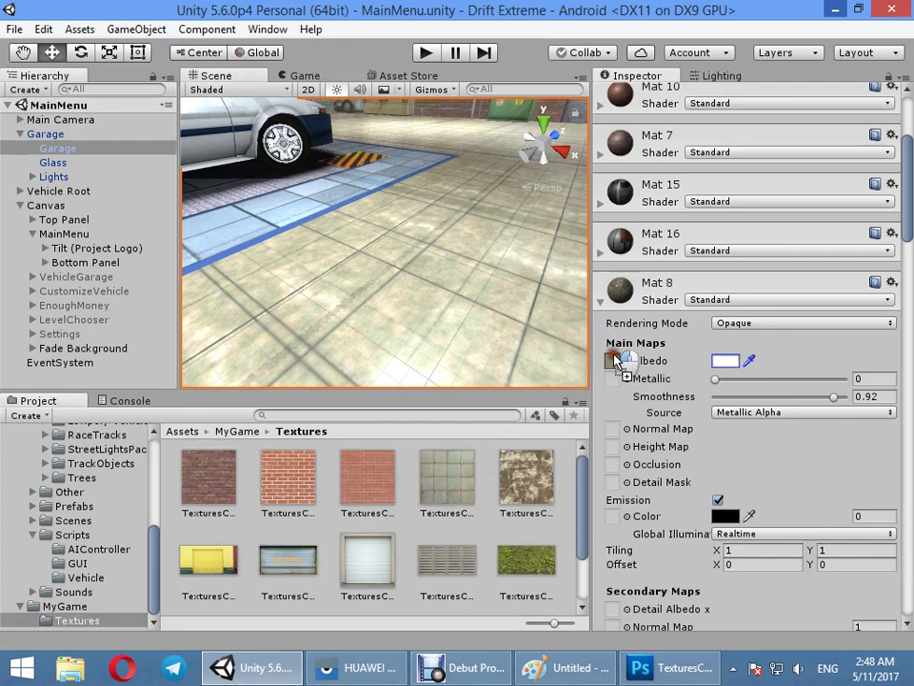
drag(441, 464, 612, 361)
Step: Set the floor texture's tiling to 0.3 × 0.3 and view the retiled floor
click(750, 552)
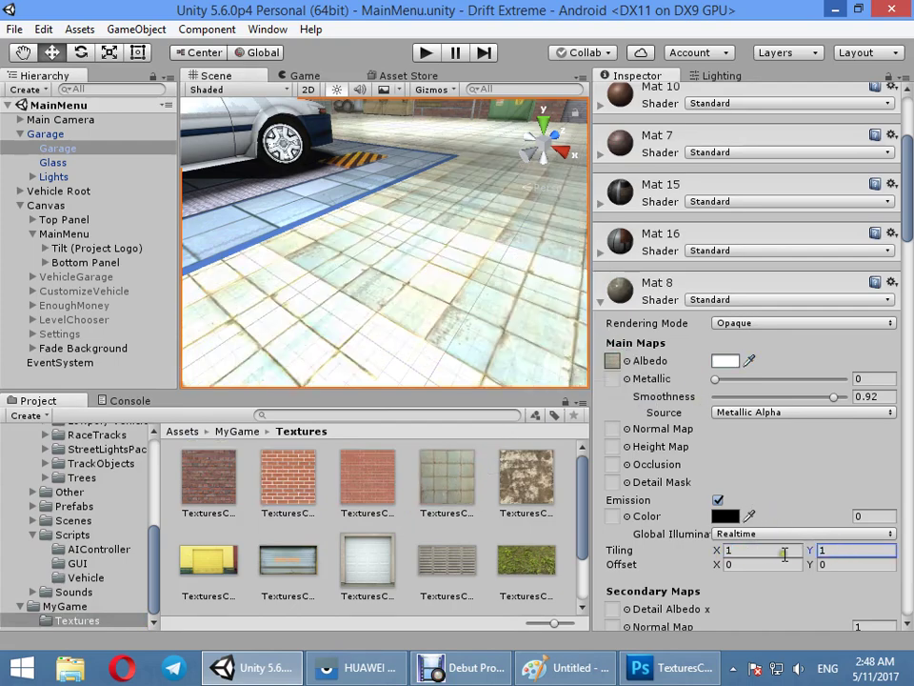
text(.7)
click(866, 550)
text(.7)
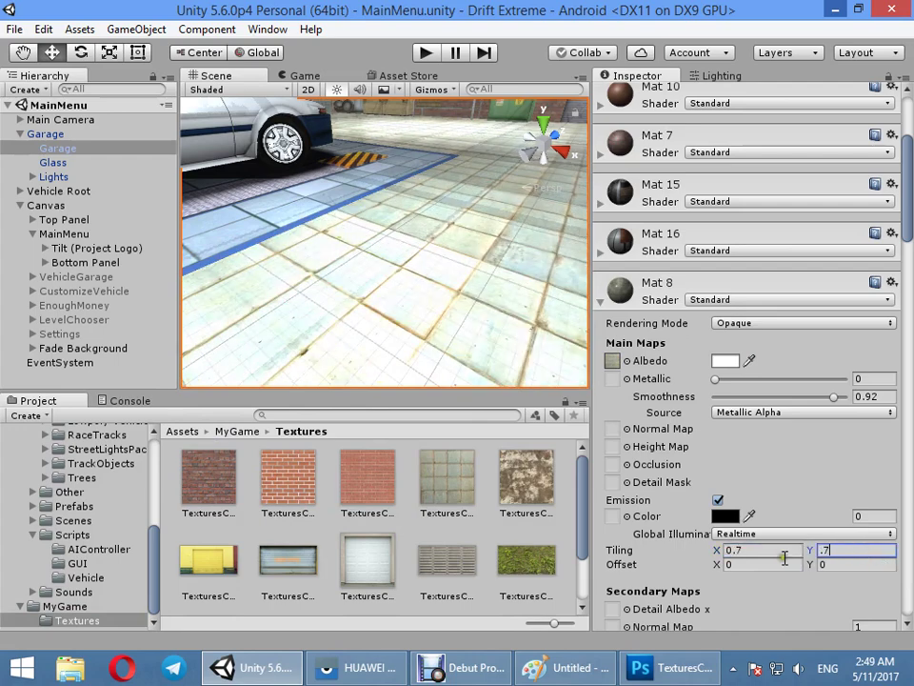
text(.3)
click(817, 550)
text(.3)
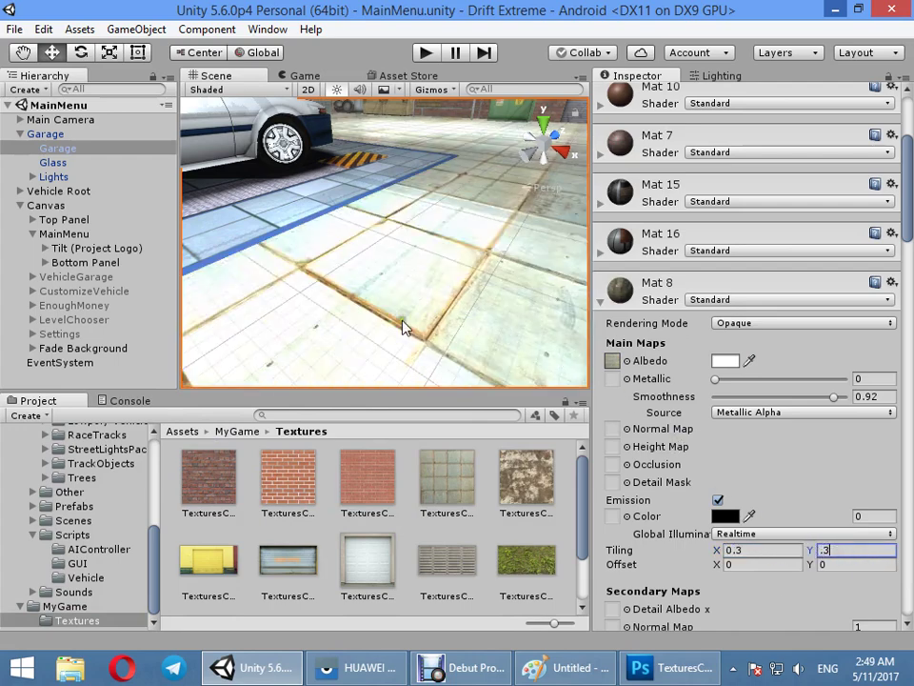
mouse_move(402, 326)
alt+mouse_down()
mouse_move(508, 283)
mouse_move(346, 295)
mouse_move(285, 285)
alt+mouse_up()
Step: Clear the baked lighting data from the Lighting window
click(721, 76)
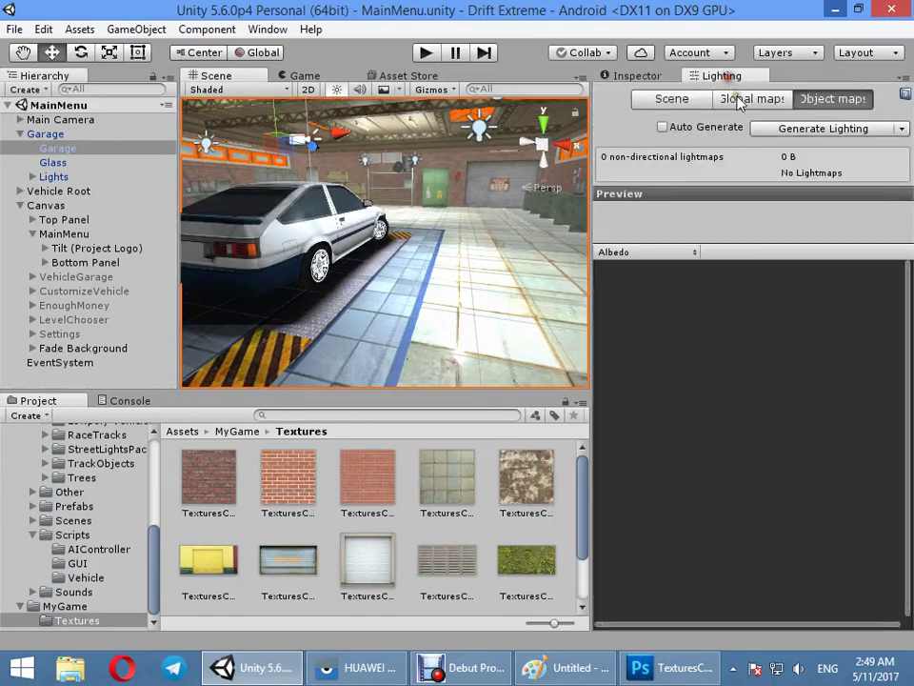
click(902, 128)
click(816, 171)
mouse_move(357, 306)
alt+mouse_down()
mouse_move(500, 252)
mouse_move(151, 250)
mouse_move(2, 149)
alt+mouse_up()
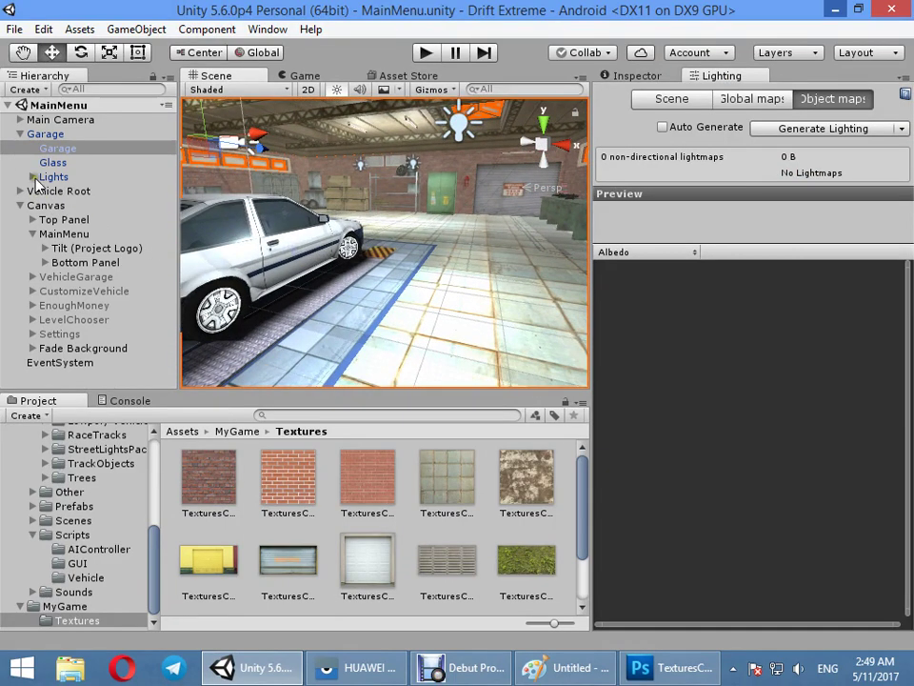
Step: Deactivate the whole Lights group, then select Garage and show the scene lighting settings
click(35, 179)
click(607, 77)
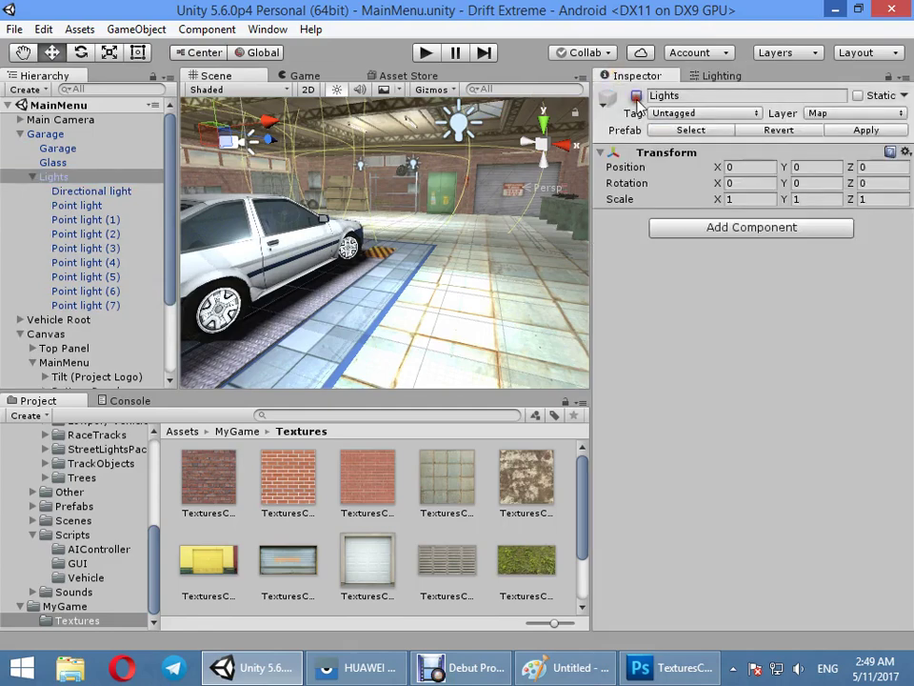
click(636, 96)
mouse_move(374, 261)
alt+mouse_down()
mouse_move(353, 254)
mouse_move(412, 271)
alt+mouse_up()
click(428, 319)
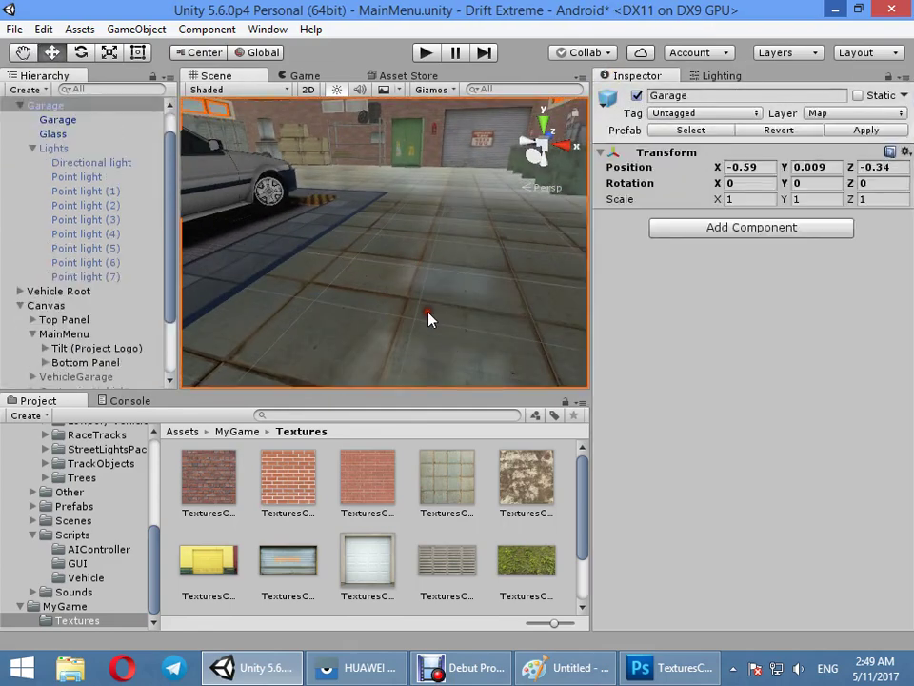
click(721, 76)
Step: Set the reflection intensity multiplier to 0 and clear the Custom reflection cubemap
click(731, 99)
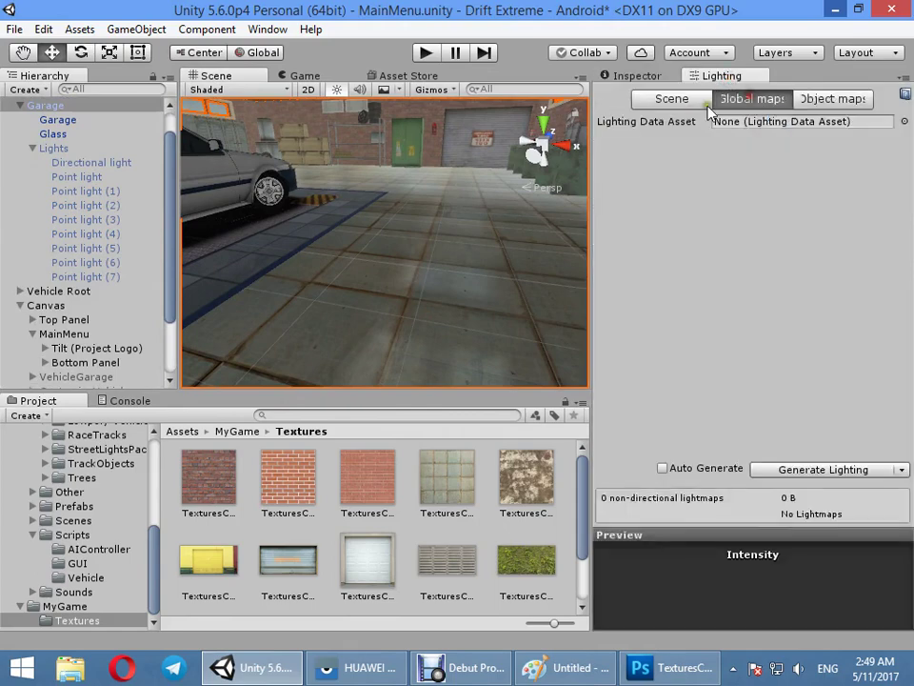
click(703, 99)
click(748, 99)
click(672, 99)
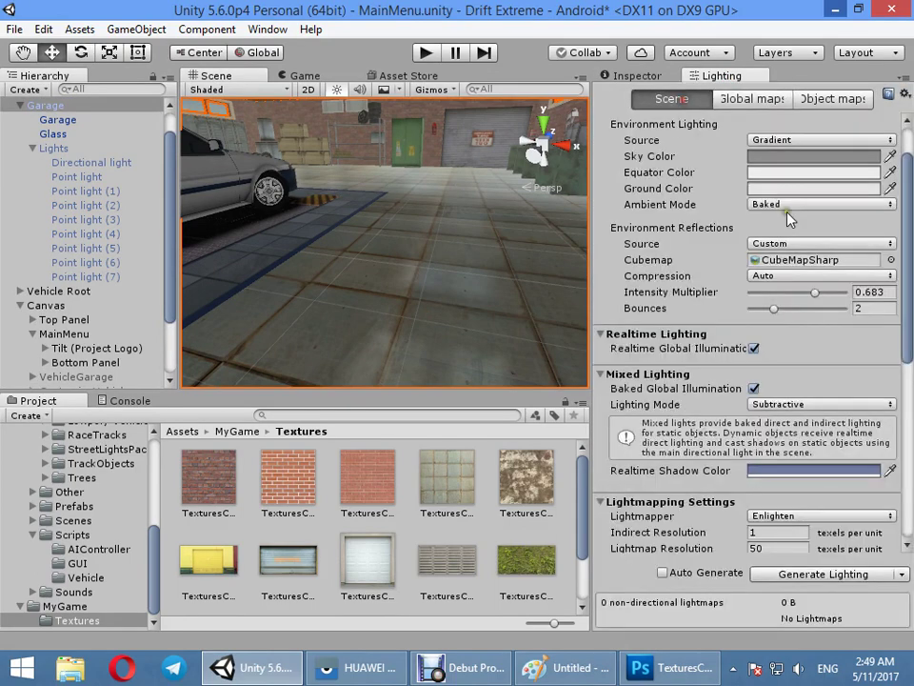
drag(790, 293, 693, 273)
click(800, 243)
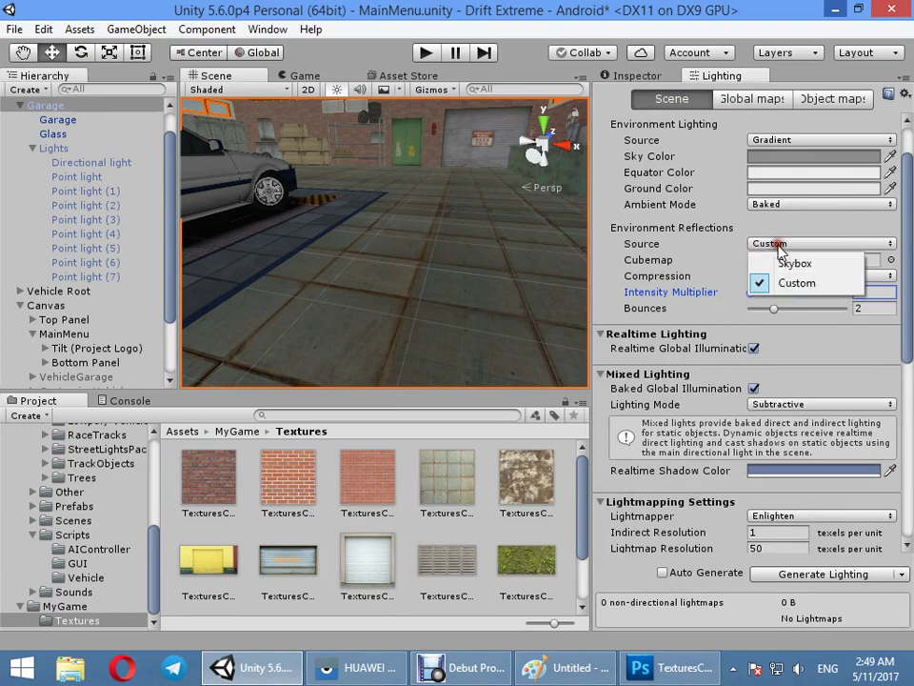
click(796, 282)
click(789, 260)
key(Delete)
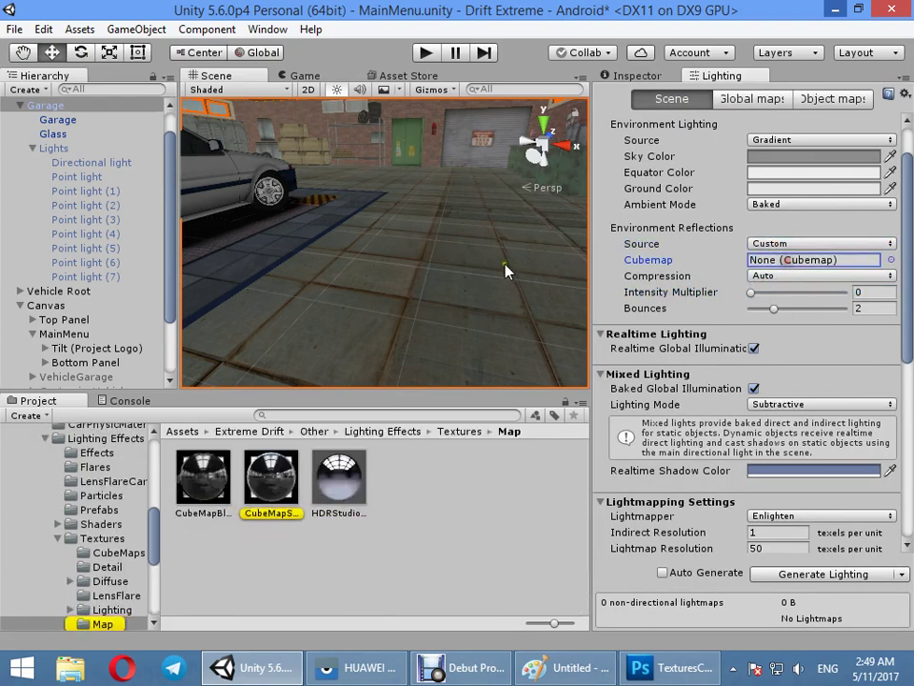
right_drag(506, 268, 476, 286)
Step: Switch environment lighting to Color with a white ambient colour
click(805, 155)
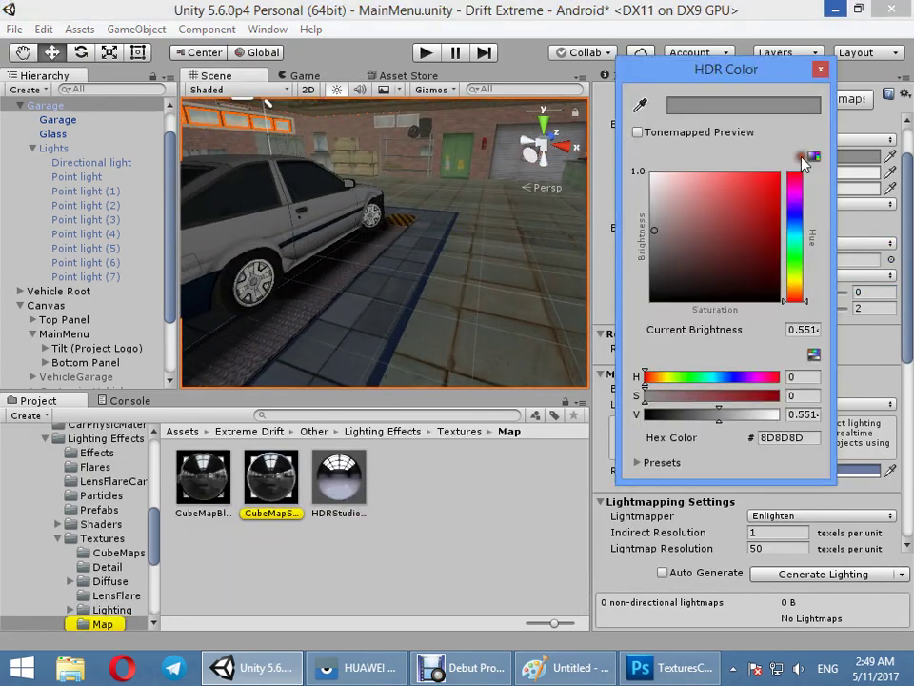
click(803, 140)
click(799, 198)
click(804, 157)
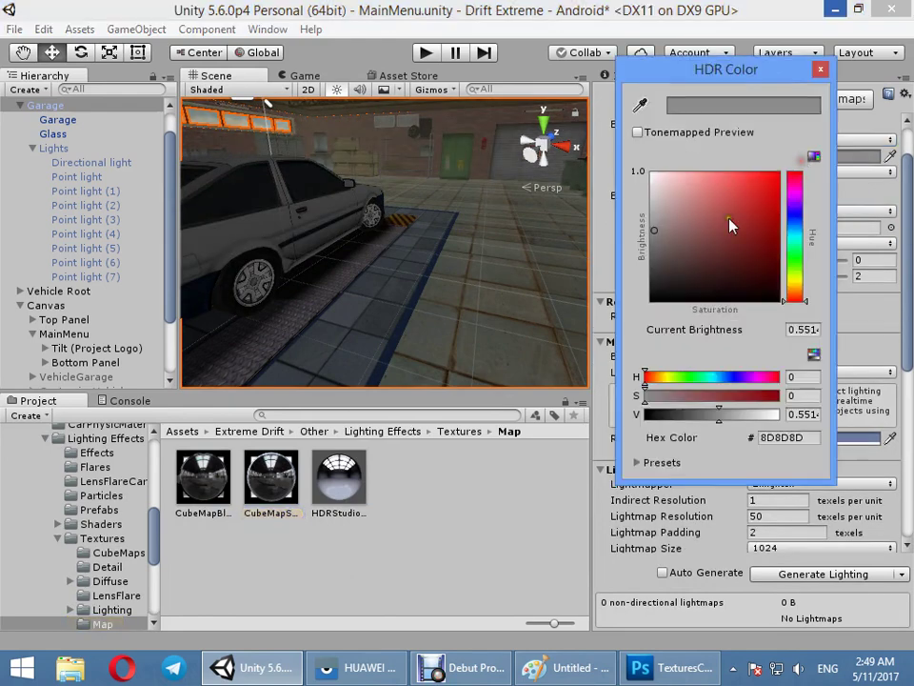
drag(731, 225, 653, 175)
mouse_move(459, 245)
right_down()
mouse_move(483, 254)
mouse_move(422, 271)
right_up()
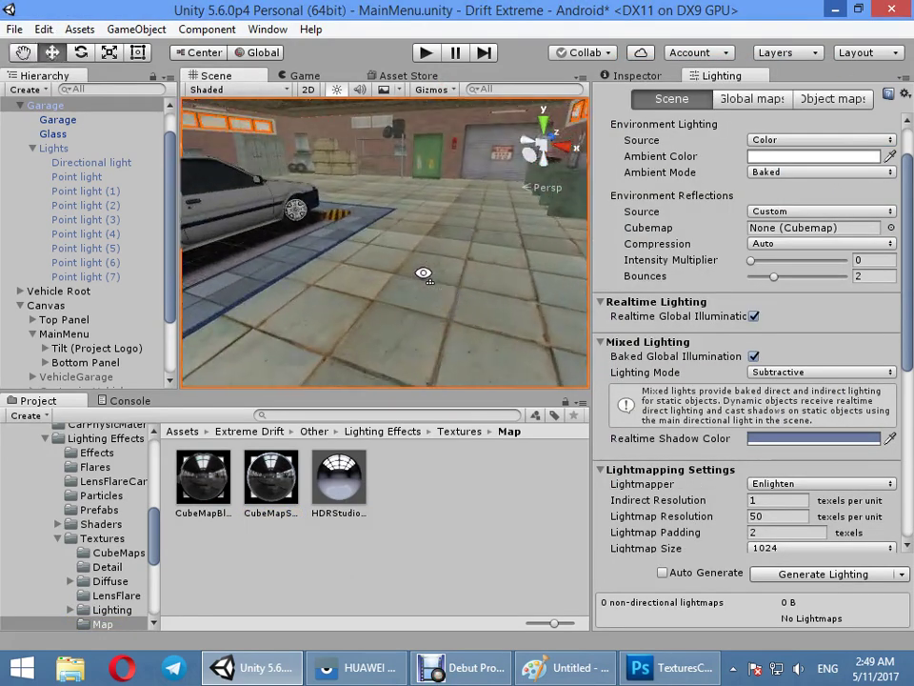
Step: Select the garage floor and put the dirt texture on Mat 8's Albedo
click(755, 100)
click(636, 75)
click(509, 269)
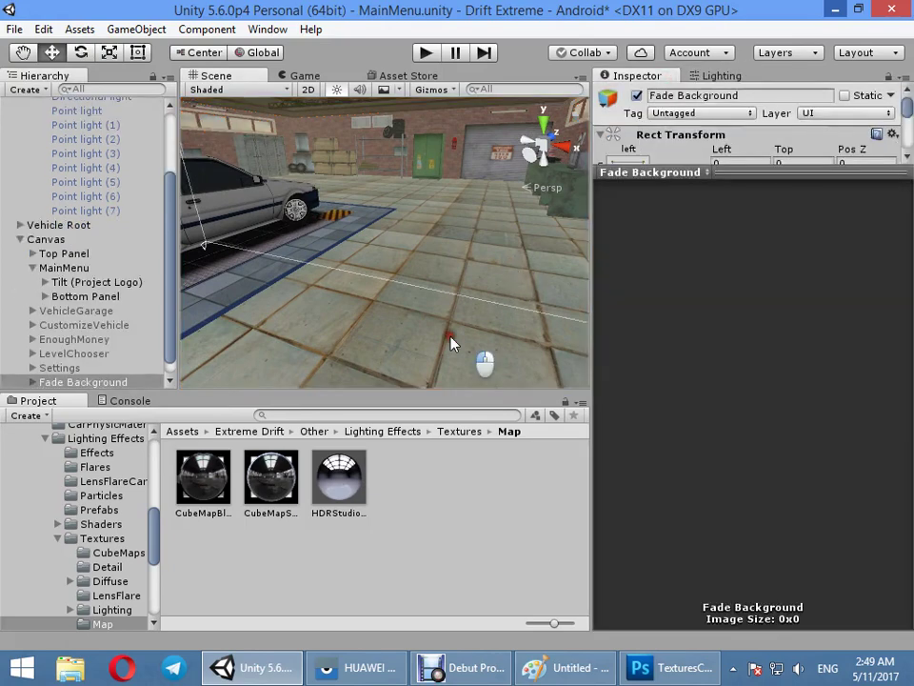
click(451, 343)
scroll(670, 454, down, 1)
click(612, 531)
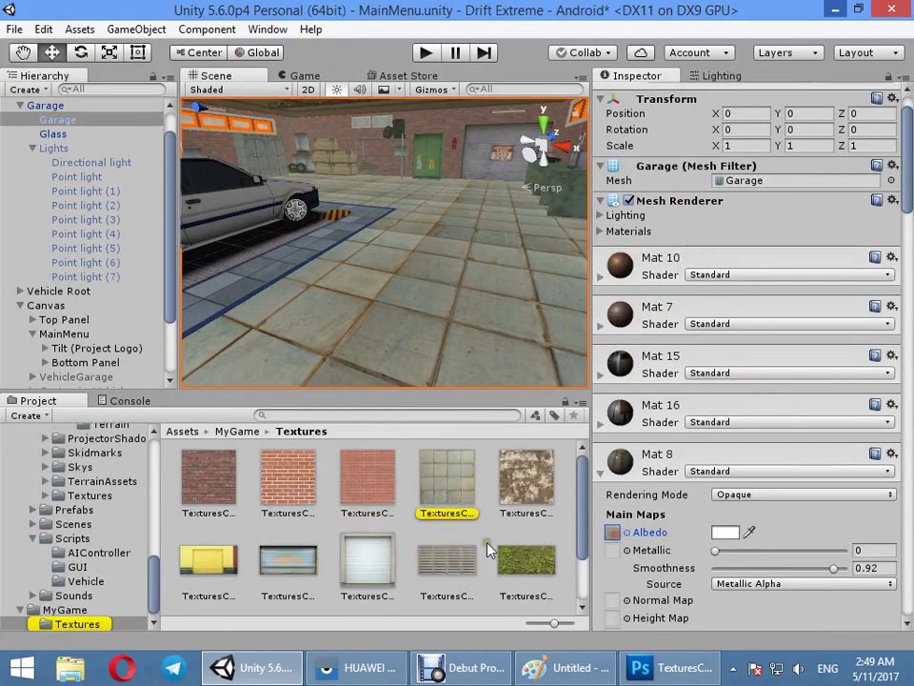
drag(533, 505, 612, 531)
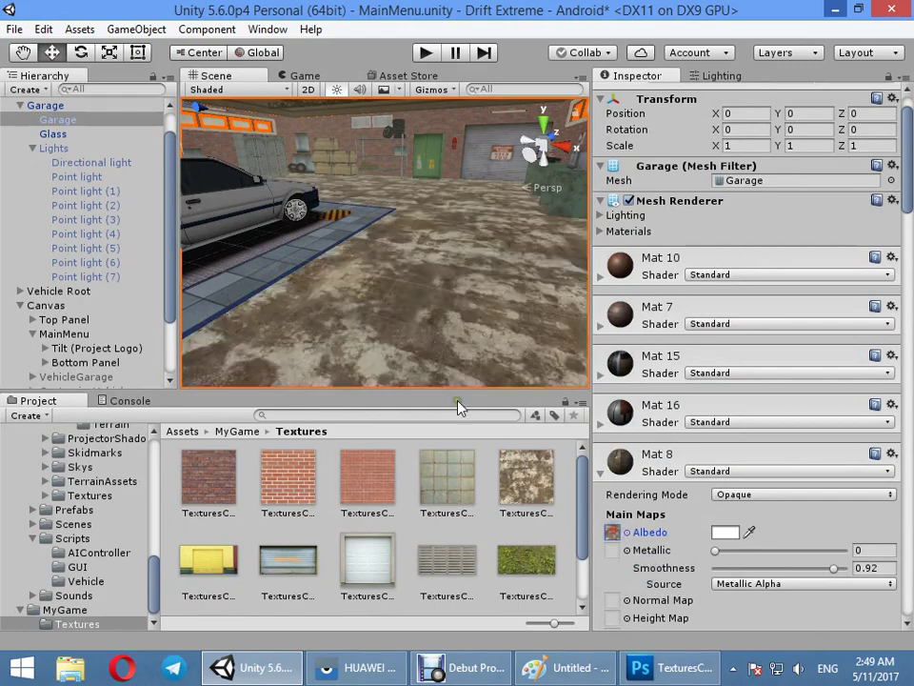
mouse_move(343, 300)
alt+mouse_down()
mouse_move(521, 305)
mouse_move(571, 372)
alt+mouse_up()
Step: Tile the dirt floor texture at 0.1 × 0.1
scroll(822, 546, down, 4)
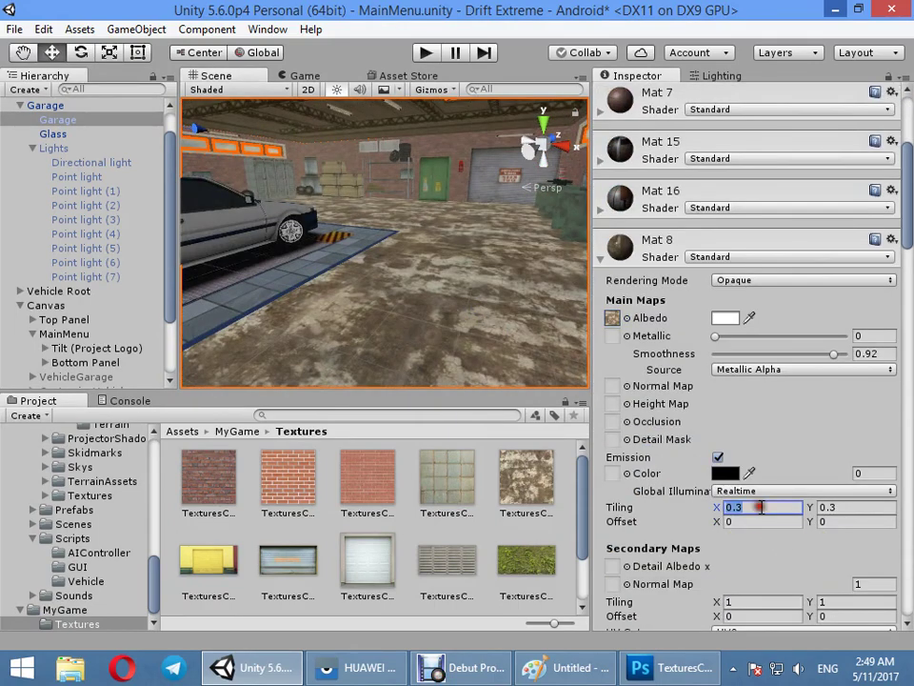
text(.1)
click(842, 507)
text(.1)
mouse_move(439, 285)
alt+mouse_down()
mouse_move(624, 245)
mouse_move(461, 290)
mouse_move(581, 329)
alt+mouse_up()
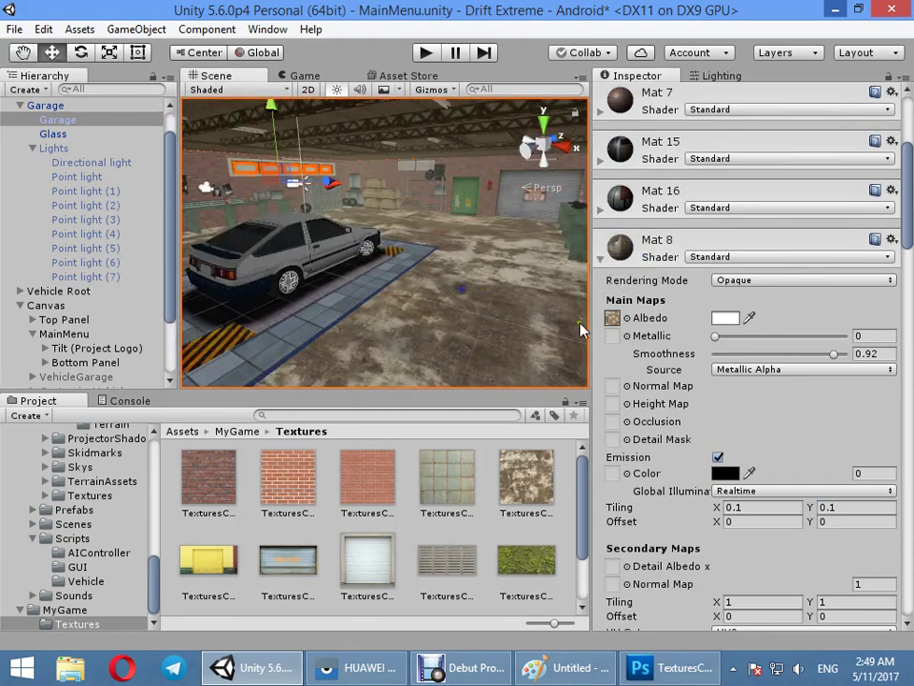
Step: Swap in the diamond-plate texture, settling on 0.3 tiling in both directions
click(612, 318)
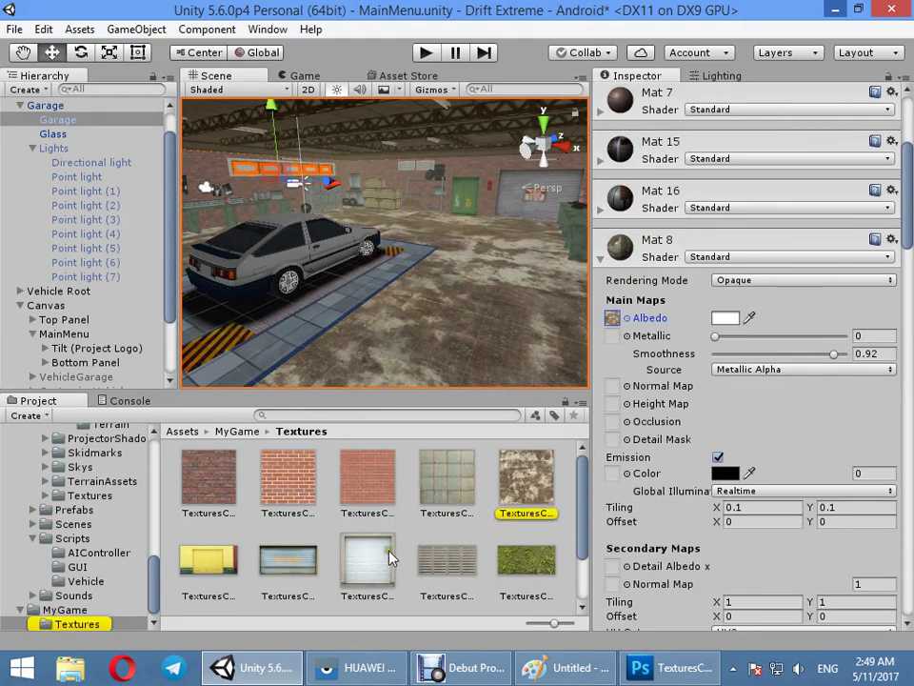
scroll(405, 566, down, 2)
drag(372, 569, 612, 320)
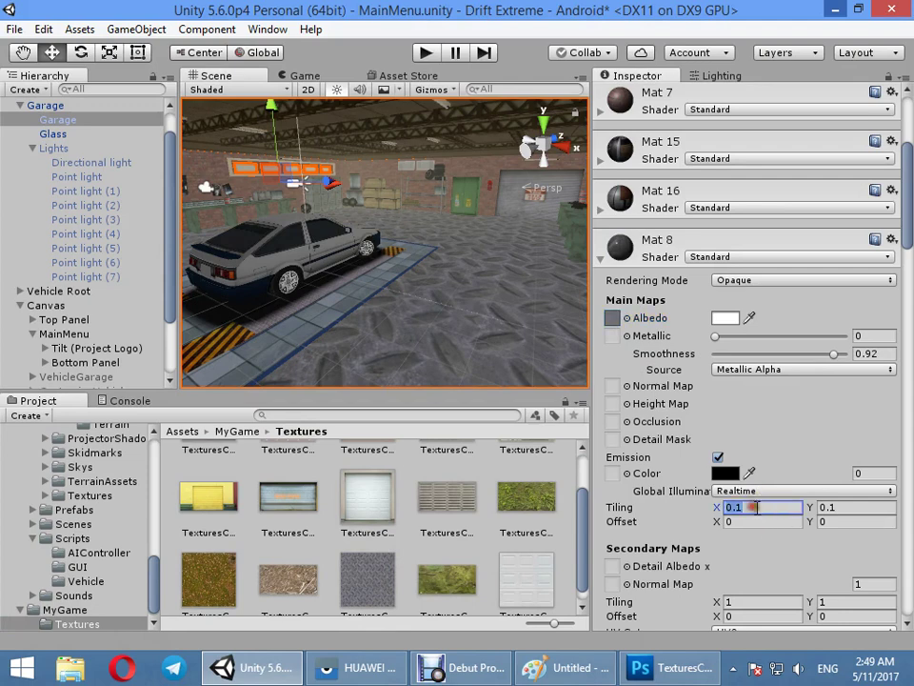
text(1)
click(854, 508)
text(1)
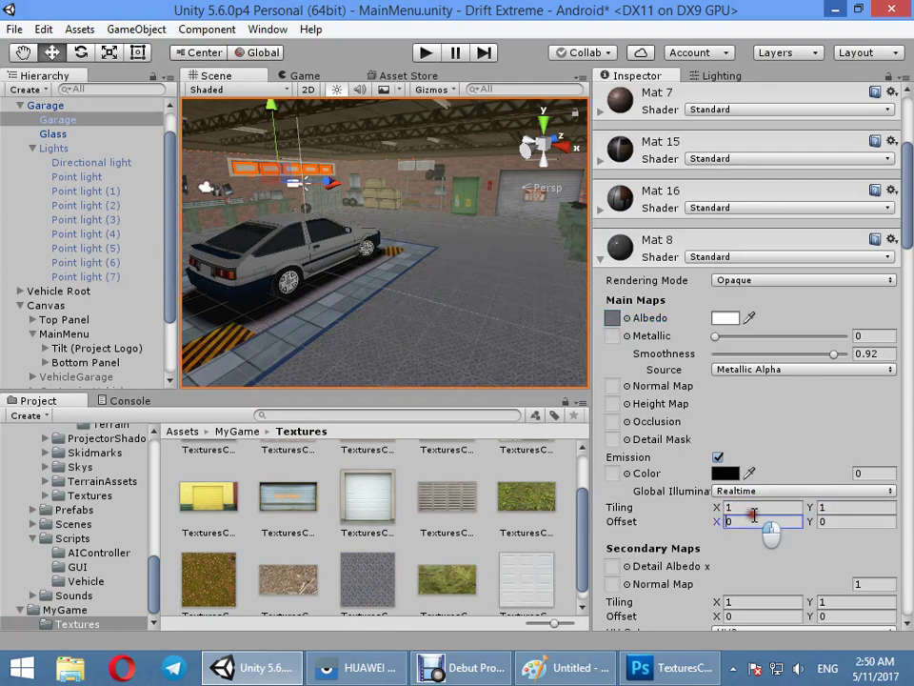
text(0)
click(844, 508)
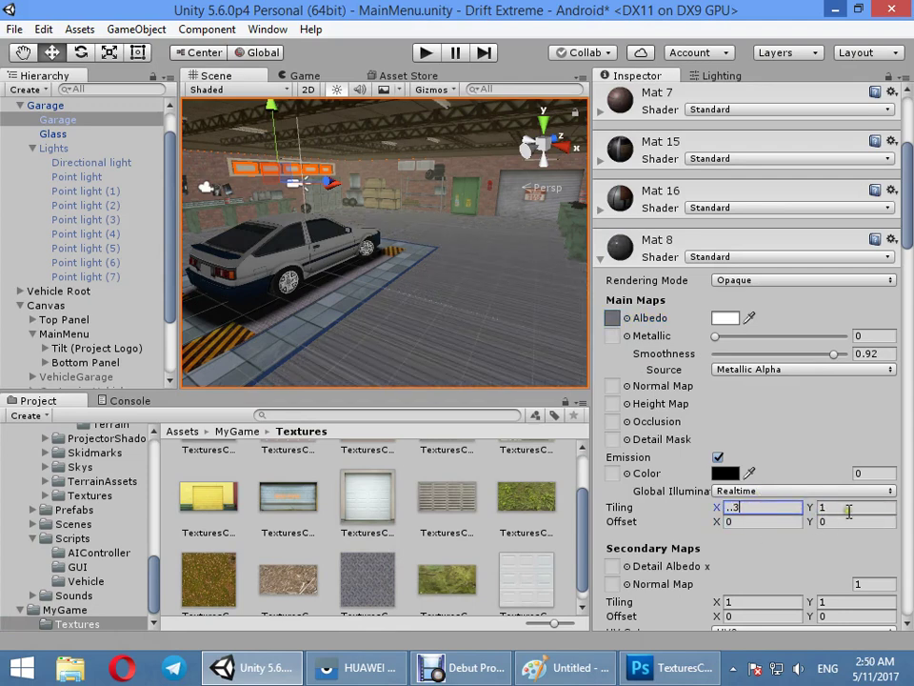
text(3)
click(845, 508)
text(.3)
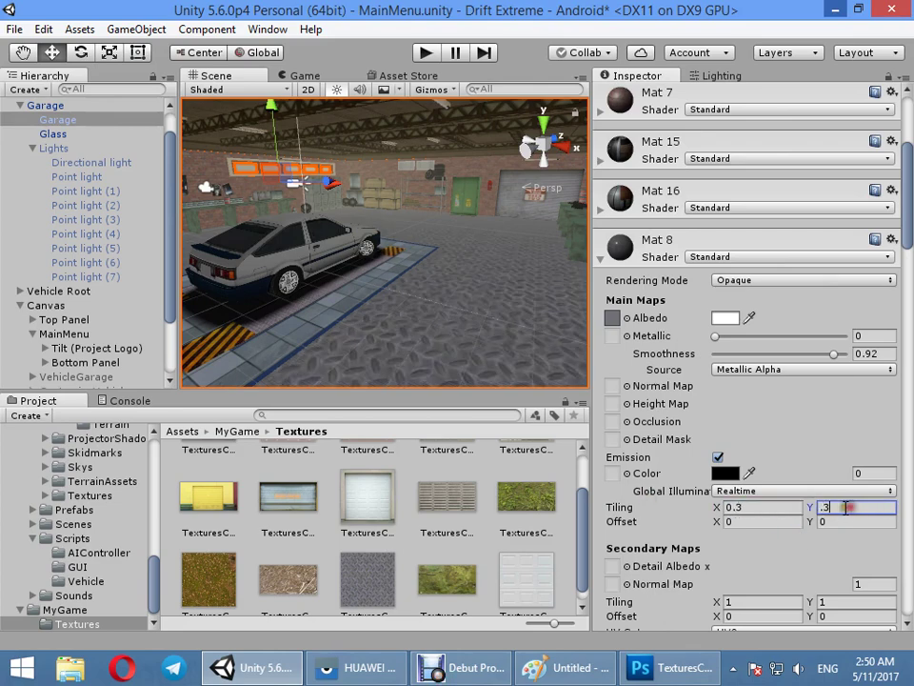
Step: Fly around the car, then change the floor tiling to 0.7 × 0.7
mouse_move(461, 336)
right_down()
mouse_move(483, 265)
mouse_move(488, 299)
right_up()
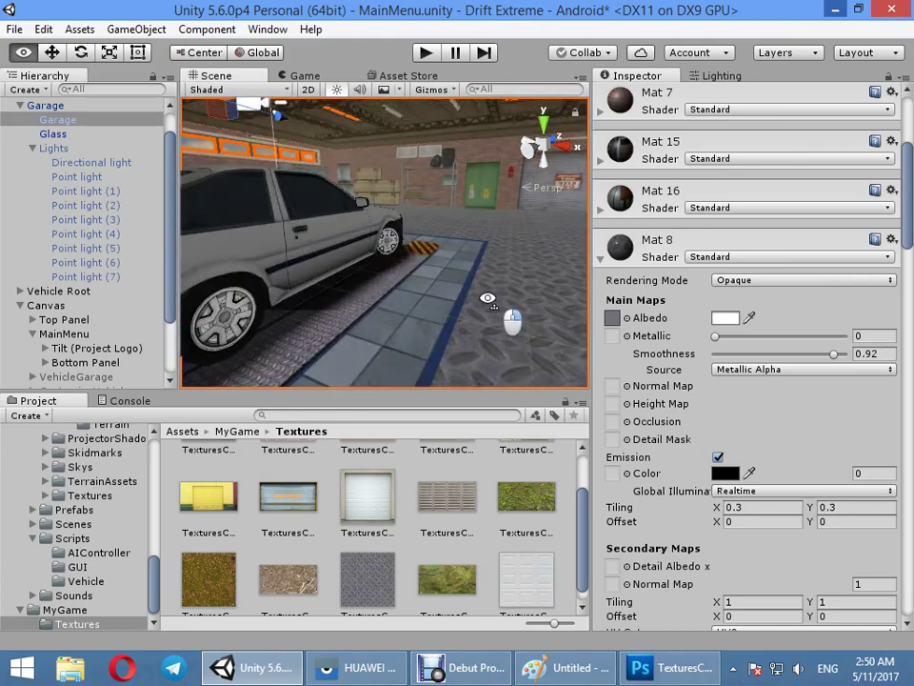
right_drag(488, 299, 497, 328)
scroll(400, 548, down, 1)
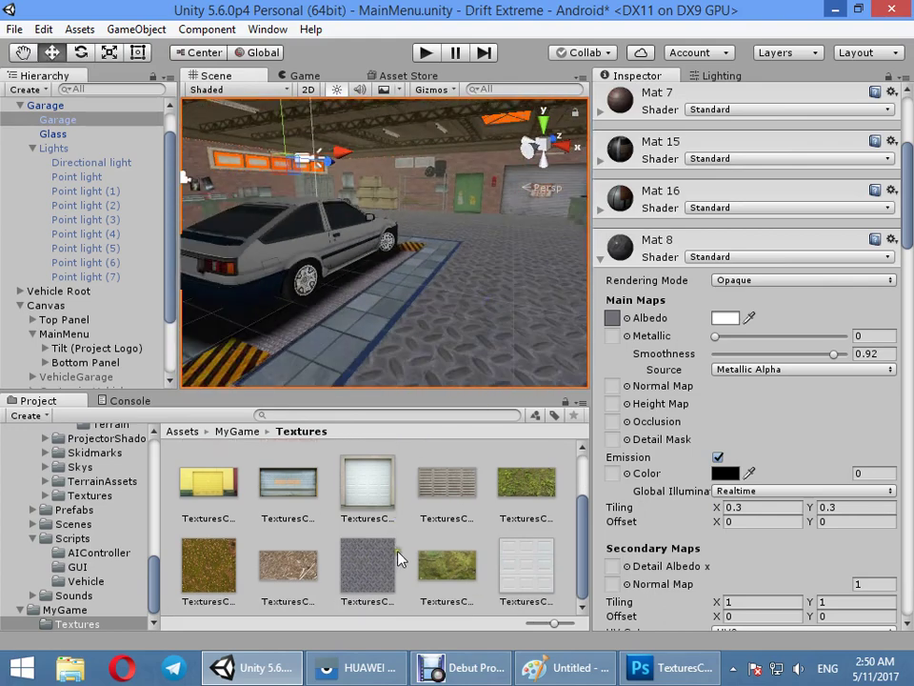
scroll(523, 515, up, 3)
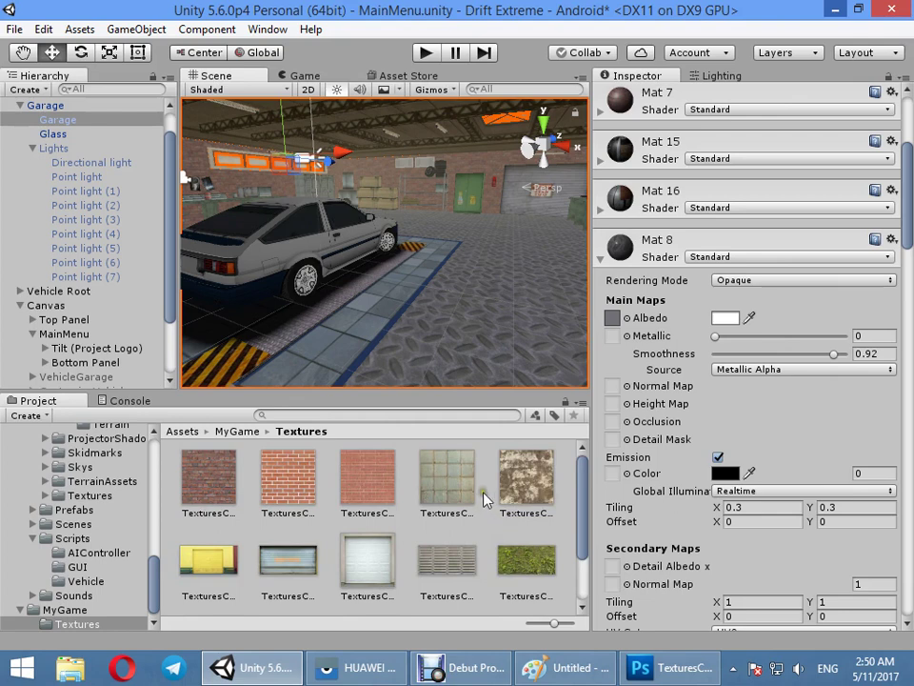
text(0.7)
click(861, 507)
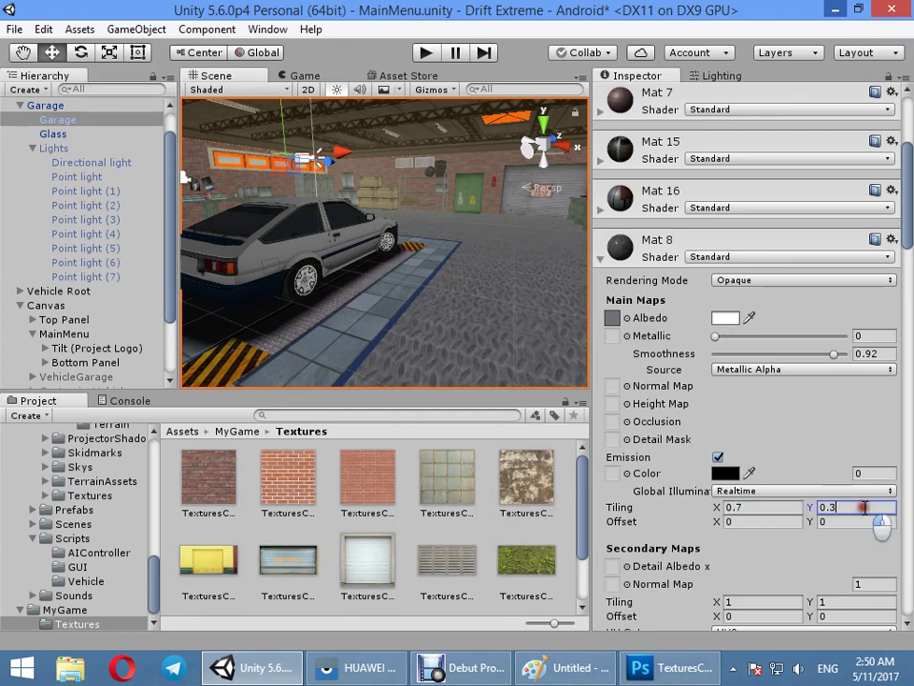
text(.7)
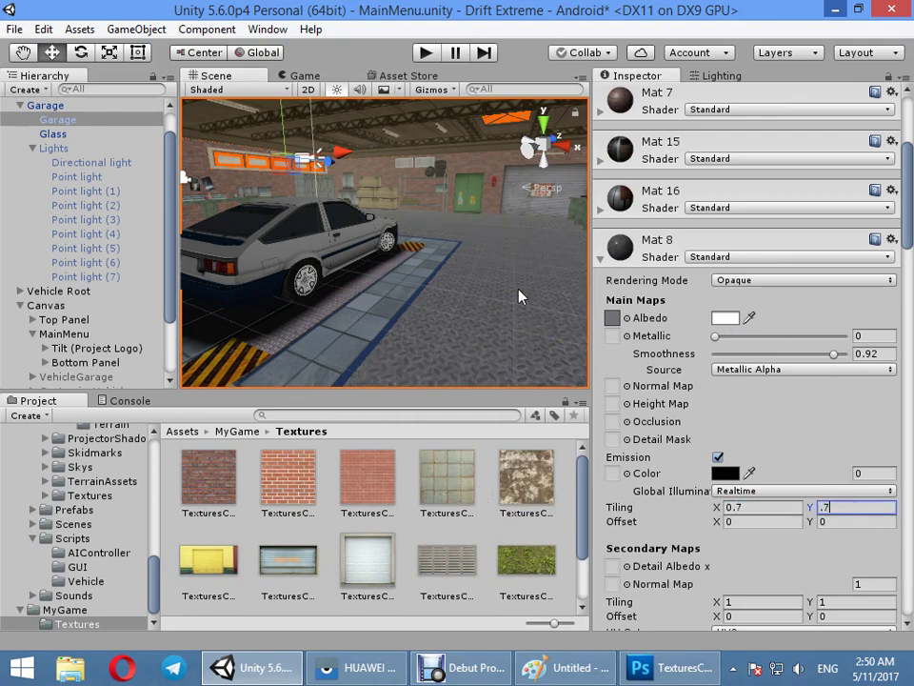
Step: Apply the stained concrete texture to the floor with 0.1 tiling
drag(604, 318, 613, 318)
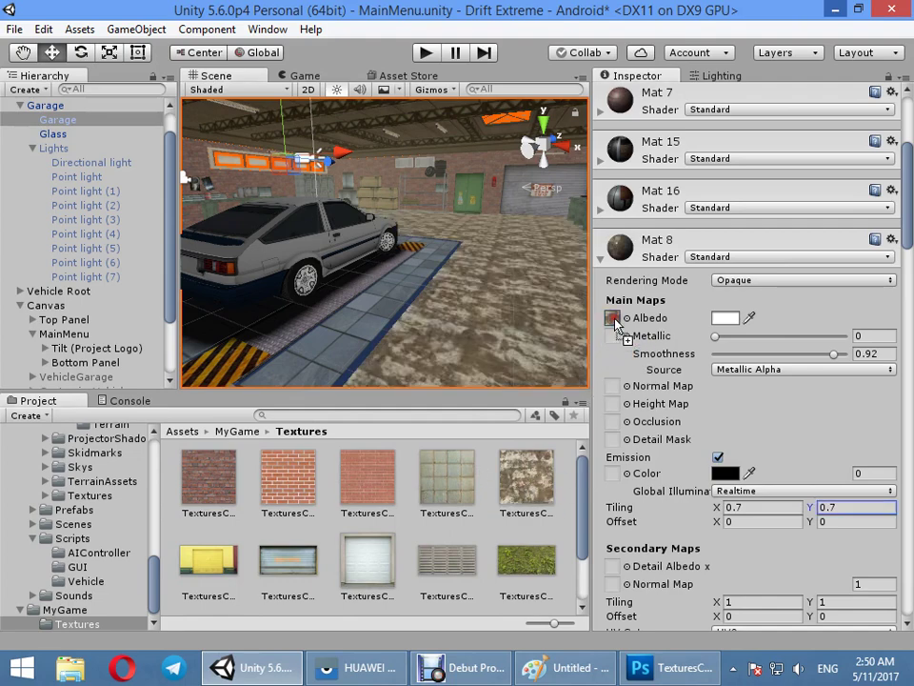
text(0.1)
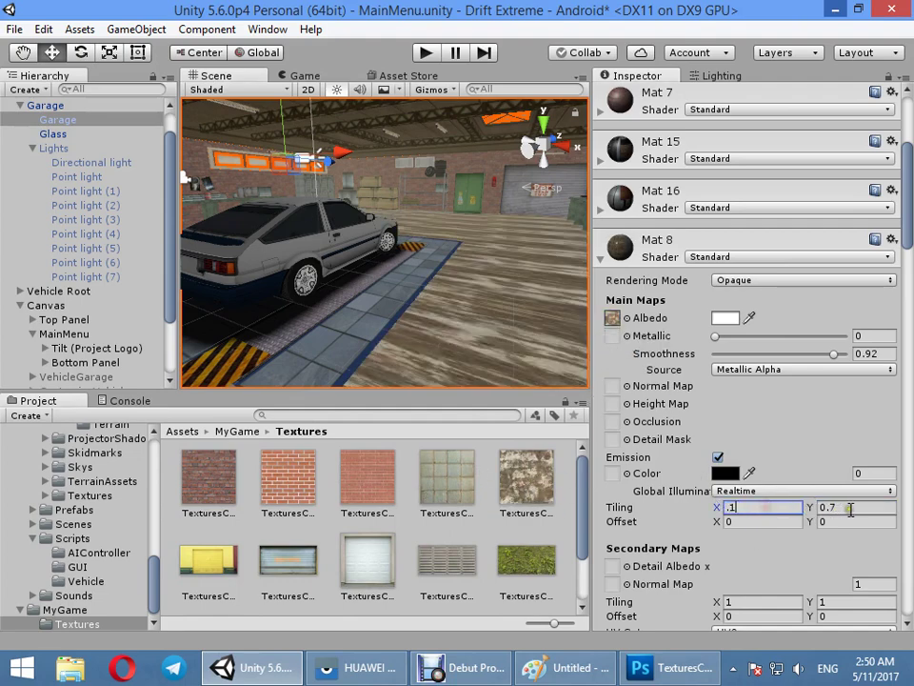
click(851, 508)
text(.1)
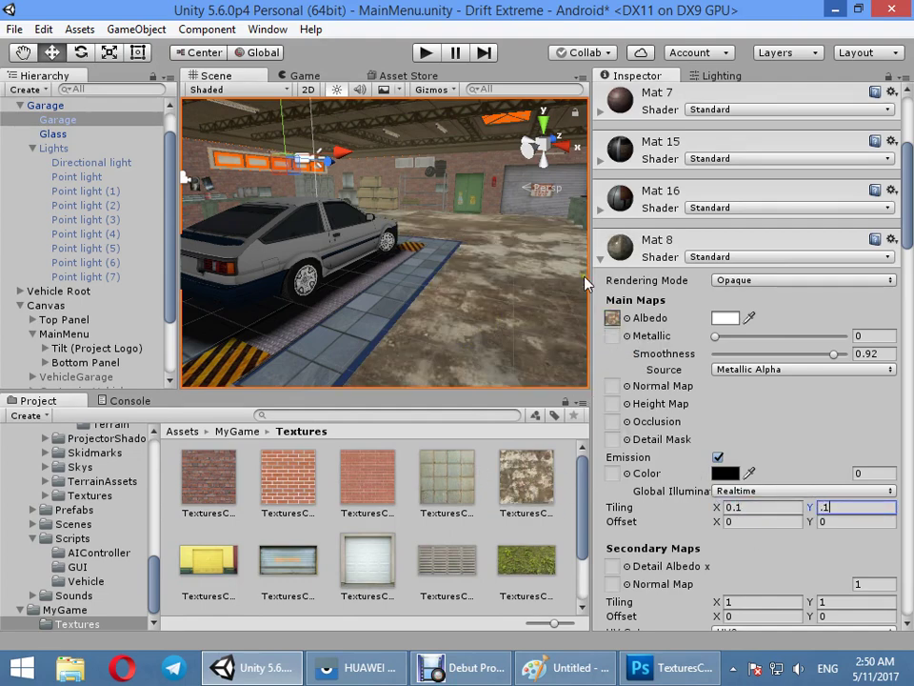
Step: Open the concrete texture in Photoshop and save it as a PSD file
double_click(534, 473)
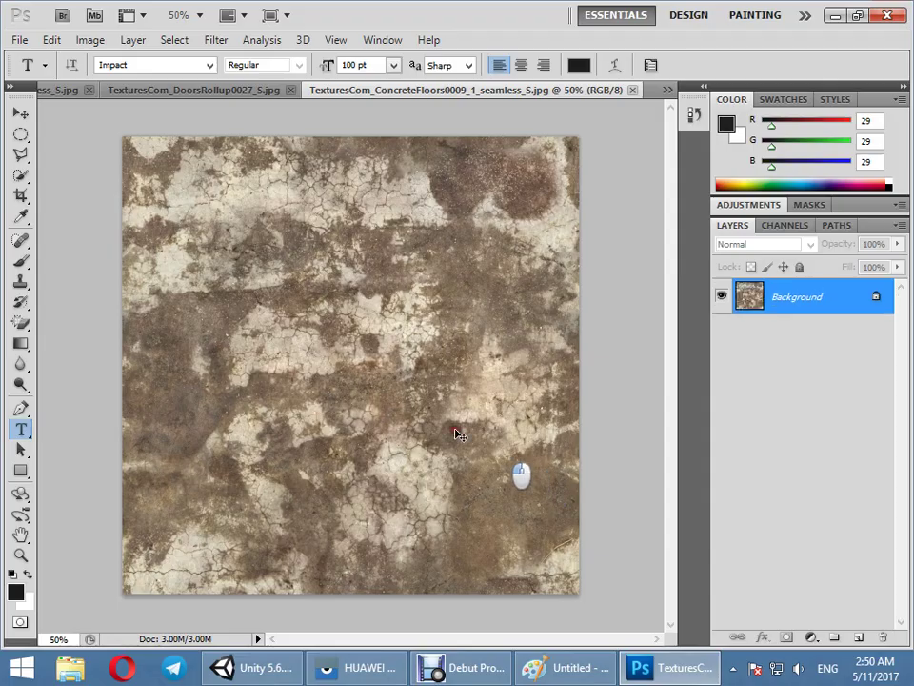
key(ctrl+shift+s)
click(491, 377)
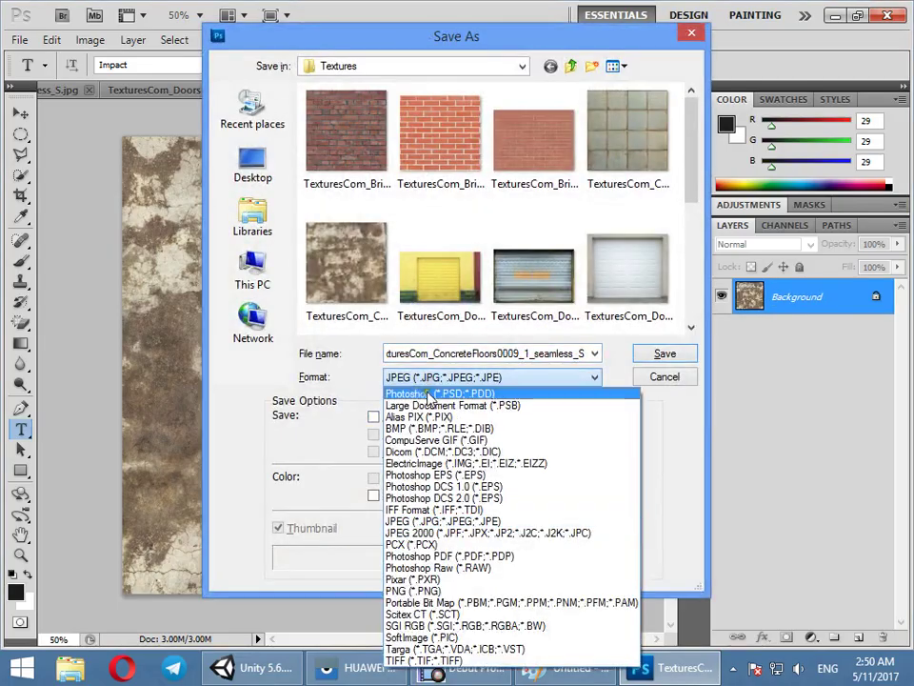
click(448, 392)
key(Return)
Step: Delete the old concrete texture in Unity and assign the PSD version as the floor's Albedo
click(834, 16)
click(514, 483)
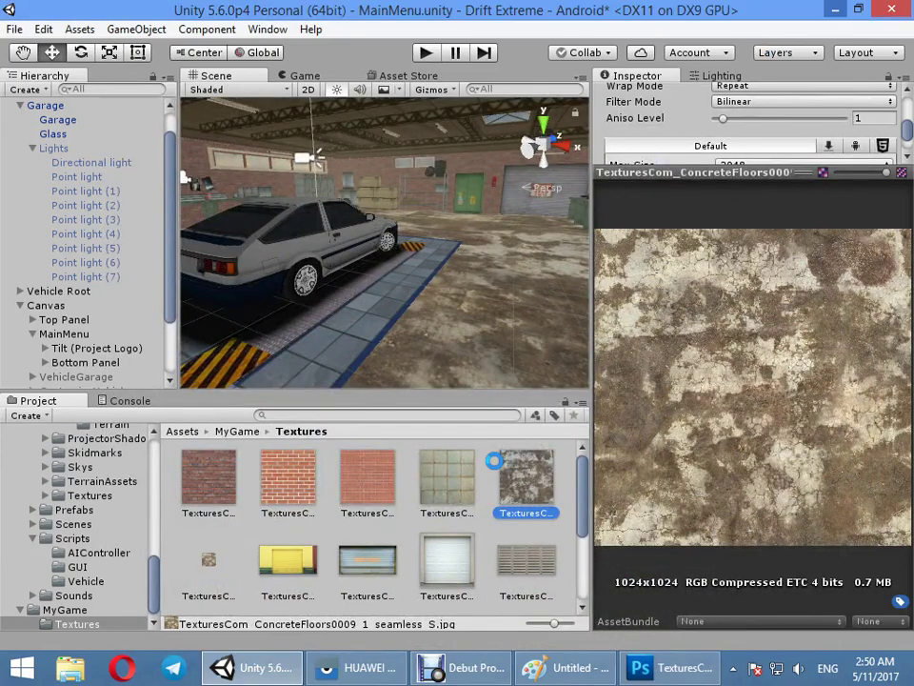
key(Delete)
key(Return)
click(518, 320)
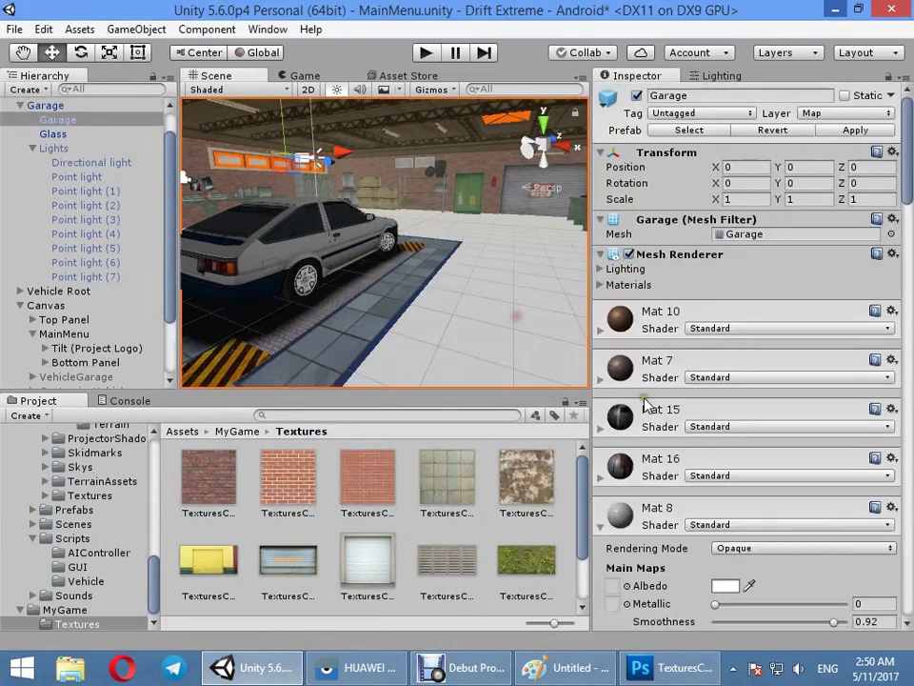
scroll(645, 402, down, 5)
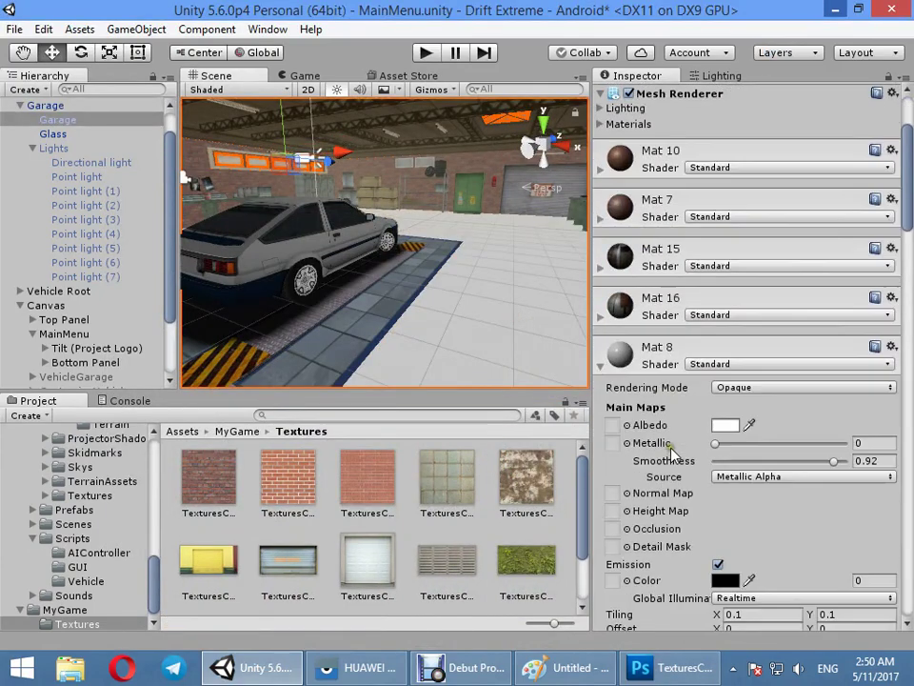
drag(620, 426, 619, 429)
Step: In Photoshop CS5, copy the texture's Red channel into a new Alpha 1 channel
double_click(619, 430)
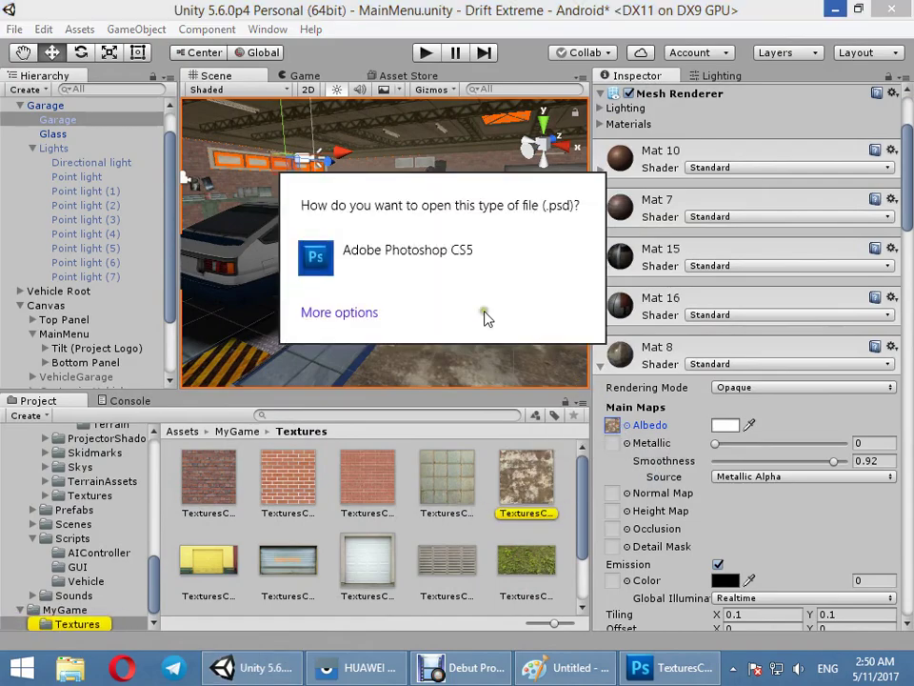
click(407, 252)
click(773, 227)
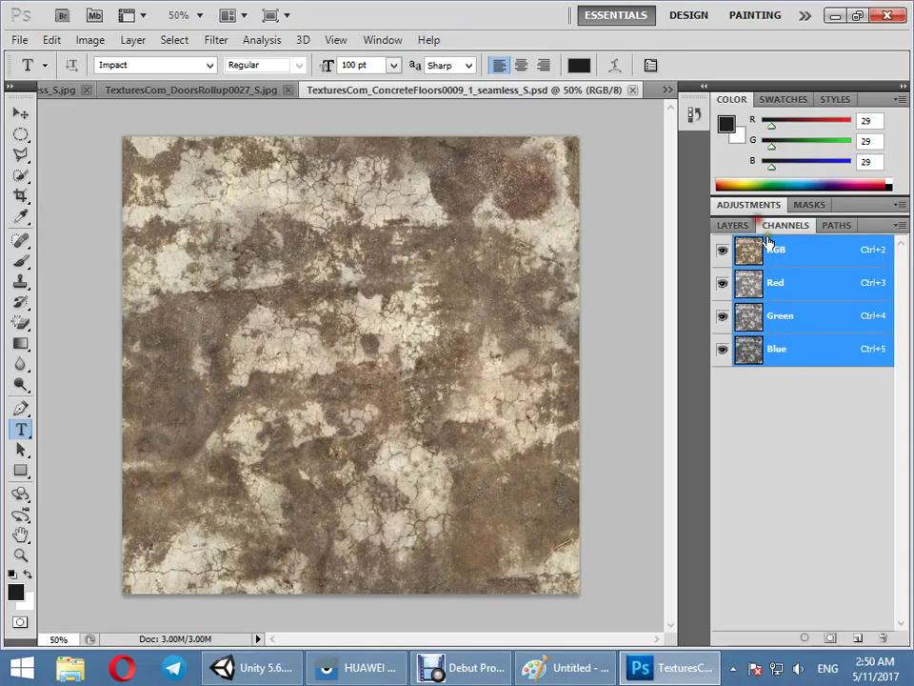
click(784, 283)
key(ctrl+a)
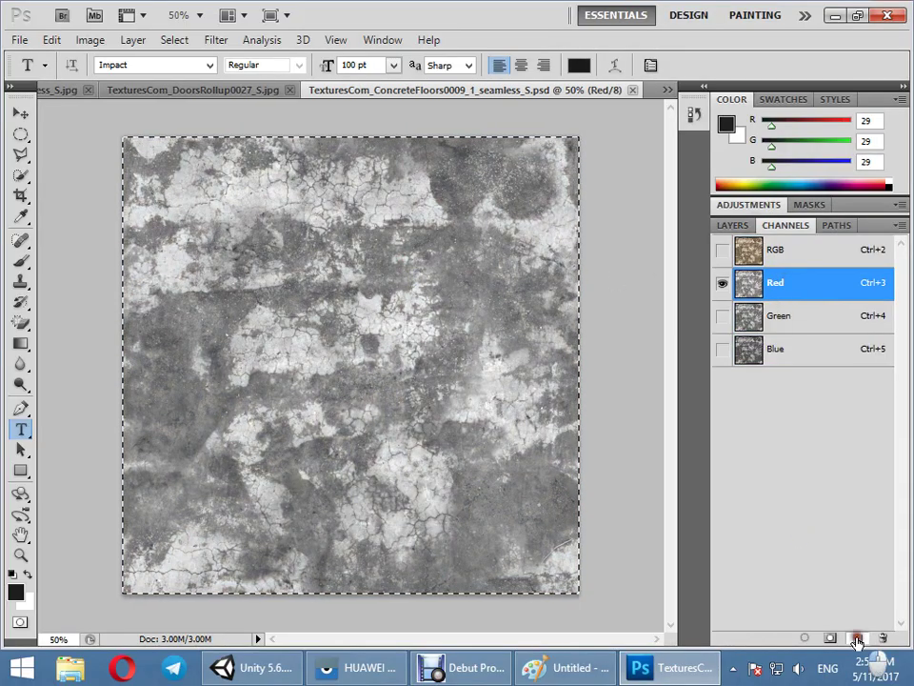
click(857, 638)
key(ctrl+v)
Step: Set Mat 8's Smoothness Source to Albedo Alpha with smoothness at 1
click(834, 15)
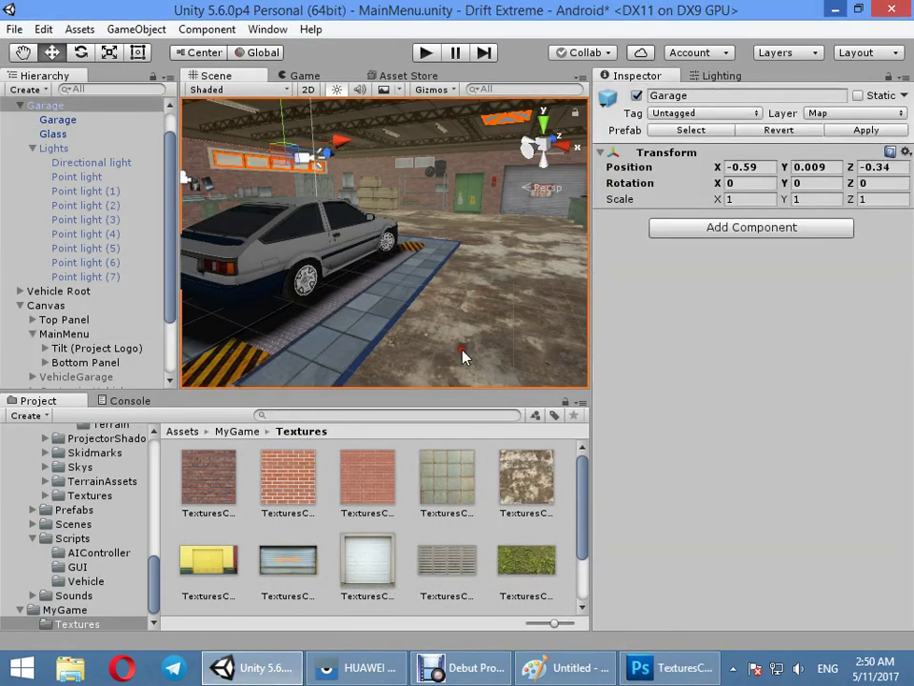
scroll(696, 529, down, 3)
click(762, 475)
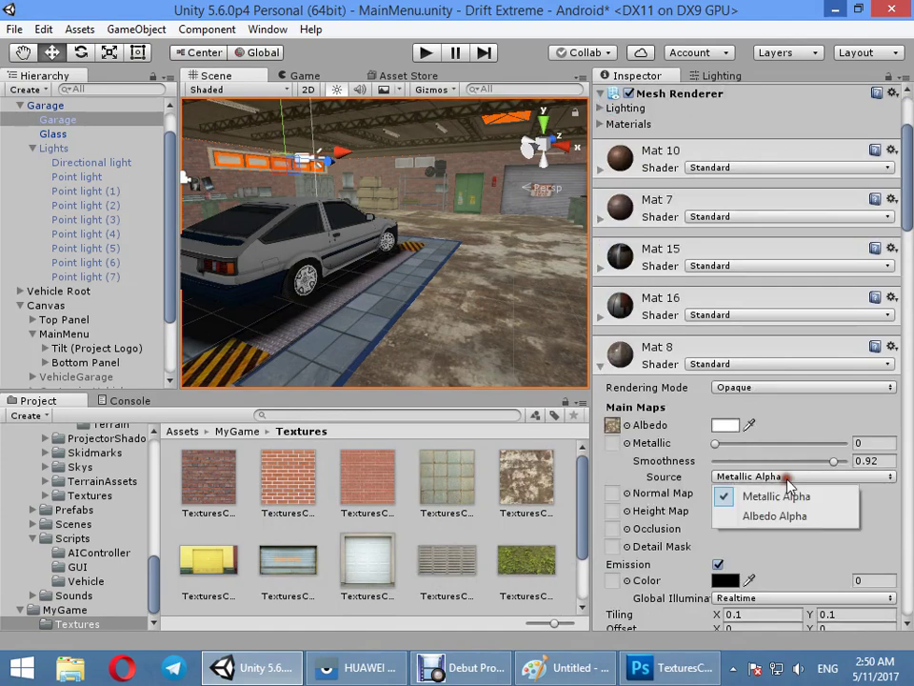
click(753, 514)
drag(685, 461, 701, 465)
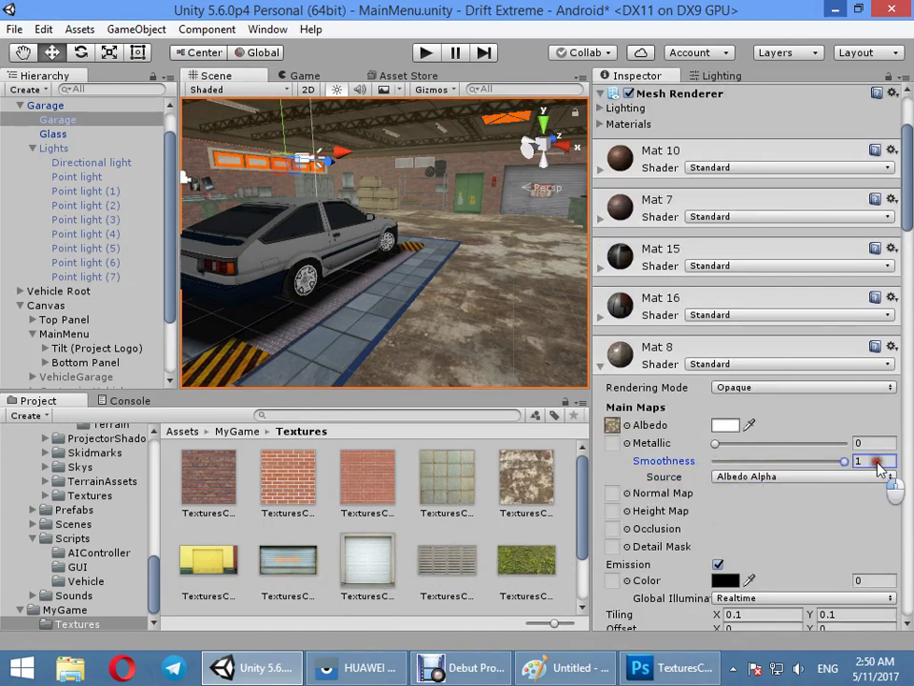
scroll(413, 245, down, 3)
click(283, 153)
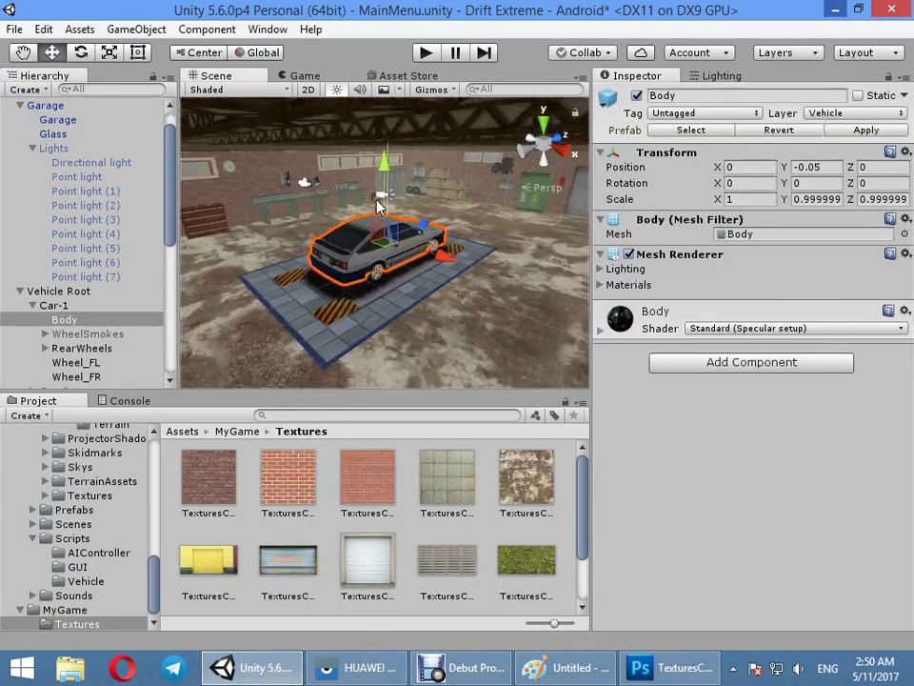
scroll(283, 152, down, 3)
Step: Add a Reflection Probe, set its Type to Realtime and keep refresh On Awake
click(136, 30)
mouse_move(173, 128)
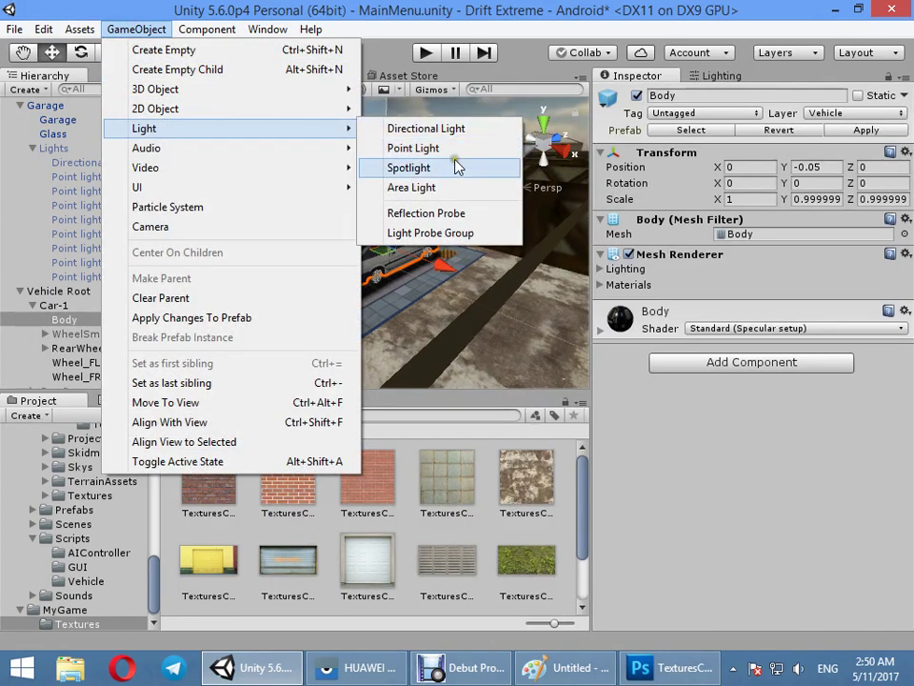
click(462, 214)
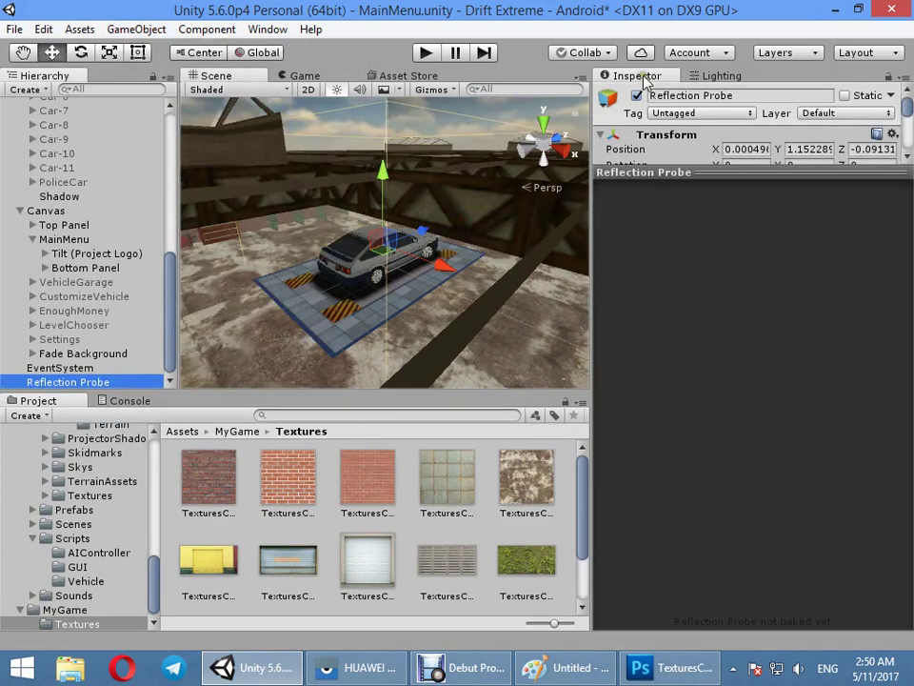
drag(682, 175, 683, 455)
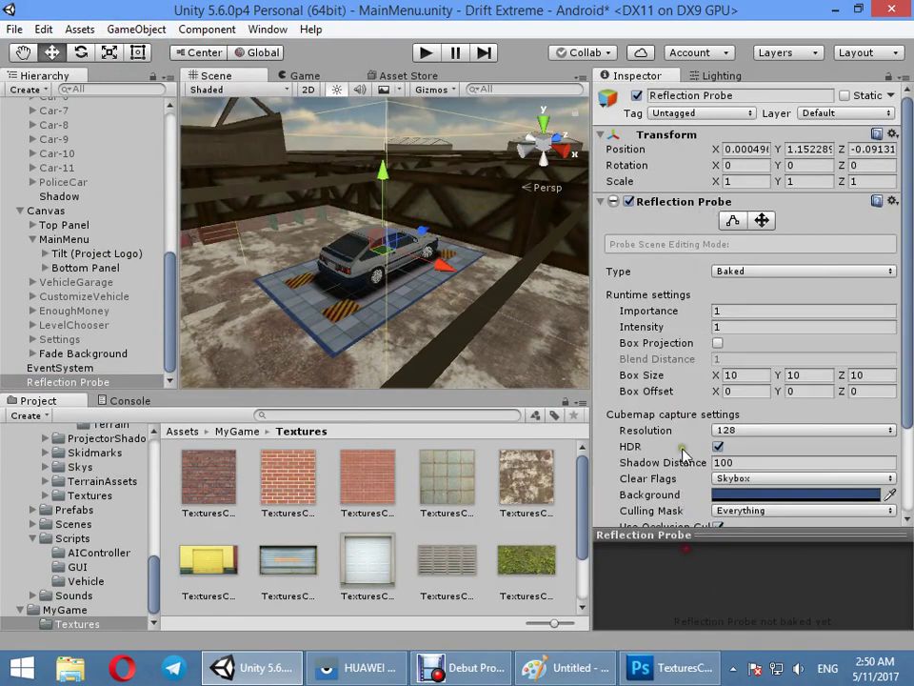
click(739, 272)
click(751, 330)
click(744, 287)
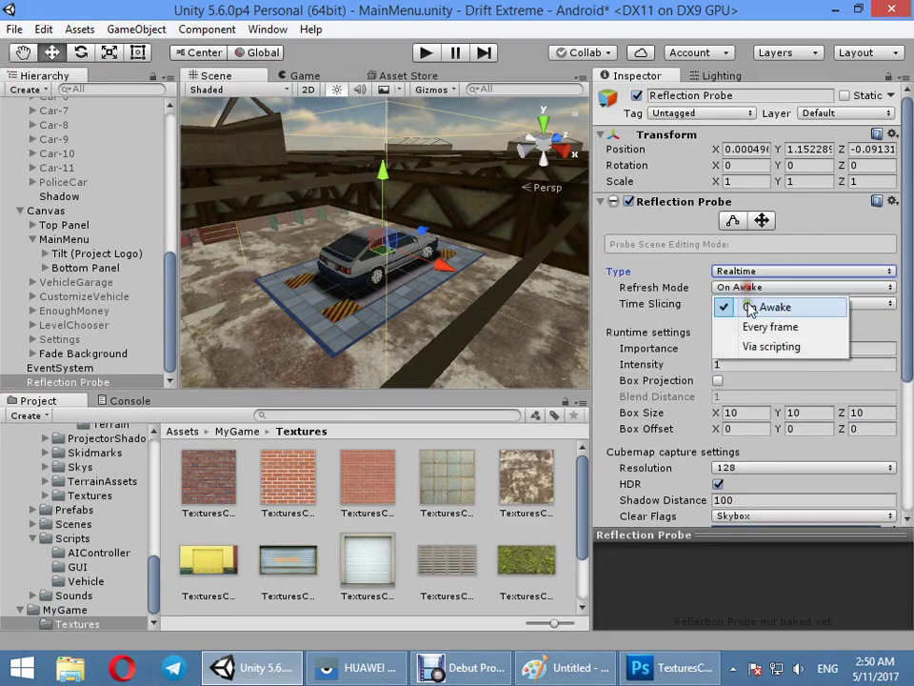
click(750, 308)
Step: Stretch the probe's box bounds along X and Z to about 20.7 × 10 × 31.4, enclosing the garage
click(732, 220)
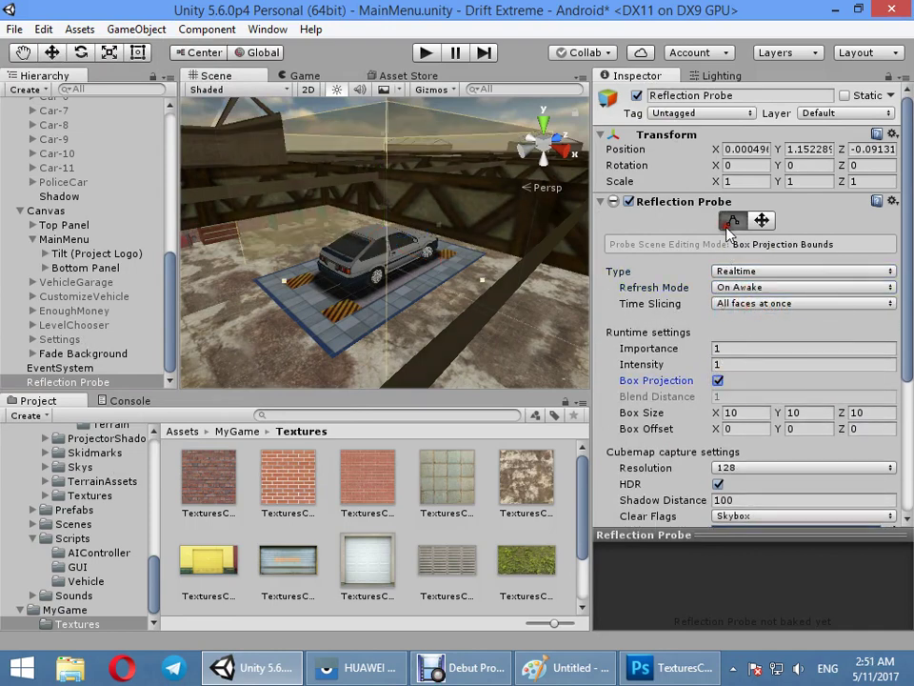
mouse_move(490, 286)
mouse_down()
mouse_move(546, 302)
mouse_move(405, 319)
mouse_move(416, 274)
mouse_up()
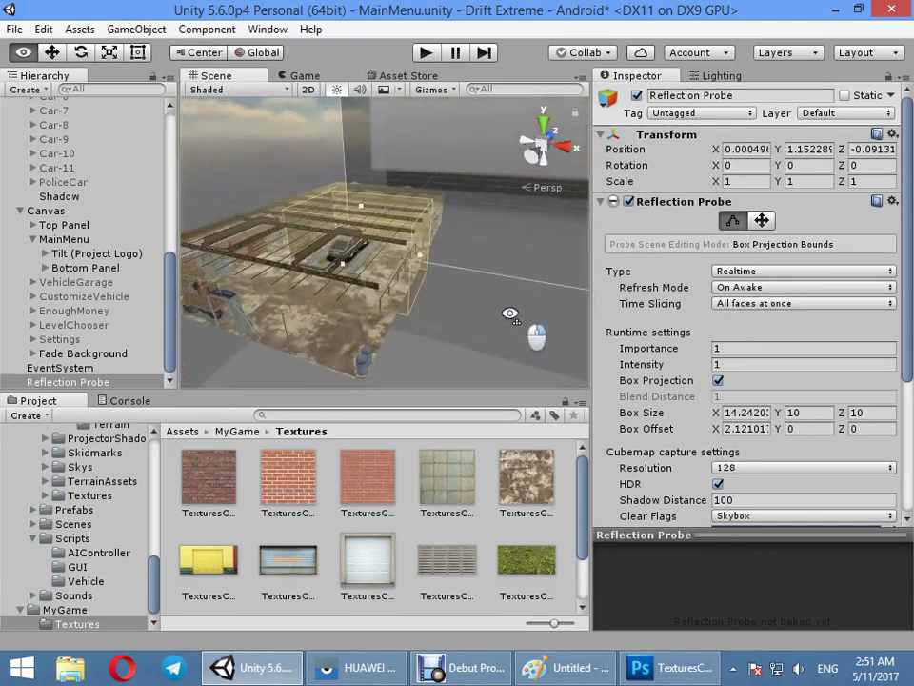
mouse_move(344, 270)
mouse_down()
mouse_move(291, 303)
mouse_move(394, 292)
mouse_move(398, 273)
mouse_move(351, 284)
mouse_move(440, 285)
mouse_move(468, 253)
mouse_move(373, 268)
mouse_up()
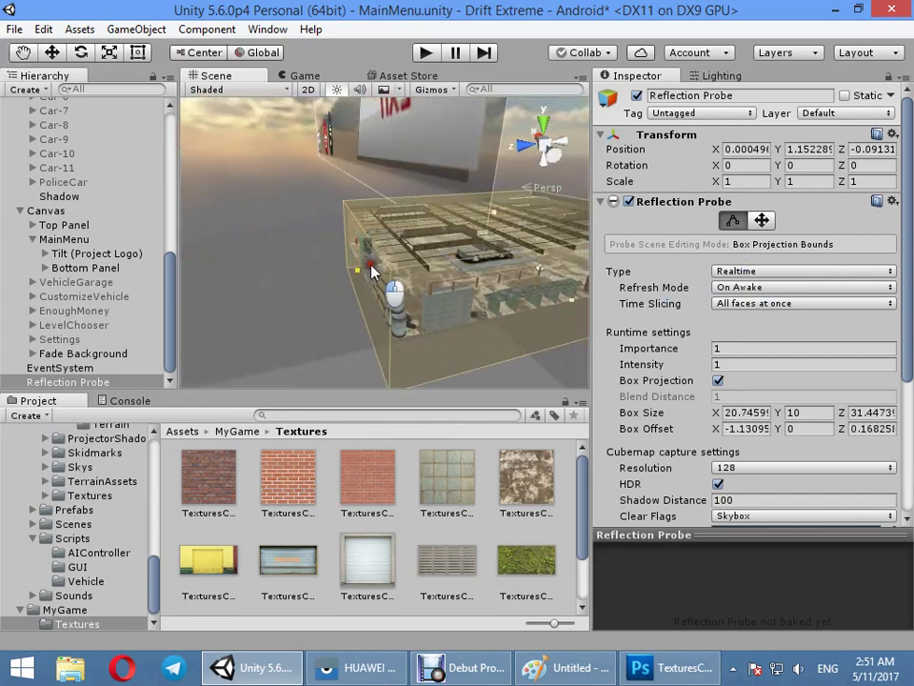
click(323, 295)
mouse_move(343, 318)
alt+mouse_down()
mouse_move(526, 313)
mouse_move(218, 338)
mouse_move(853, 306)
mouse_move(659, 315)
mouse_move(420, 268)
mouse_move(387, 273)
alt+mouse_up()
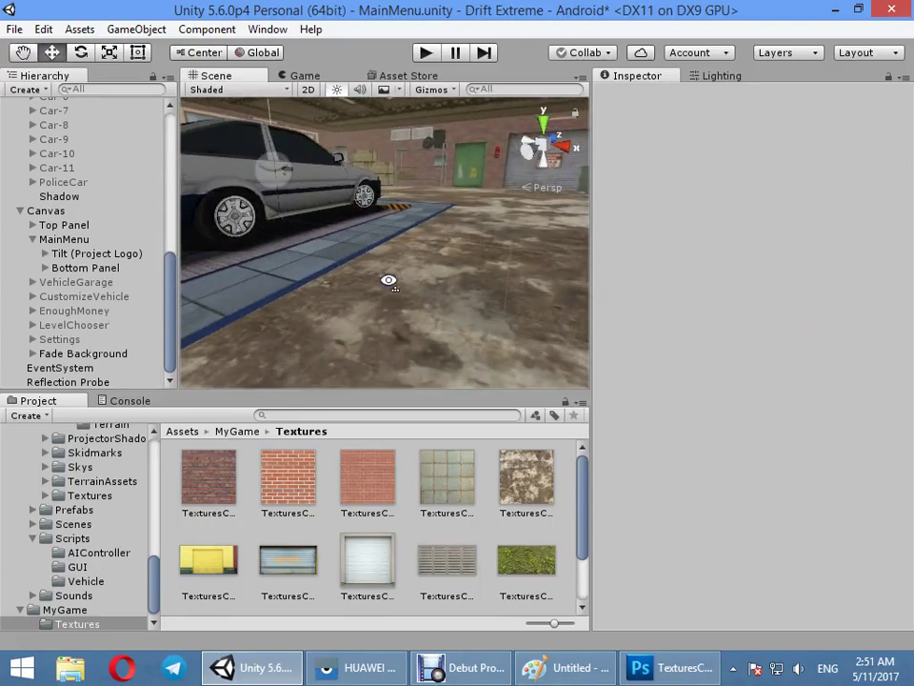
click(454, 330)
scroll(690, 420, down, 5)
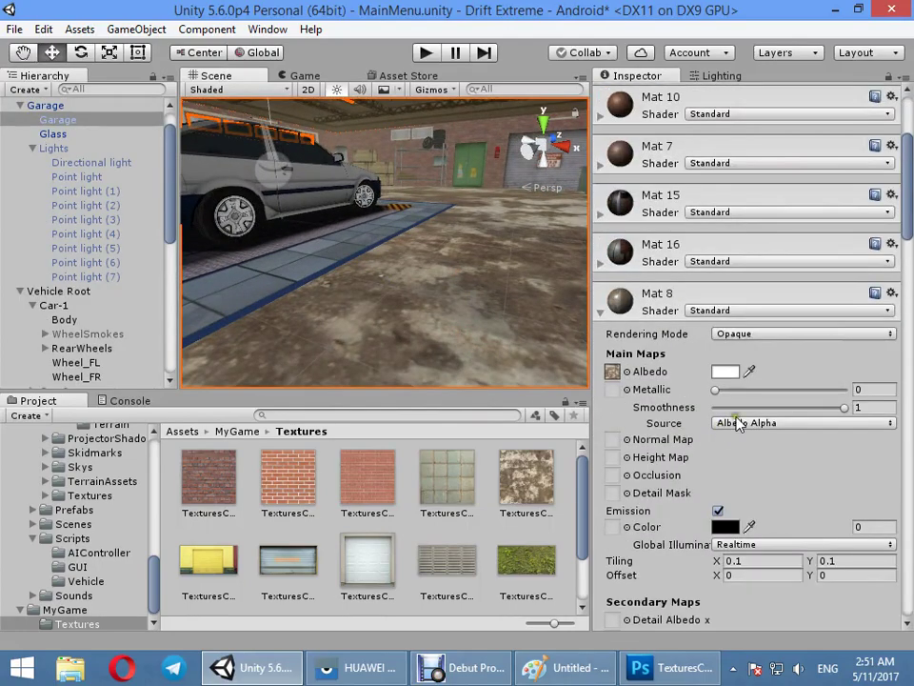
click(749, 425)
click(752, 439)
drag(829, 406, 700, 407)
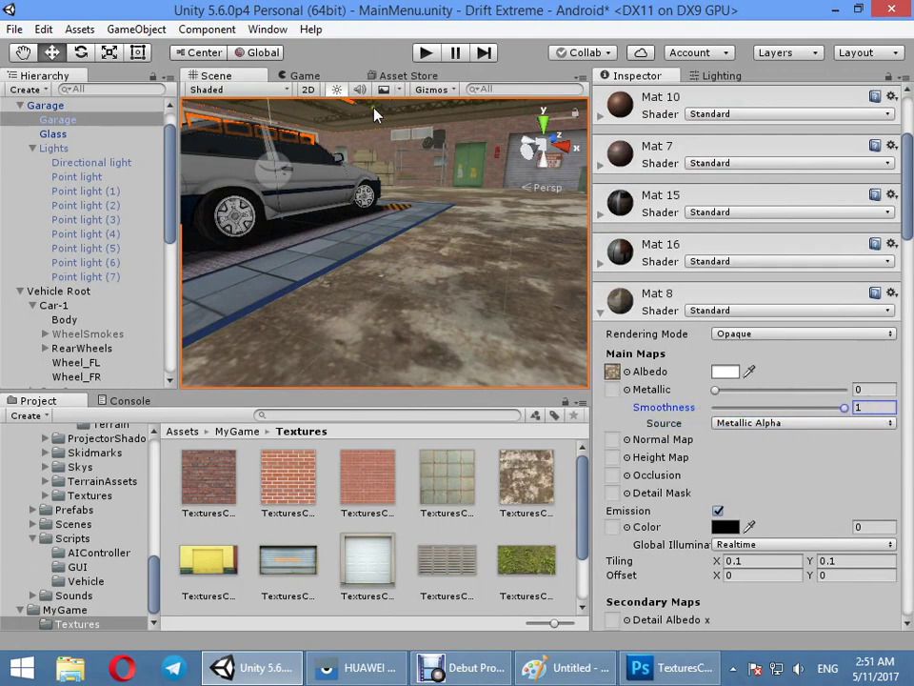
click(727, 423)
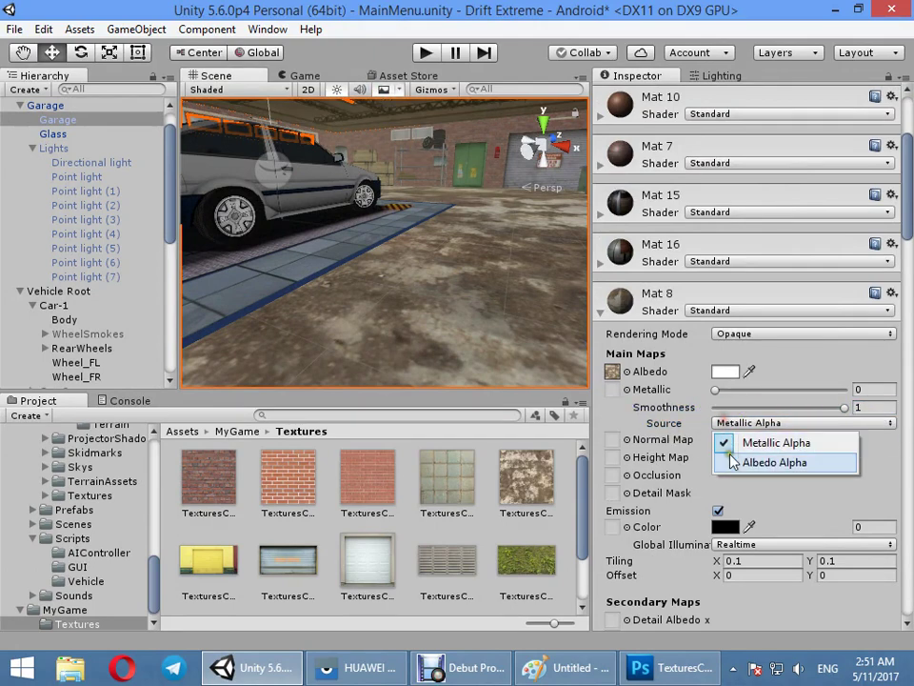
click(732, 463)
alt+drag(425, 350, 426, 281)
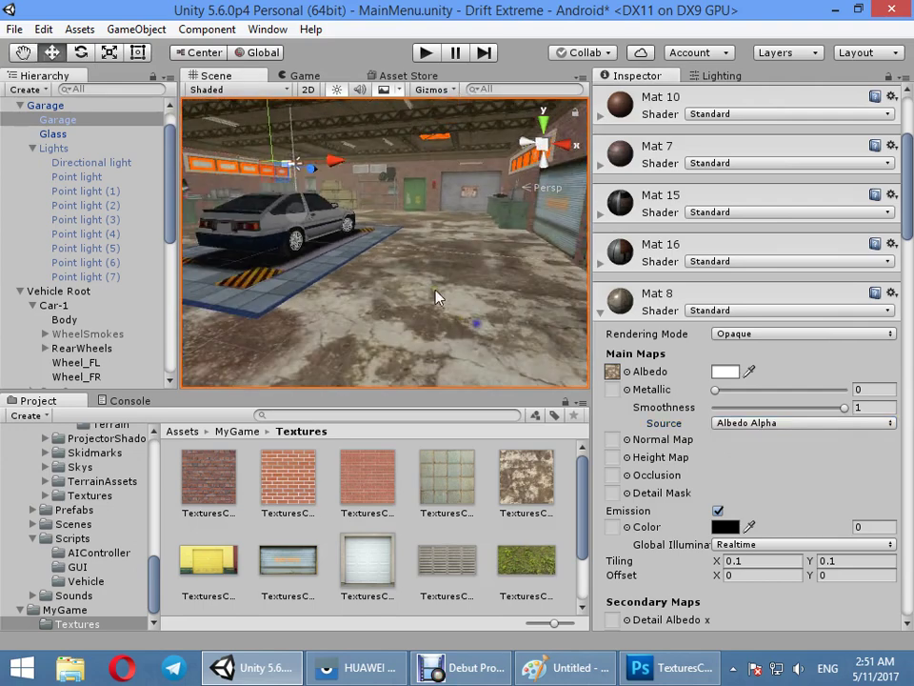
click(425, 281)
Step: In Project Settings > Quality, select the Fastest level and enable Realtime Reflection Probes
click(17, 34)
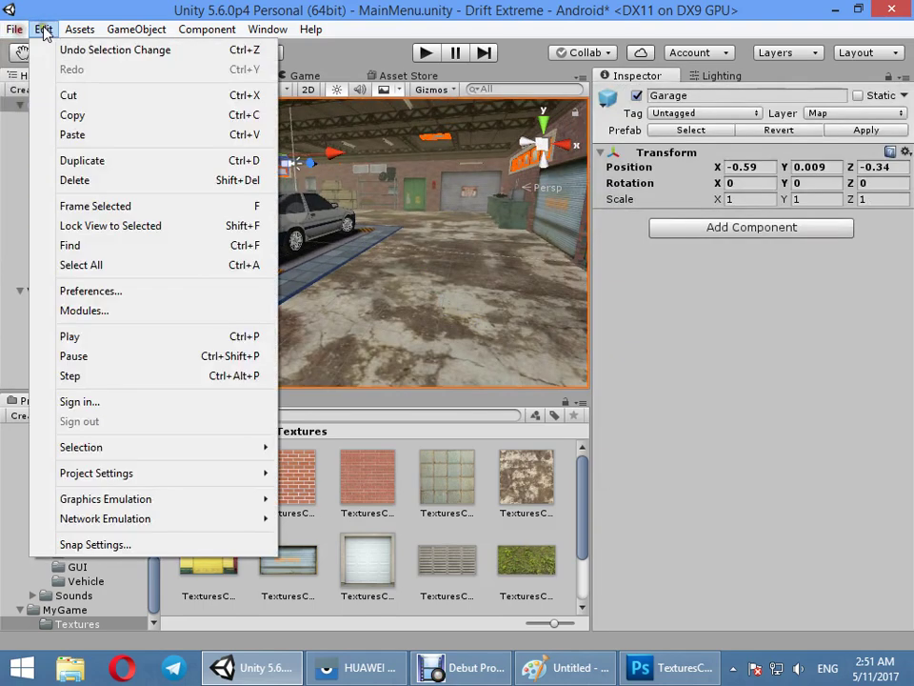
mouse_move(195, 472)
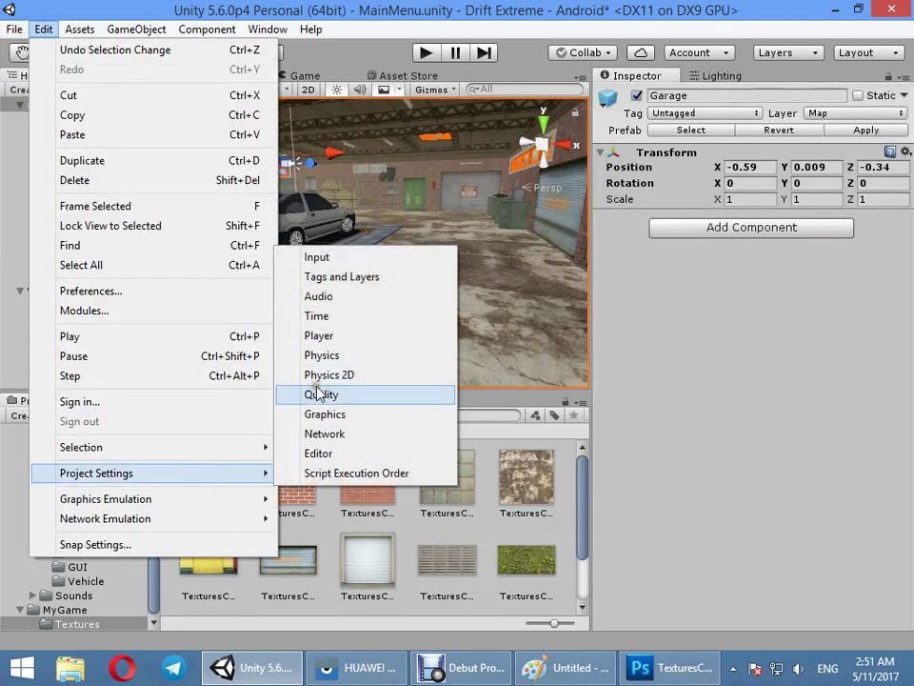
click(347, 403)
click(719, 152)
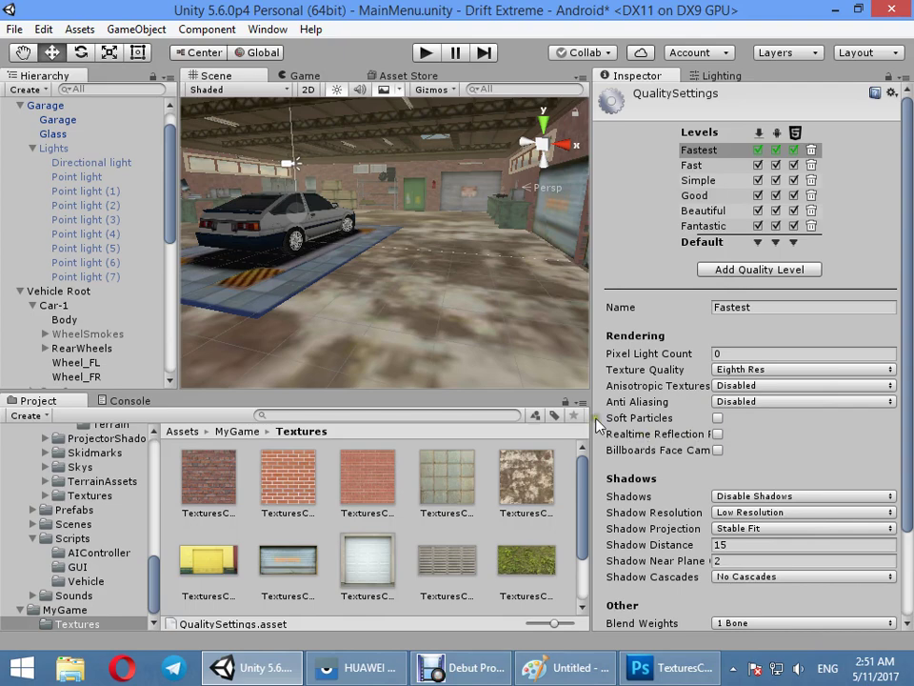
drag(597, 424, 497, 404)
click(662, 434)
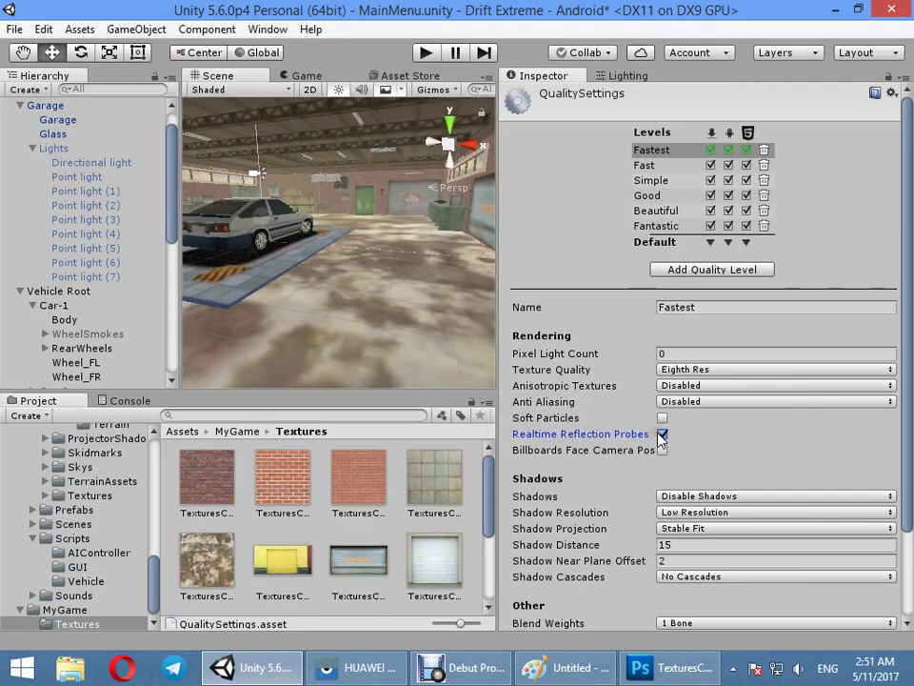
Step: Set the Fastest level to Full Res textures and Forced On anisotropic filtering
click(700, 376)
click(704, 385)
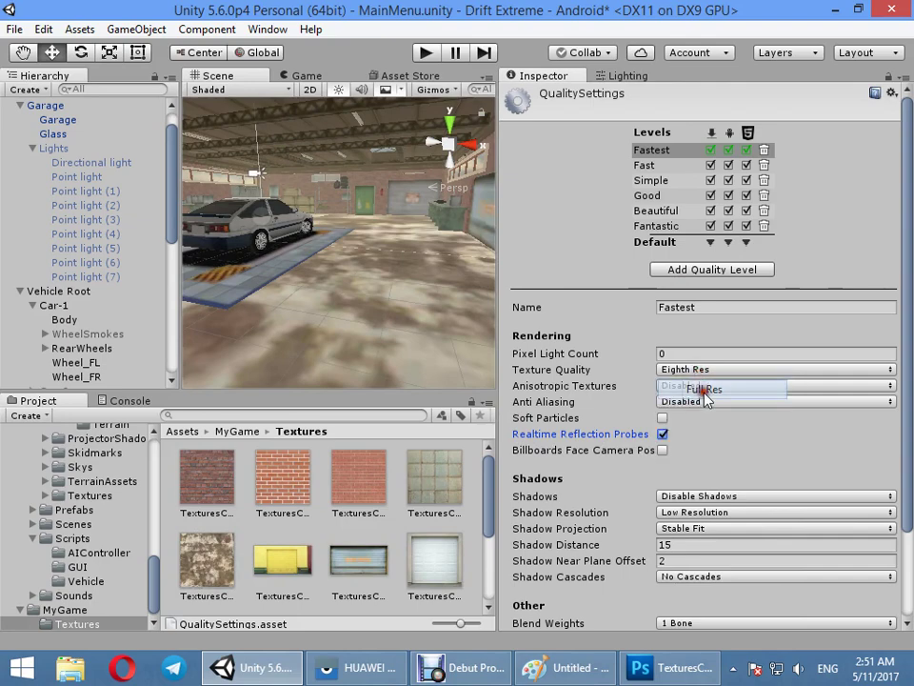
click(717, 387)
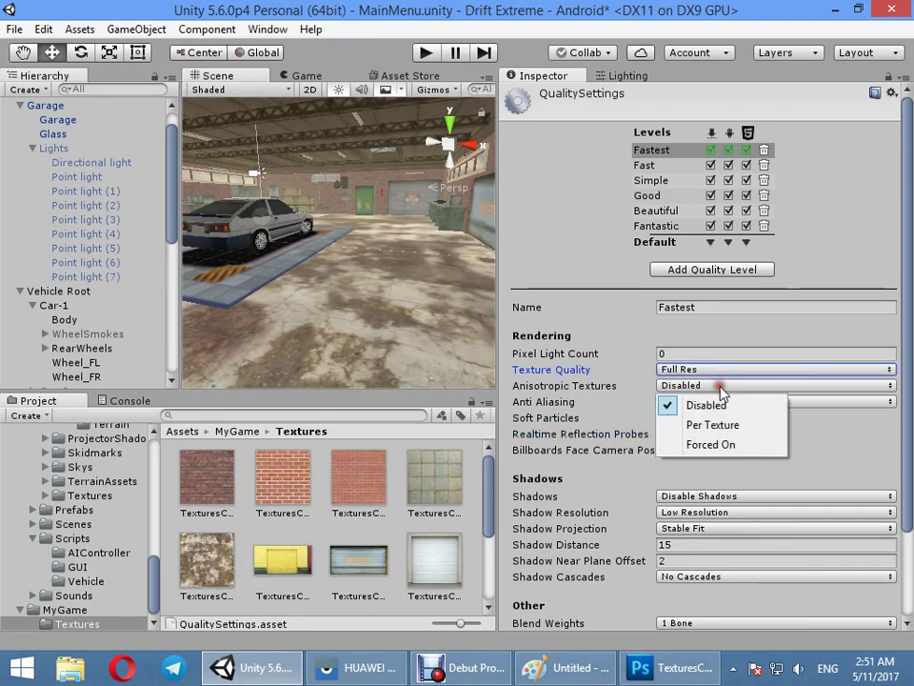
click(717, 447)
drag(498, 269, 667, 276)
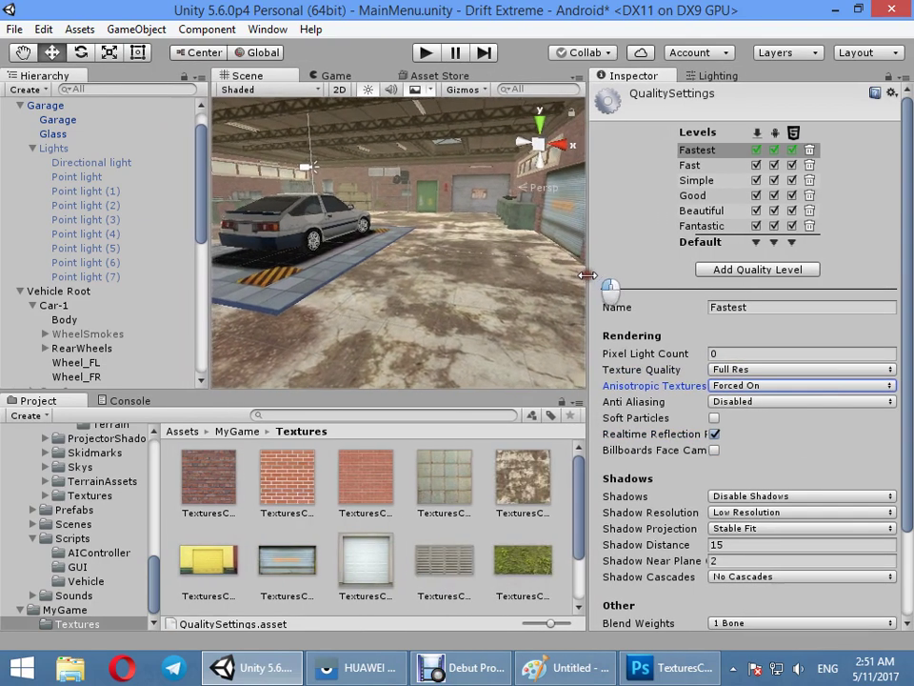
right_drag(473, 317, 465, 286)
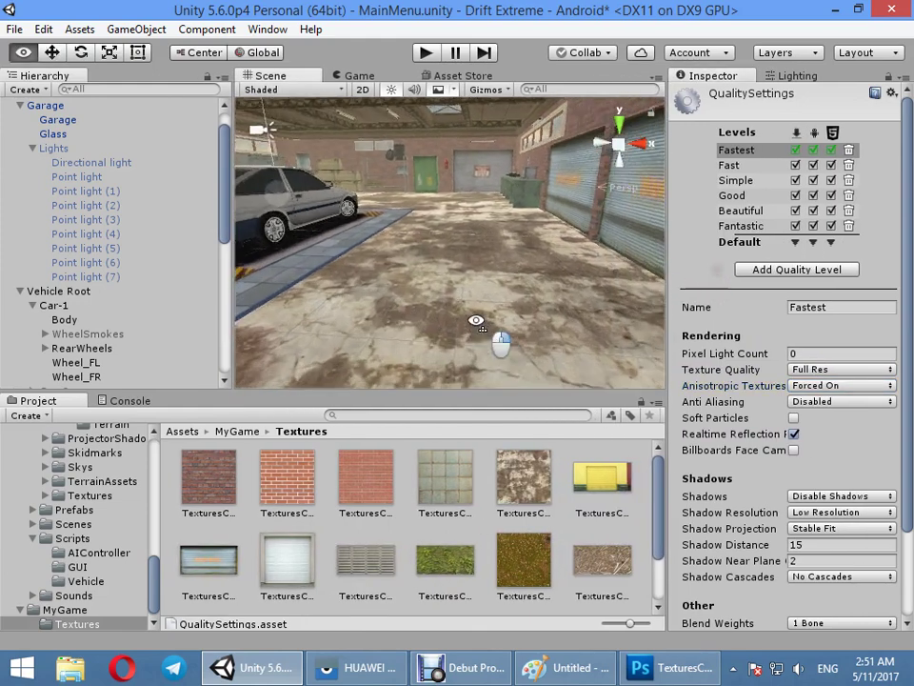
Step: Switch floor material Mat 8's Smoothness Source to Metallic Alpha, keeping smoothness at 1
click(464, 298)
click(463, 298)
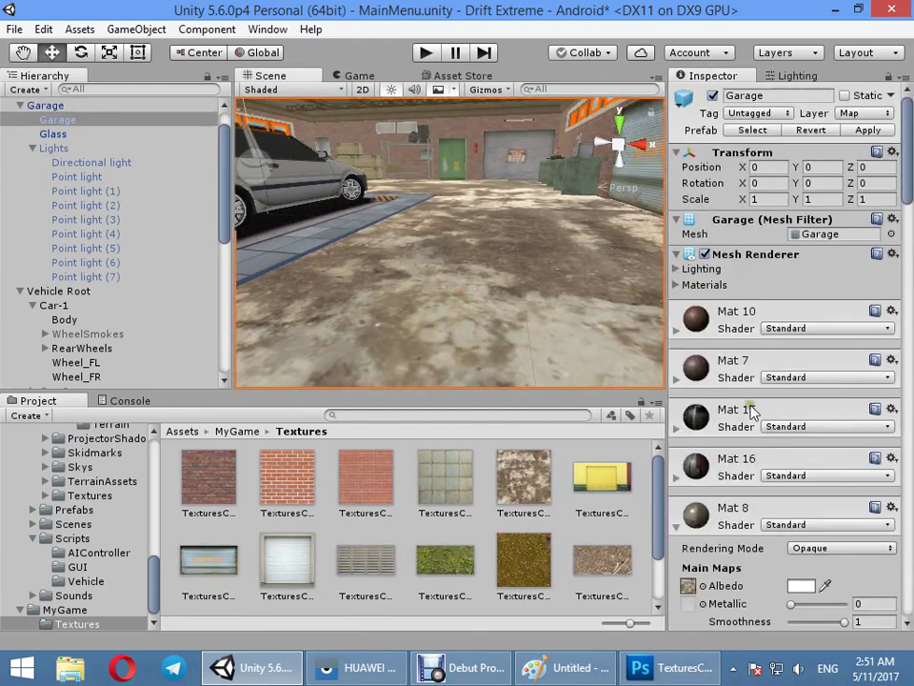
scroll(769, 432, down, 5)
mouse_move(843, 359)
mouse_down()
mouse_move(791, 354)
mouse_move(871, 346)
mouse_up()
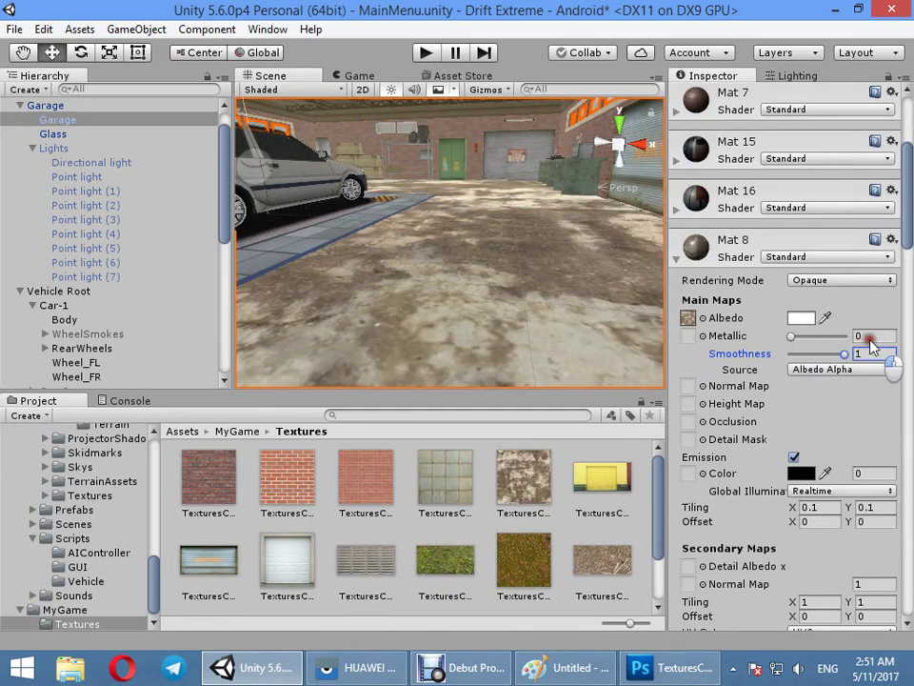
click(814, 378)
click(812, 389)
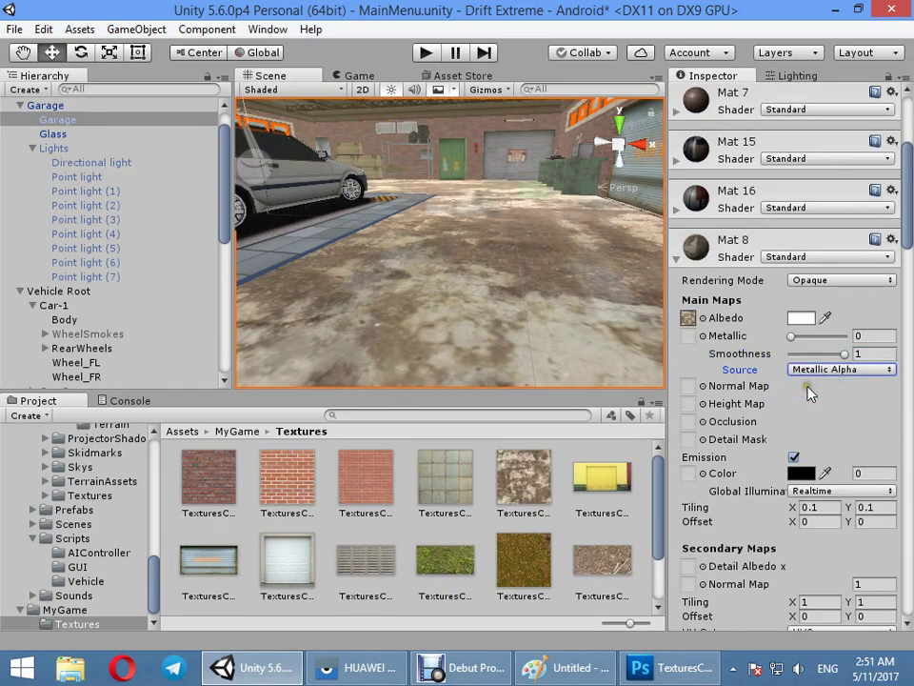
mouse_move(613, 312)
right_down()
mouse_move(355, 263)
mouse_move(295, 279)
right_up()
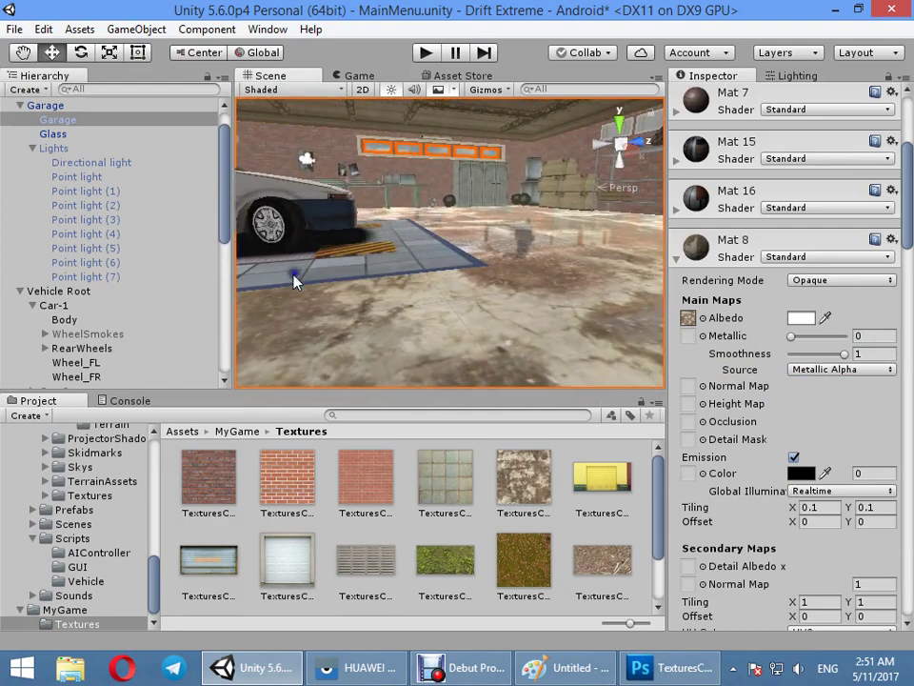
scroll(67, 319, down, 10)
Step: Turn on Box Projection for the Reflection Probe, leaving its refresh mode On Awake
click(125, 356)
click(112, 381)
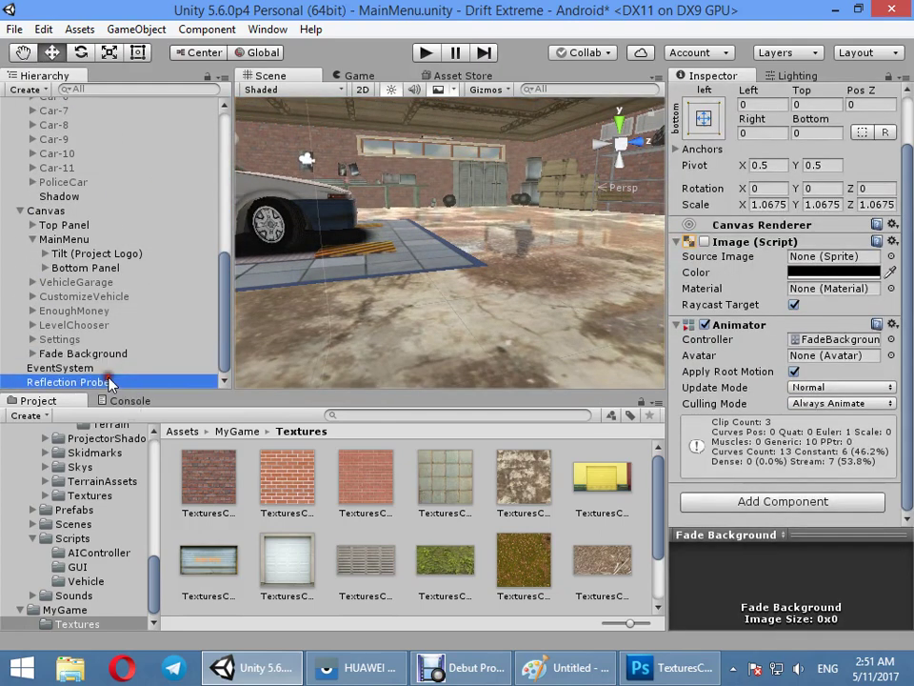
click(792, 323)
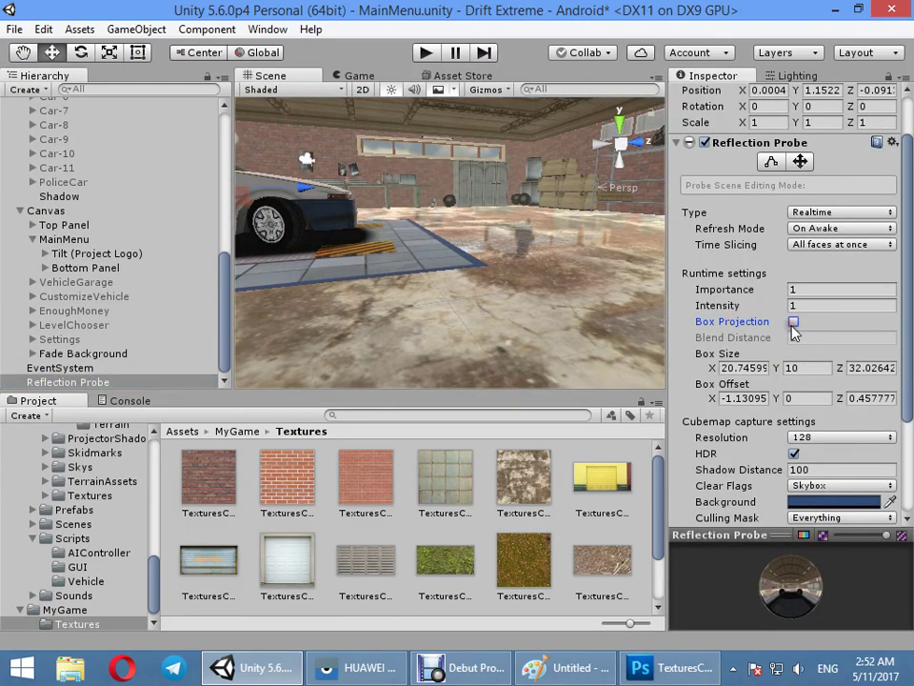
click(812, 229)
click(821, 265)
click(812, 229)
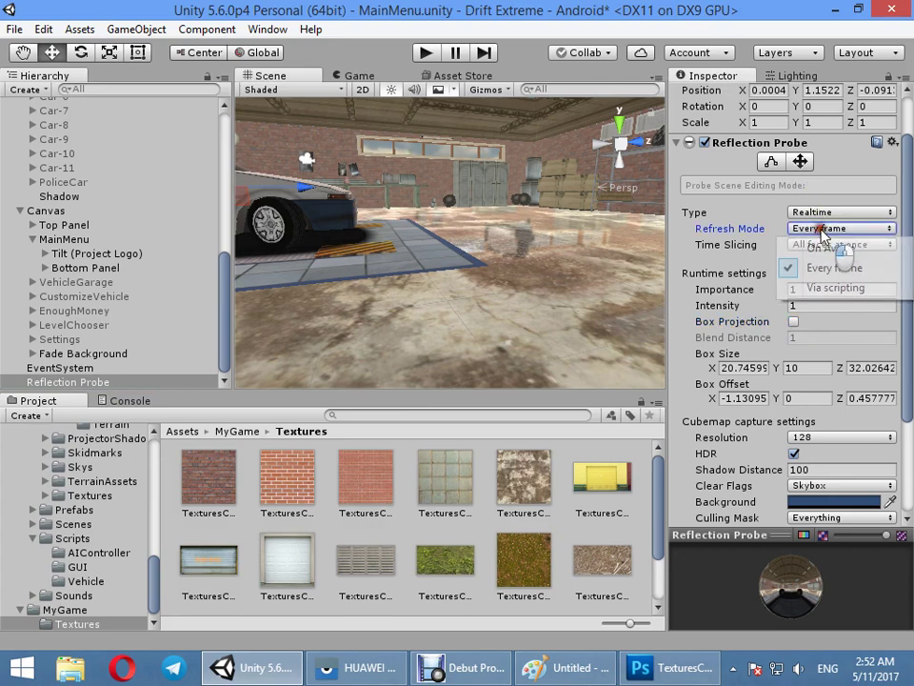
click(814, 246)
click(821, 233)
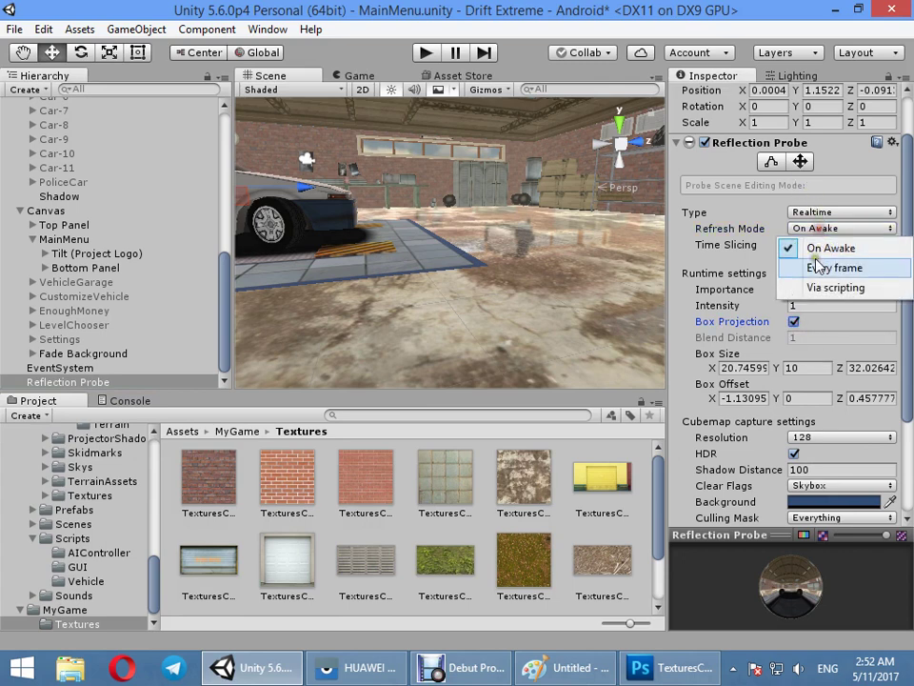
click(818, 263)
click(800, 228)
click(798, 247)
Step: Set floor material Mat 8's smoothness source back to Albedo Alpha
mouse_move(384, 255)
right_down()
mouse_move(157, 265)
mouse_move(651, 290)
mouse_move(612, 283)
right_up()
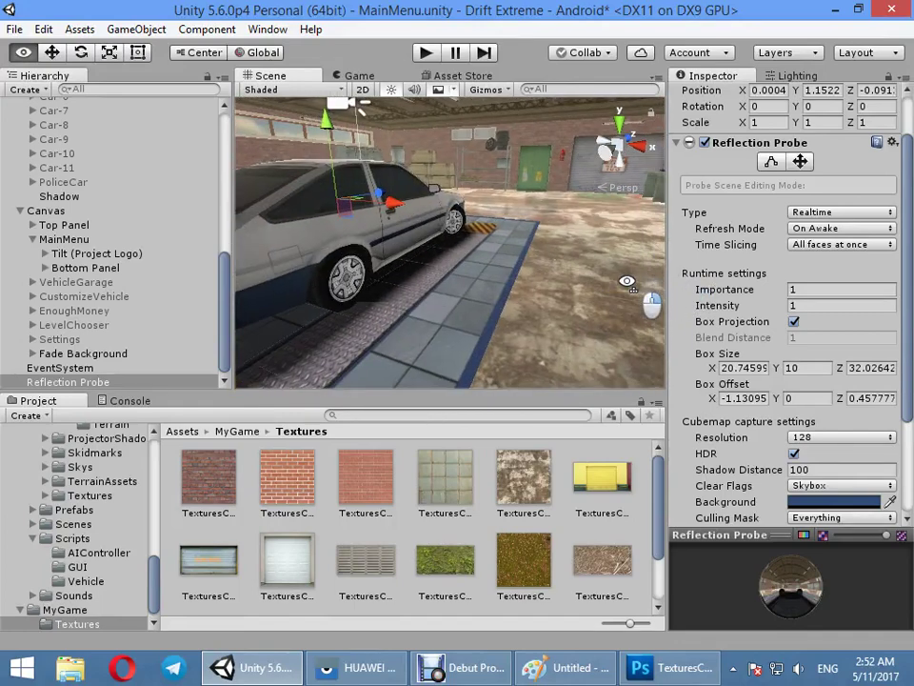
right_drag(612, 283, 644, 264)
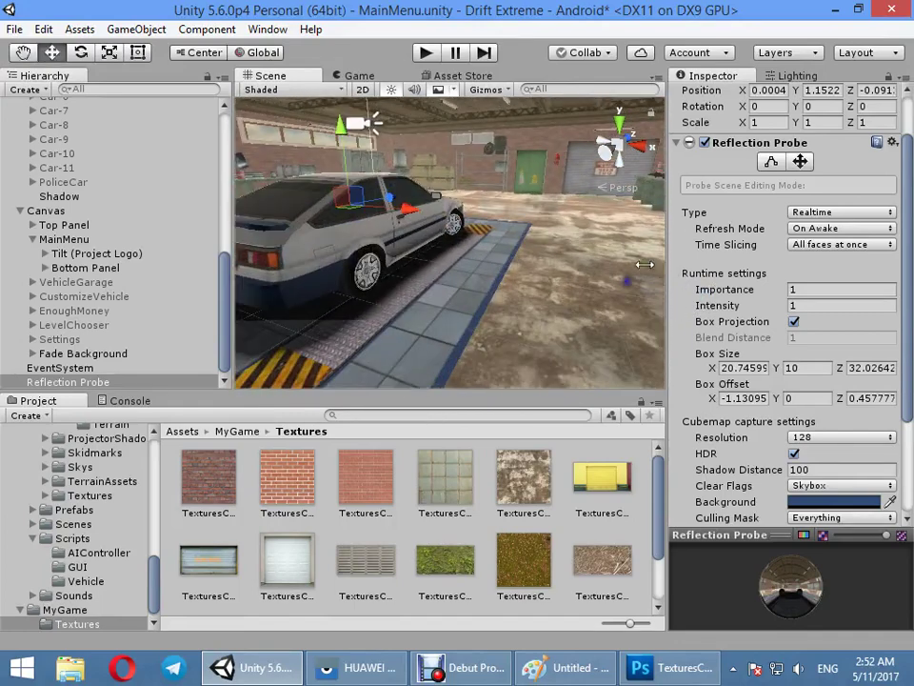
click(739, 141)
click(563, 333)
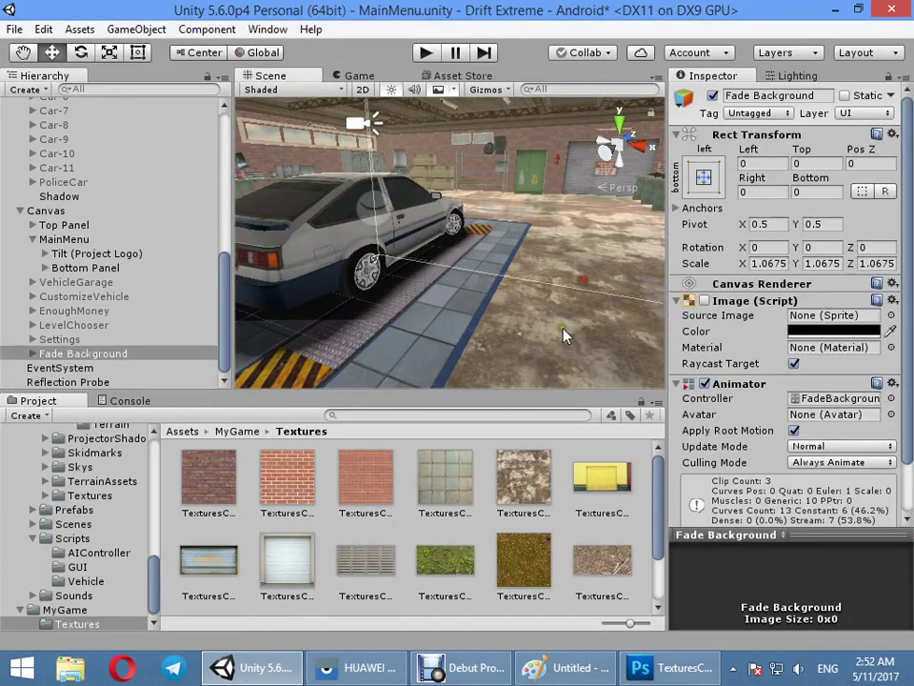
click(563, 328)
scroll(571, 326, up, 3)
click(519, 325)
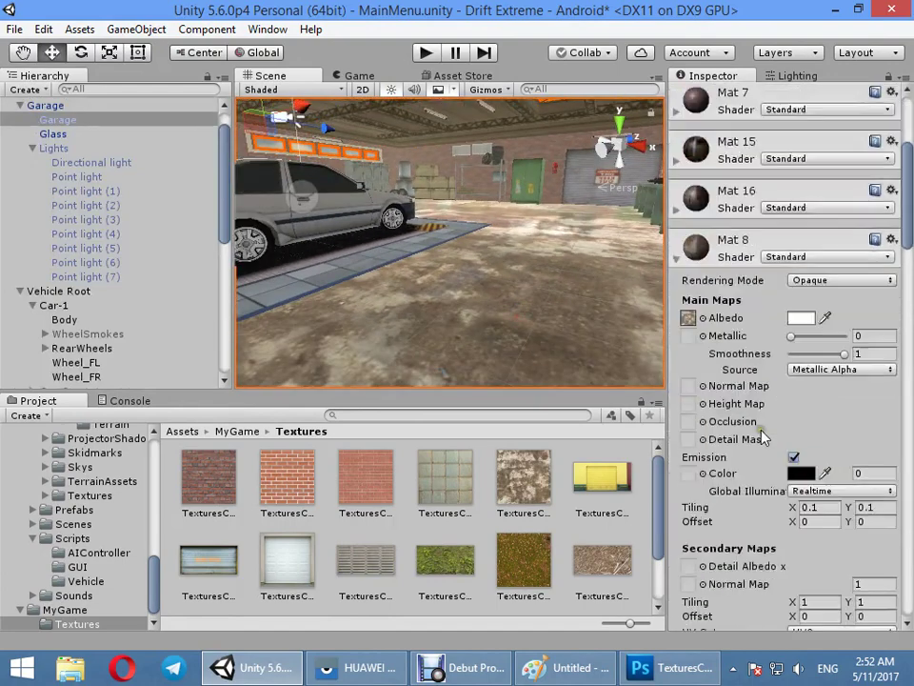
scroll(762, 432, down, 1)
click(829, 316)
click(828, 354)
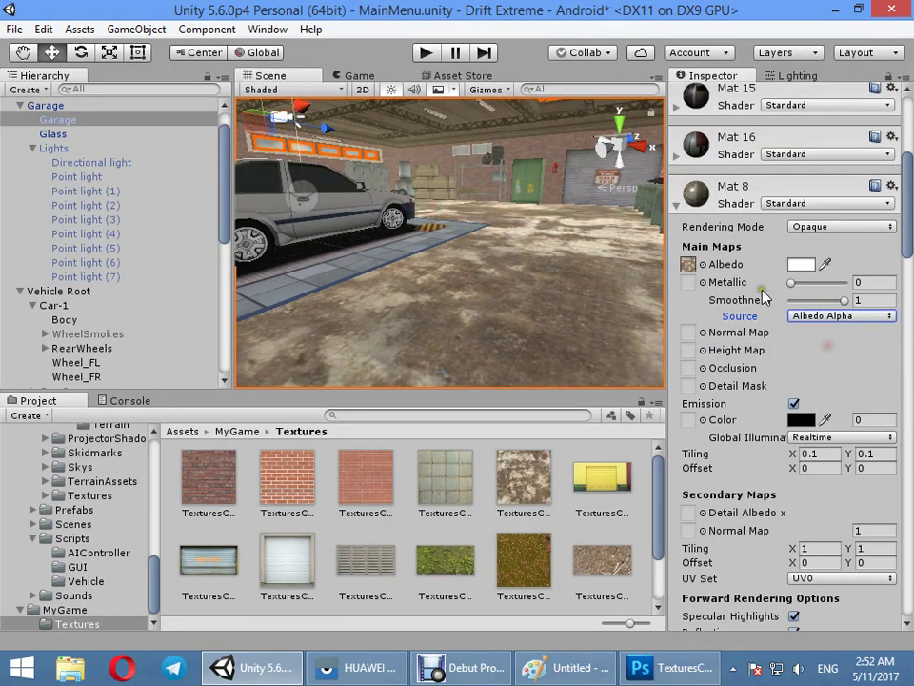
Step: In Photoshop, apply Curves to the floor texture's Alpha 1 channel to boost contrast
double_click(689, 263)
click(762, 383)
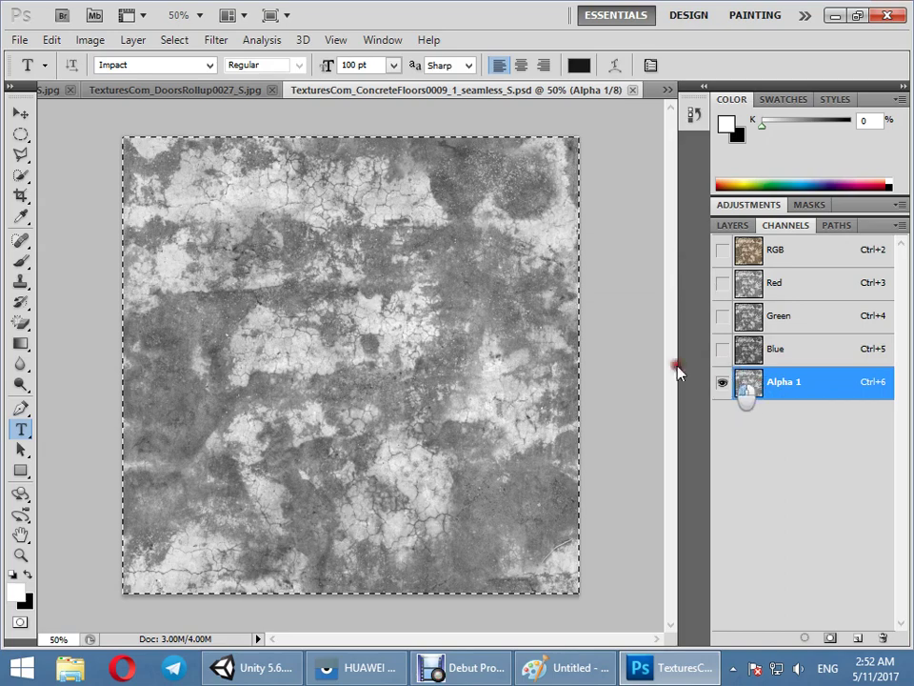
key(ctrl+m)
drag(490, 219, 441, 167)
drag(420, 239, 448, 266)
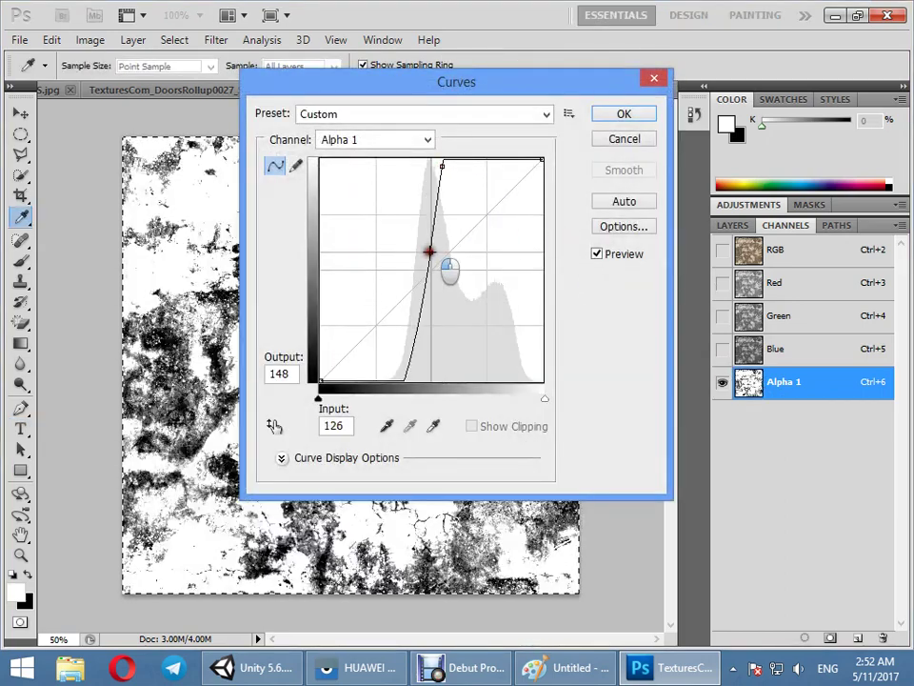
click(624, 115)
key(t)
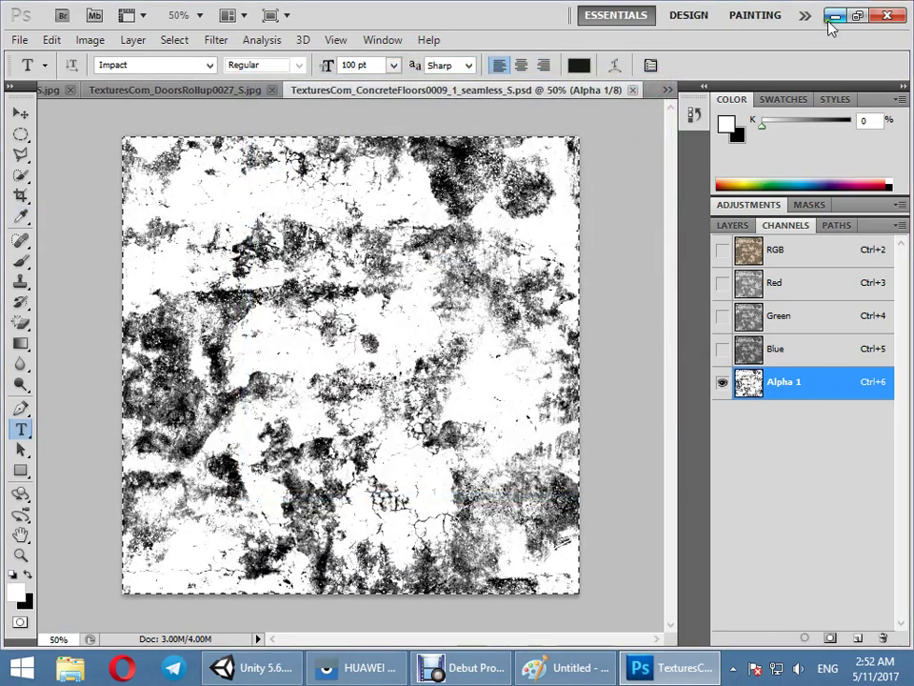
click(834, 17)
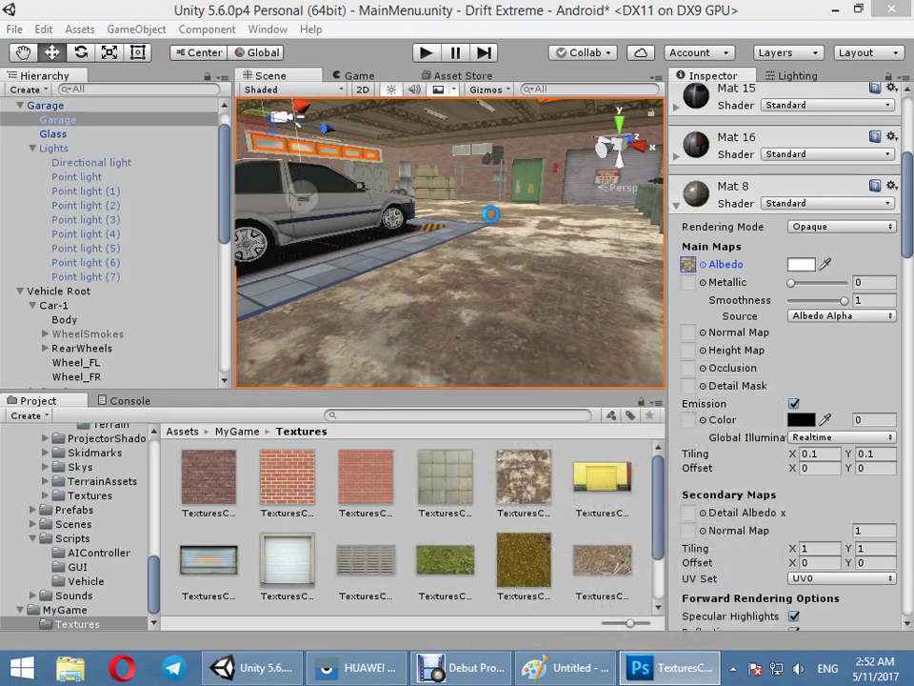
Step: Change Mat 8's tiling from 0.1 to 0.21 in X and Y, after trying 0.3
mouse_move(495, 221)
right_down()
mouse_move(359, 282)
mouse_move(795, 252)
mouse_move(823, 301)
right_up()
text(0.3)
key(Tab)
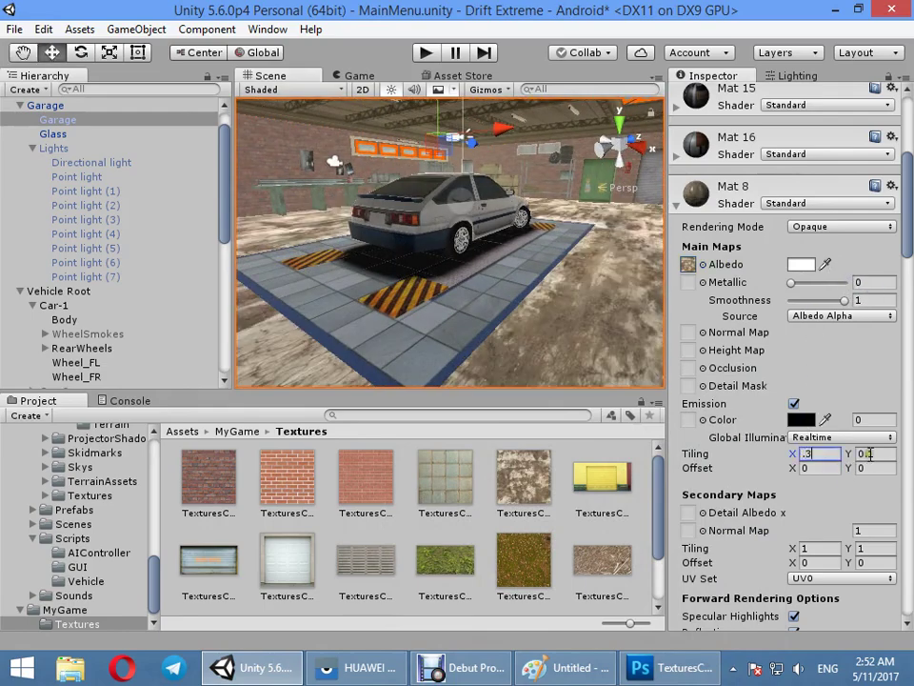
text(0.3)
mouse_move(652, 340)
right_down()
mouse_move(658, 324)
mouse_move(536, 291)
right_up()
text(21)
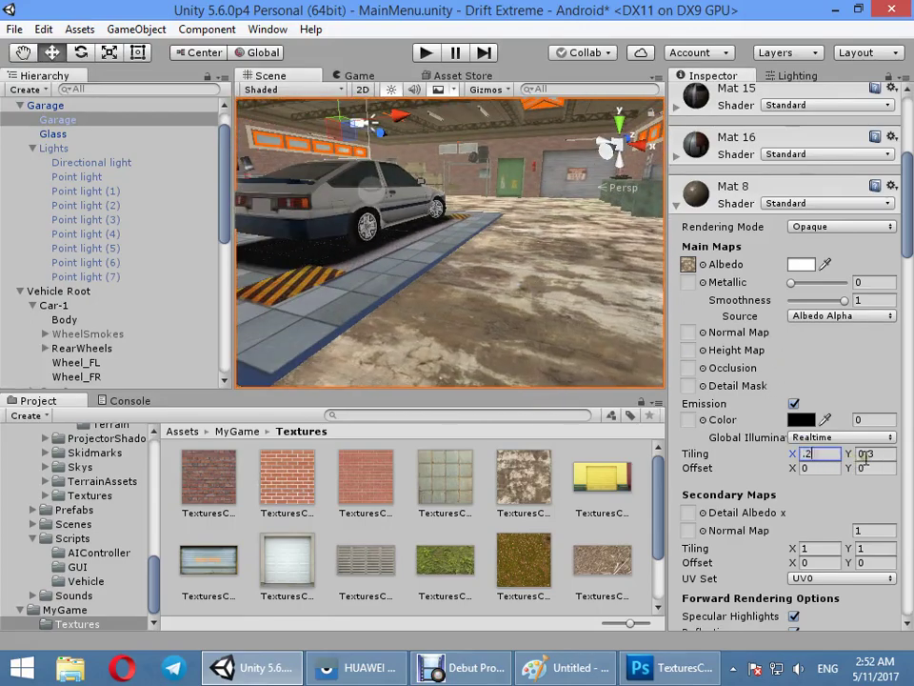
click(874, 454)
text(0.21)
mouse_move(533, 339)
alt+mouse_down()
mouse_move(759, 302)
mouse_move(453, 322)
alt+mouse_up()
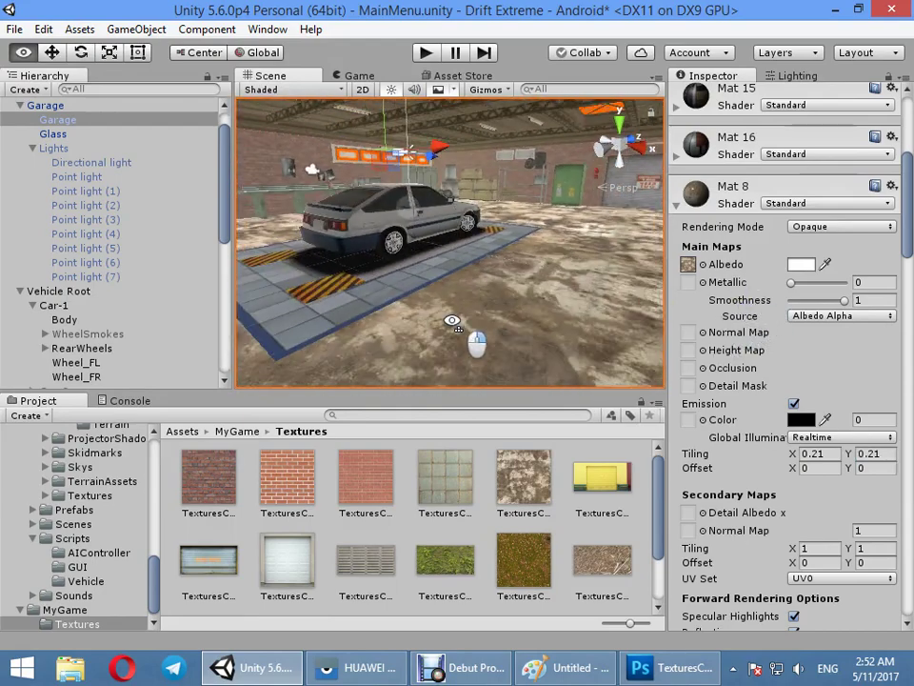
Step: Collapse Mats 8, 3, 9 and 5, then locate Mat 11's albedo texture
click(719, 203)
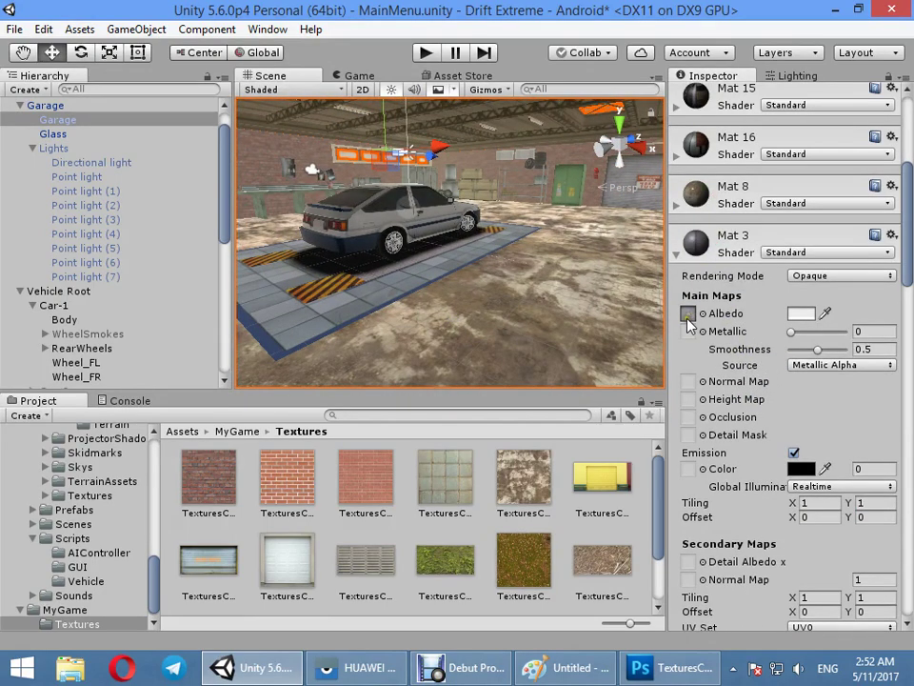
click(728, 248)
click(714, 310)
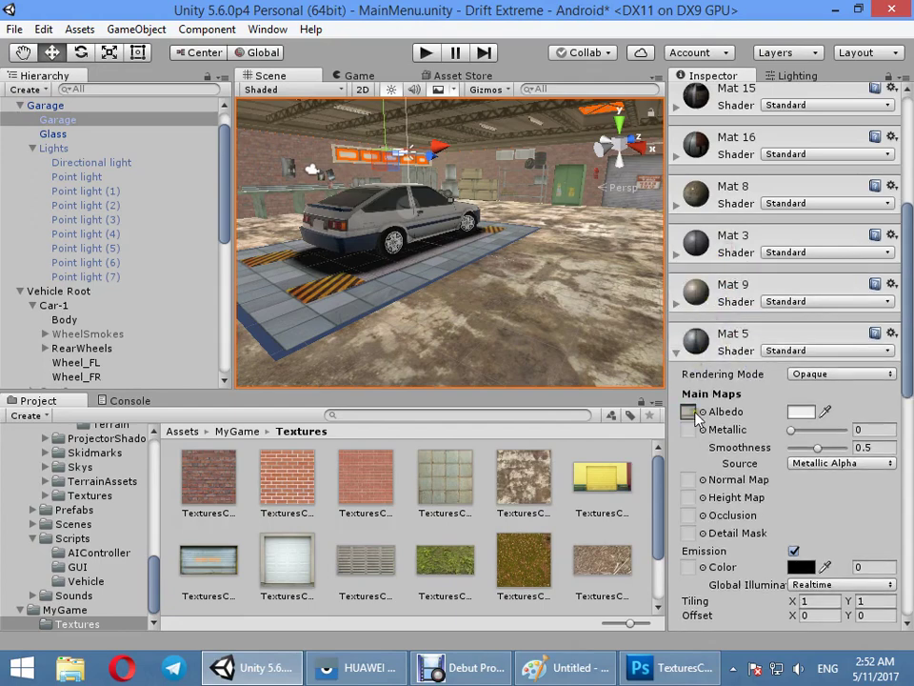
click(727, 360)
click(722, 389)
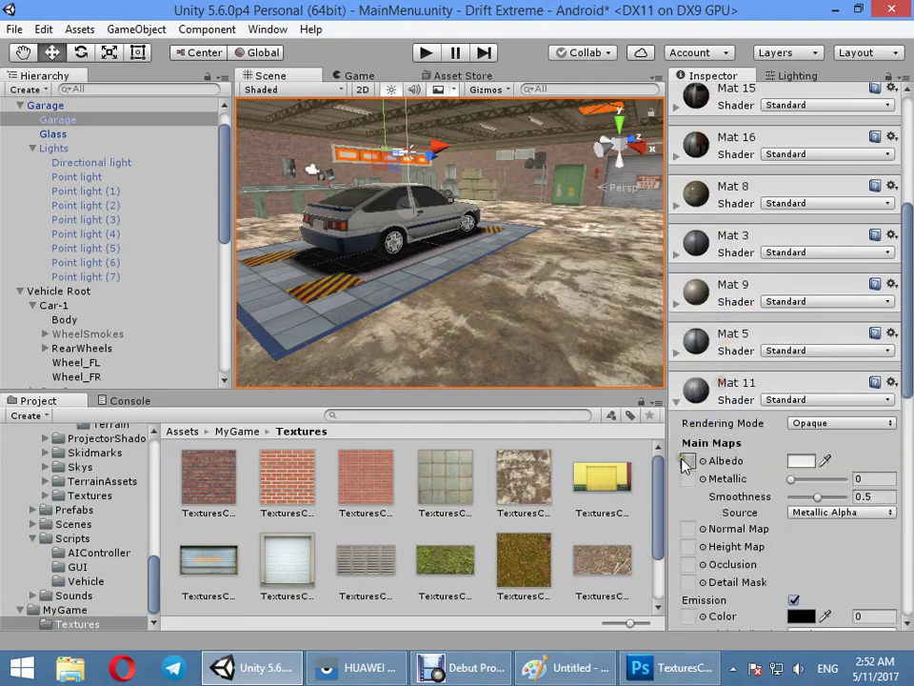
click(685, 458)
click(741, 404)
Step: Locate the albedo textures of Mat 4 and Mat 2 in the assets
scroll(741, 405, down, 3)
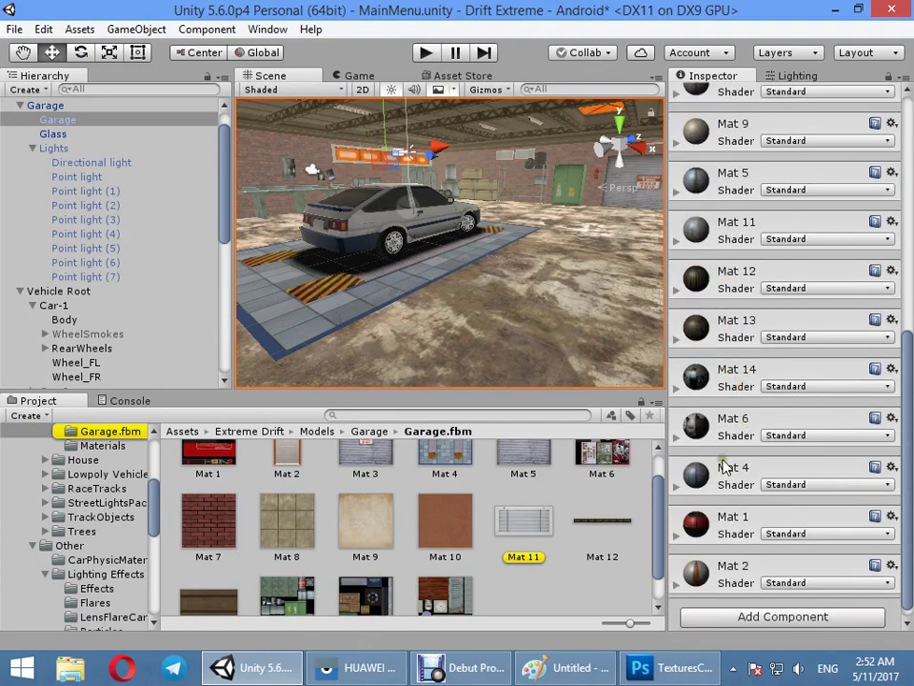
click(729, 467)
click(688, 545)
click(740, 485)
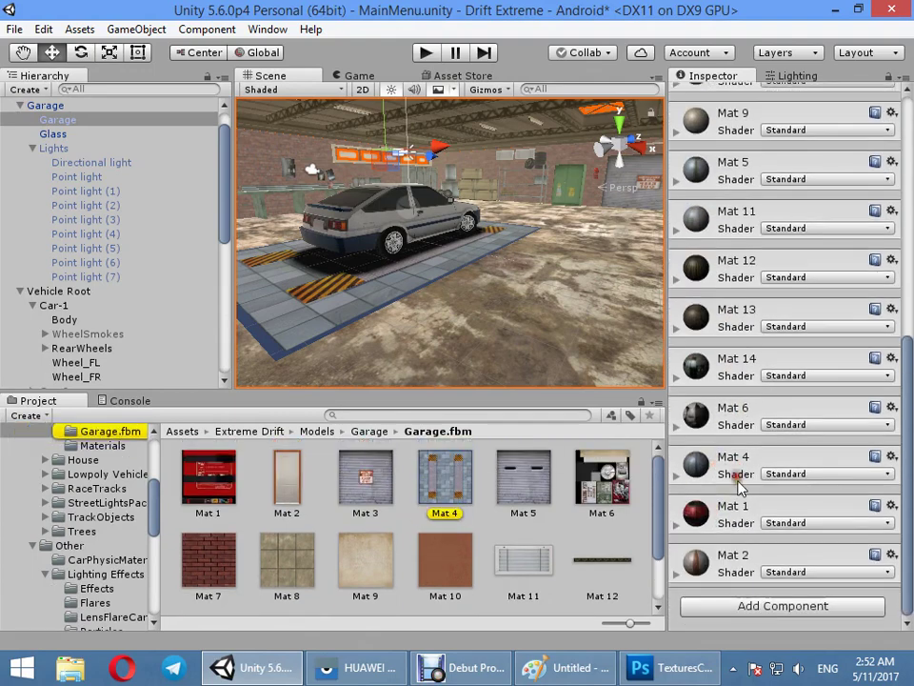
click(716, 567)
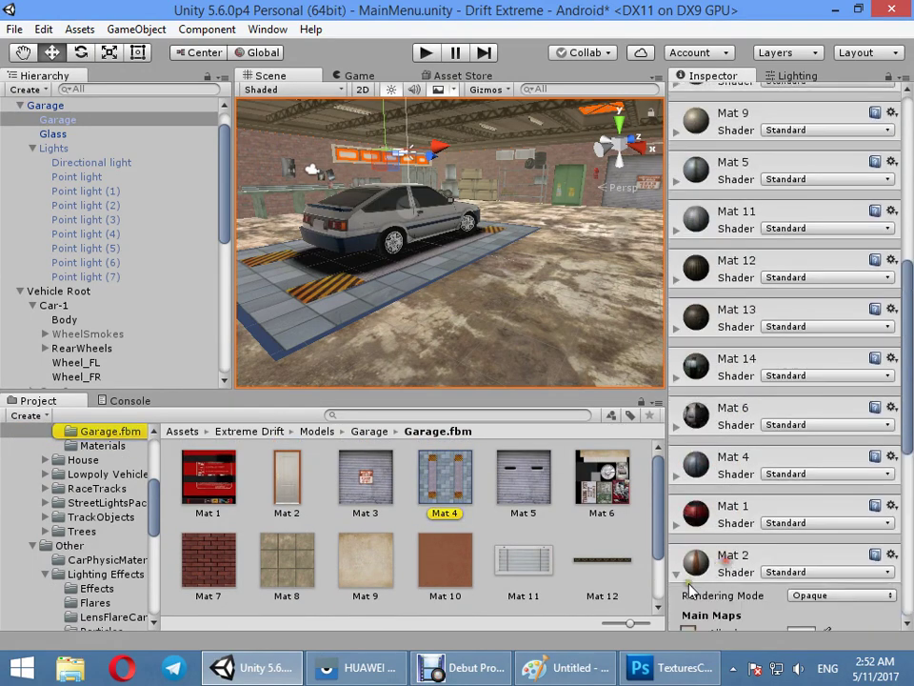
scroll(709, 582, down, 3)
click(688, 419)
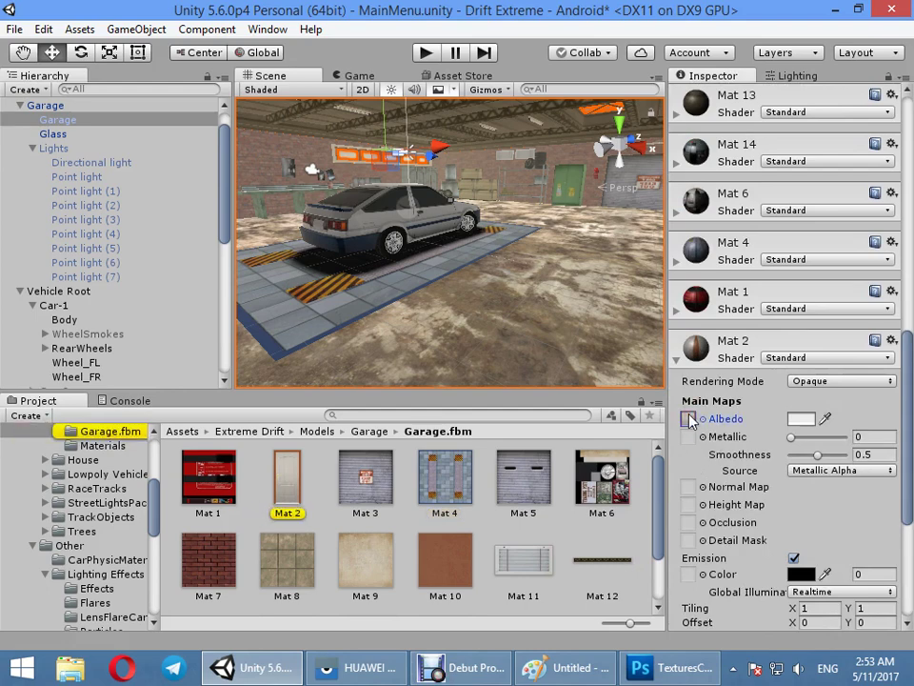
Step: Scroll back up the Garage materials and locate Mat 10's albedo texture
scroll(700, 419, up, 1)
scroll(710, 418, up, 5)
scroll(714, 362, up, 3)
scroll(717, 290, up, 3)
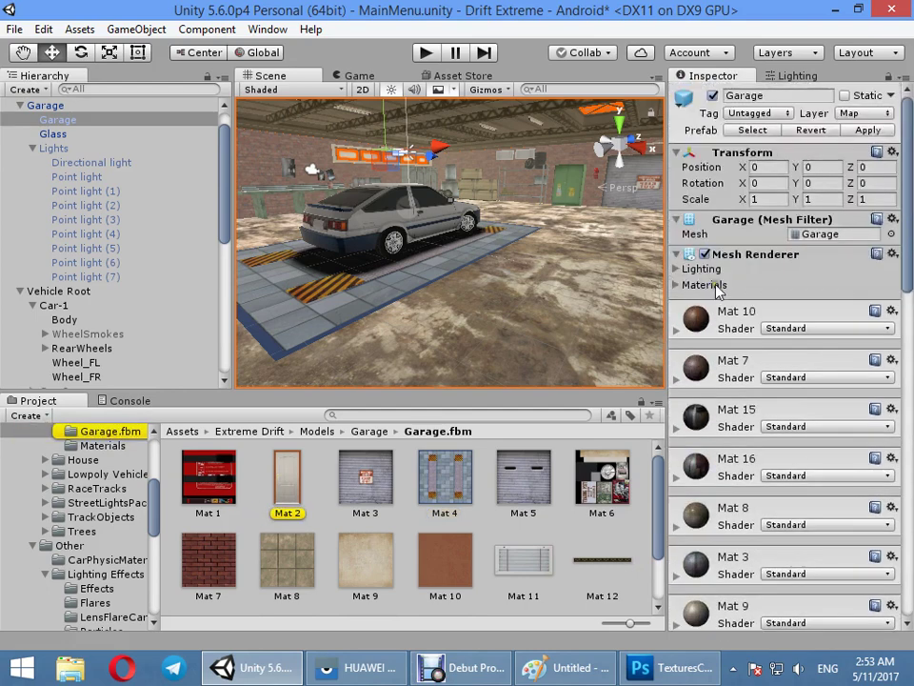
click(718, 289)
click(718, 290)
click(718, 311)
click(689, 390)
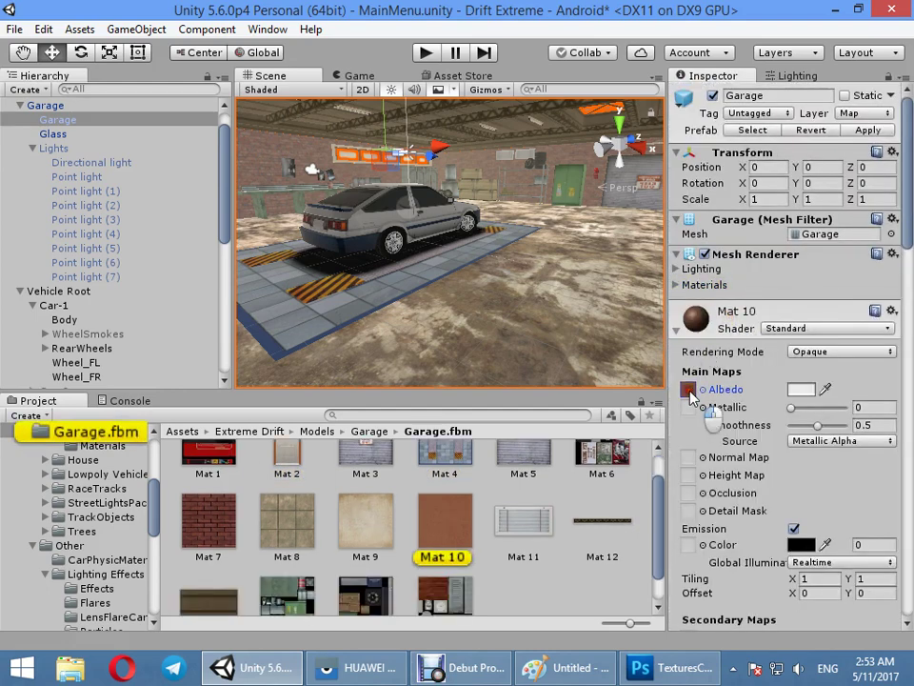
click(727, 332)
Step: Locate the albedo textures of Mat 15 and Mat 7's brick texture
click(724, 414)
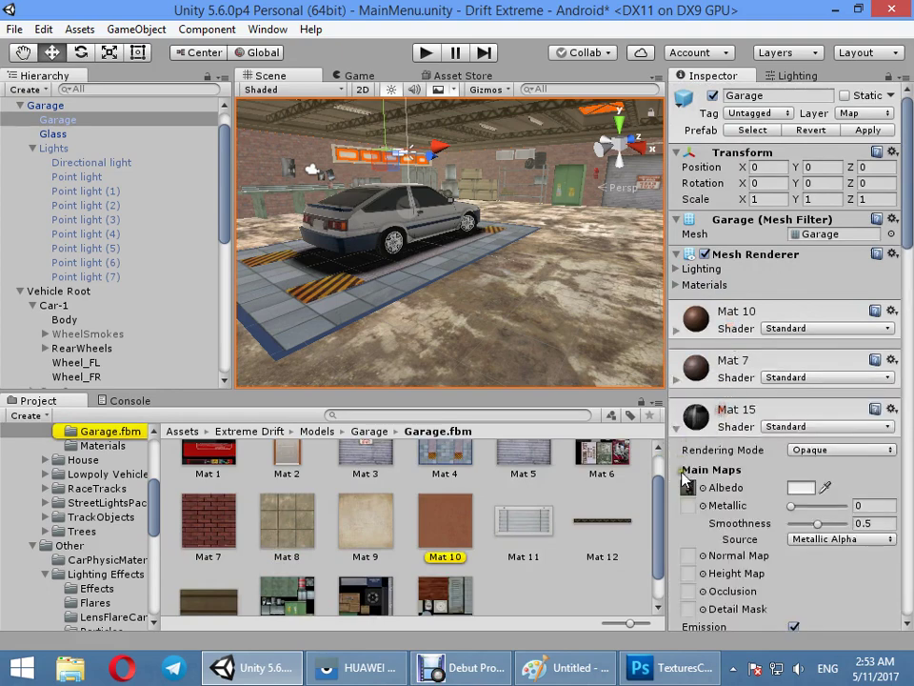
click(688, 486)
click(741, 372)
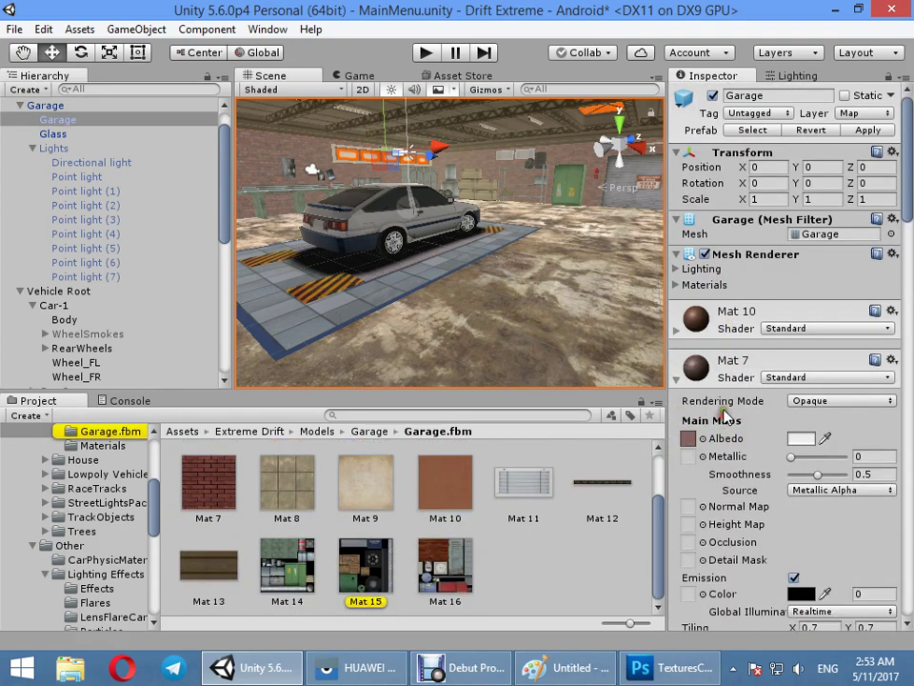
click(687, 436)
click(739, 366)
click(740, 417)
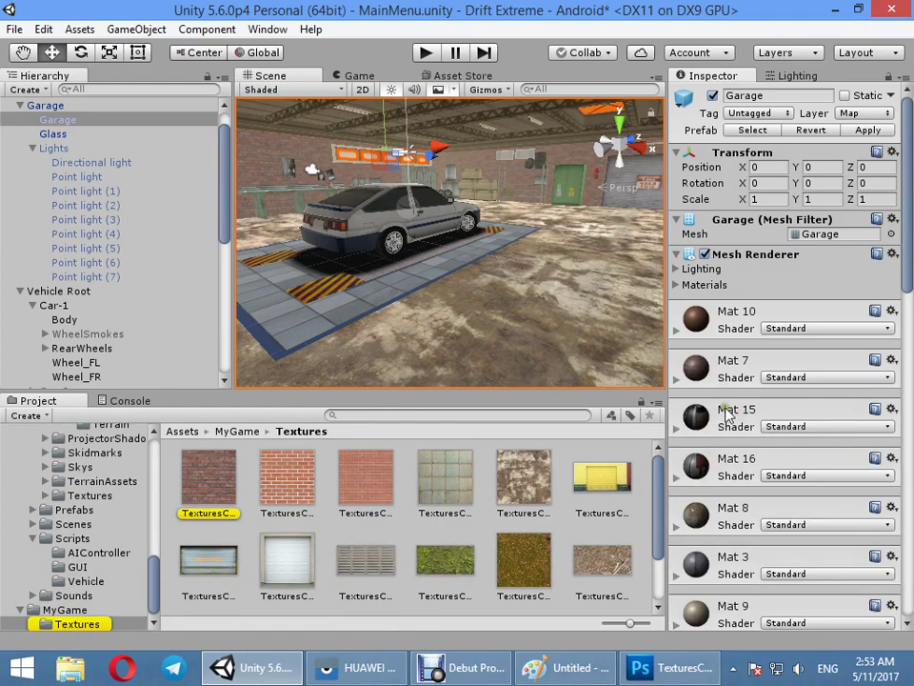
Step: Locate the albedo textures of Mat 3 and Mat 9
scroll(727, 507, down, 3)
click(725, 410)
click(725, 419)
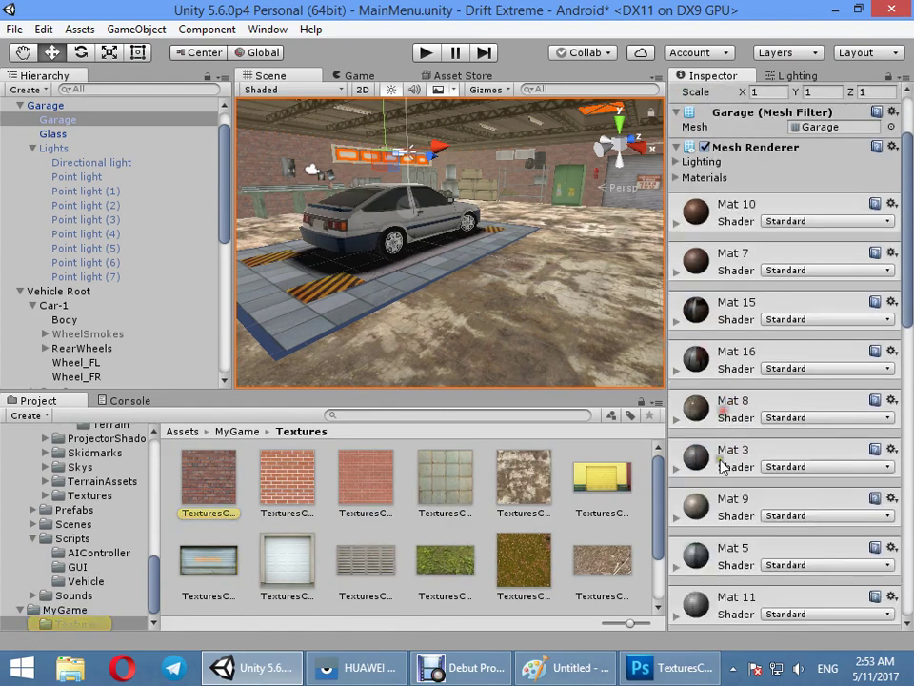
click(724, 455)
click(688, 527)
scroll(730, 484, down, 4)
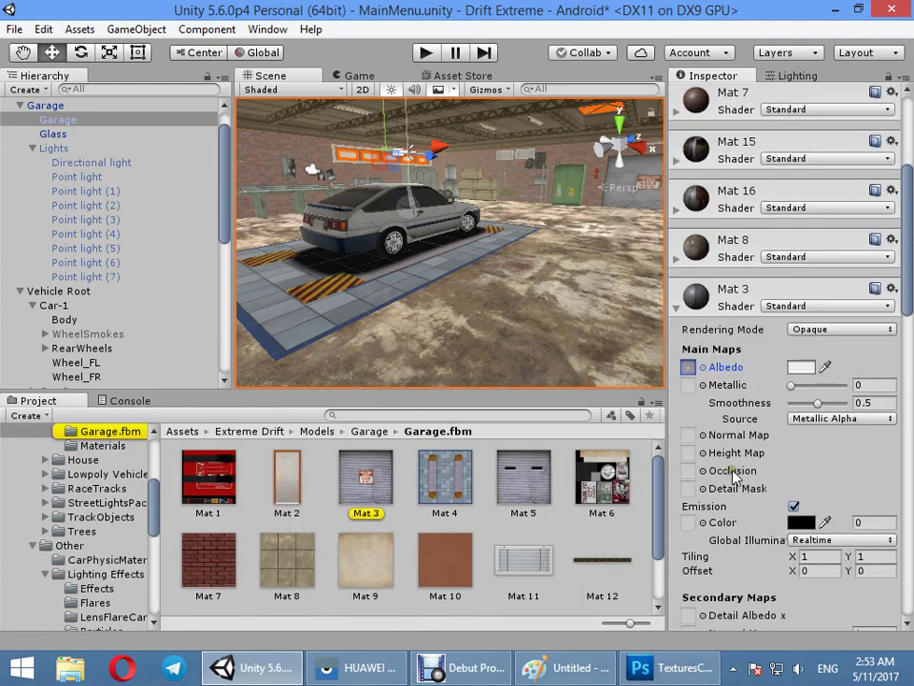
scroll(733, 474, down, 6)
scroll(734, 483, down, 5)
click(705, 407)
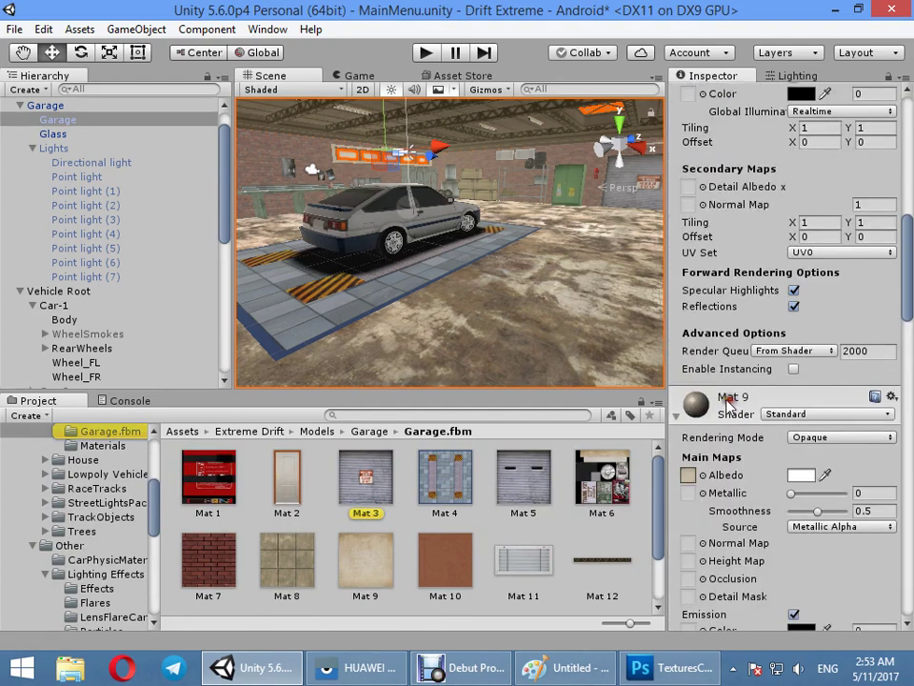
click(689, 471)
Step: Check Mat 5, then open Mat 4's Standard settings and ping its empty Albedo slot
scroll(692, 476, down, 3)
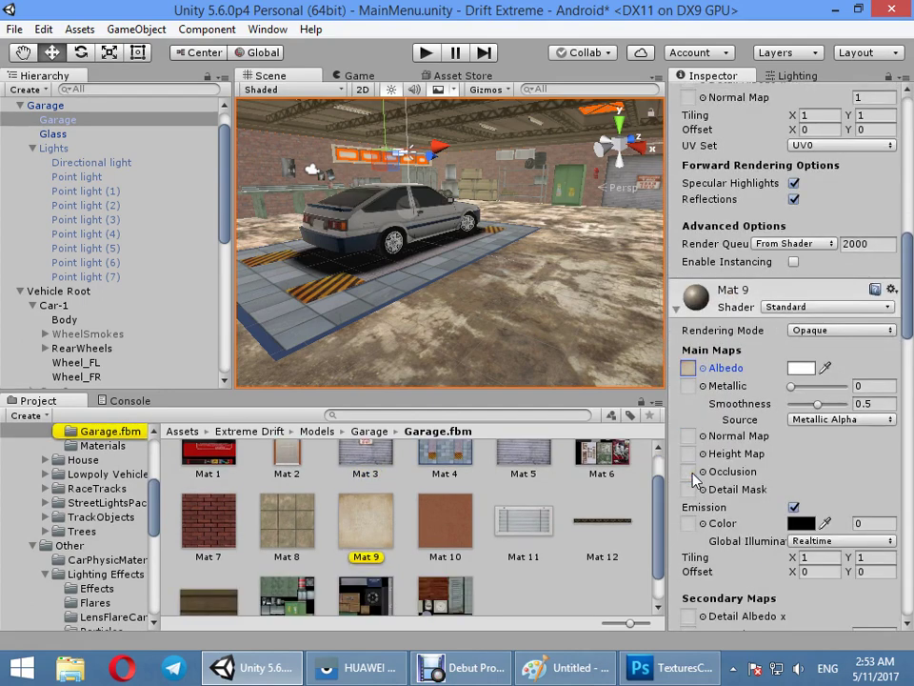
mouse_move(395, 278)
alt+mouse_down()
mouse_move(407, 265)
mouse_move(402, 271)
alt+mouse_up()
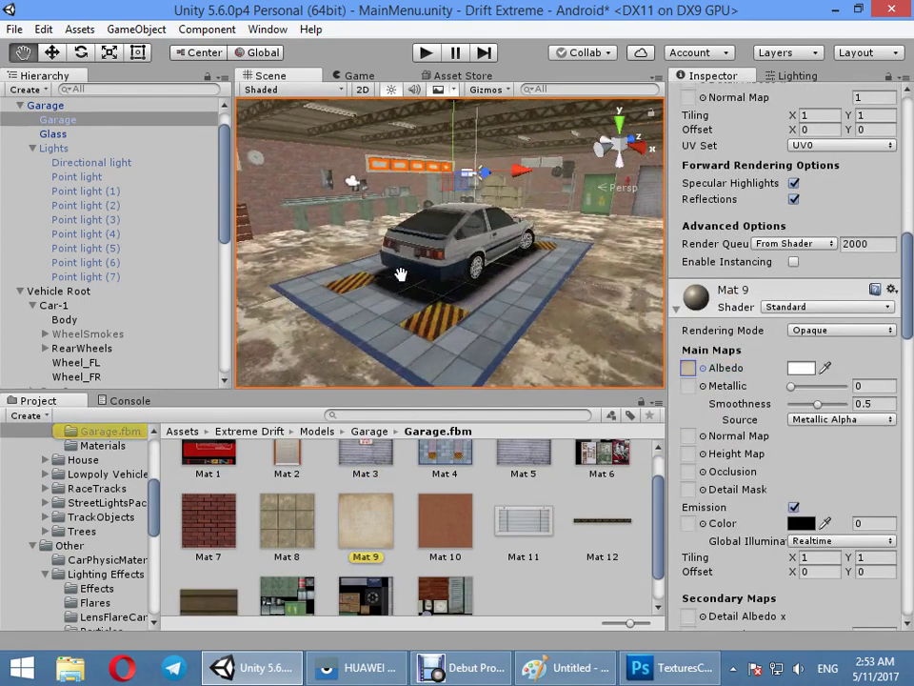
scroll(456, 495, up, 1)
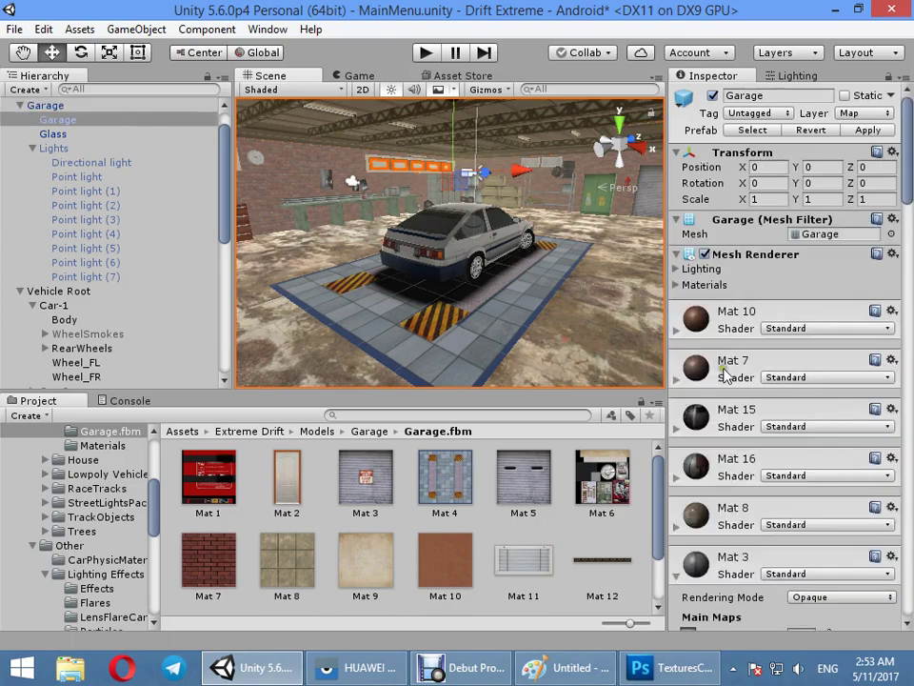
scroll(734, 412, down, 3)
click(729, 406)
click(730, 442)
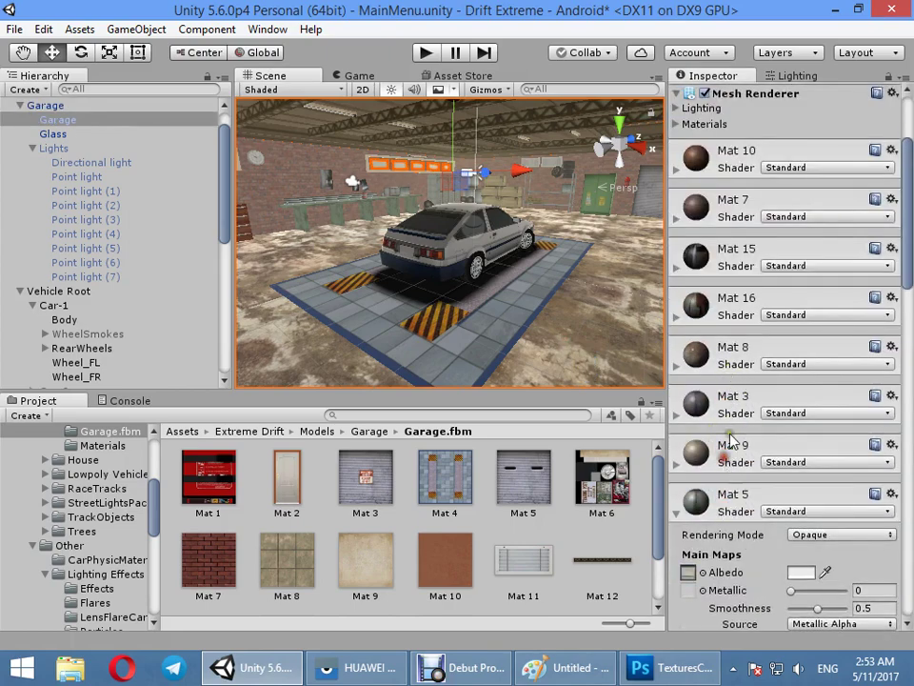
click(726, 515)
scroll(740, 488, down, 3)
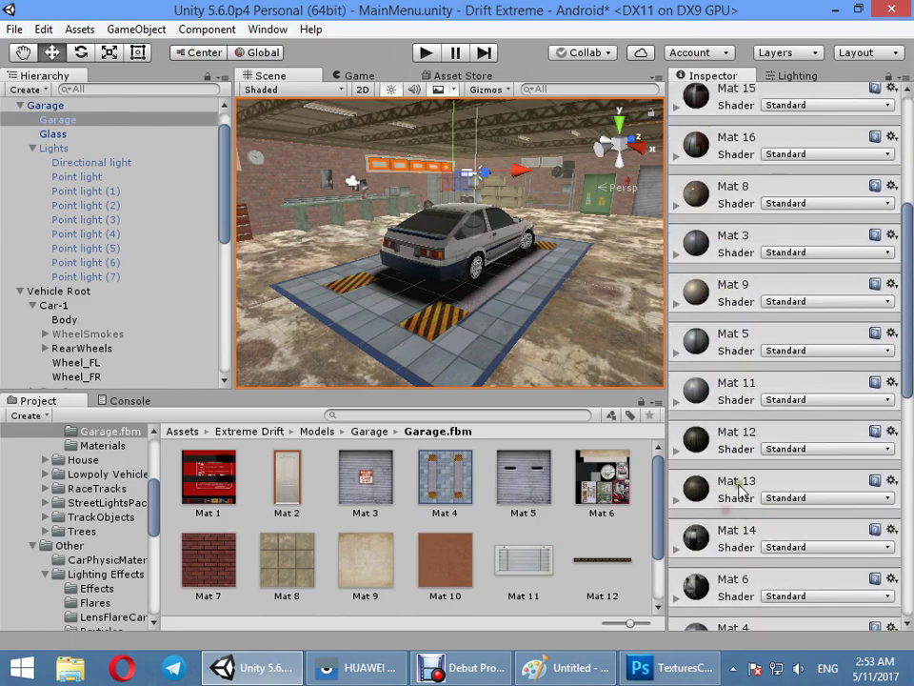
scroll(729, 547, down, 4)
click(738, 533)
click(741, 419)
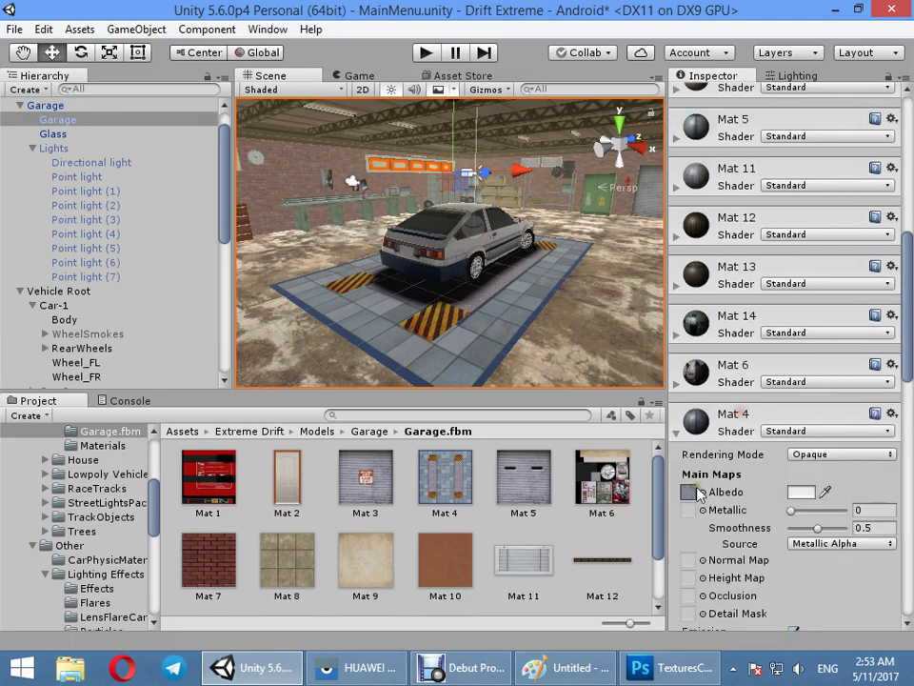
Step: Open the Mat 4 texture from Photo Viewer in Adobe Photoshop CS5
double_click(447, 495)
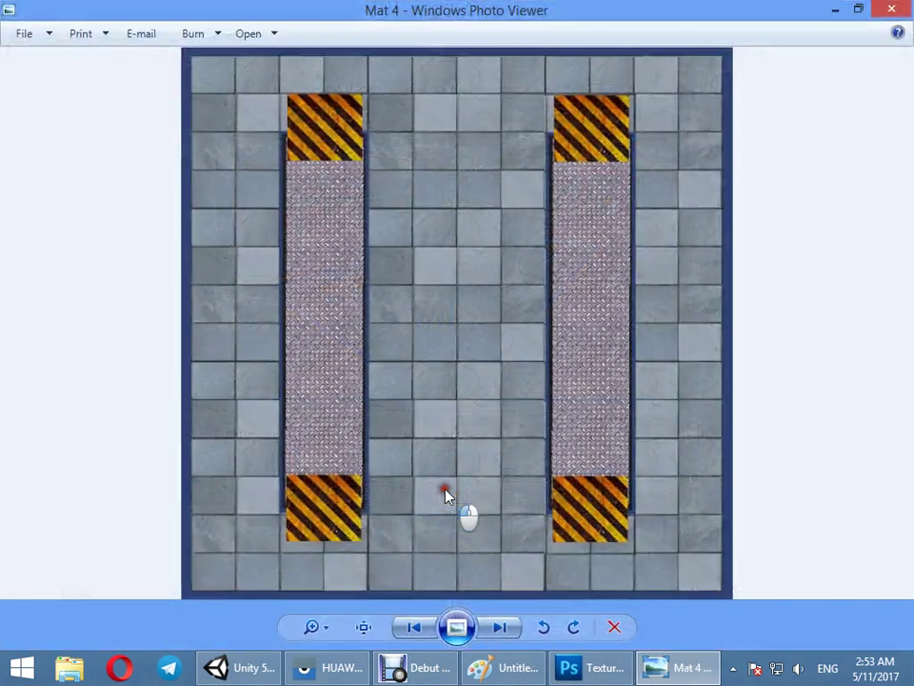
click(273, 34)
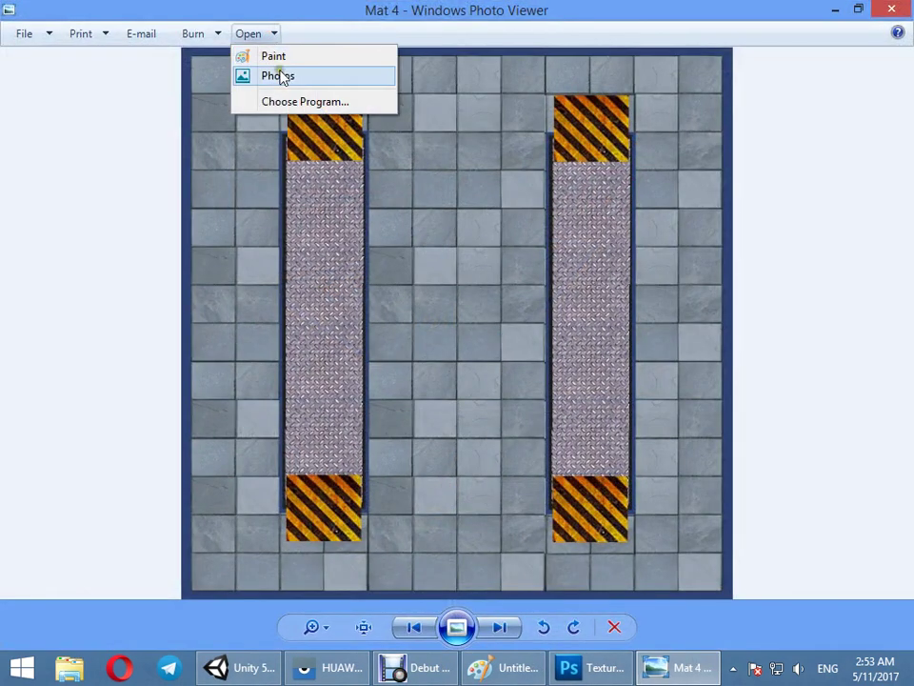
click(296, 102)
click(373, 437)
click(390, 448)
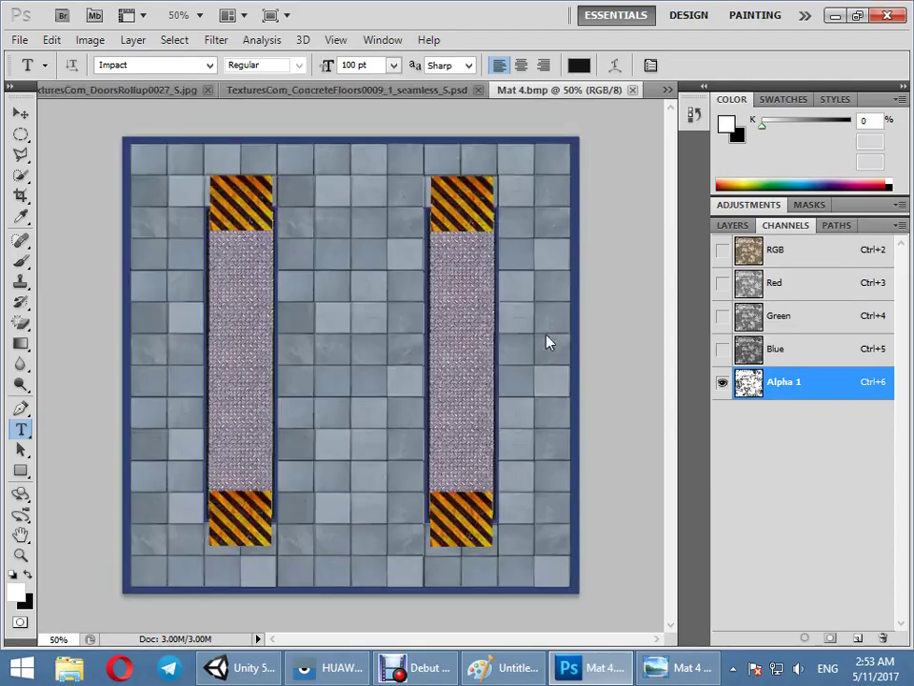
Step: Save the texture as Mat 4.psd in Photoshop (*.PSD) format
key(ctrl+shift+s)
click(474, 372)
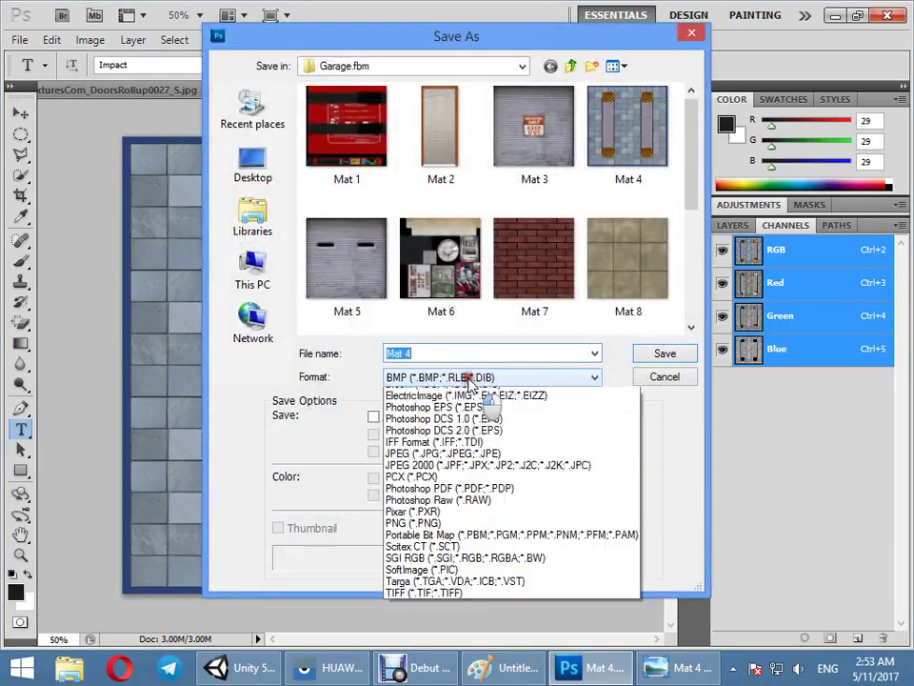
click(430, 395)
key(Return)
click(836, 17)
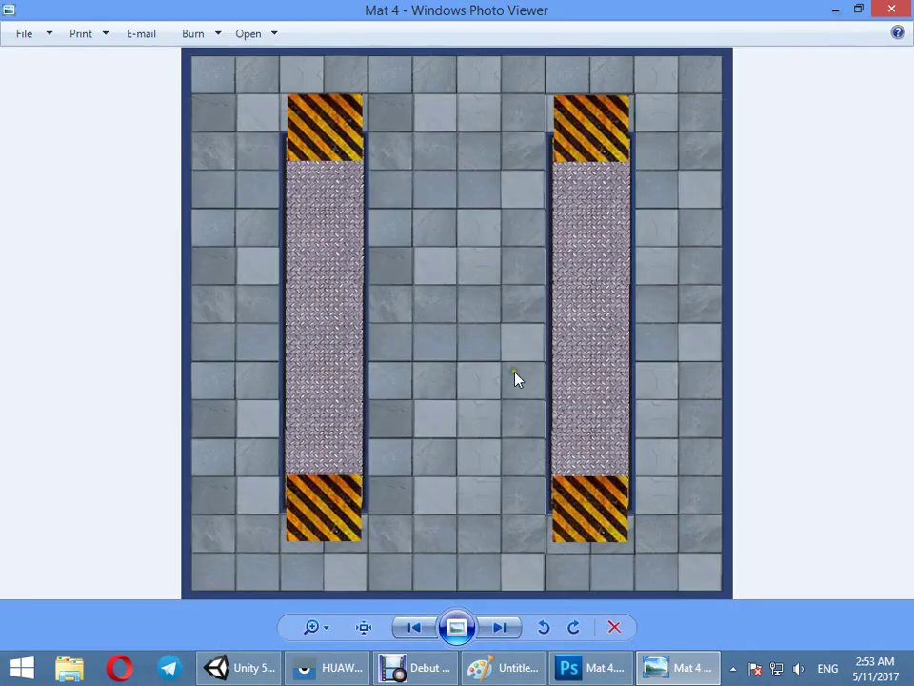
Step: Back in Unity, select the original Mat 4.bmp next to the new Mat 4.psd in Garage.fbm
click(901, 9)
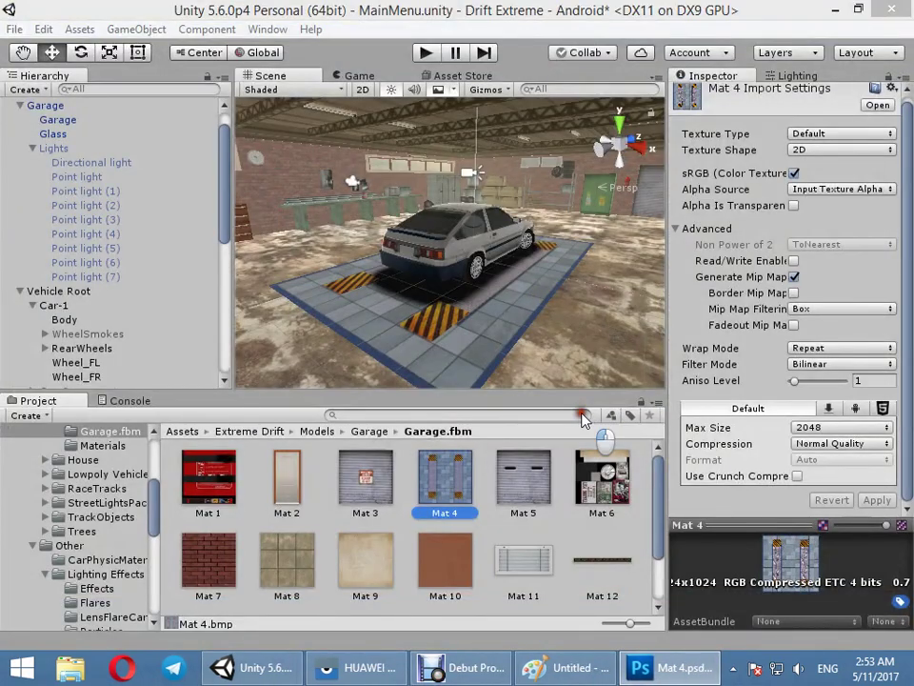
click(544, 355)
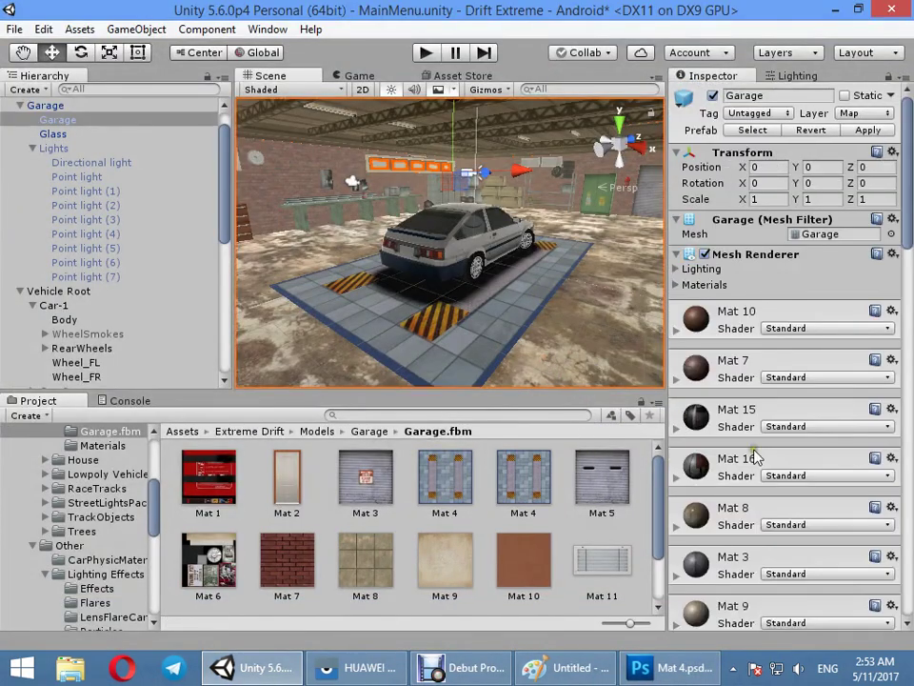
scroll(884, 379, down, 5)
scroll(884, 381, down, 10)
scroll(852, 400, up, 2)
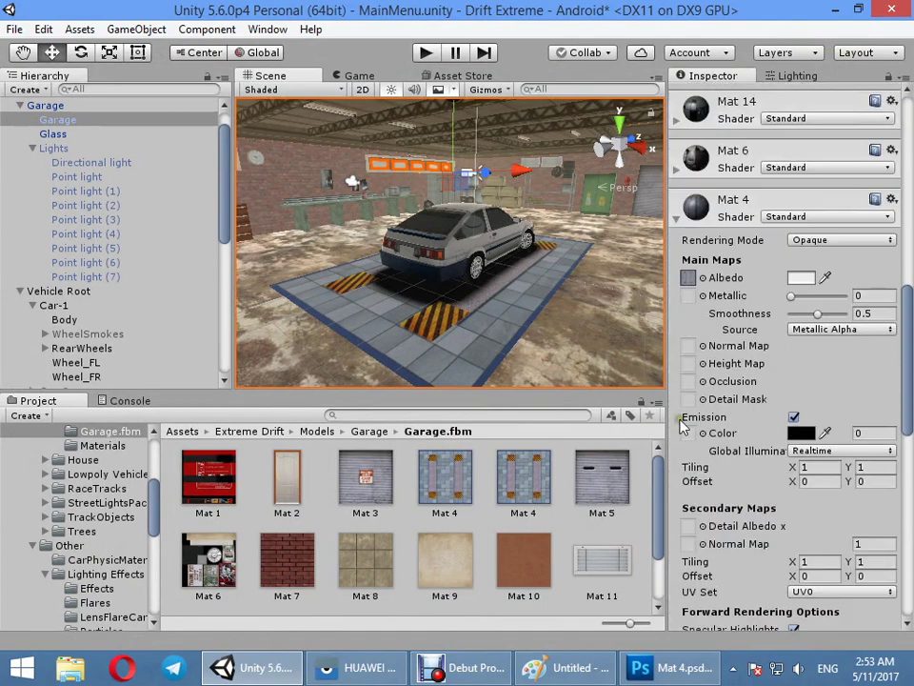
click(507, 502)
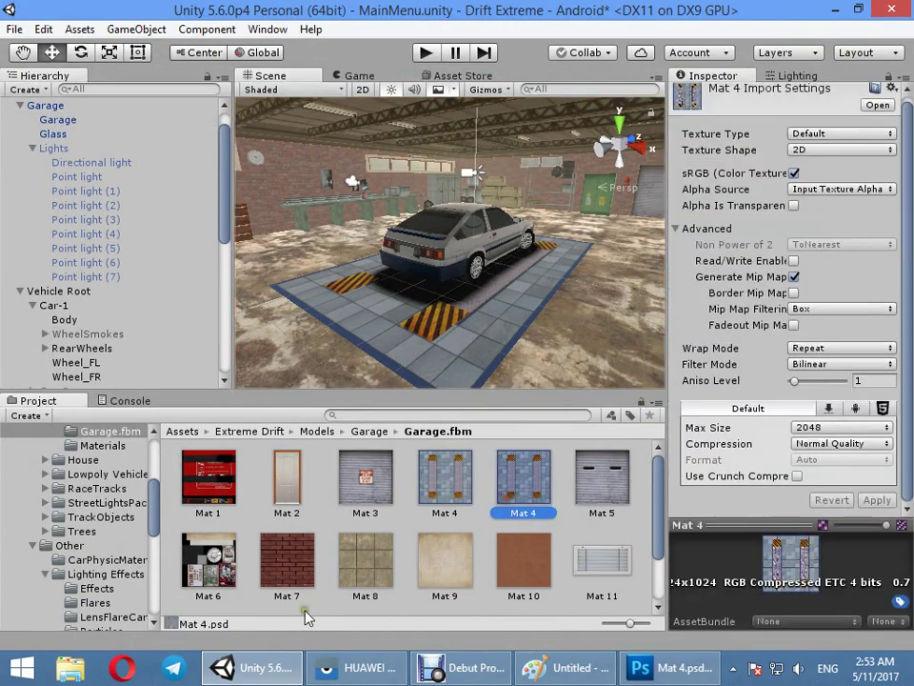
click(445, 484)
Step: Delete the original Mat 4 BMP texture from the Garage.fbm folder
key(Delete)
key(Return)
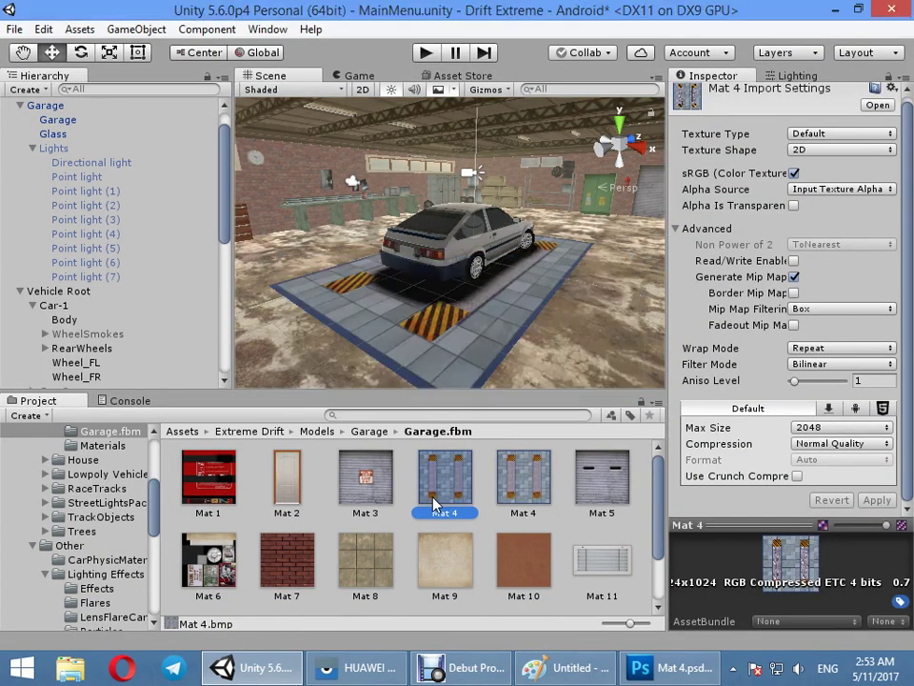
click(450, 490)
Step: Copy Mat 4.psd's red channel into a new Alpha 1 channel and steepen its Curves for strong contrast
double_click(449, 491)
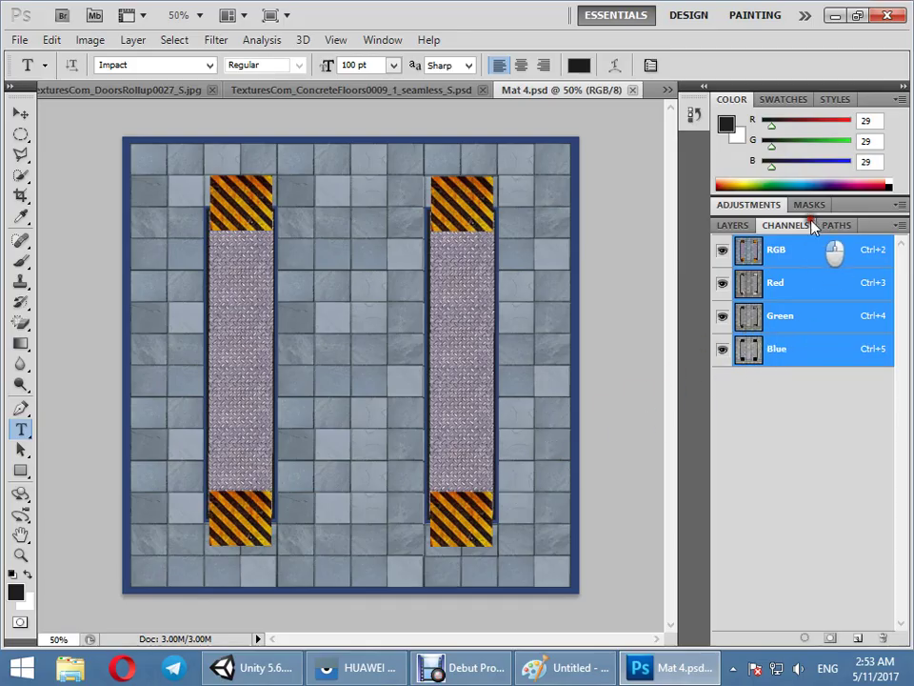
click(798, 291)
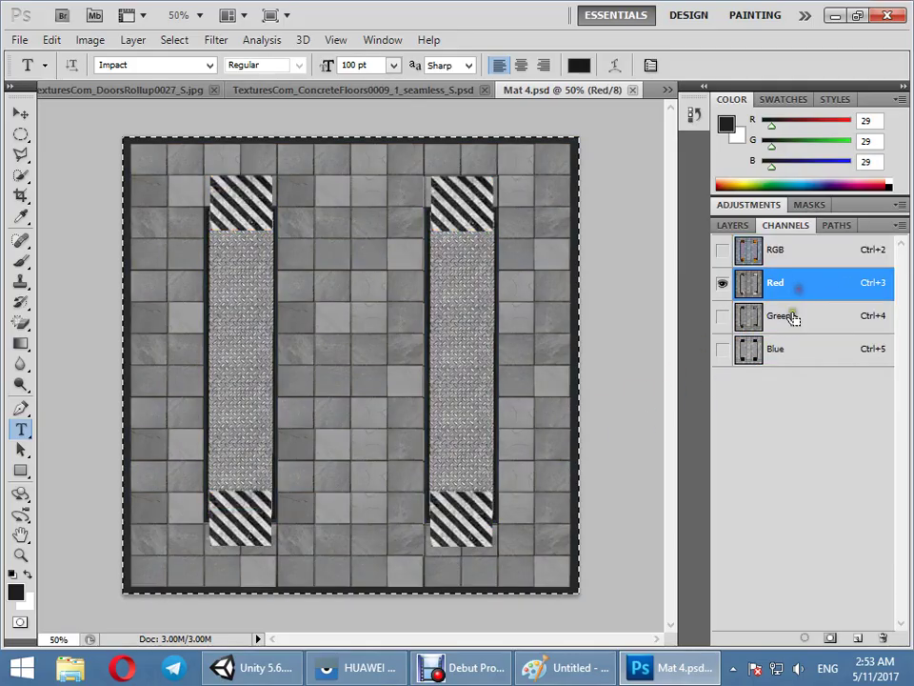
click(857, 637)
key(ctrl+v)
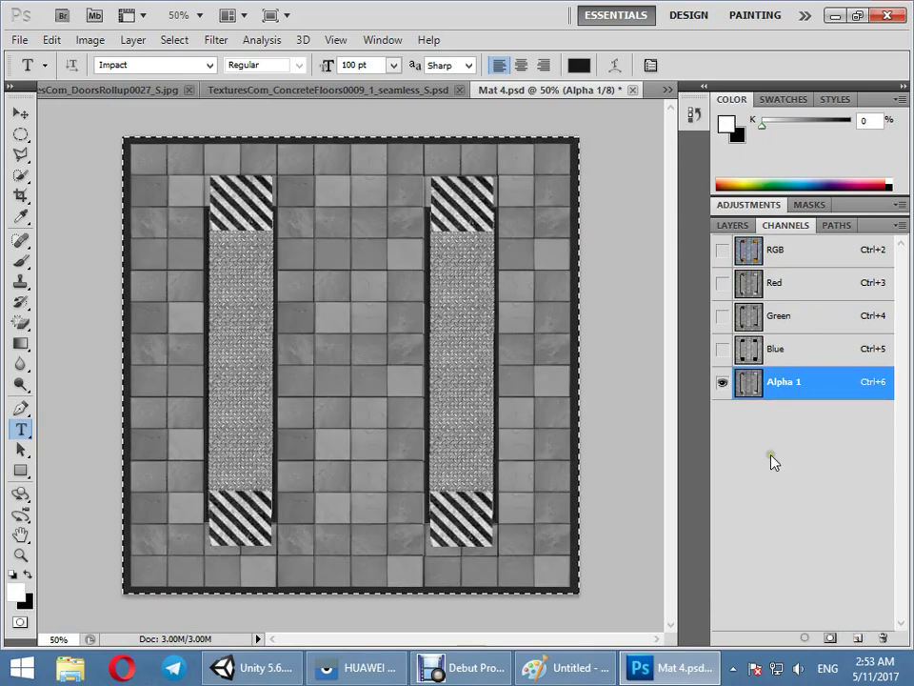
key(ctrl+m)
drag(535, 283, 463, 165)
mouse_move(418, 249)
mouse_down()
mouse_move(418, 241)
mouse_move(453, 234)
mouse_up()
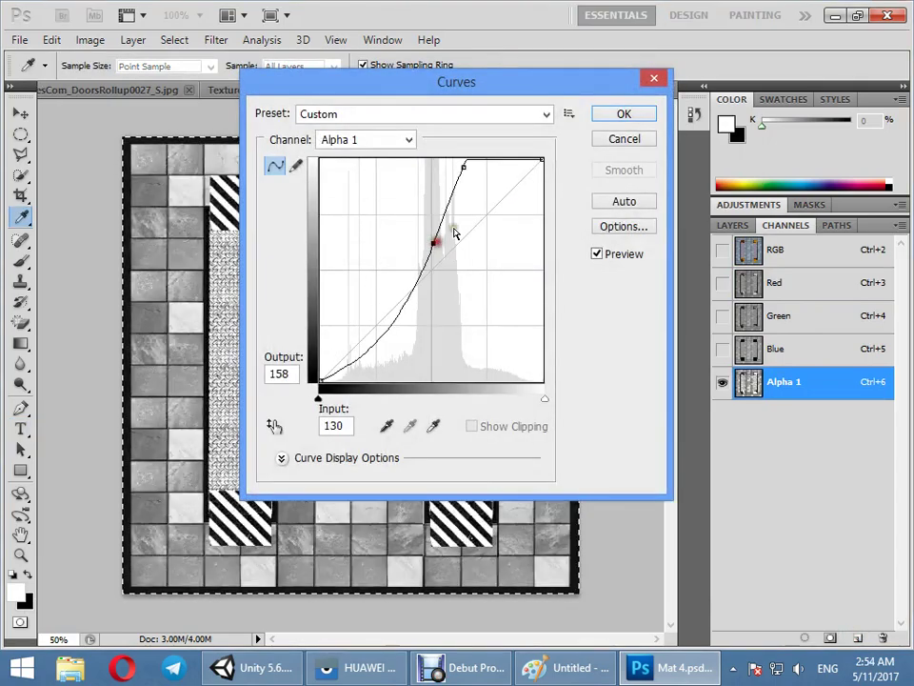
click(619, 116)
Step: Set Mat 4's smoothness source to Albedo Alpha and its smoothness to 1
key(t)
click(834, 16)
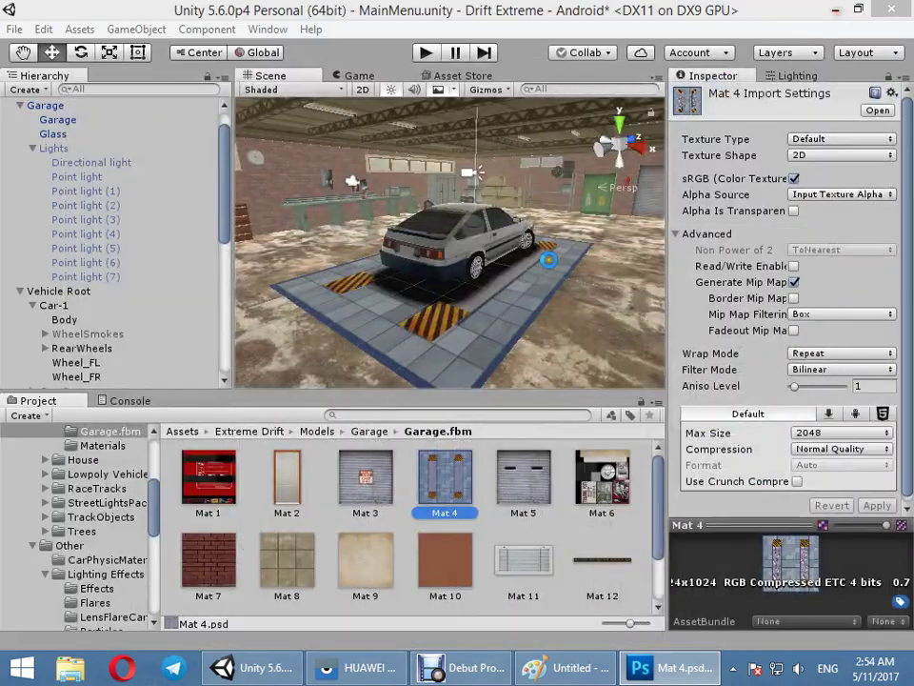
click(547, 321)
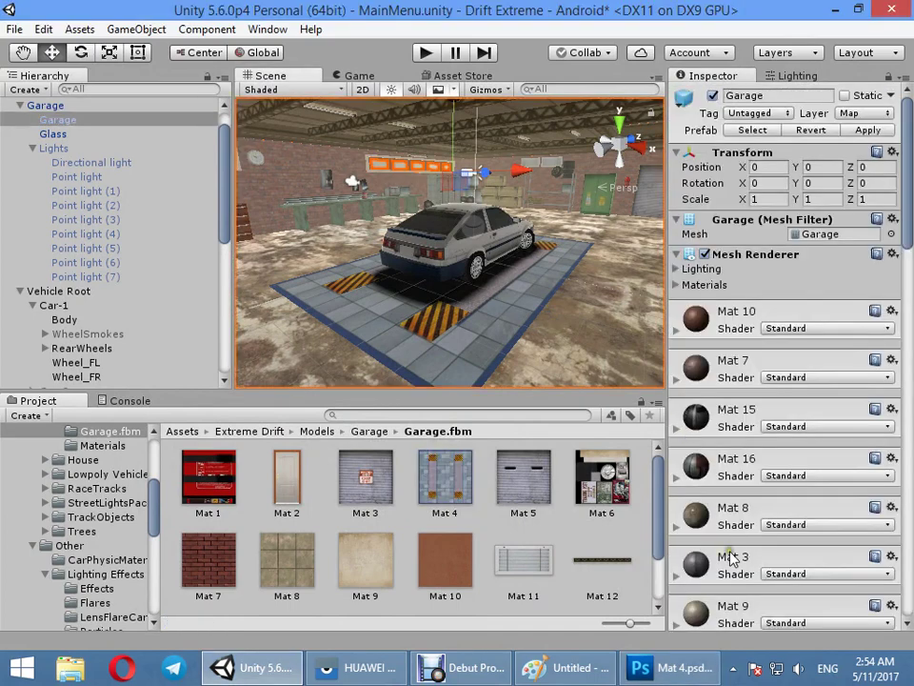
scroll(730, 559, down, 15)
scroll(752, 476, down, 5)
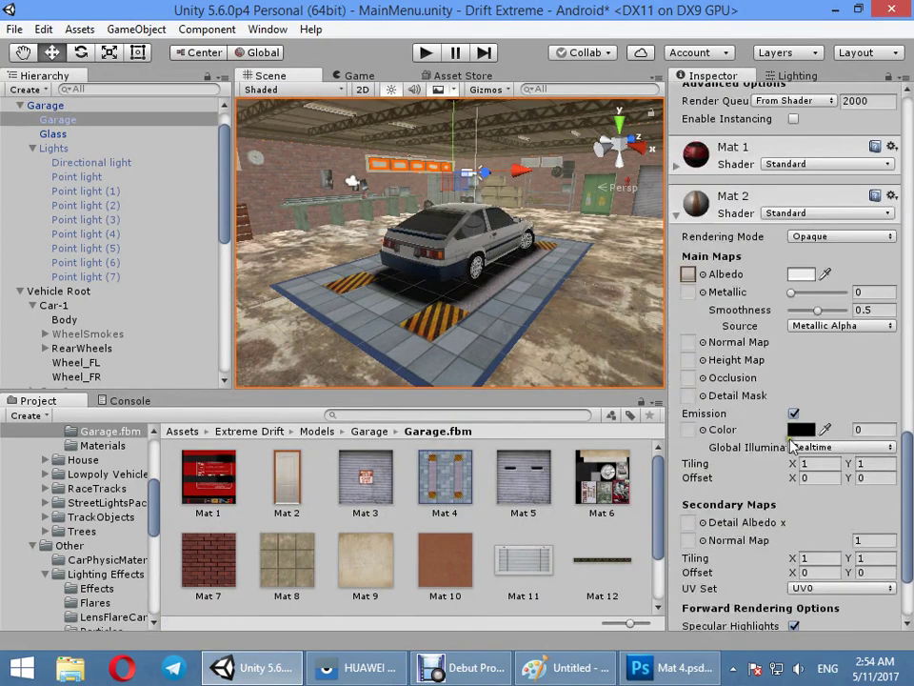
scroll(766, 381, down, 5)
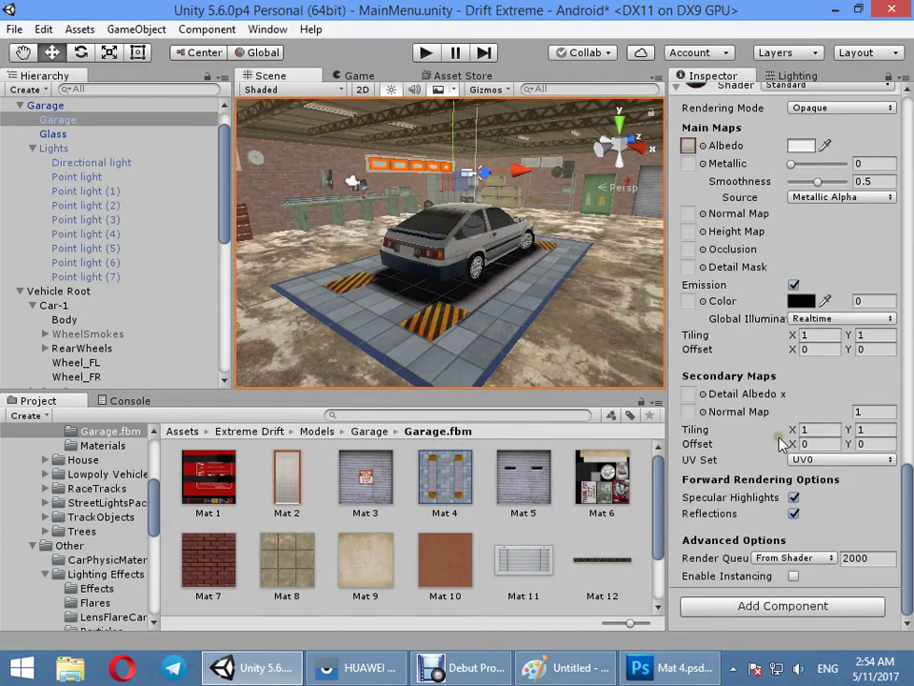
scroll(776, 429, up, 9)
click(736, 358)
scroll(743, 417, up, 4)
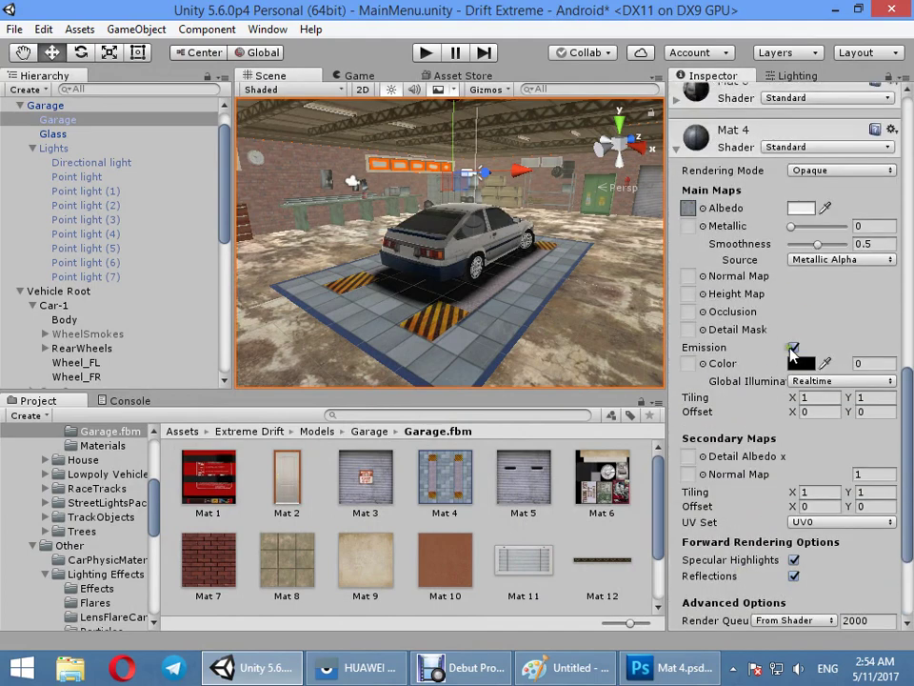
click(852, 260)
click(836, 300)
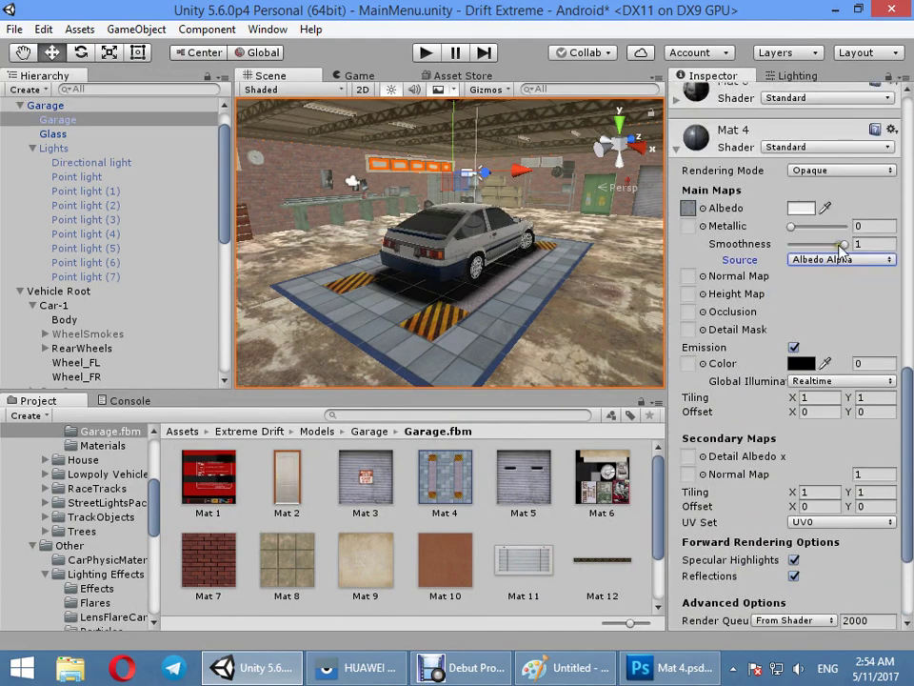
drag(778, 248, 887, 250)
Step: Brighten the Mat 4 texture's Alpha 1 channel with a raised Curves adjustment in Photoshop
double_click(688, 207)
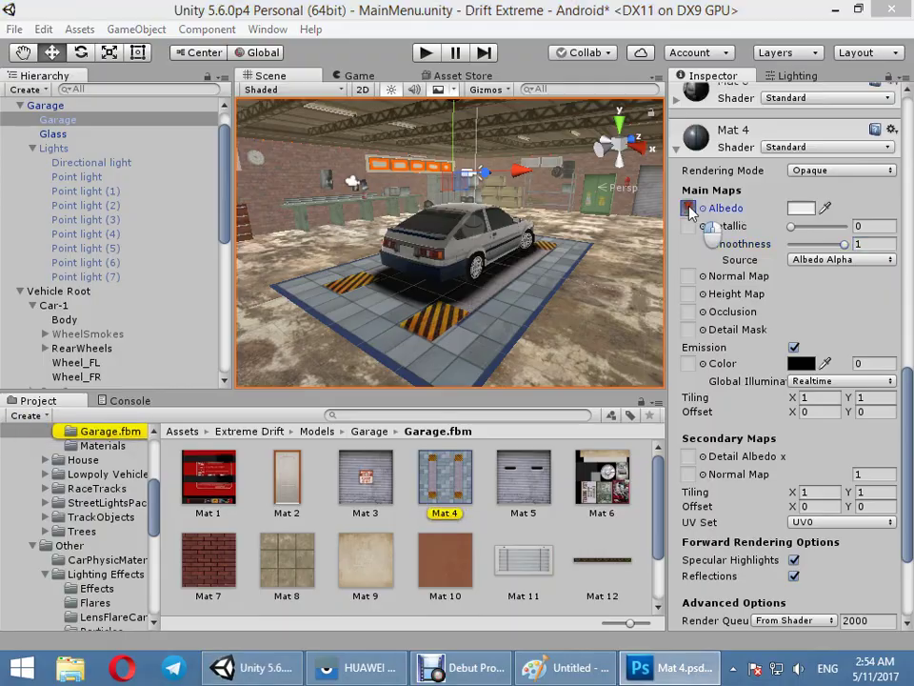
key(ctrl+m)
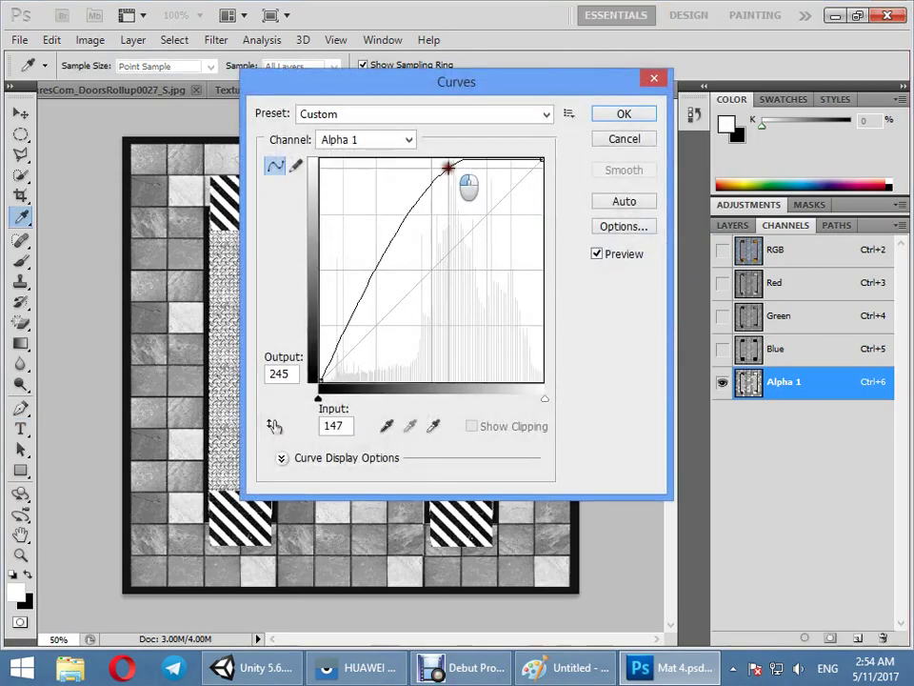
drag(412, 214, 419, 220)
click(626, 116)
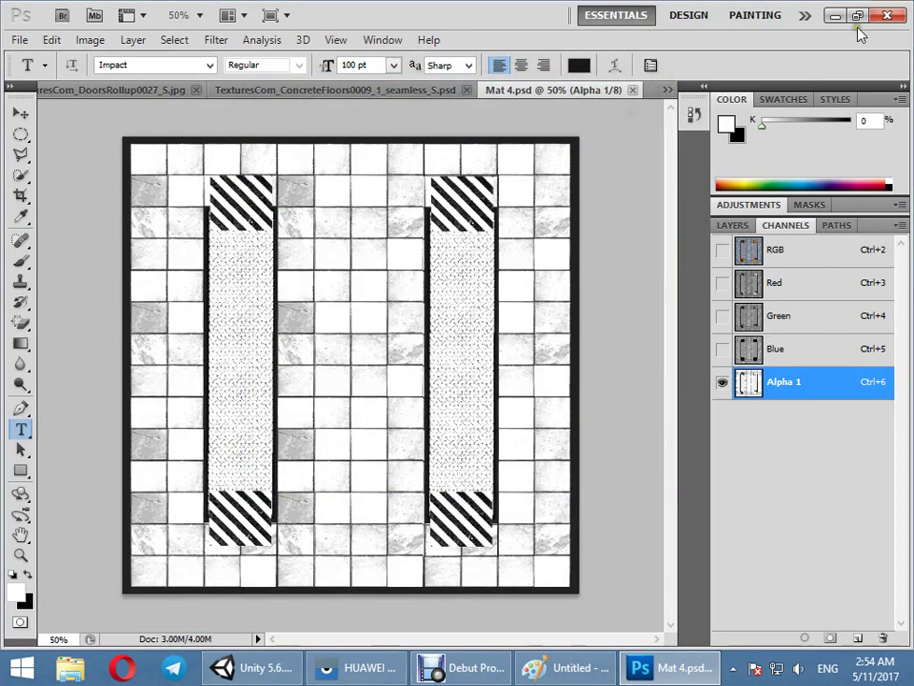
click(834, 15)
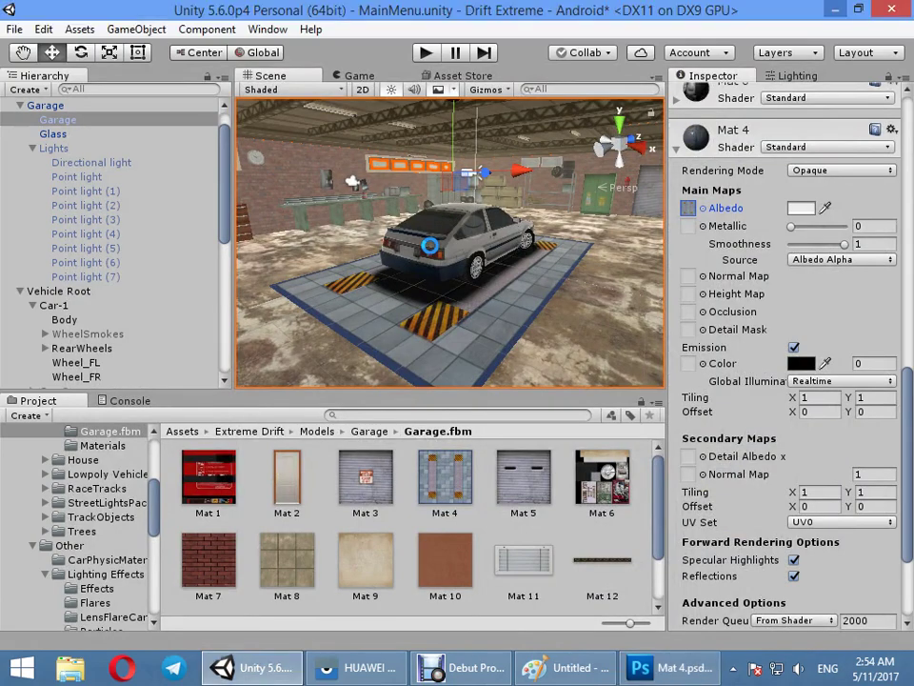
Step: Assign the concrete tile texture from Assets/MyGame/Textures to Mat 8's Albedo slot
mouse_move(430, 246)
right_down()
mouse_move(219, 321)
mouse_move(431, 314)
right_up()
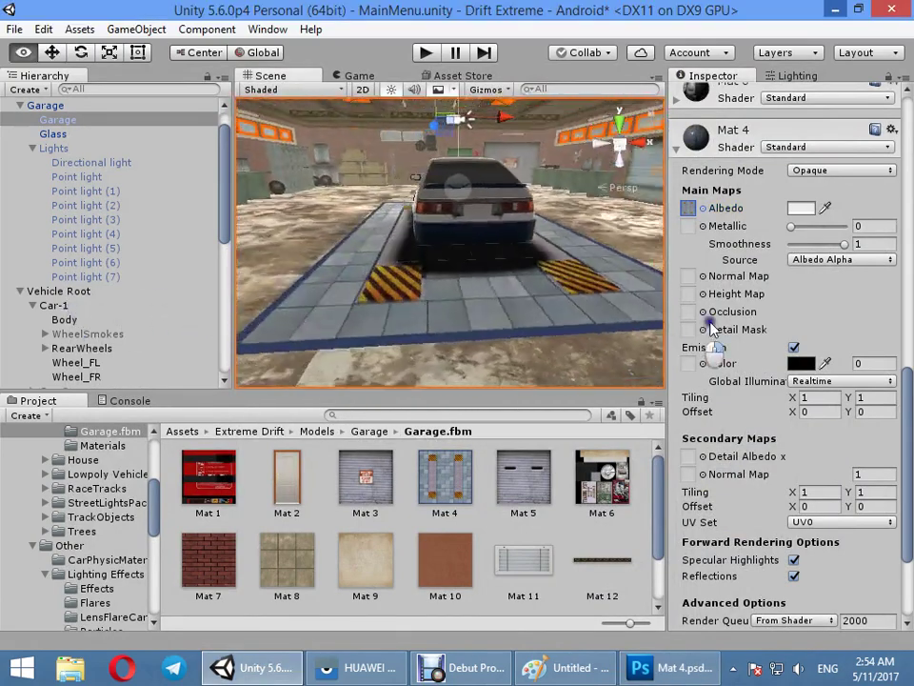
mouse_move(431, 314)
right_down()
mouse_move(495, 352)
mouse_move(495, 339)
mouse_move(530, 331)
right_up()
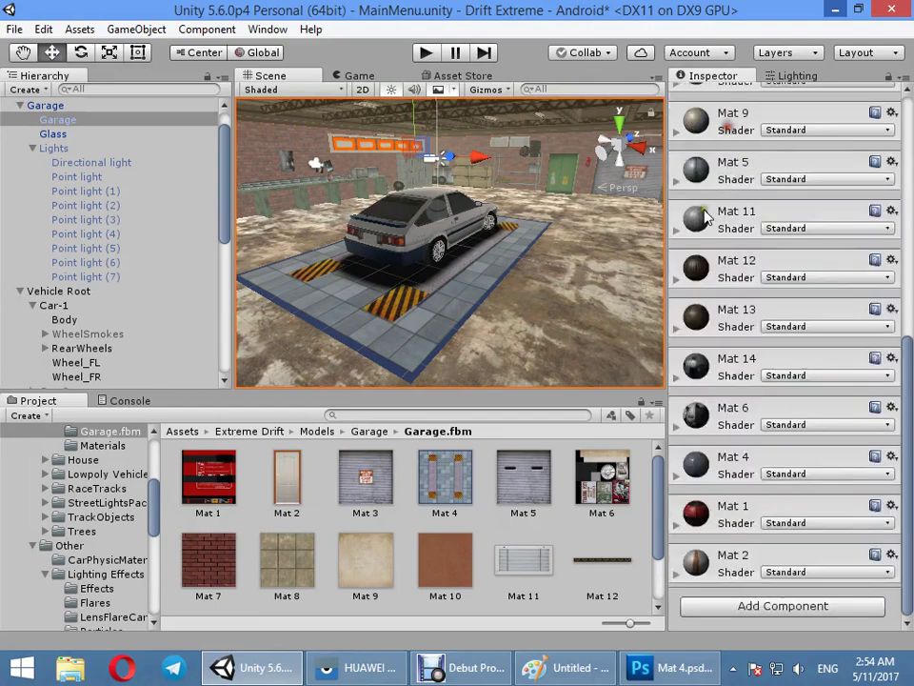
scroll(731, 328, up, 5)
click(745, 354)
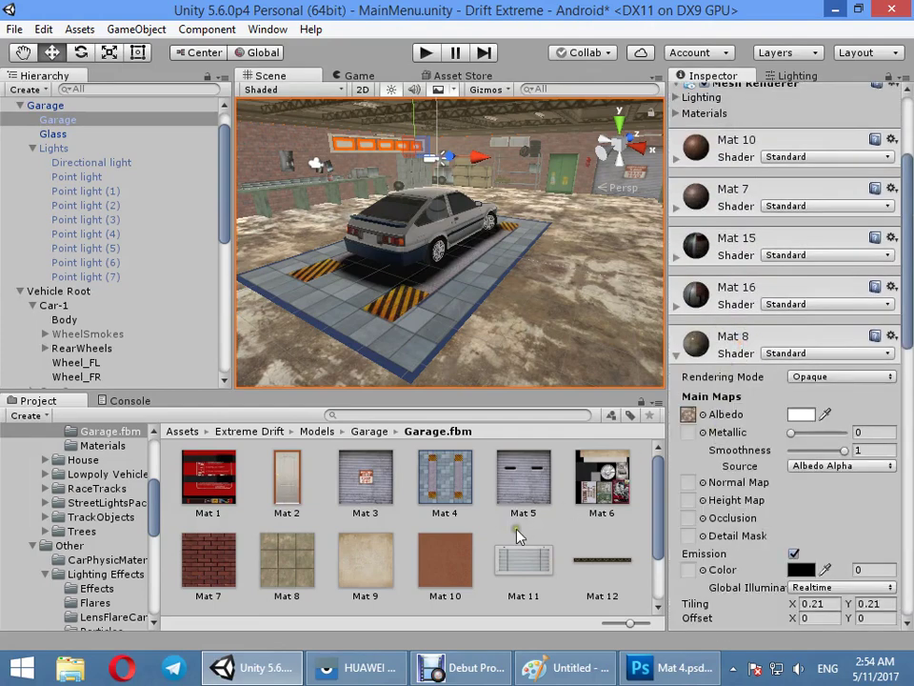
scroll(343, 550, down, 2)
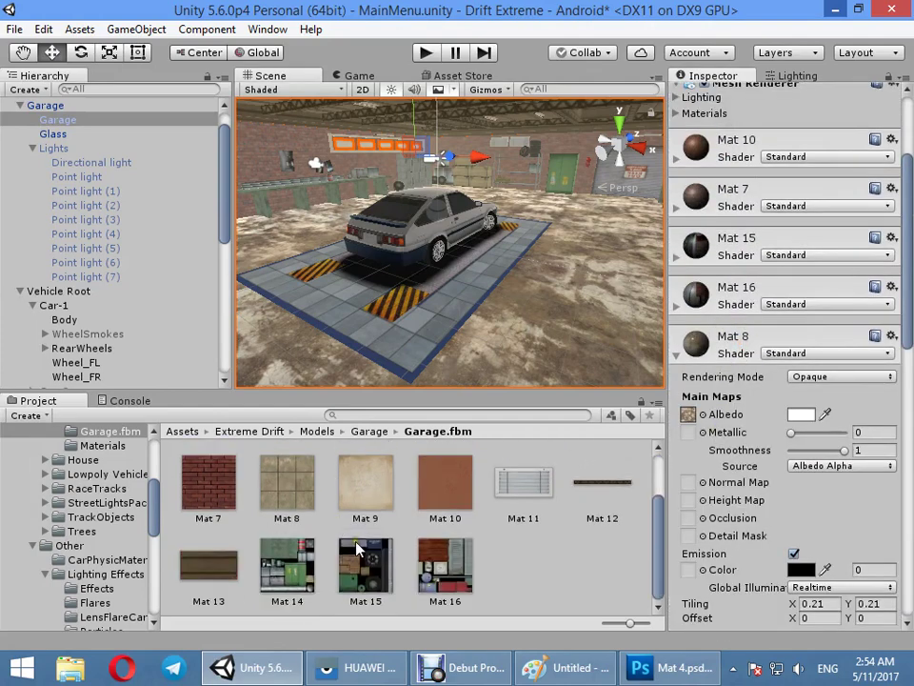
scroll(358, 547, up, 2)
scroll(57, 557, down, 5)
scroll(117, 602, down, 3)
click(77, 620)
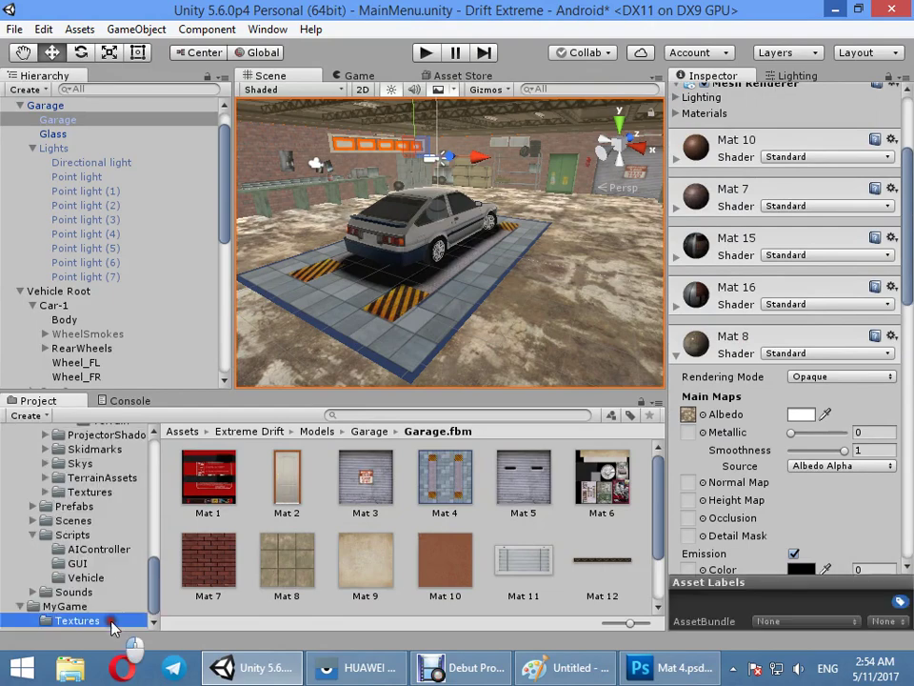
drag(461, 509, 696, 429)
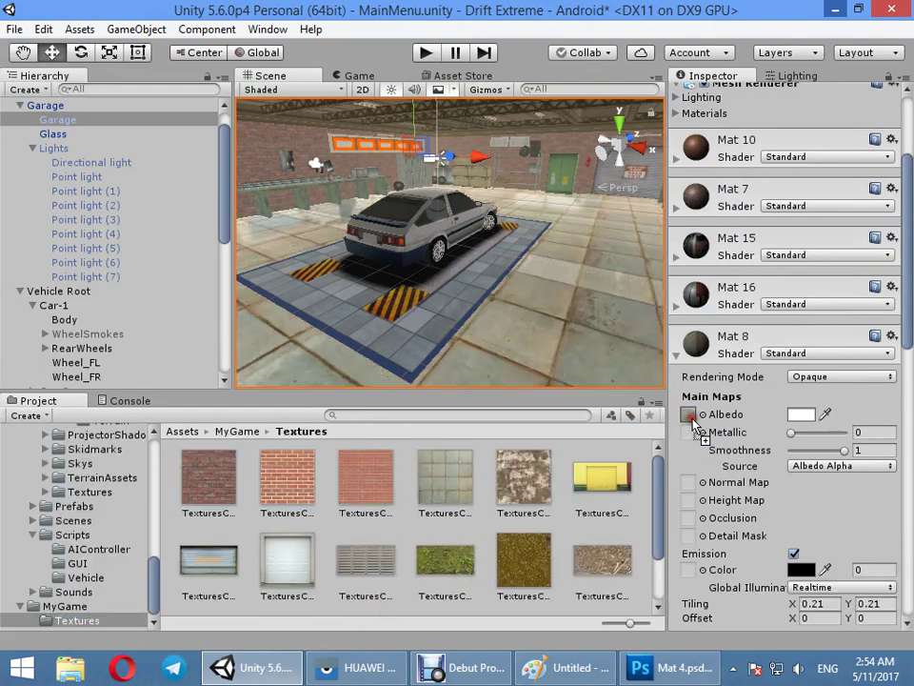
Step: Save the concrete floor texture in Photoshop as a PSD file
double_click(691, 420)
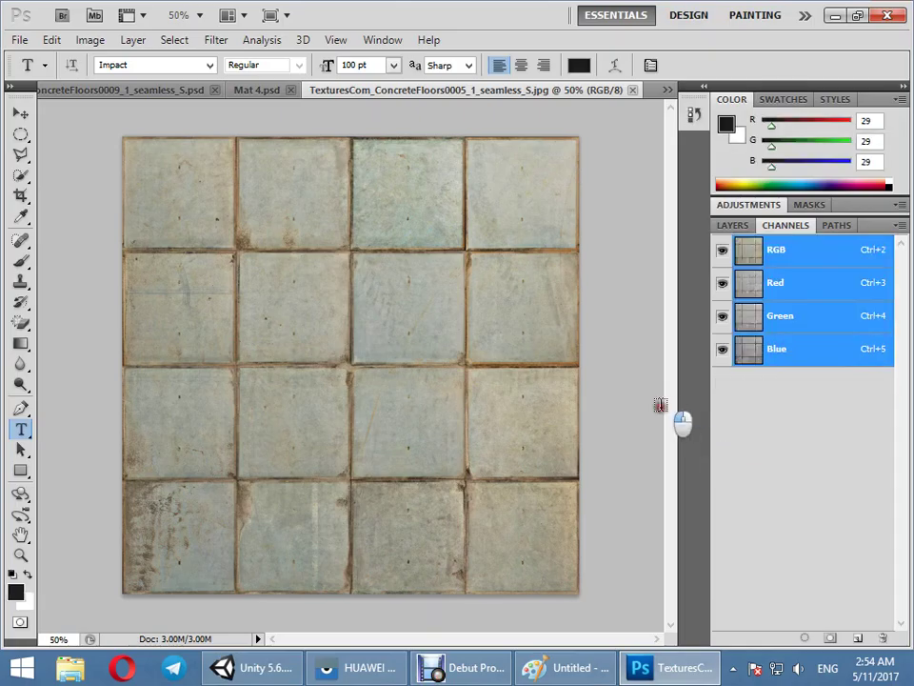
key(ctrl+shift+s)
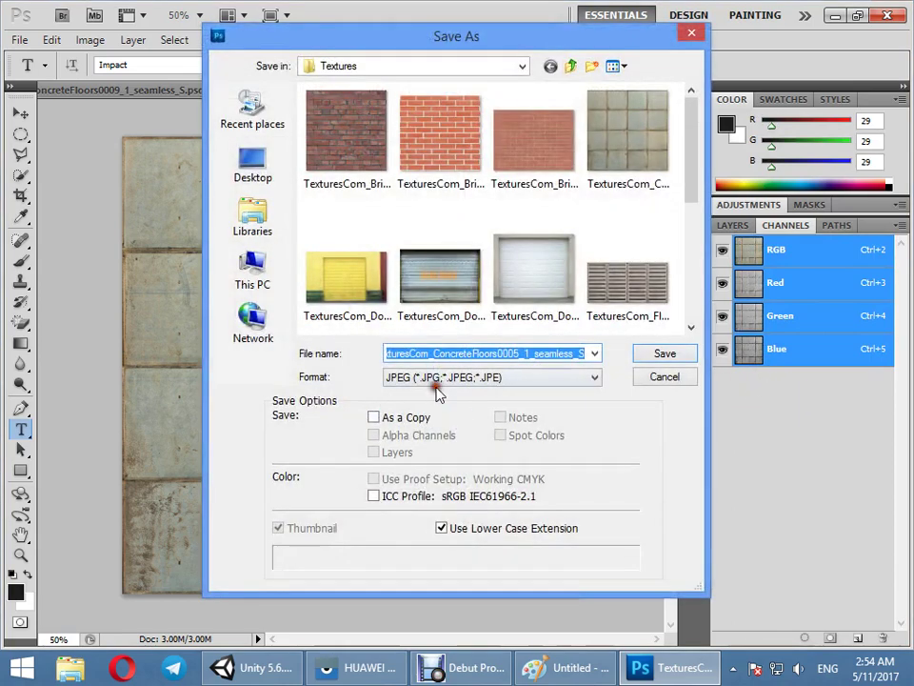
click(438, 377)
click(514, 386)
click(665, 354)
click(838, 16)
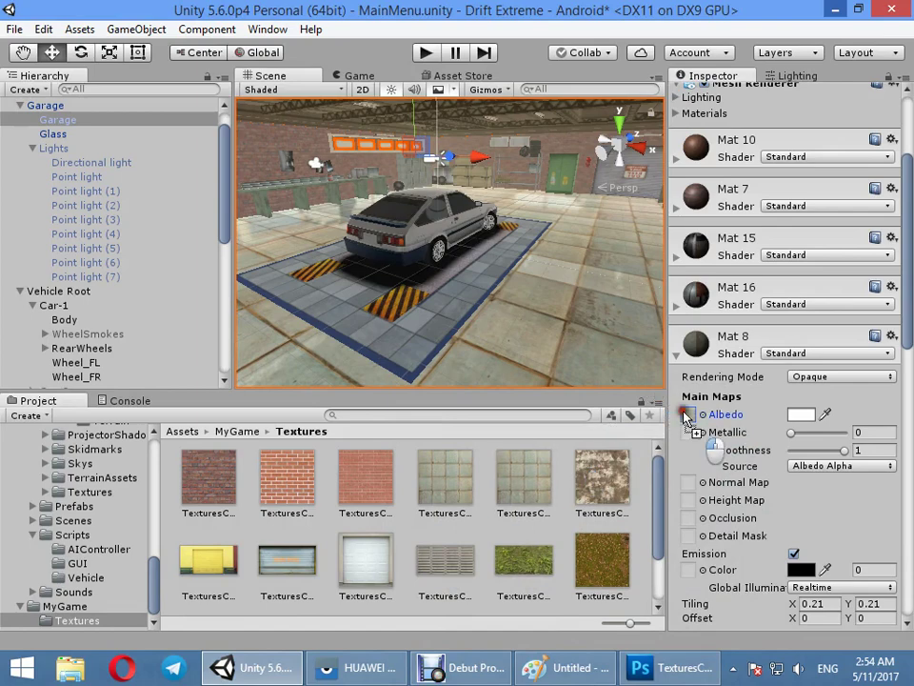
Step: Build an Alpha 1 channel from the blue channel and brighten it with Curves
click(802, 464)
click(830, 503)
double_click(688, 414)
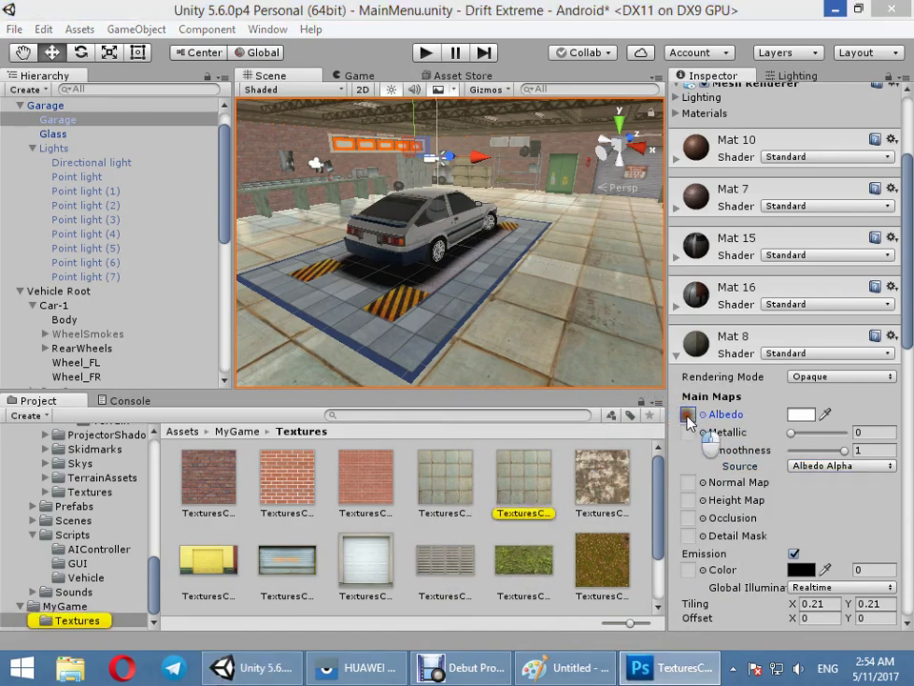
click(815, 353)
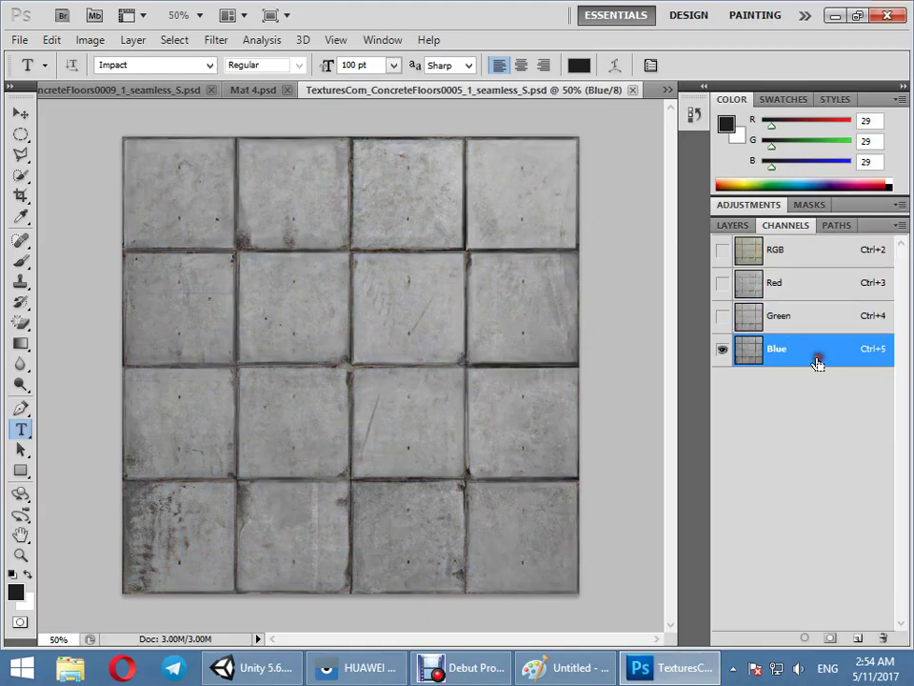
click(857, 637)
key(ctrl+m)
mouse_move(451, 253)
mouse_down()
mouse_move(467, 181)
mouse_move(407, 203)
mouse_up()
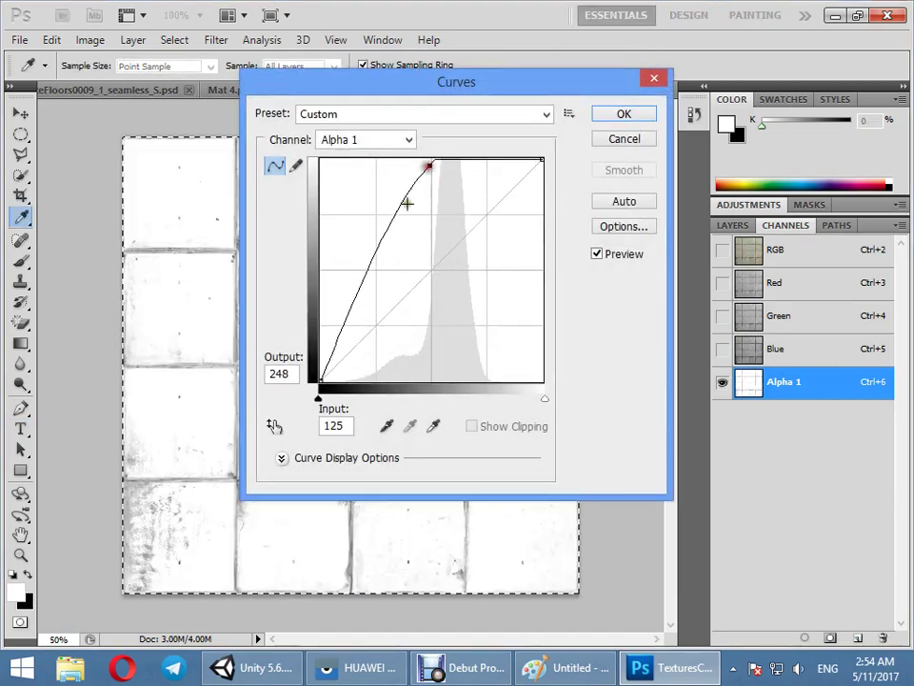
click(421, 226)
drag(431, 161, 444, 188)
click(614, 115)
key(t)
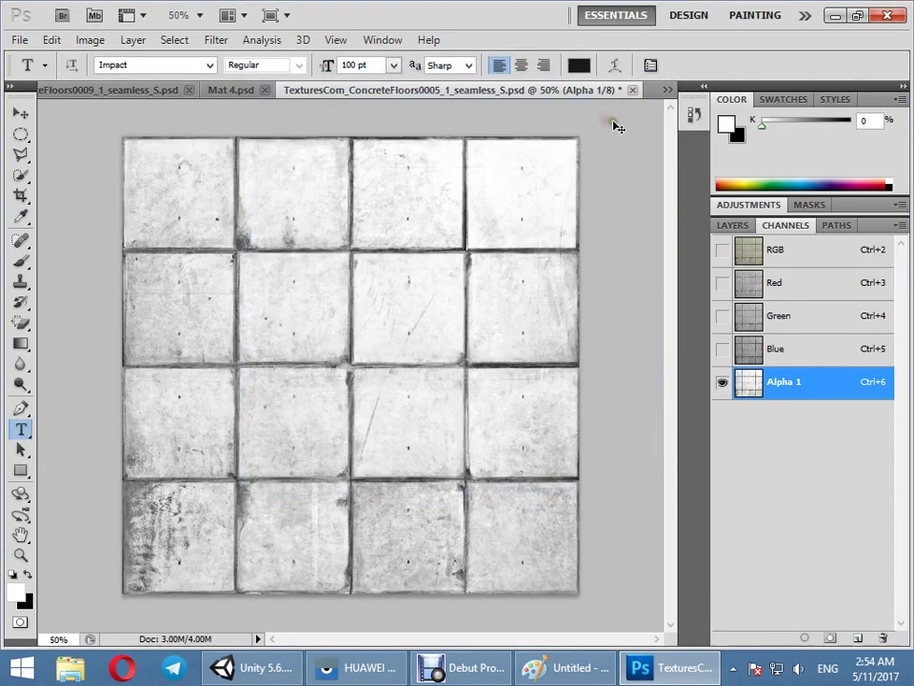
click(835, 16)
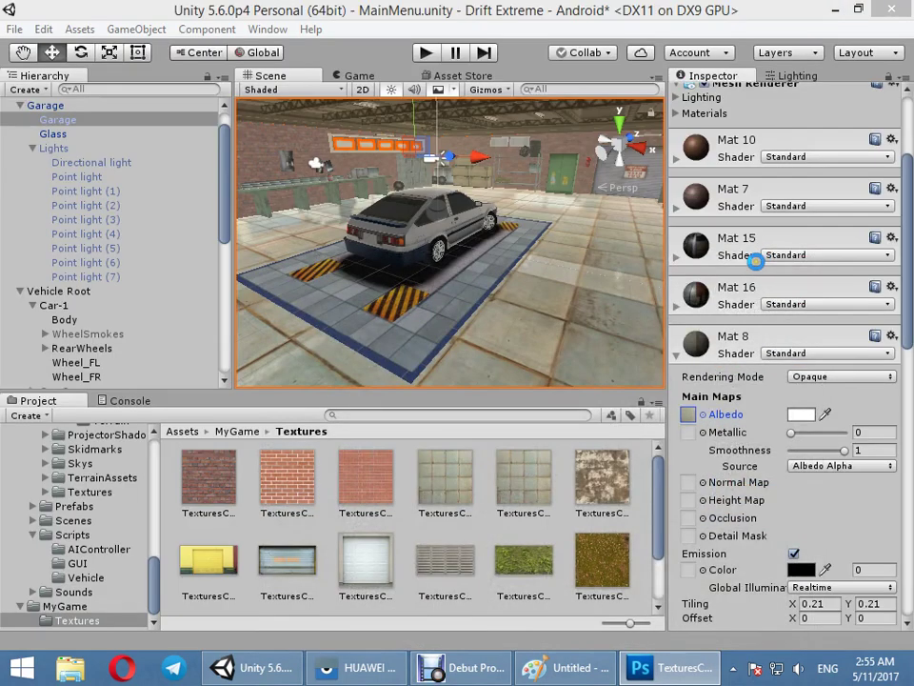
Step: Try different tiling values (2, 1.7, .3) for Mat 8's floor texture
scroll(816, 499, down, 4)
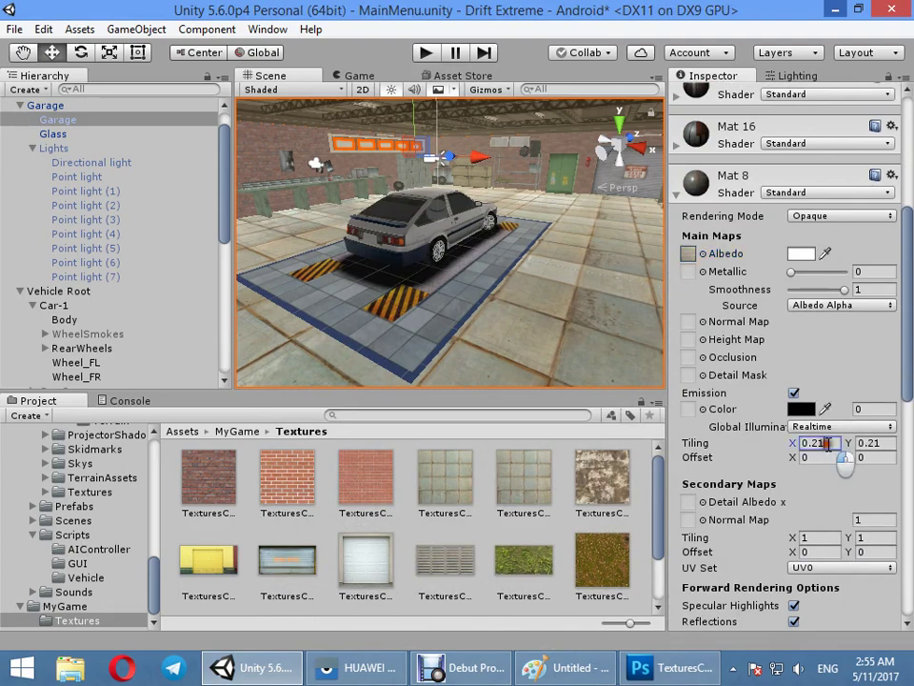
text(2)
click(877, 445)
text(1)
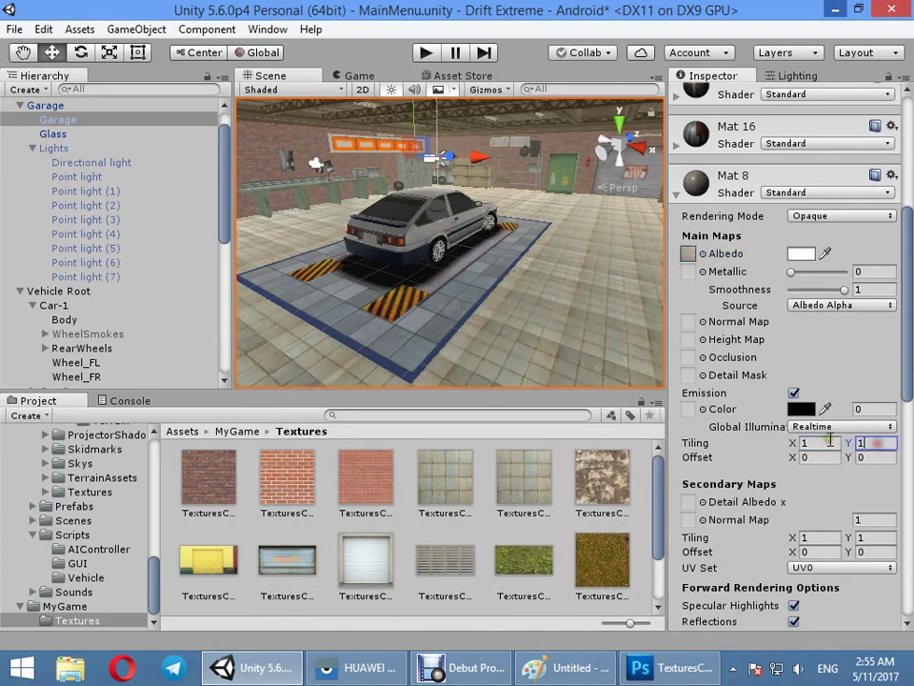
text(.7)
click(873, 442)
text(.7)
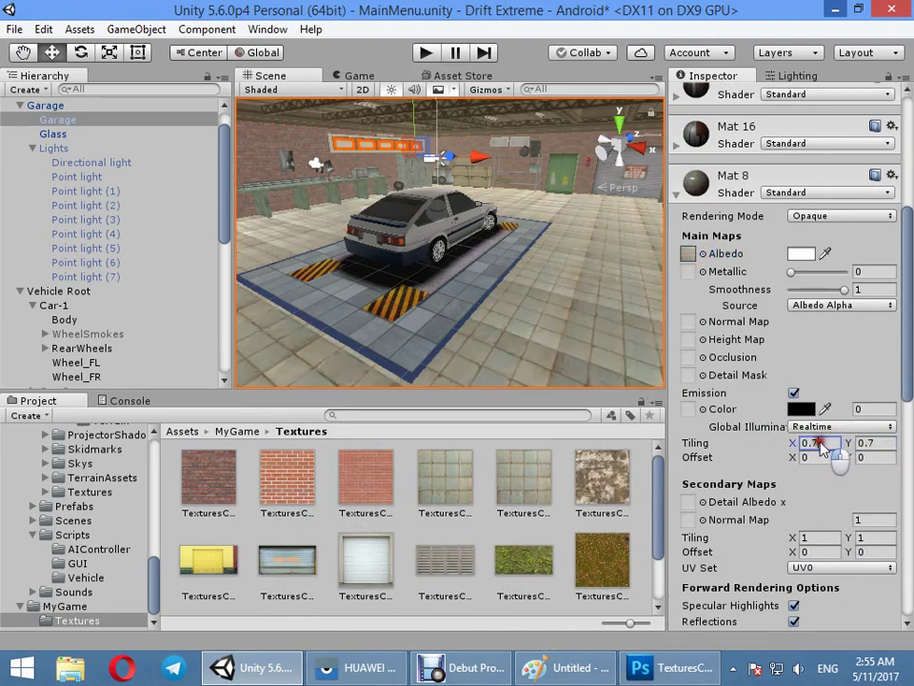
text(.3)
click(881, 443)
text(.3)
Step: Reassign Mat 8's albedo texture and set its tiling to 0.21 × 0.21
mouse_move(590, 360)
right_down()
mouse_move(178, 359)
mouse_move(710, 347)
mouse_move(601, 448)
right_up()
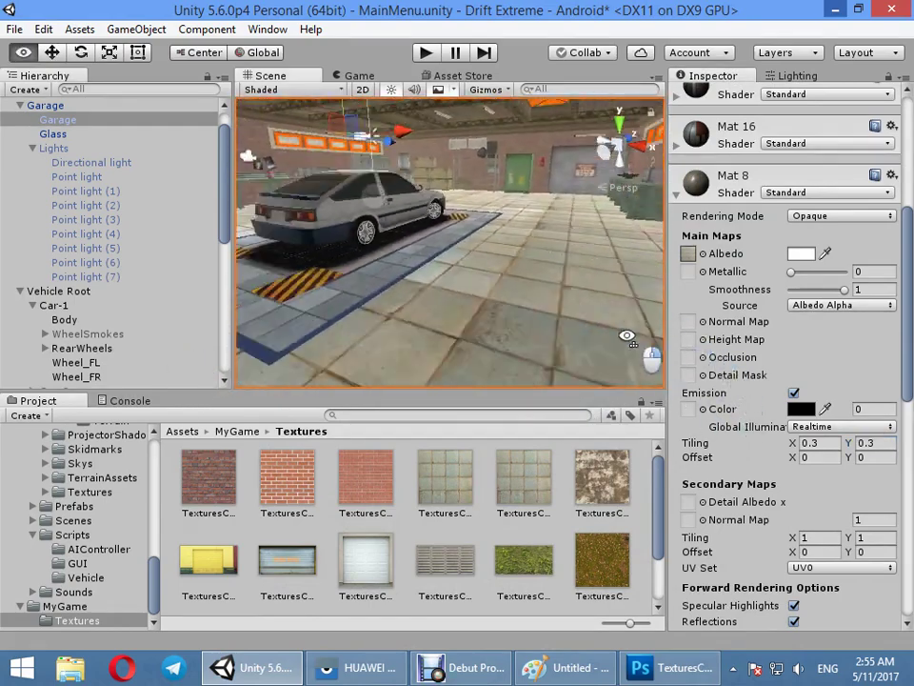
drag(602, 477, 687, 253)
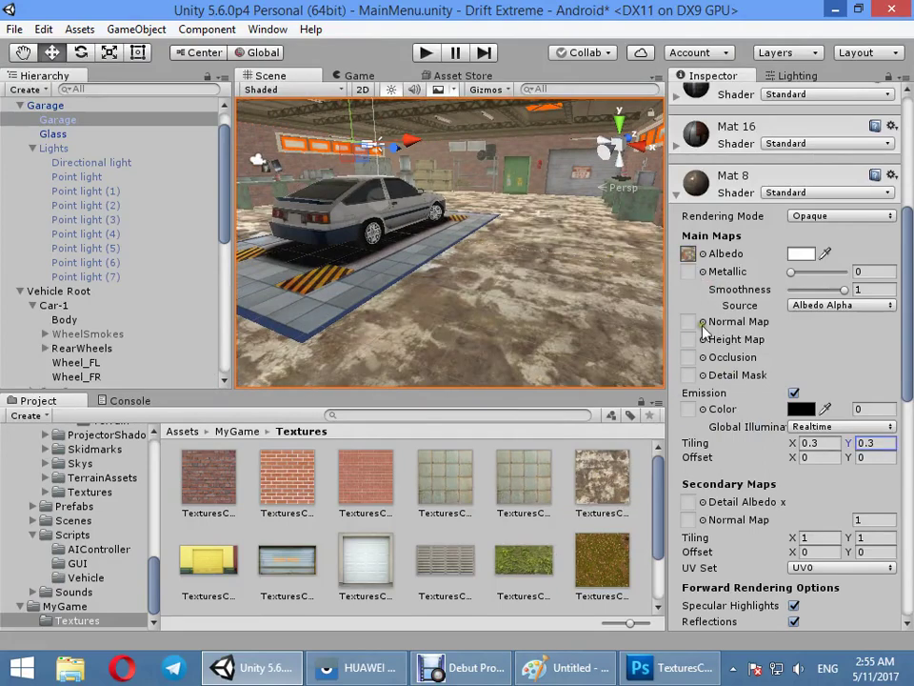
click(828, 443)
text(.21)
click(869, 443)
text(.21)
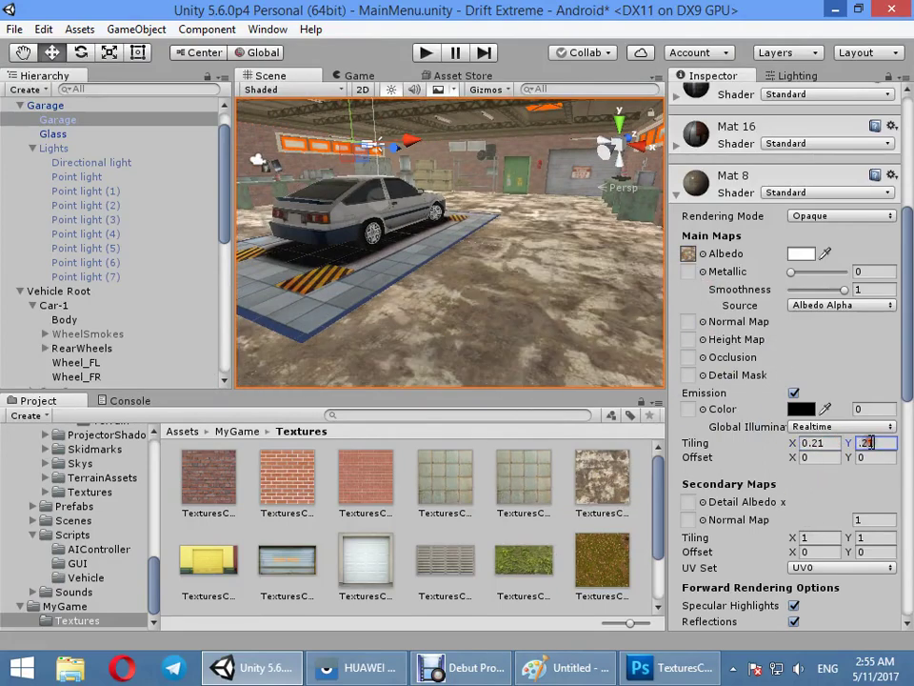
Step: Orbit around the car and select its Body to inspect the material
mouse_move(454, 326)
right_down()
mouse_move(479, 329)
mouse_move(398, 316)
right_up()
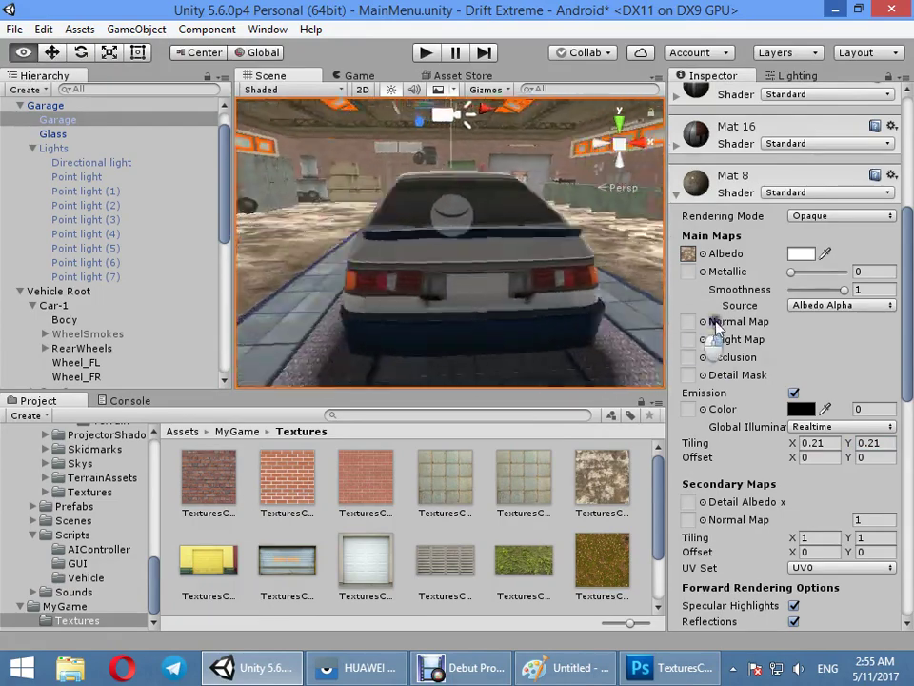
mouse_move(906, 341)
right_down()
mouse_move(608, 291)
mouse_move(268, 287)
mouse_move(542, 363)
right_up()
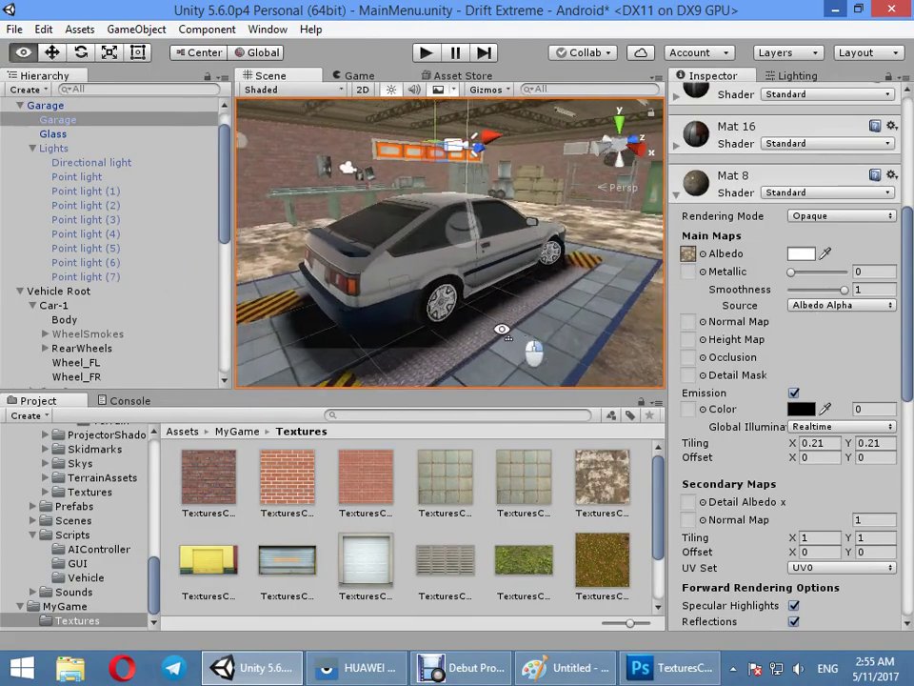
right_drag(543, 363, 536, 351)
click(445, 273)
scroll(438, 282, up, 2)
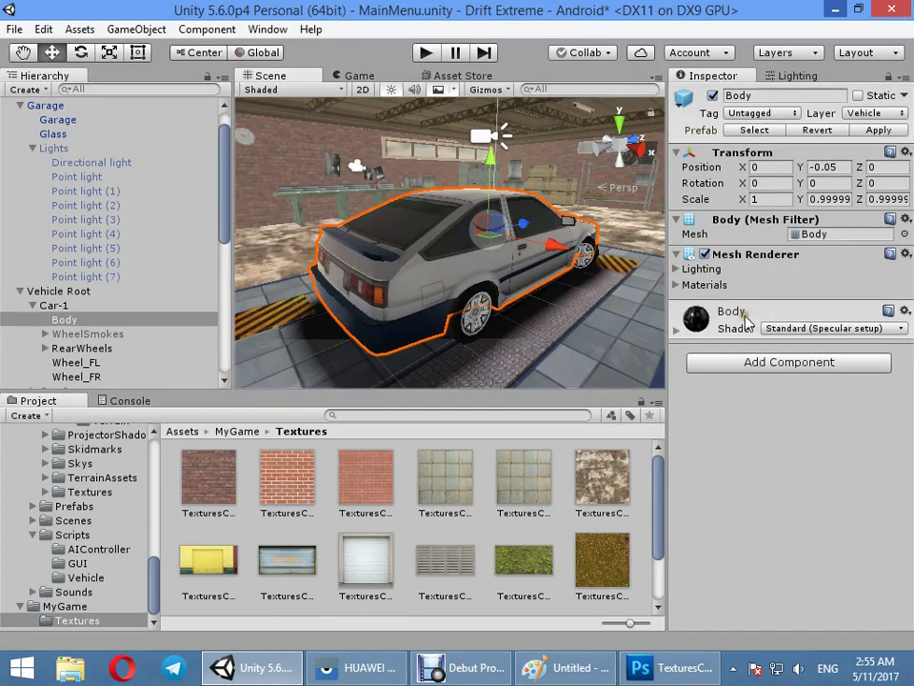
Step: Switch the Body material to Standard with Albedo Alpha smoothness source and white albedo
click(788, 327)
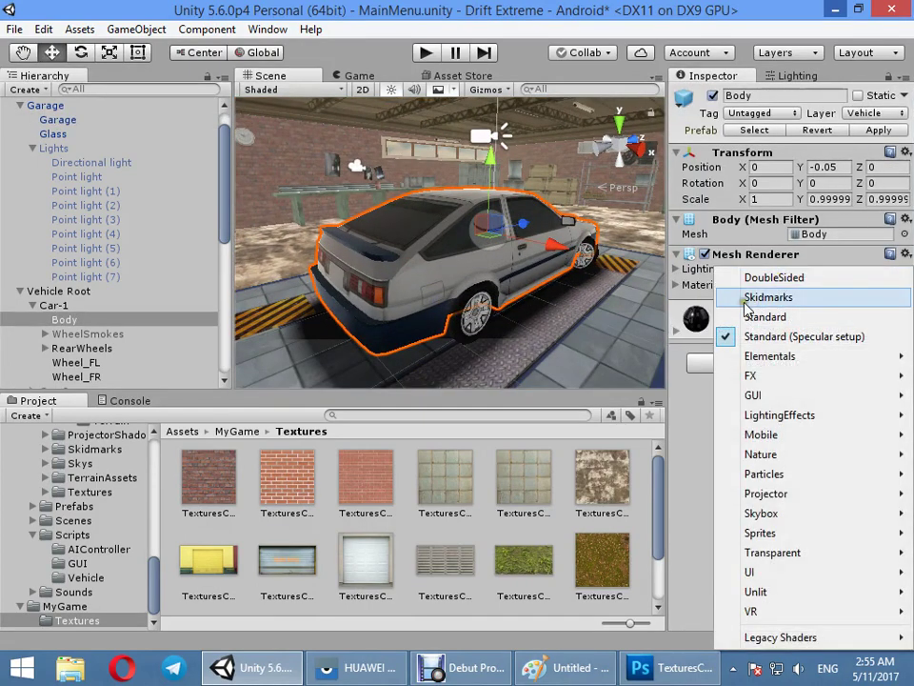
click(748, 316)
click(721, 327)
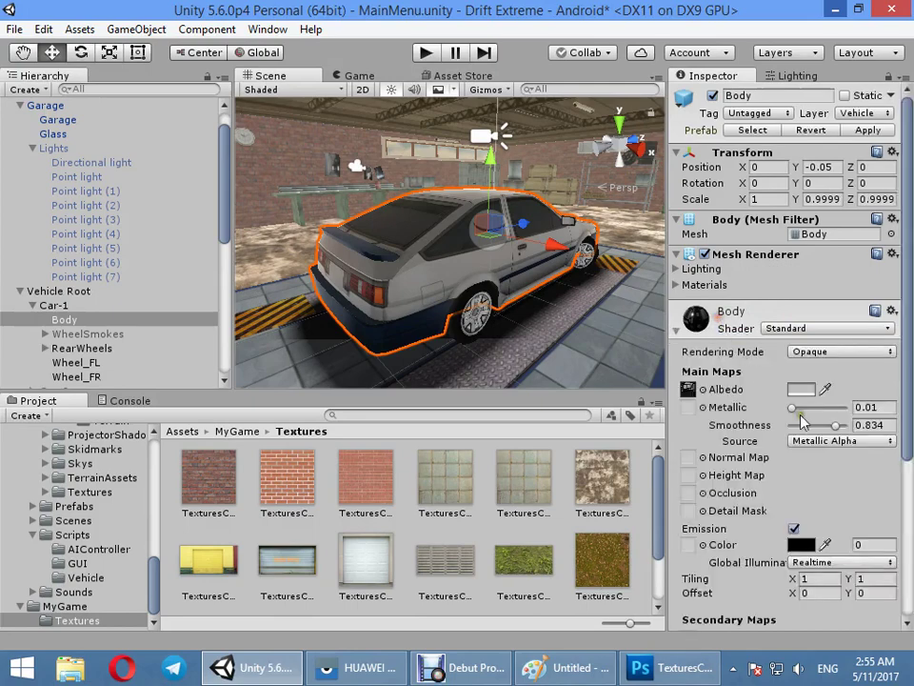
click(869, 443)
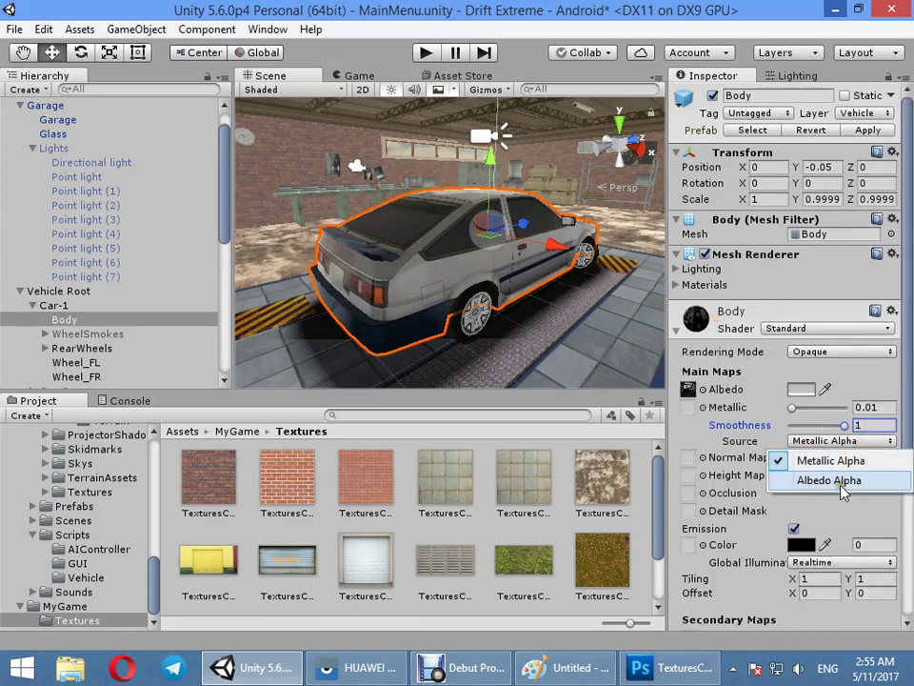
click(838, 483)
click(800, 388)
drag(740, 261, 524, 210)
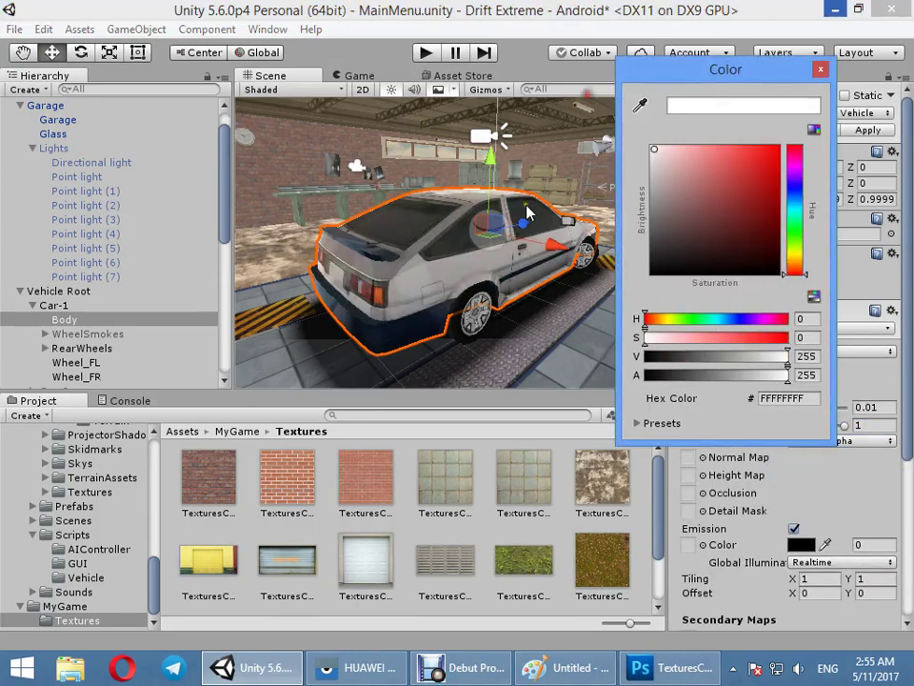
key(f)
mouse_move(590, 316)
alt+mouse_down()
mouse_move(545, 350)
mouse_move(47, 290)
mouse_move(560, 324)
mouse_move(479, 295)
mouse_move(519, 300)
alt+mouse_up()
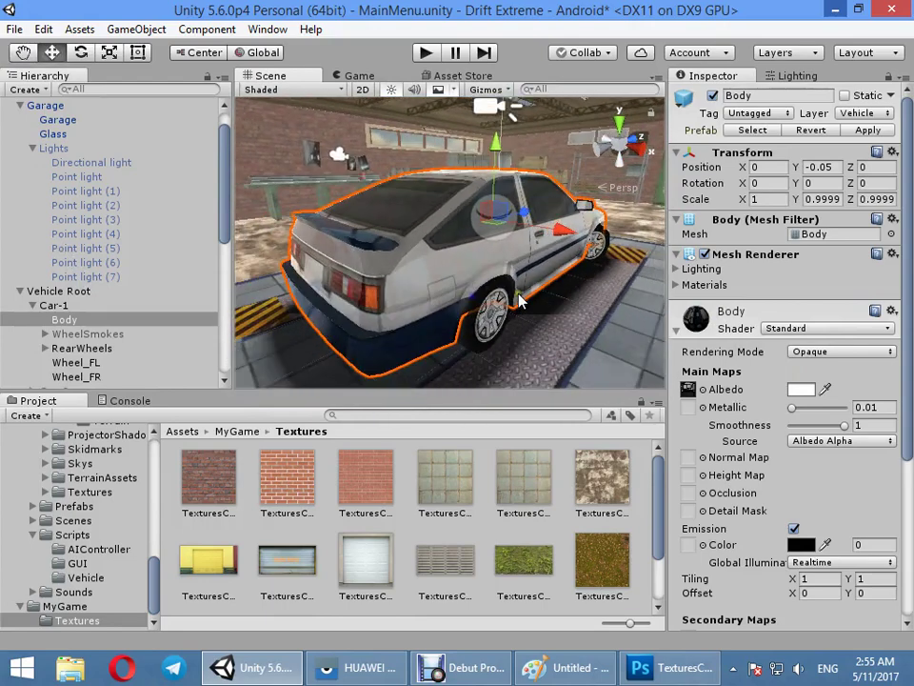
Step: Open the Body albedo texture from Windows Photo Viewer in Adobe Photoshop CS5
double_click(691, 389)
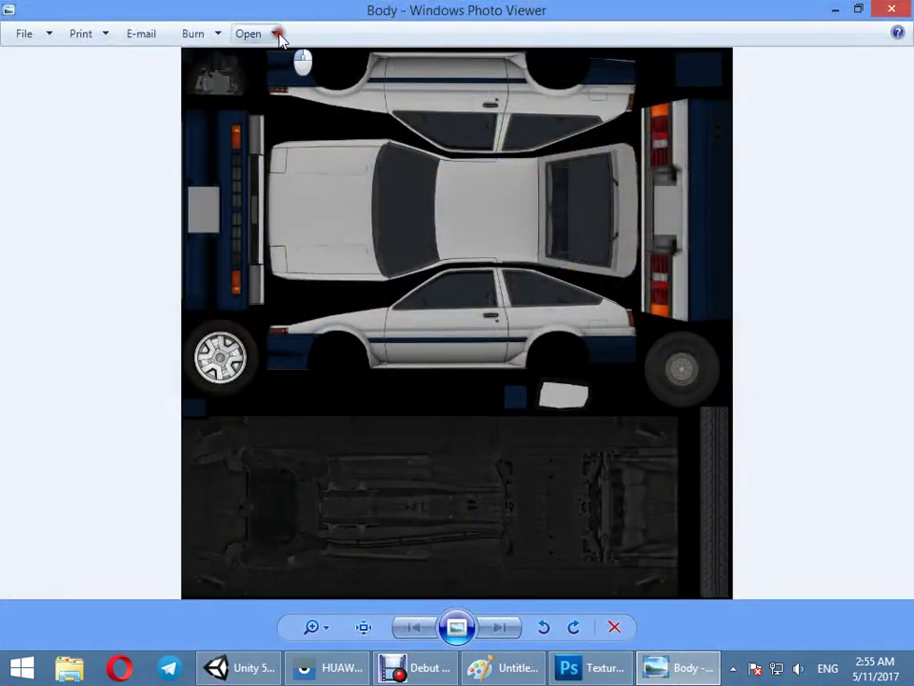
click(279, 36)
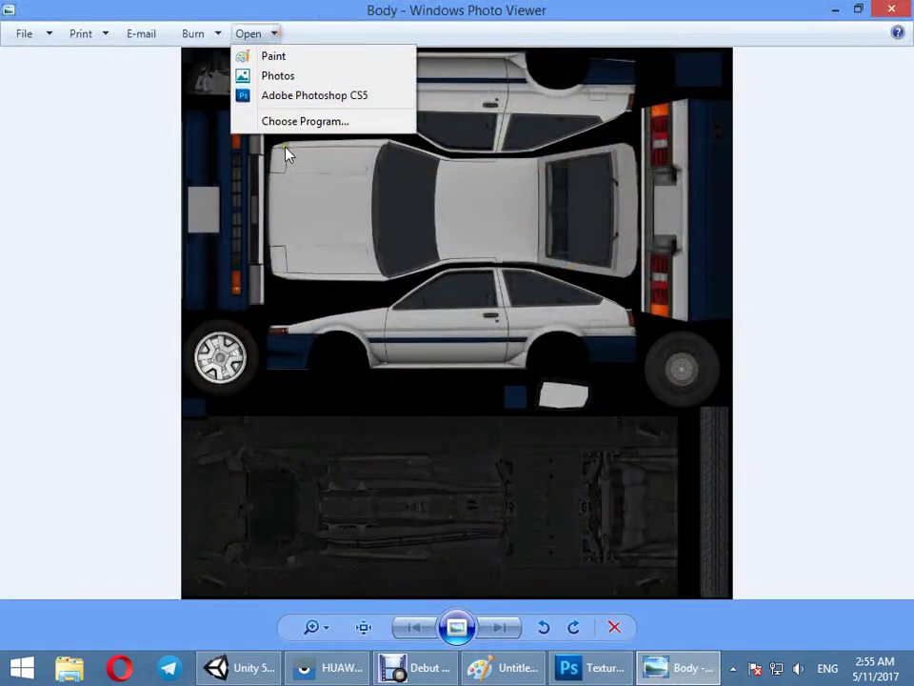
click(295, 96)
Step: Save the texture as Body.psd and close the photo viewer
key(ctrl+shift+s)
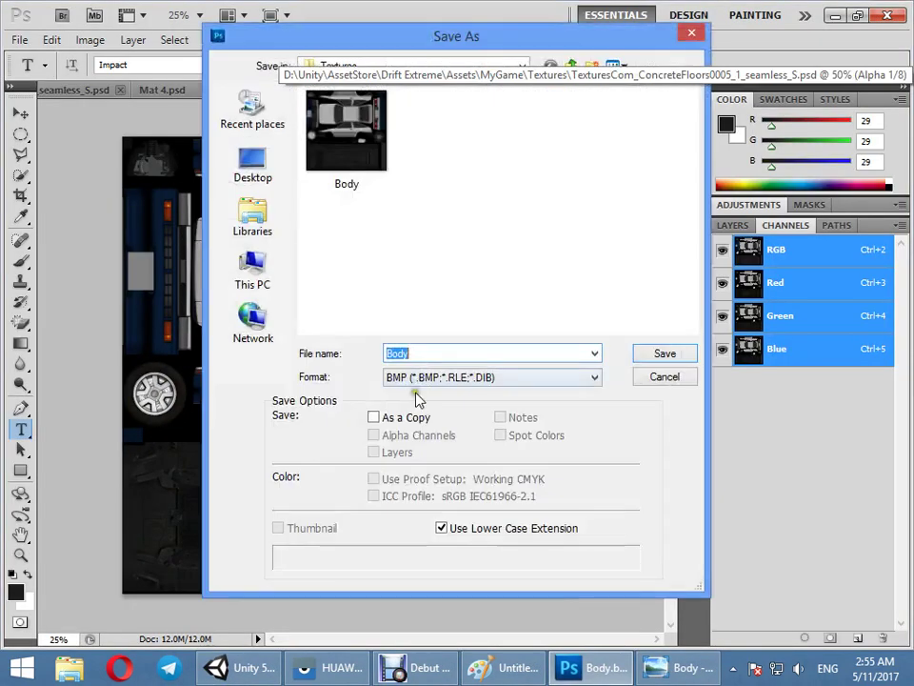
click(495, 377)
click(470, 392)
click(664, 353)
click(835, 15)
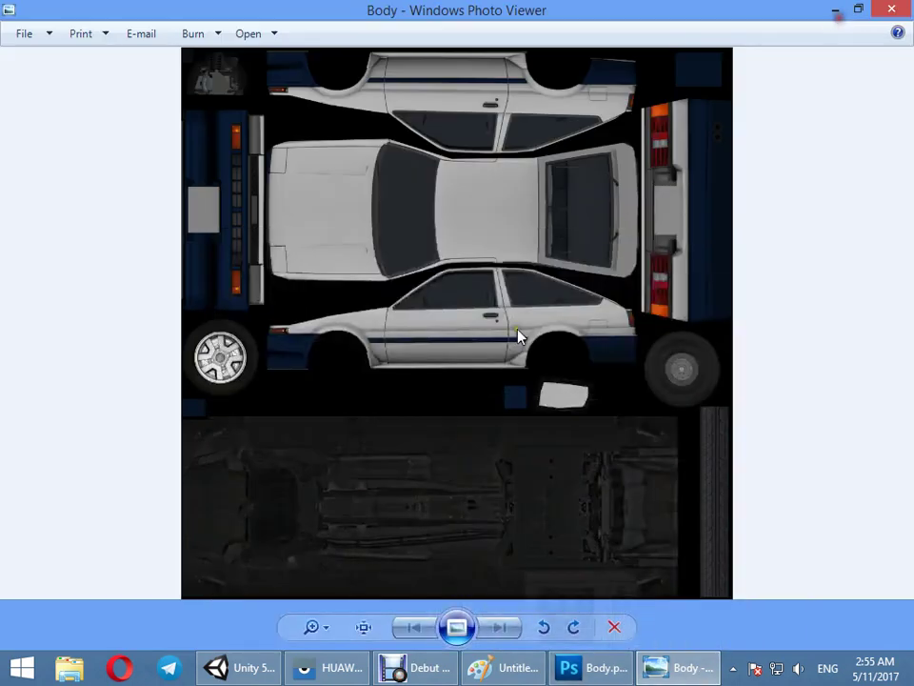
click(892, 9)
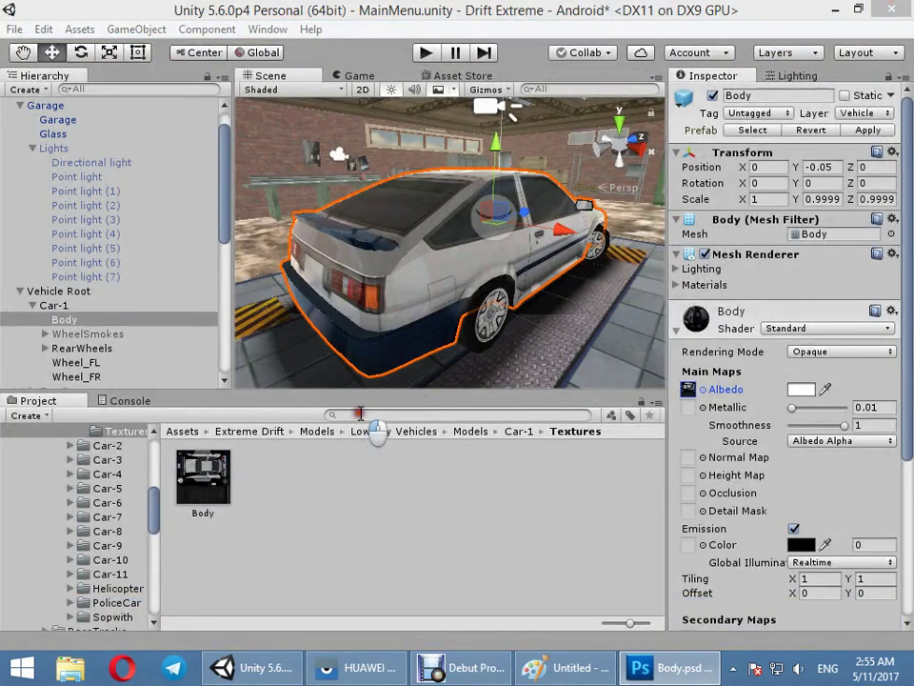
Step: Locate the Body texture in the Models folder and select the rear right wheel
click(305, 433)
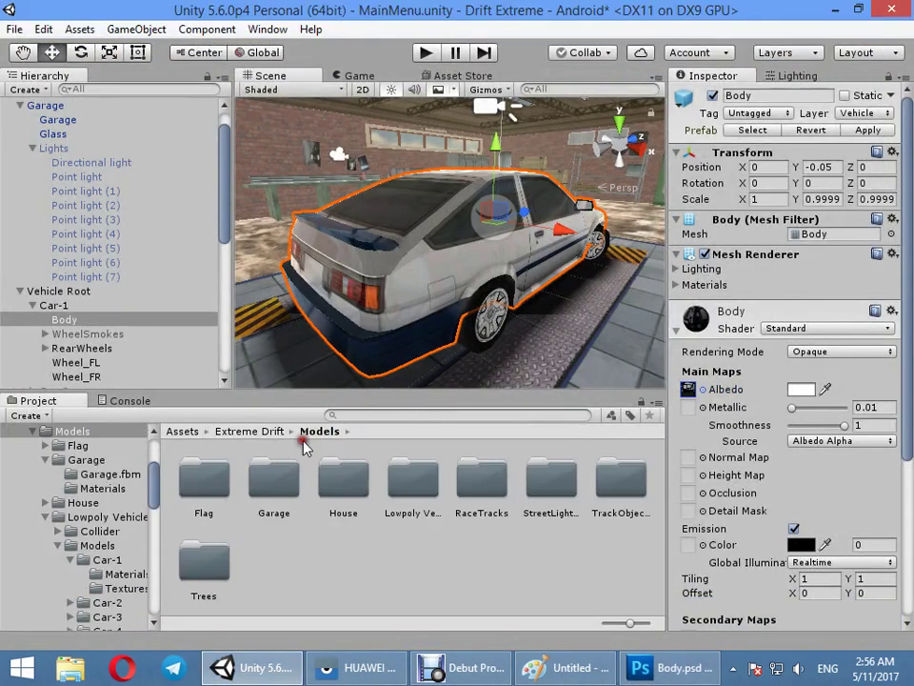
click(687, 390)
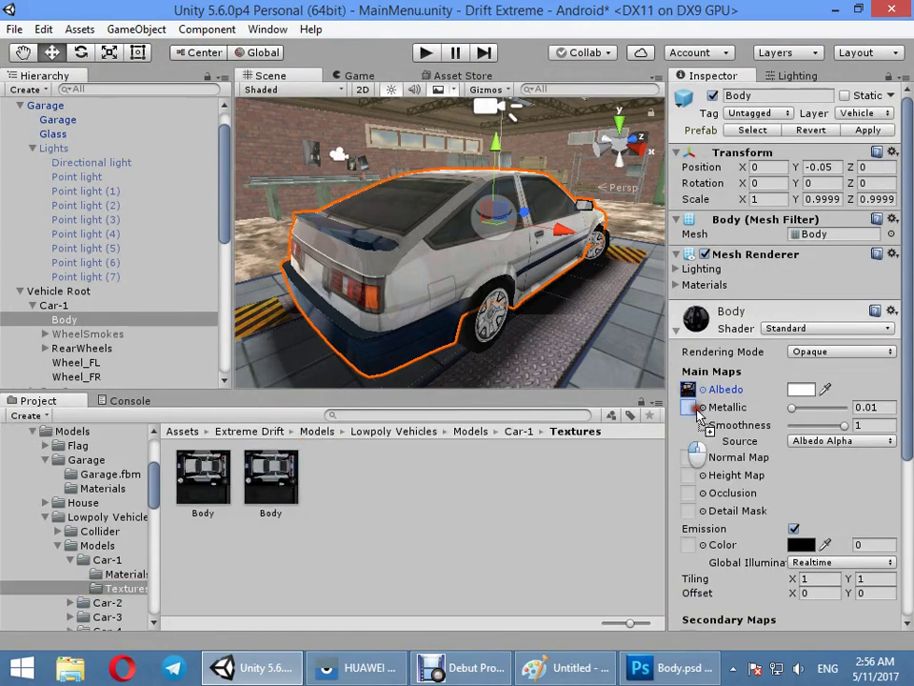
click(203, 476)
click(454, 305)
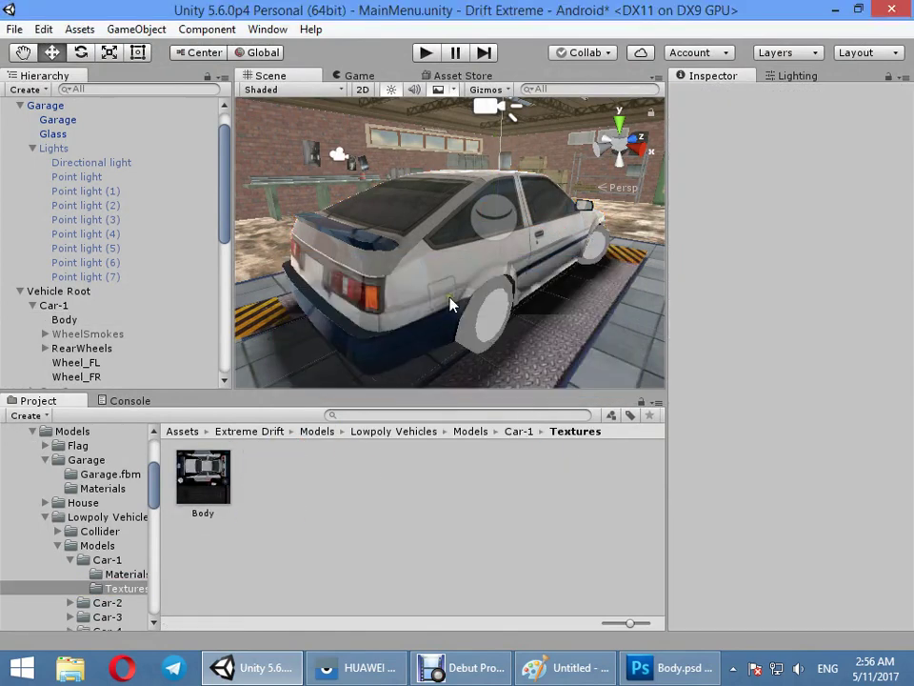
click(465, 286)
click(467, 293)
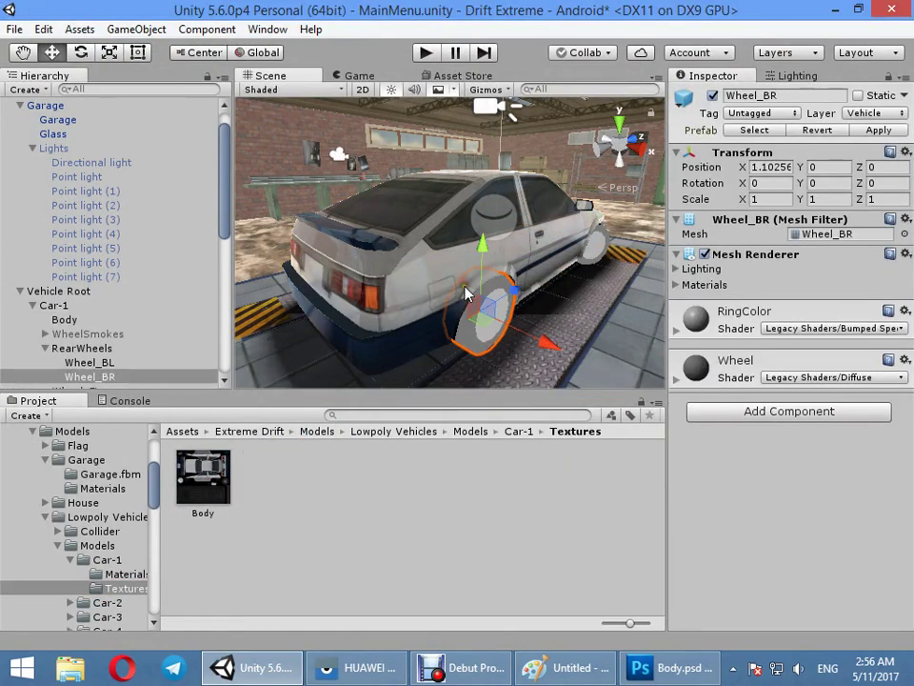
Step: Apply the Body texture to the Wheel material's Base (RGB) slot
click(720, 330)
click(720, 329)
click(724, 362)
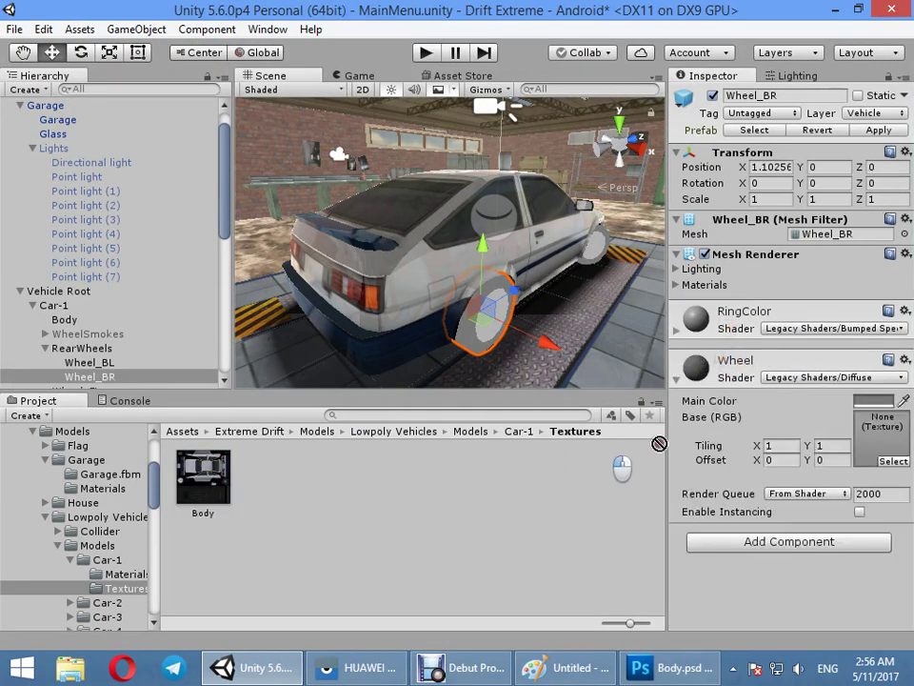
drag(871, 445, 870, 442)
click(862, 400)
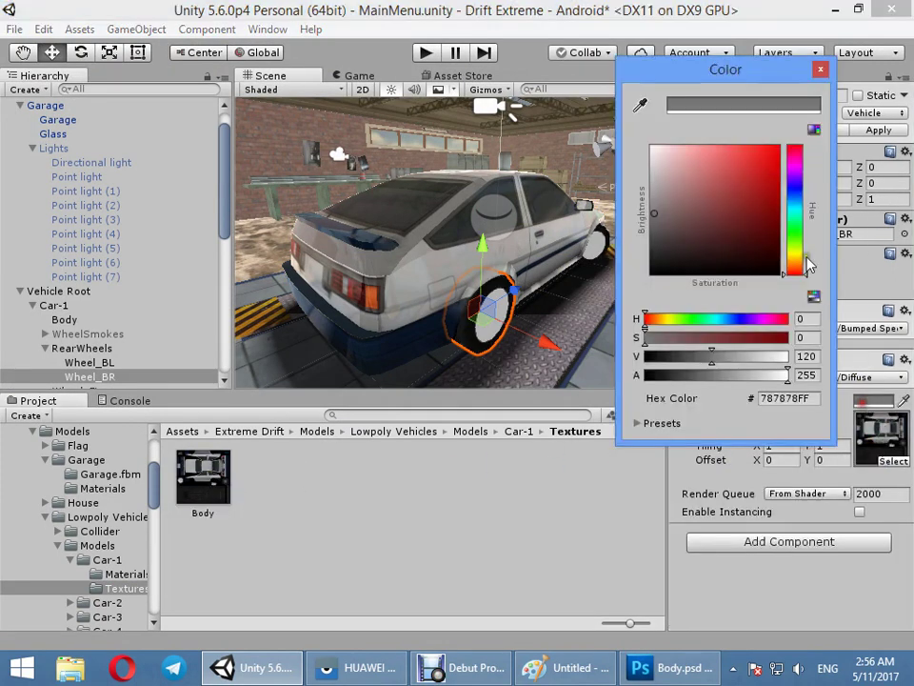
key(Escape)
click(694, 335)
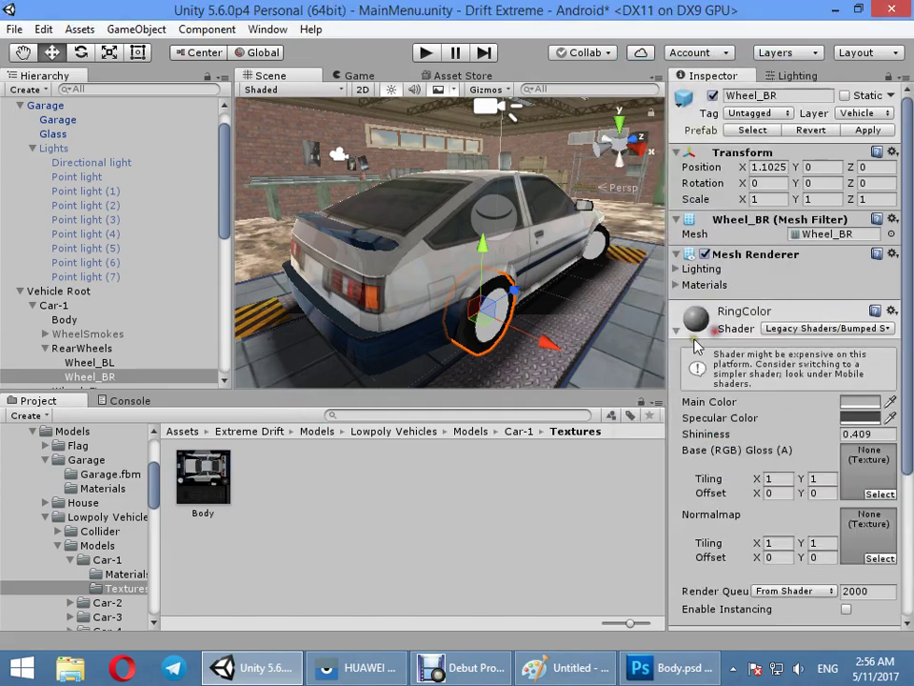
click(739, 324)
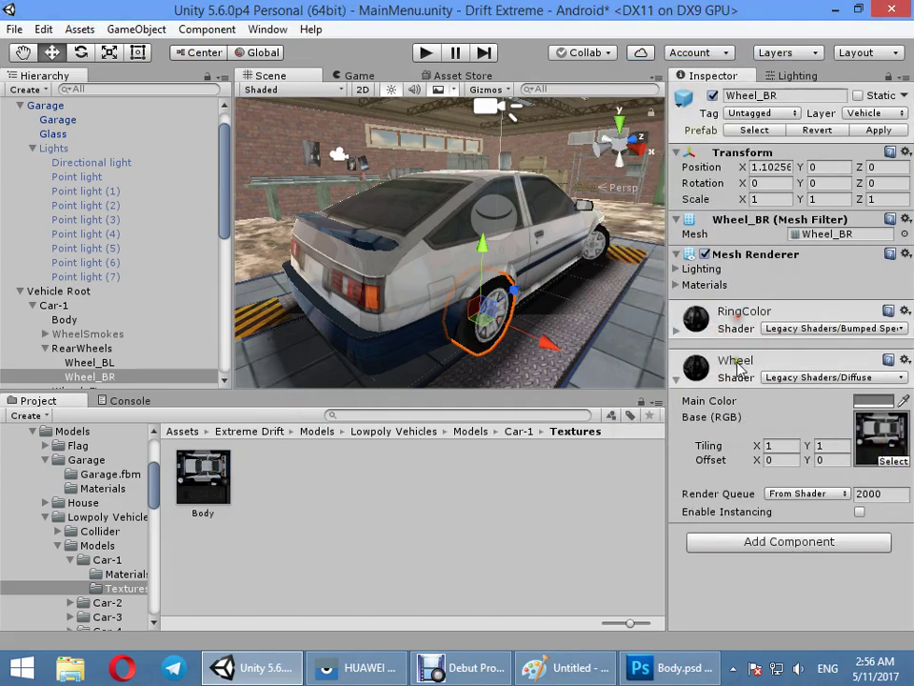
click(738, 367)
click(558, 467)
Step: Select the car body and open its albedo texture in Photoshop
alt+drag(422, 326, 520, 306)
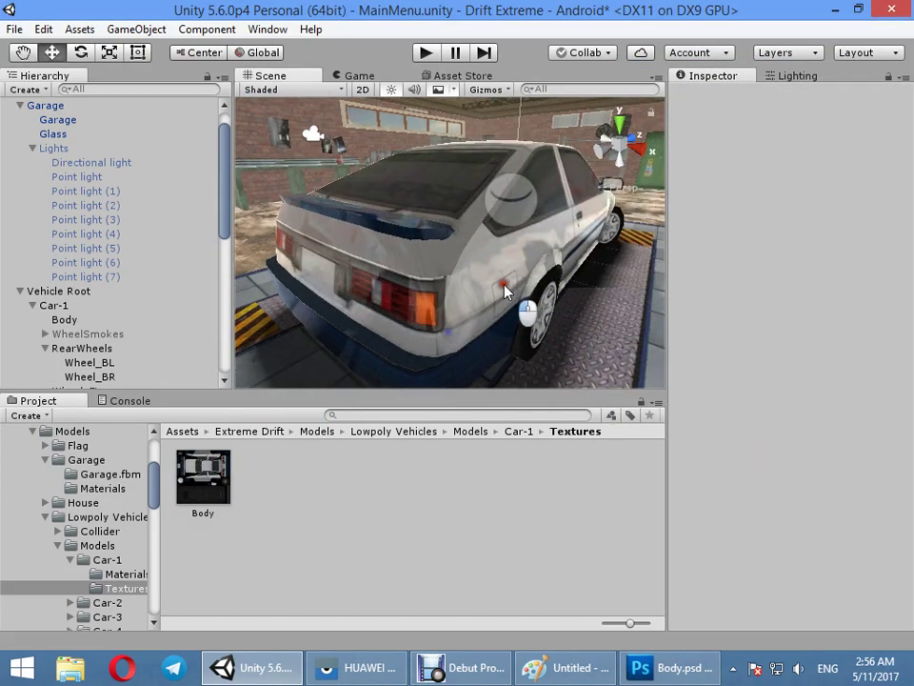
click(469, 290)
scroll(504, 310, up, 2)
click(450, 302)
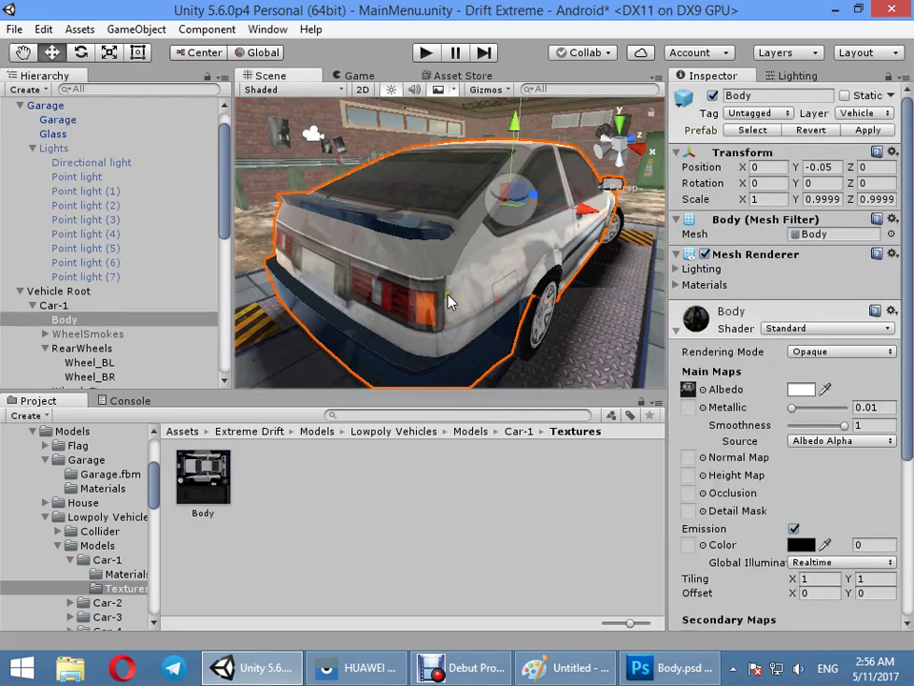
double_click(687, 390)
Step: Copy Body.psd's red channel into a new Alpha 1 channel, brighten it with Curves, and save
click(803, 286)
key(ctrl+a)
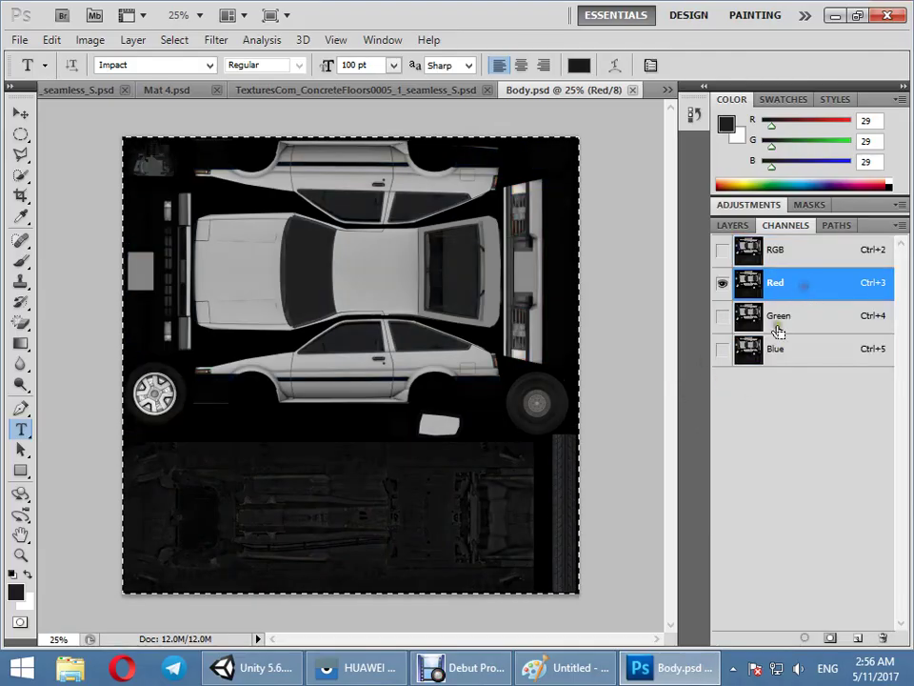
key(ctrl+c)
click(857, 637)
key(ctrl+v)
key(ctrl+m)
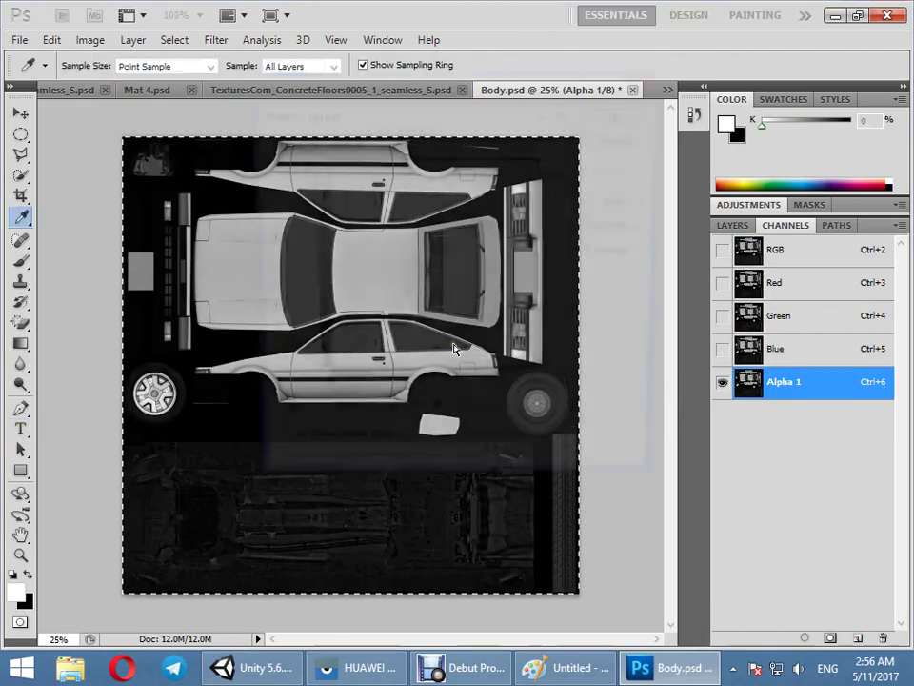
drag(471, 228, 445, 173)
drag(433, 267, 432, 252)
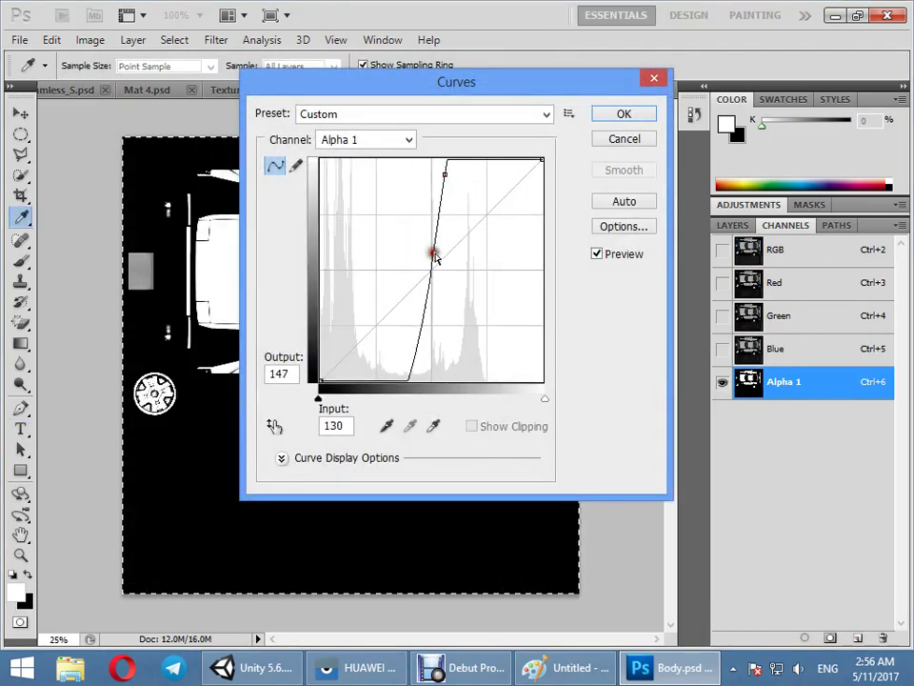
click(602, 117)
key(t)
click(835, 15)
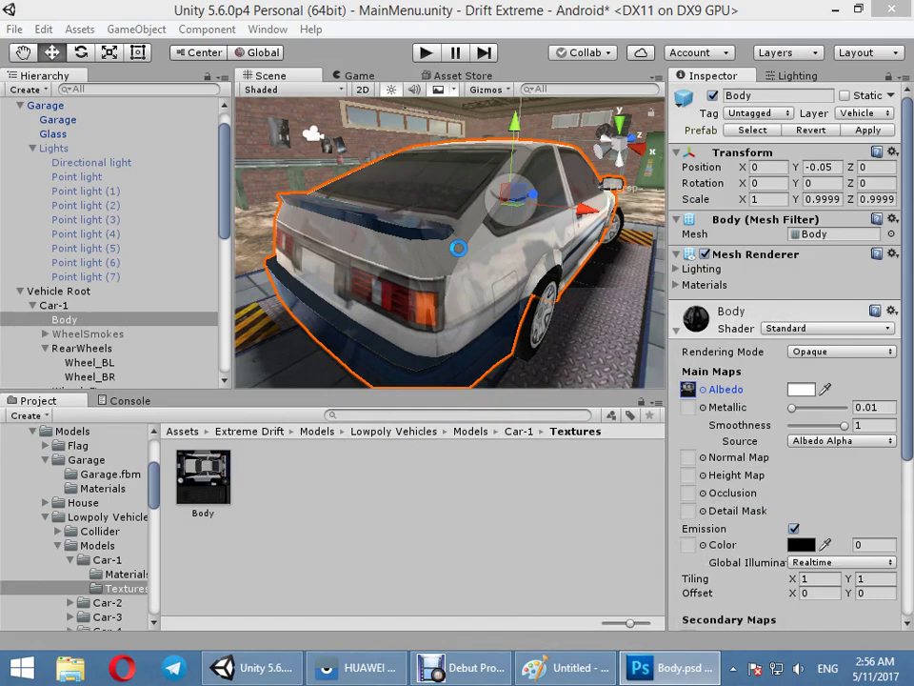
Step: Reimport Body.psd in Unity, orbit around the car to check the gloss, and select the garage model
click(851, 460)
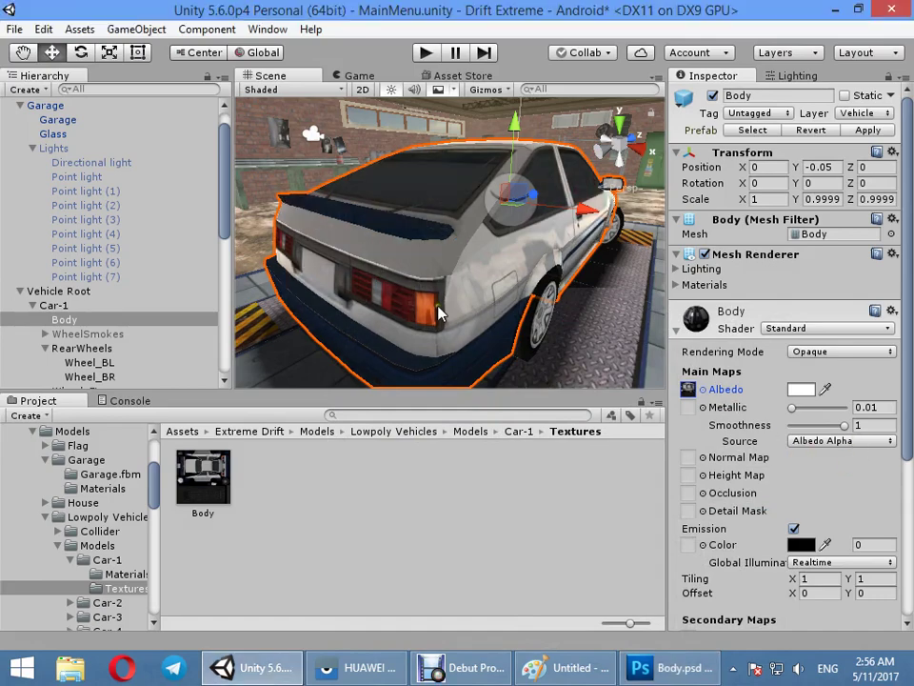
mouse_move(438, 312)
alt+mouse_down()
mouse_move(812, 329)
mouse_move(796, 303)
mouse_move(466, 270)
mouse_move(35, 295)
mouse_move(102, 352)
alt+mouse_up()
alt+drag(247, 243, 533, 280)
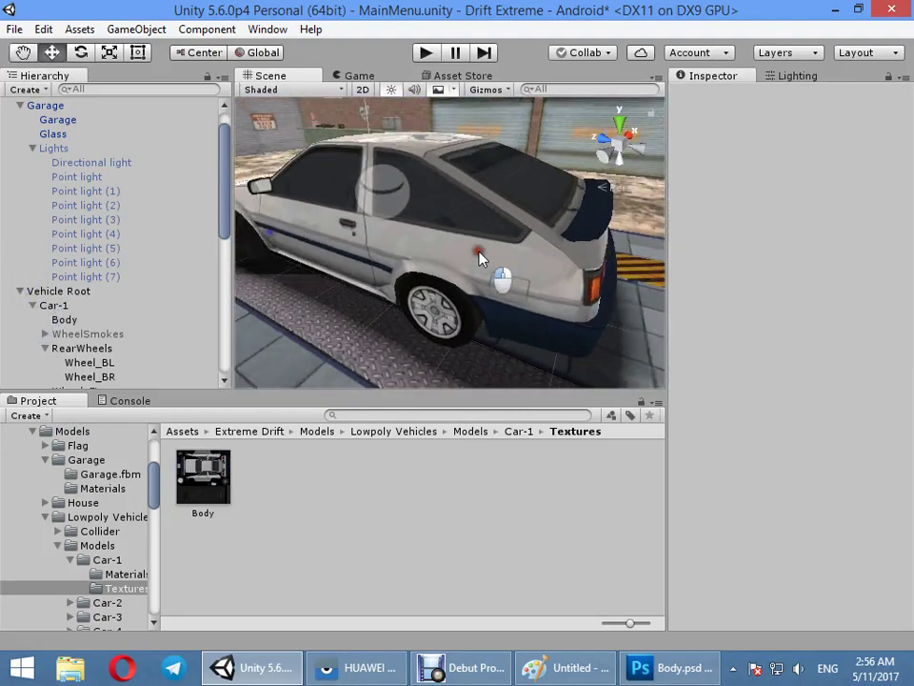
click(543, 286)
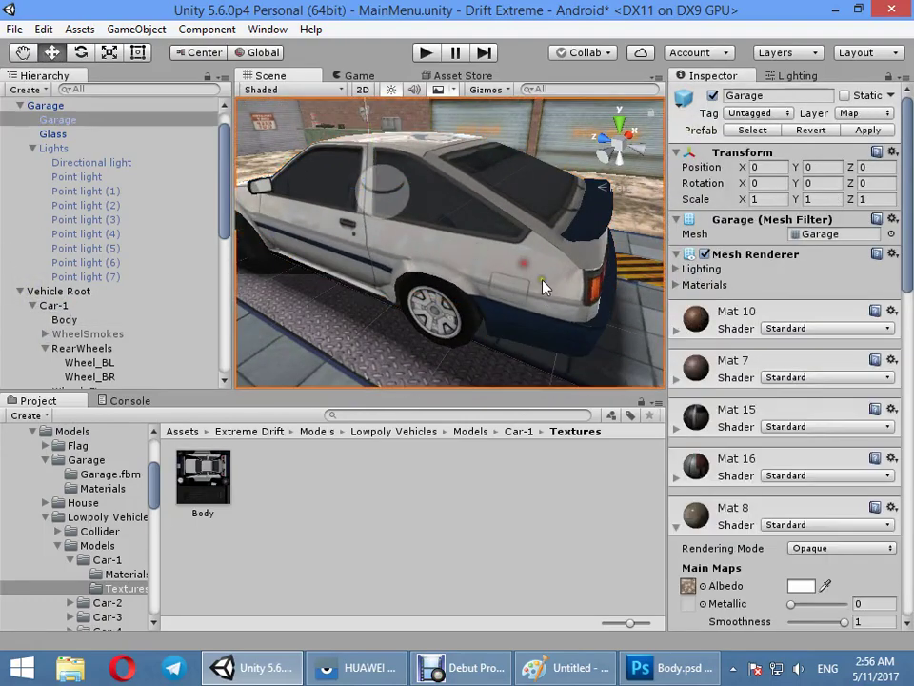
Step: Select the car body and try green tints on its albedo colour
click(573, 243)
click(798, 392)
mouse_move(763, 188)
mouse_down()
mouse_move(788, 143)
mouse_move(732, 143)
mouse_up()
drag(794, 152, 800, 241)
click(457, 277)
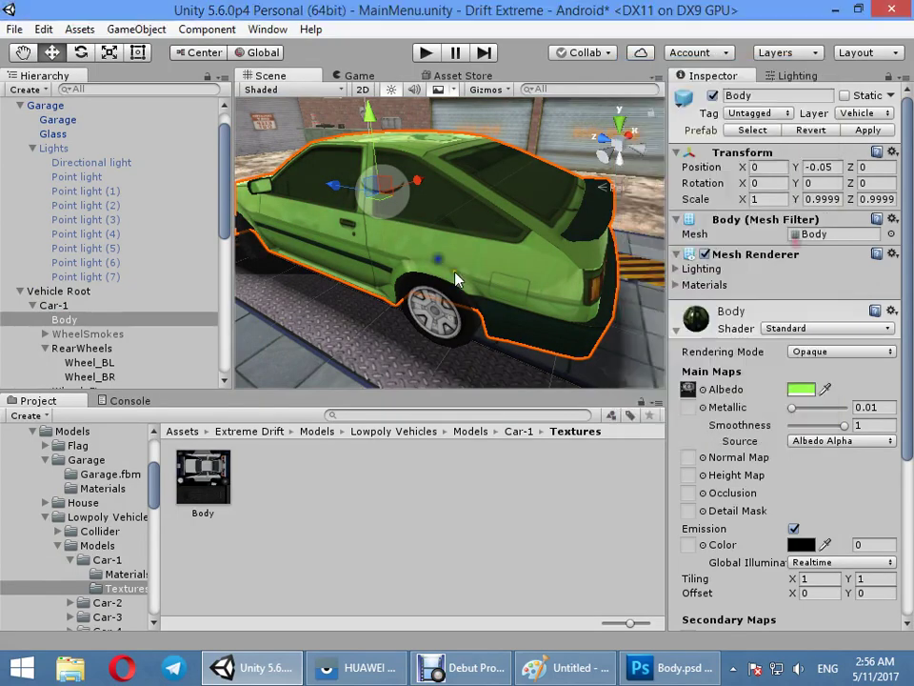
Step: Tint the car body light red, then set its albedo colour to pure white (FFFFFF)
mouse_move(458, 277)
alt+mouse_down()
mouse_move(29, 286)
mouse_move(106, 374)
alt+mouse_up()
click(801, 390)
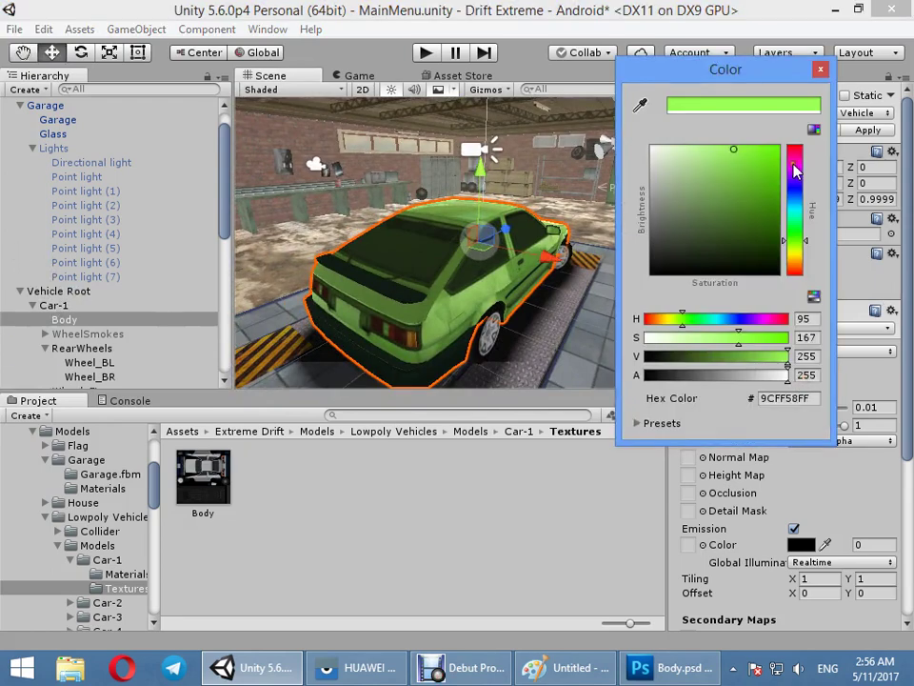
mouse_move(796, 170)
mouse_down()
mouse_move(796, 145)
mouse_move(782, 147)
mouse_move(775, 129)
mouse_move(637, 139)
mouse_up()
click(367, 252)
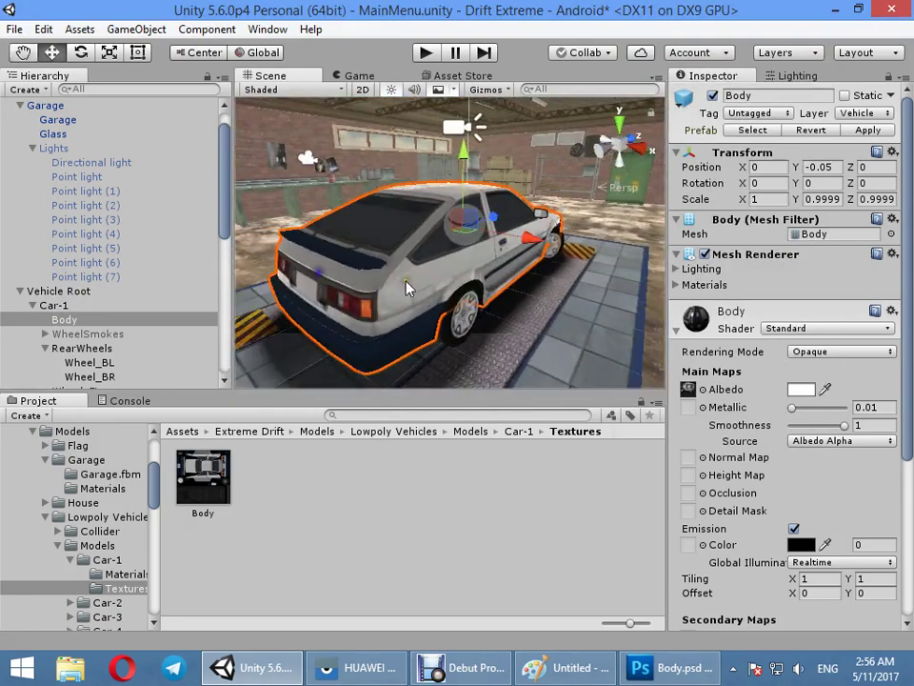
Step: Orbit behind the car, reselect the car body and collapse its Body material properties
alt+drag(457, 376, 527, 228)
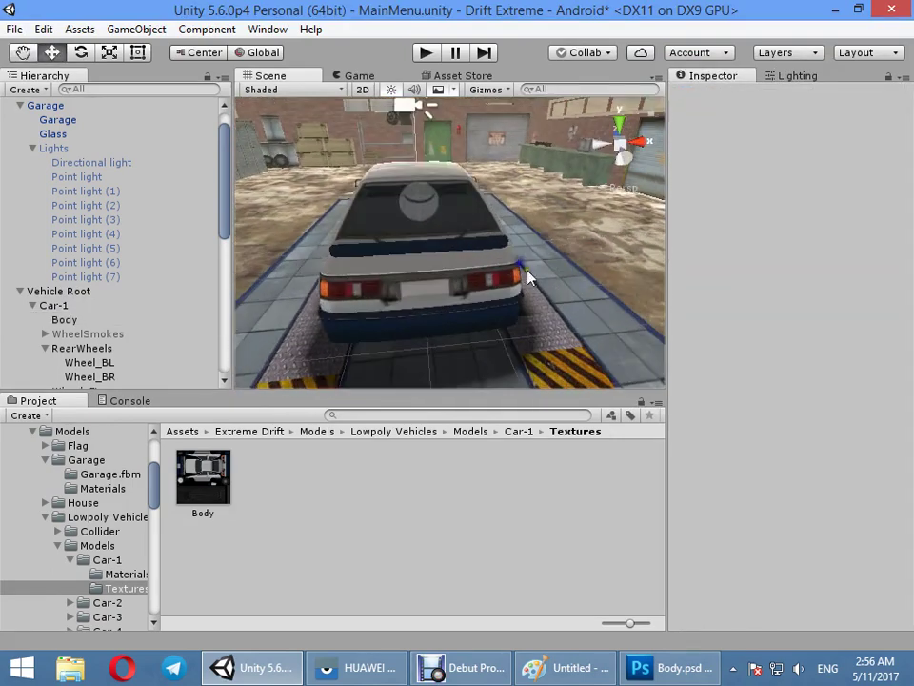
alt+right_drag(527, 229, 582, 311)
mouse_move(582, 310)
alt+mouse_down()
mouse_move(600, 300)
mouse_move(503, 326)
alt+mouse_up()
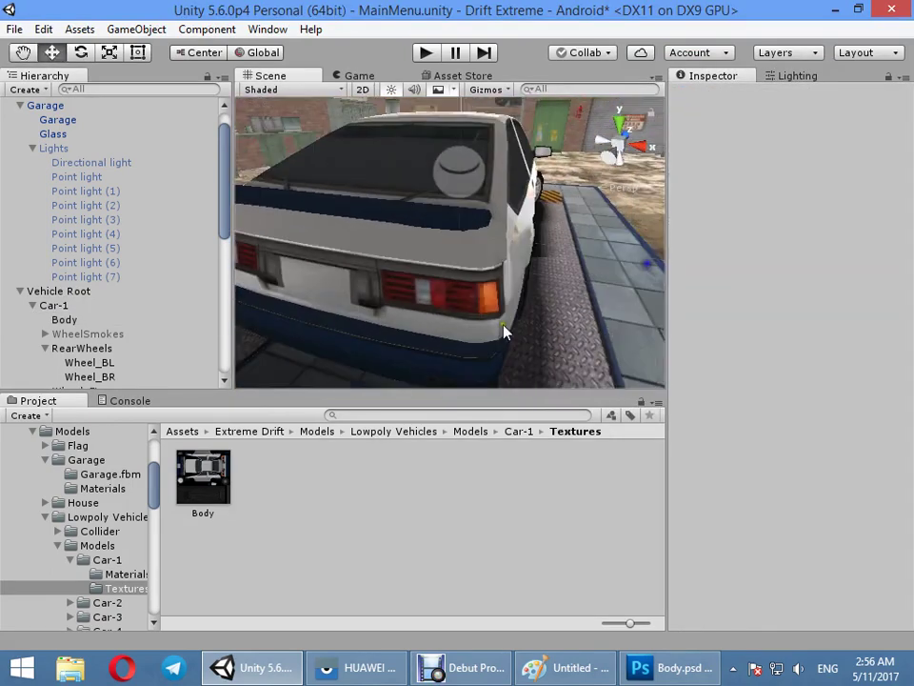
click(485, 333)
click(487, 331)
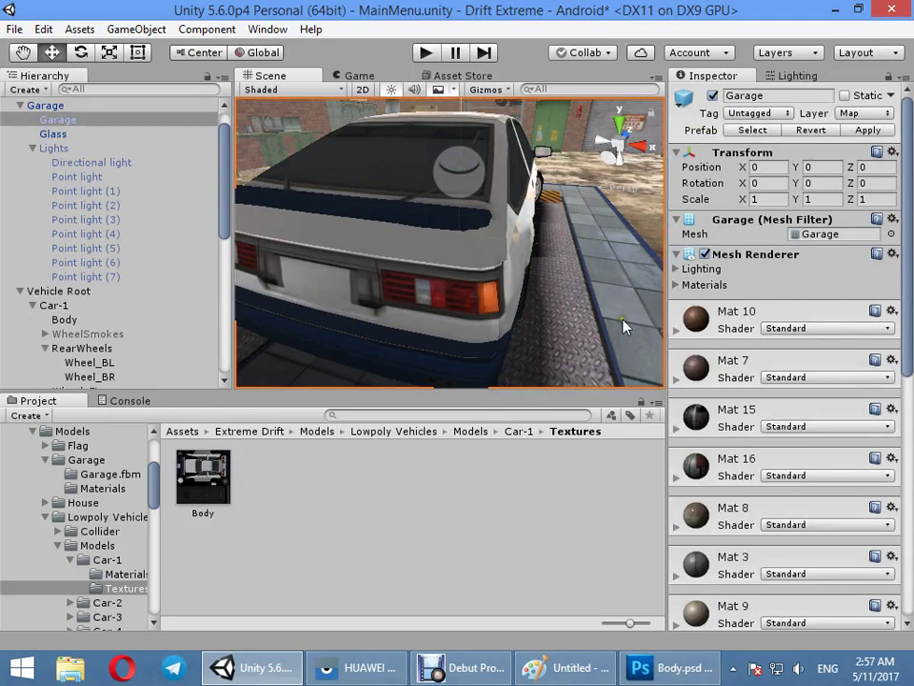
click(437, 298)
click(438, 299)
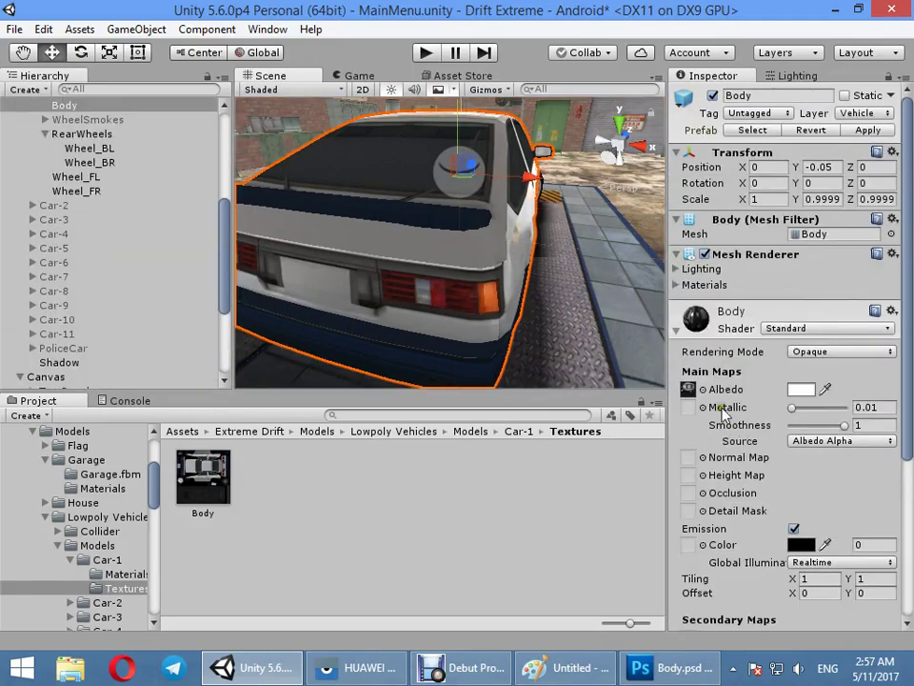
click(724, 335)
Step: Pull back to see the car on its platform, then start a new note in Paint
alt+drag(536, 381, 518, 266)
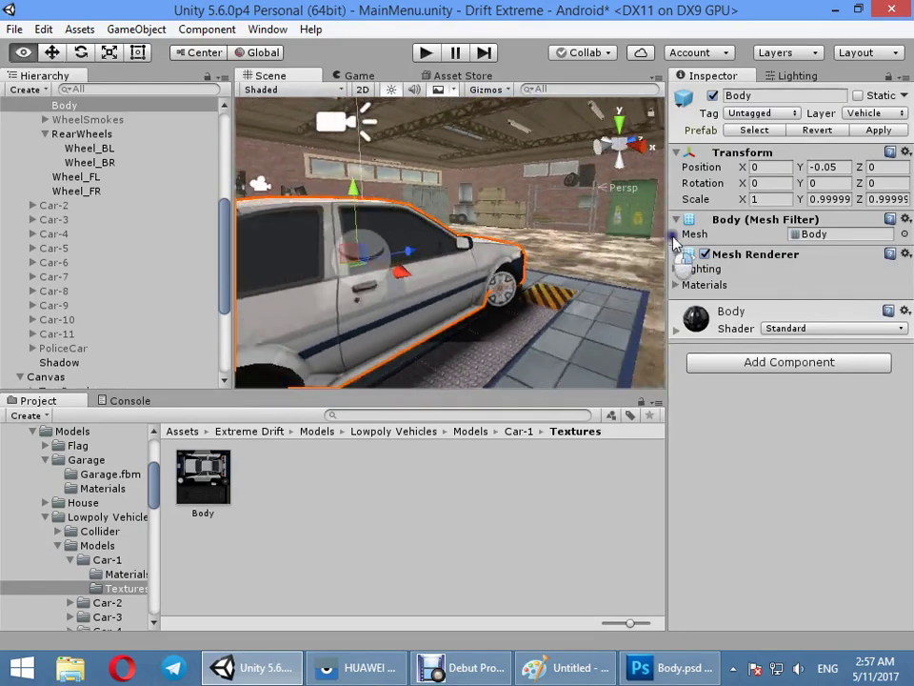
mouse_move(620, 299)
alt+mouse_down()
mouse_move(757, 281)
mouse_move(466, 255)
alt+mouse_up()
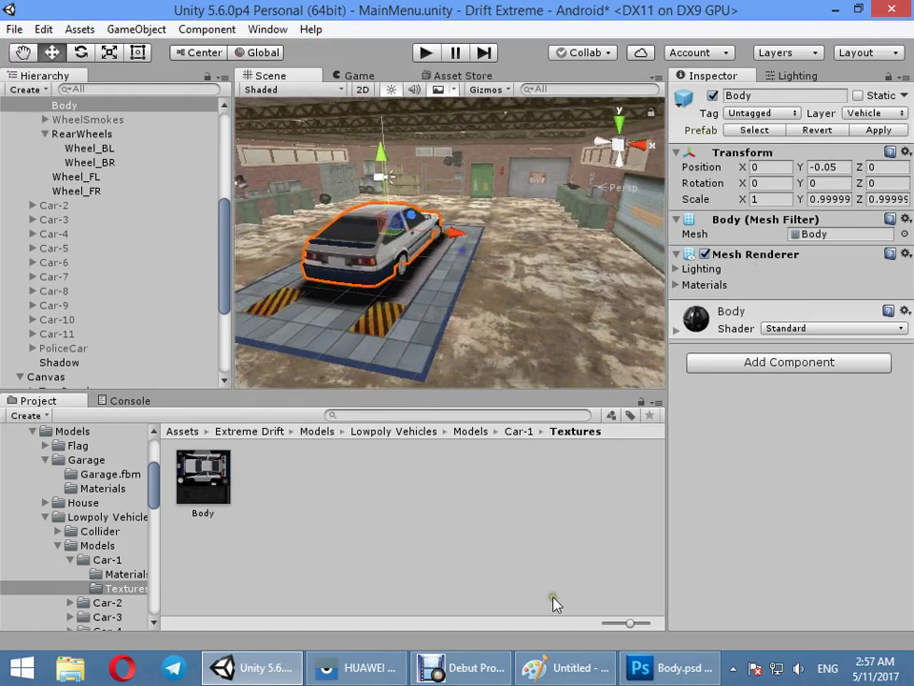
click(567, 667)
click(129, 415)
text(OK)
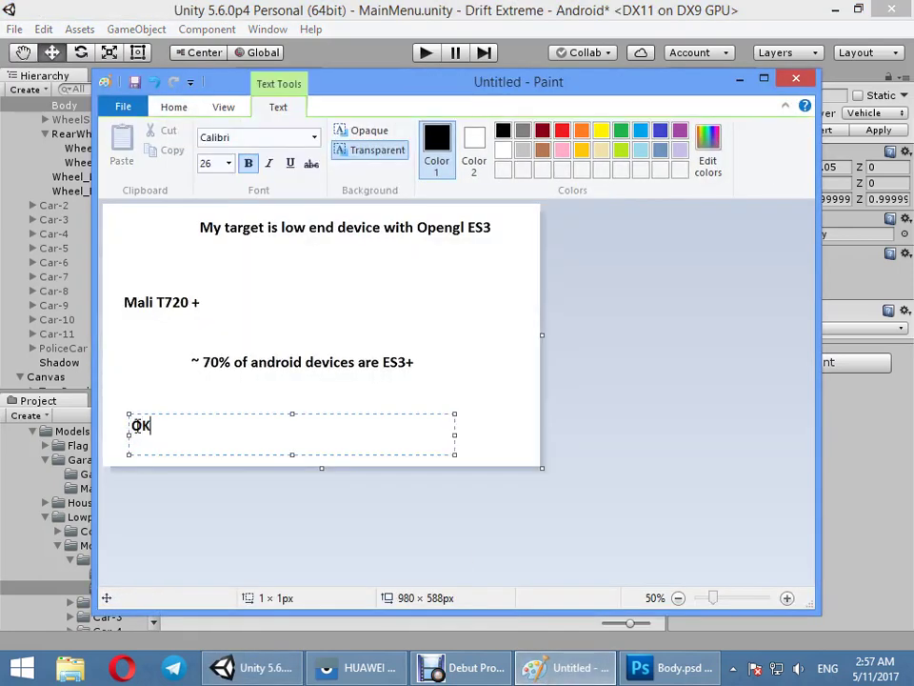
Step: Add the note 'Quality is depend on your own selected textures' below OK
key(Return)
text(ality )
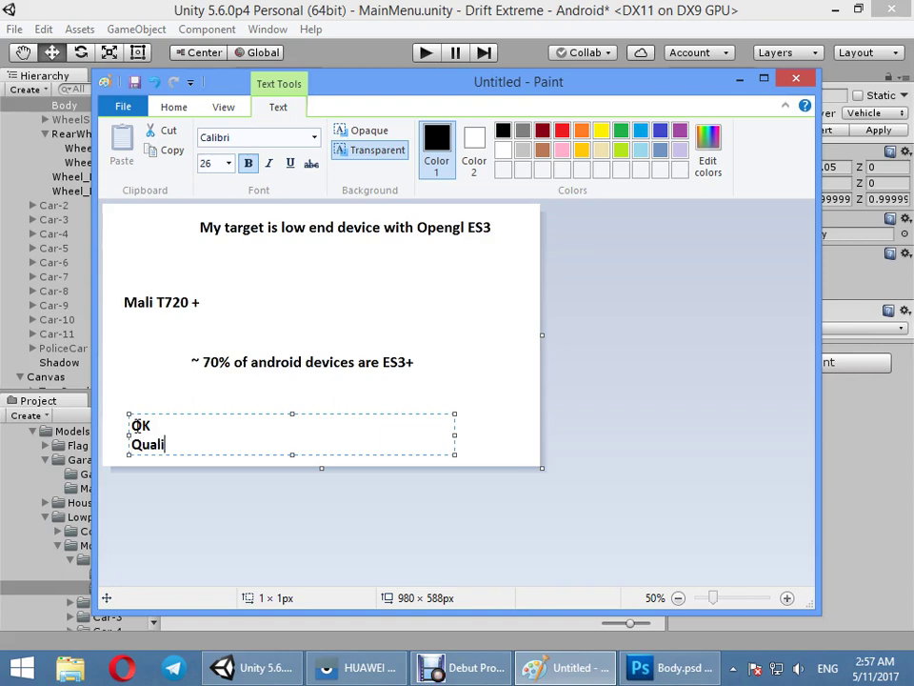
text(is depon)
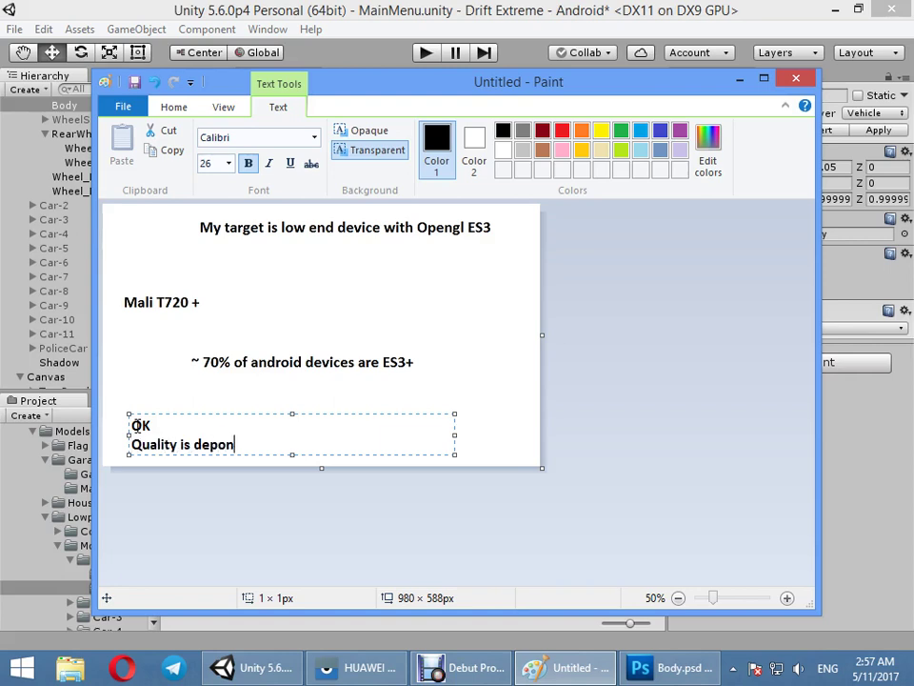
key(BackSpace)
key(BackSpace)
key(BackSpace)
text(nd )
text(n your o)
text(wn)
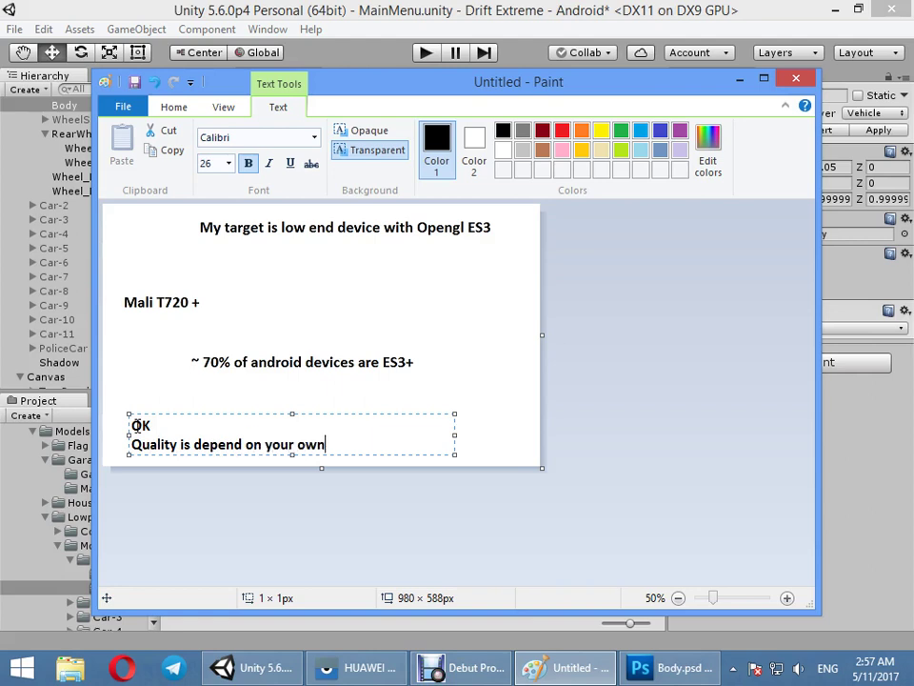
text( selected text)
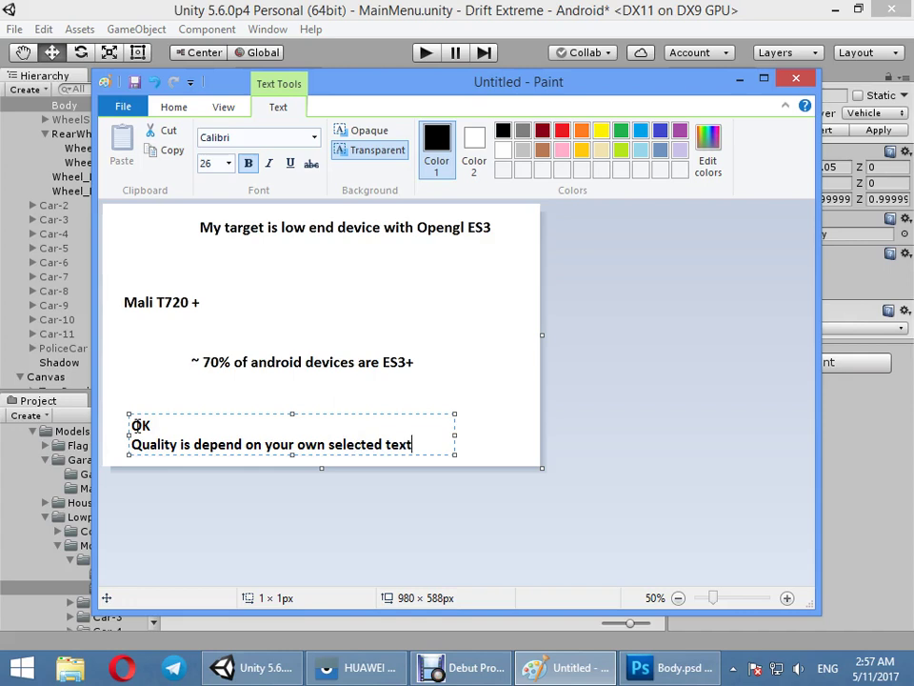
text(ures)
click(172, 356)
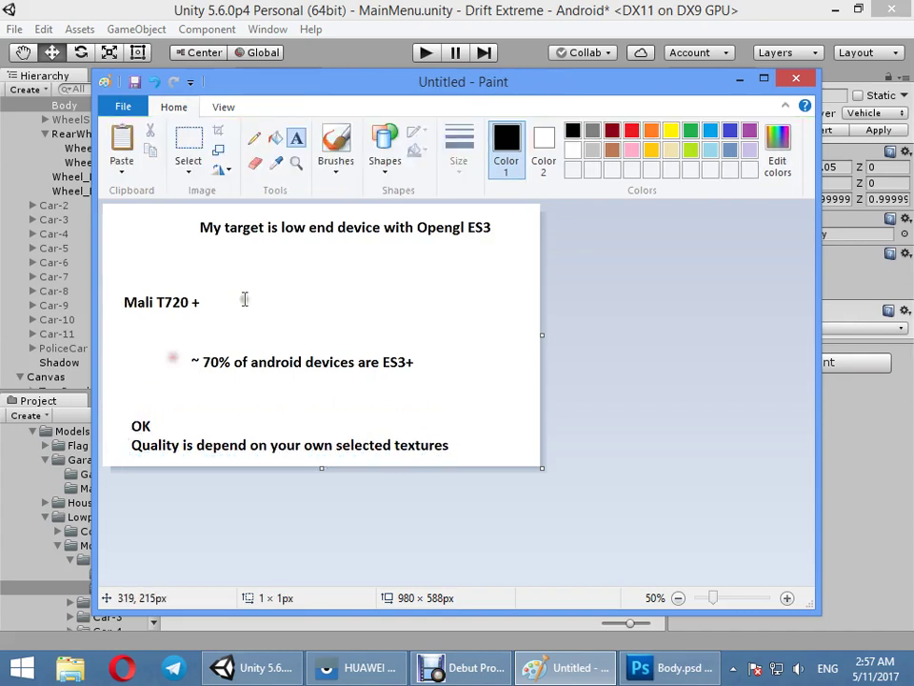
Step: Add the note 'In this video i don't want to spend much time'
click(244, 298)
text(his)
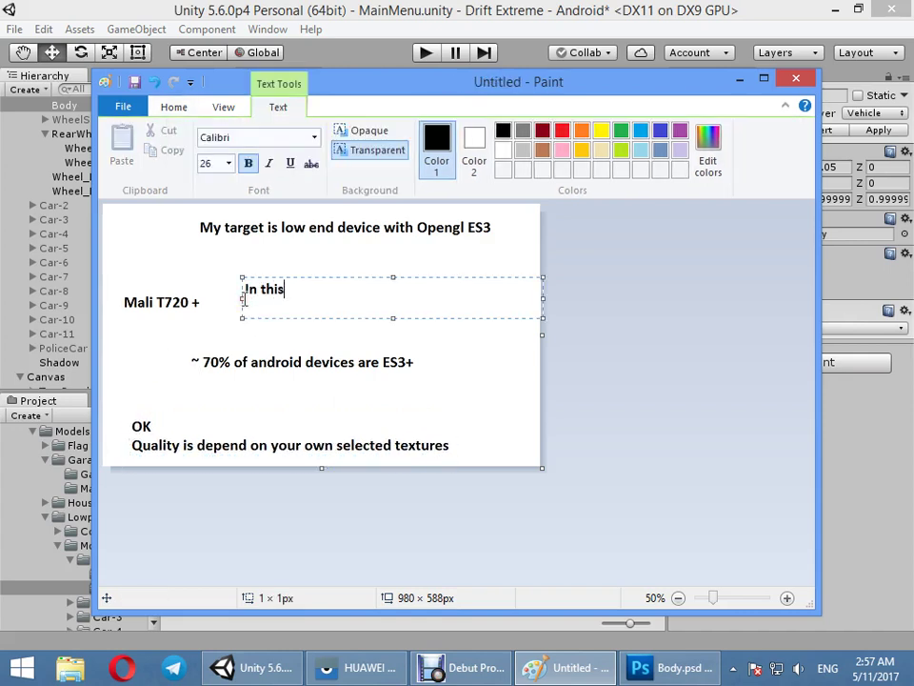
text( video i don)
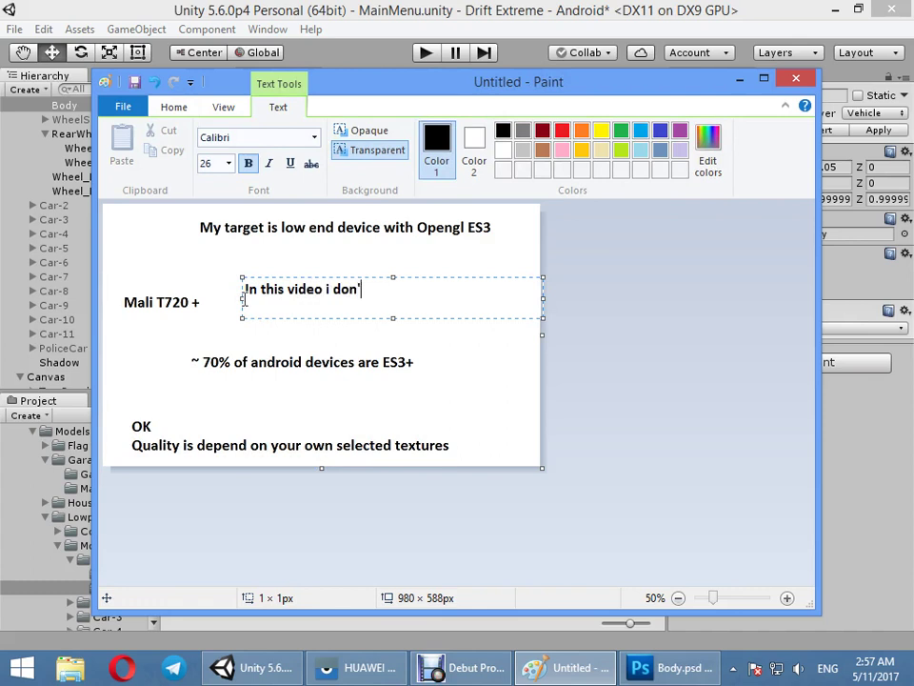
text(ant to sp)
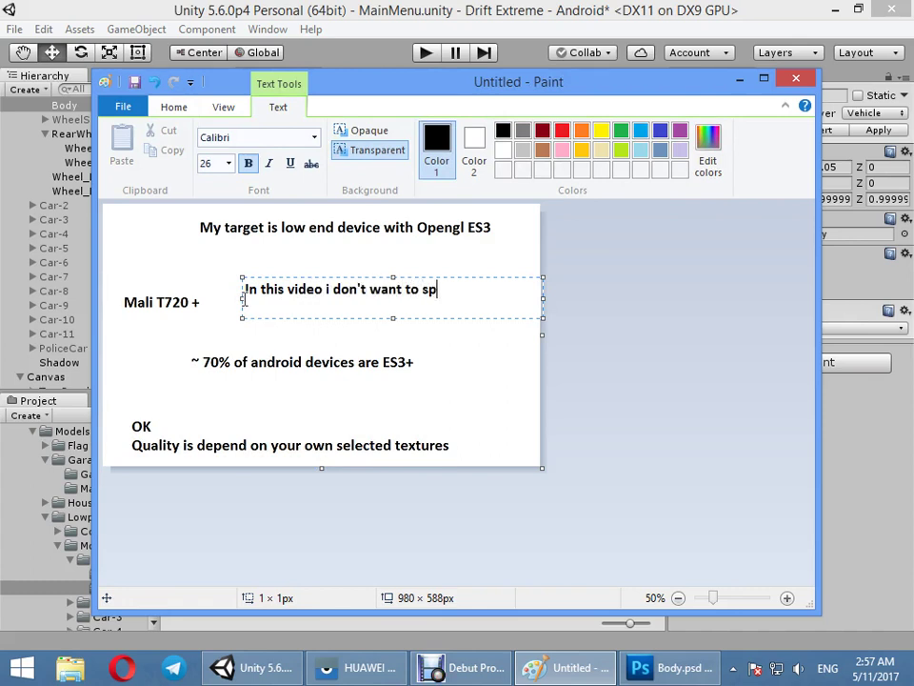
text(nd much tim)
text(e)
click(483, 351)
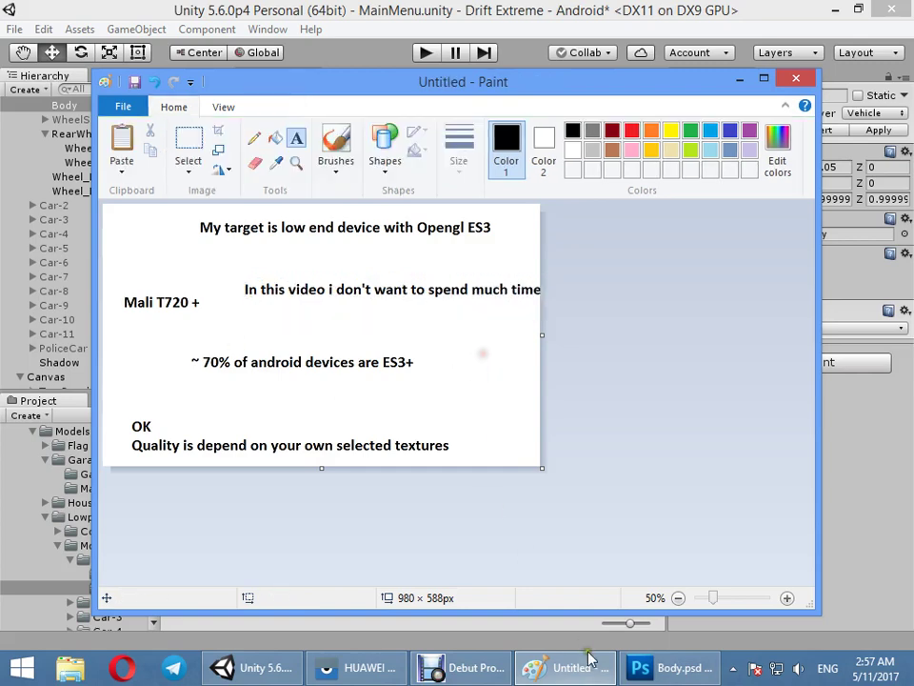
click(435, 672)
click(435, 606)
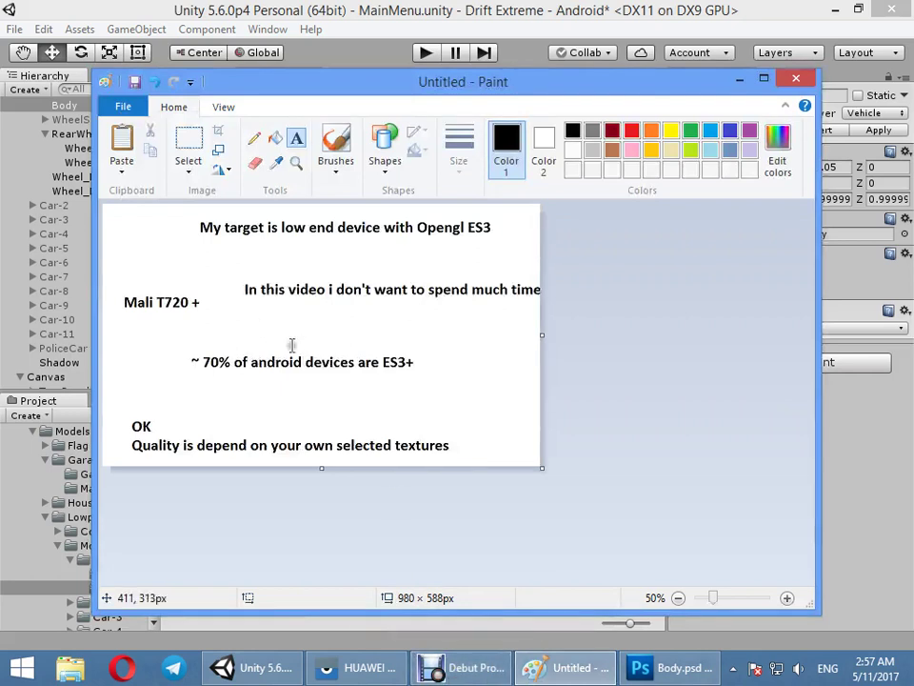
Step: Add the note 'Now we want to start lighting garage', fixing the typo in 'garage'
click(261, 308)
text(No)
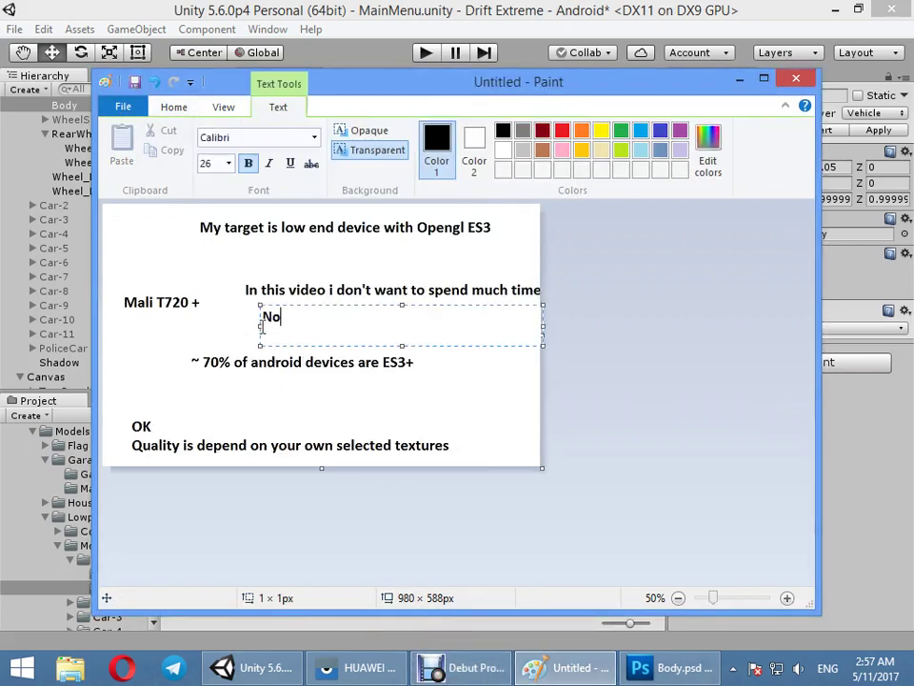
text(w we want to st)
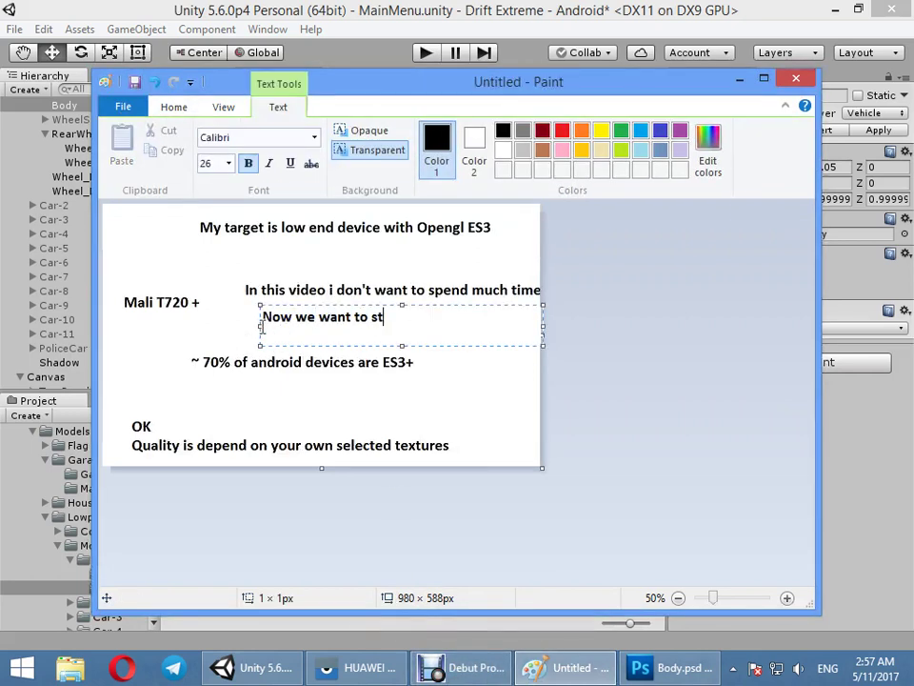
text(art lighting gbha)
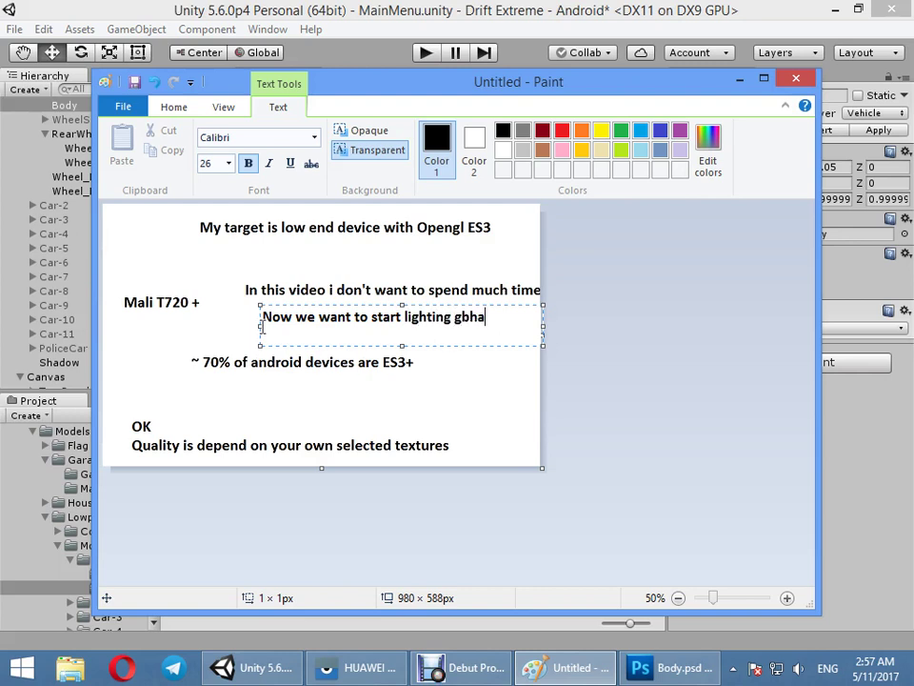
text(rage)
drag(463, 317, 480, 317)
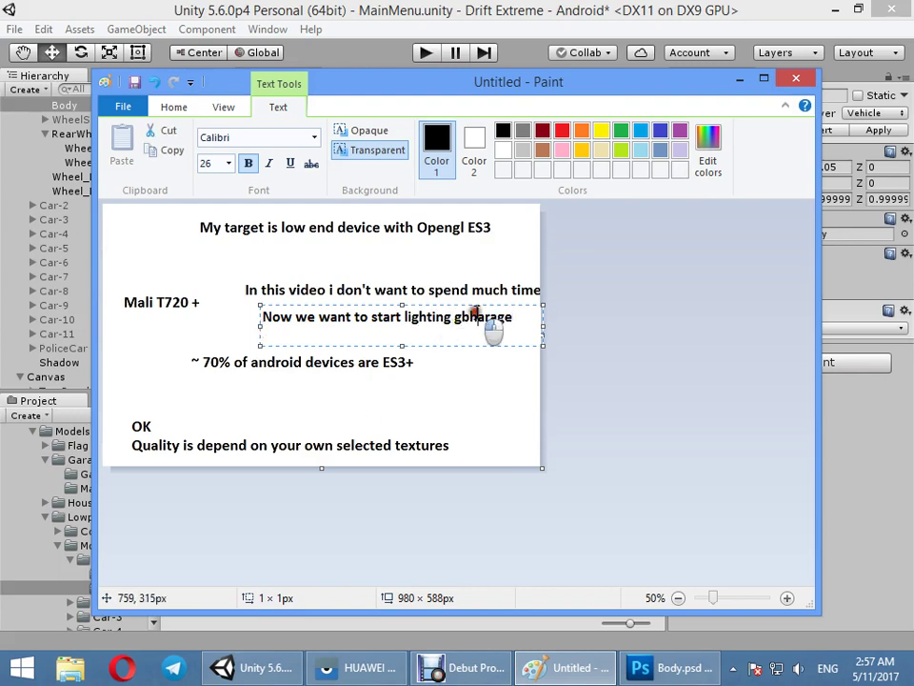
key(Delete)
click(471, 379)
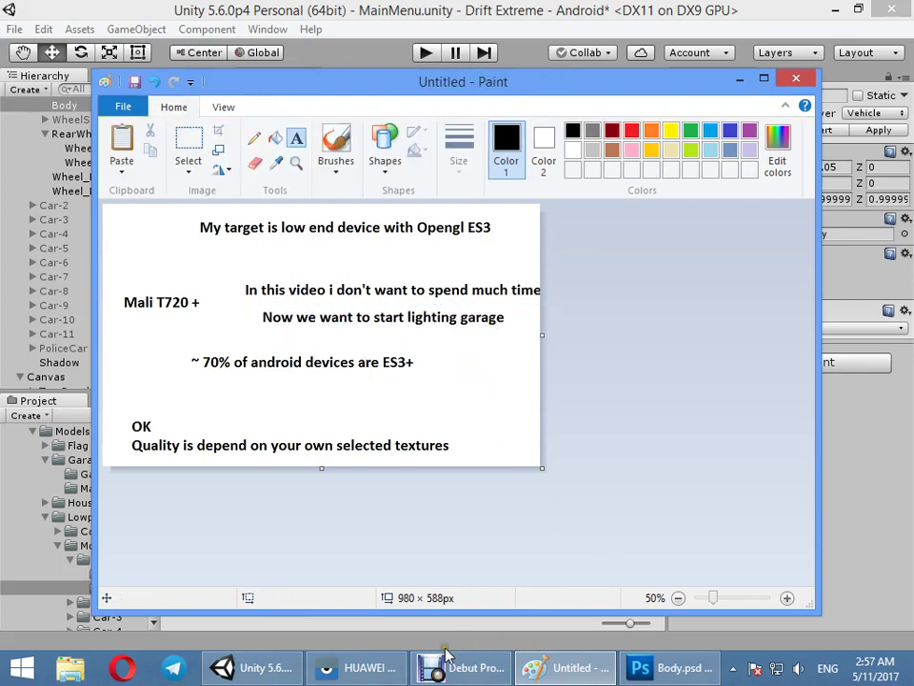